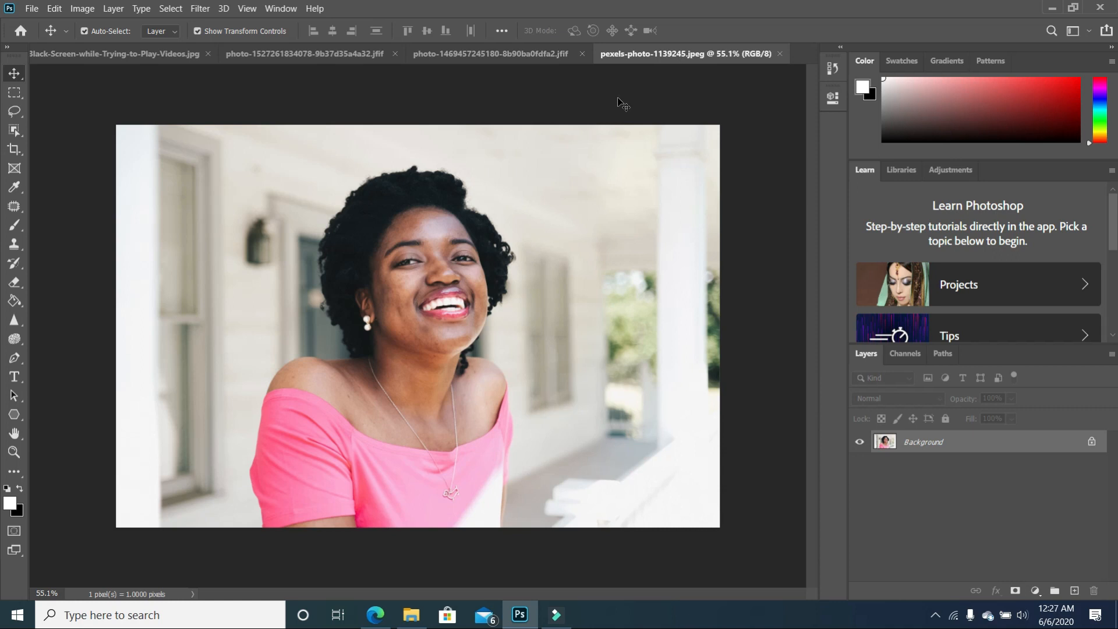
Step: Create a new 10 x 10 inch document at 300 pixels/inch in 8-bit RGB Color with a white background
click(32, 10)
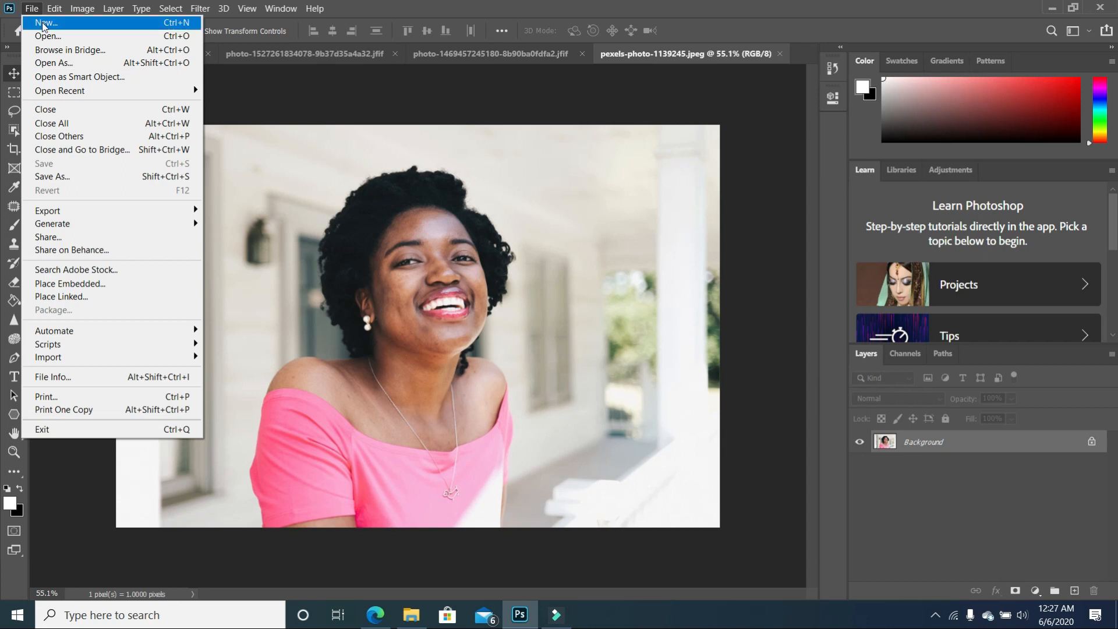
click(46, 23)
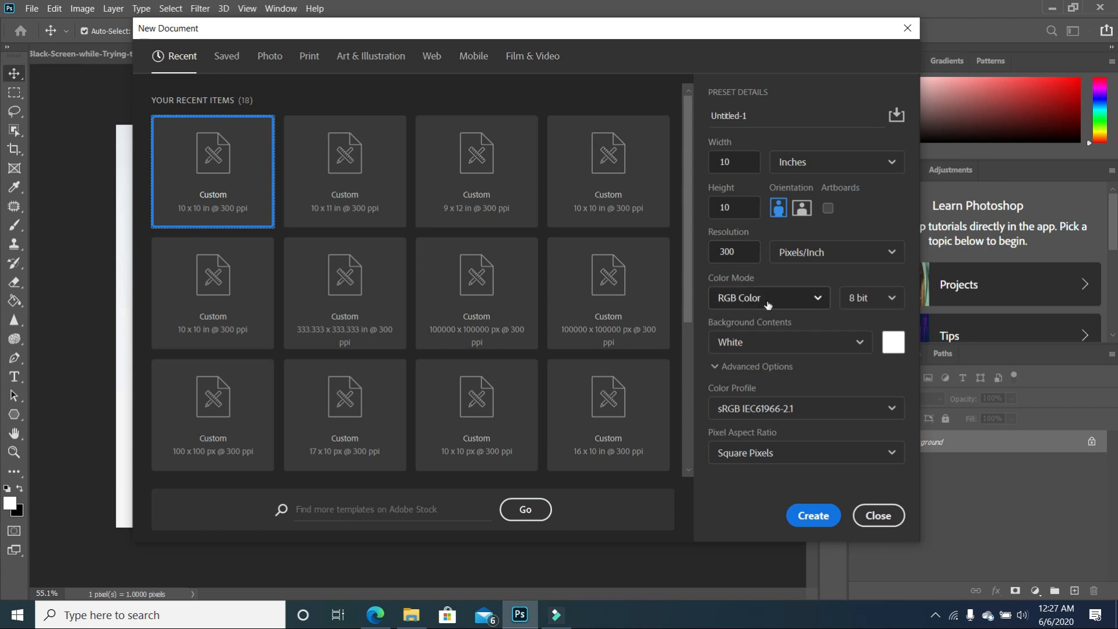
click(794, 348)
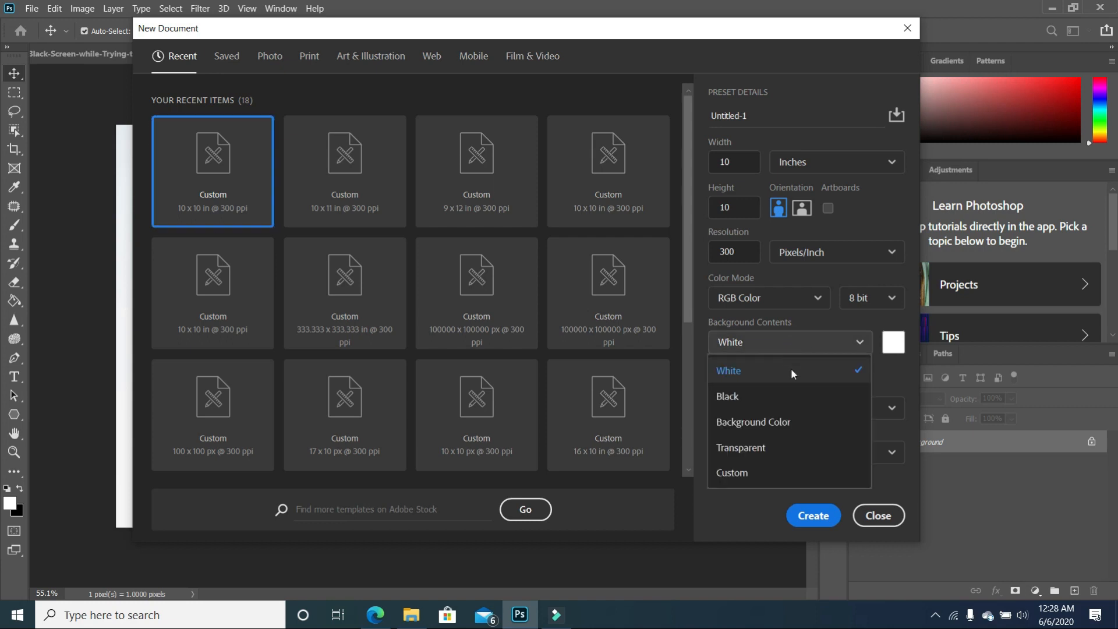
click(821, 349)
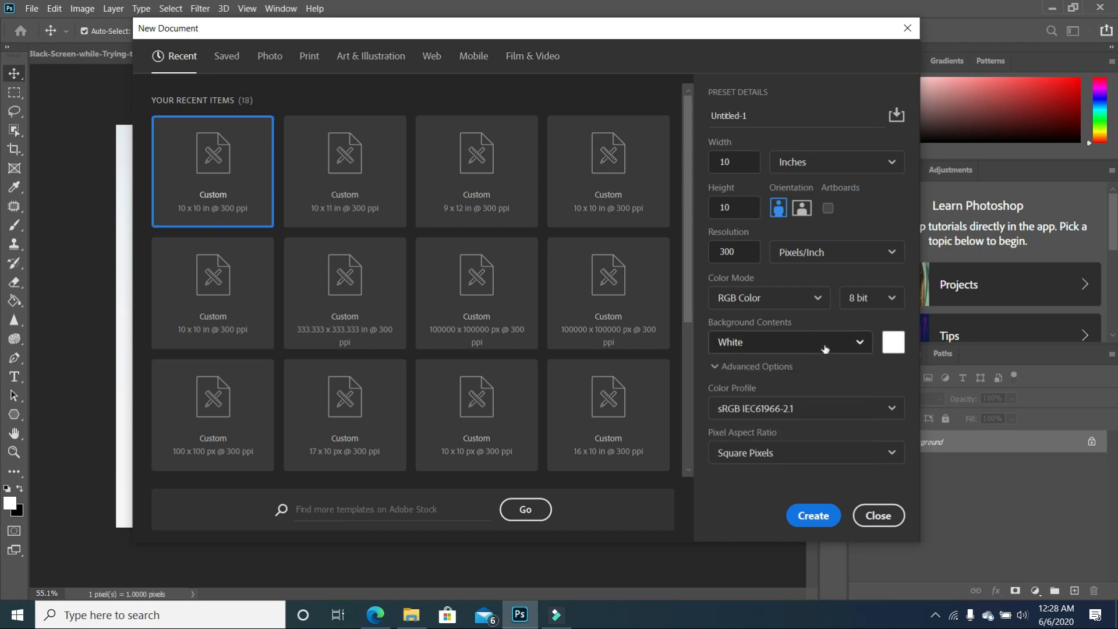
click(825, 349)
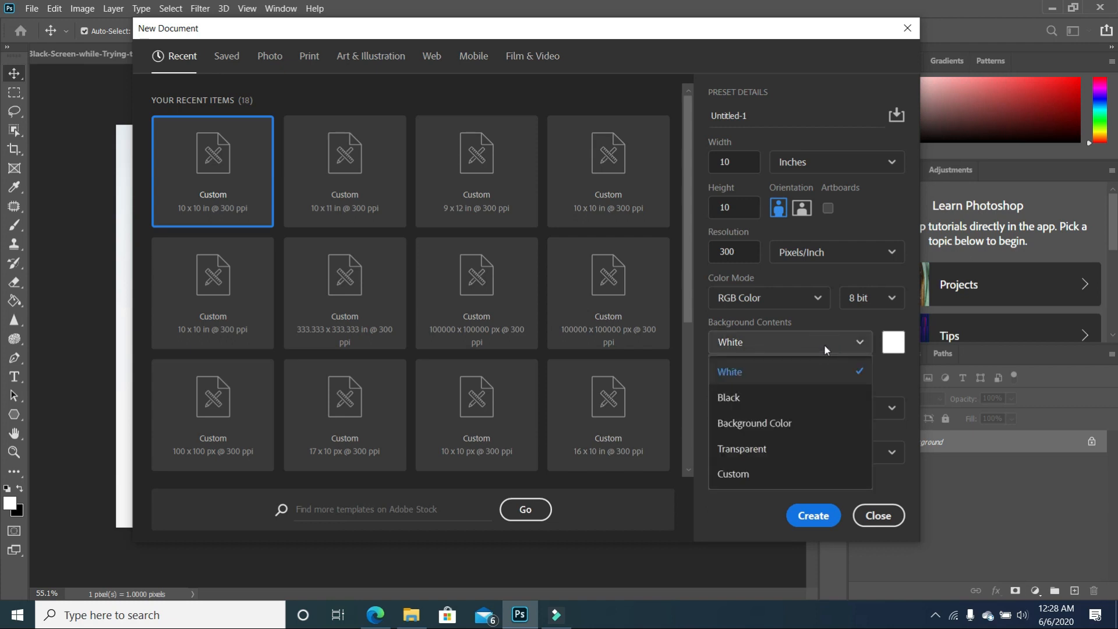
click(824, 348)
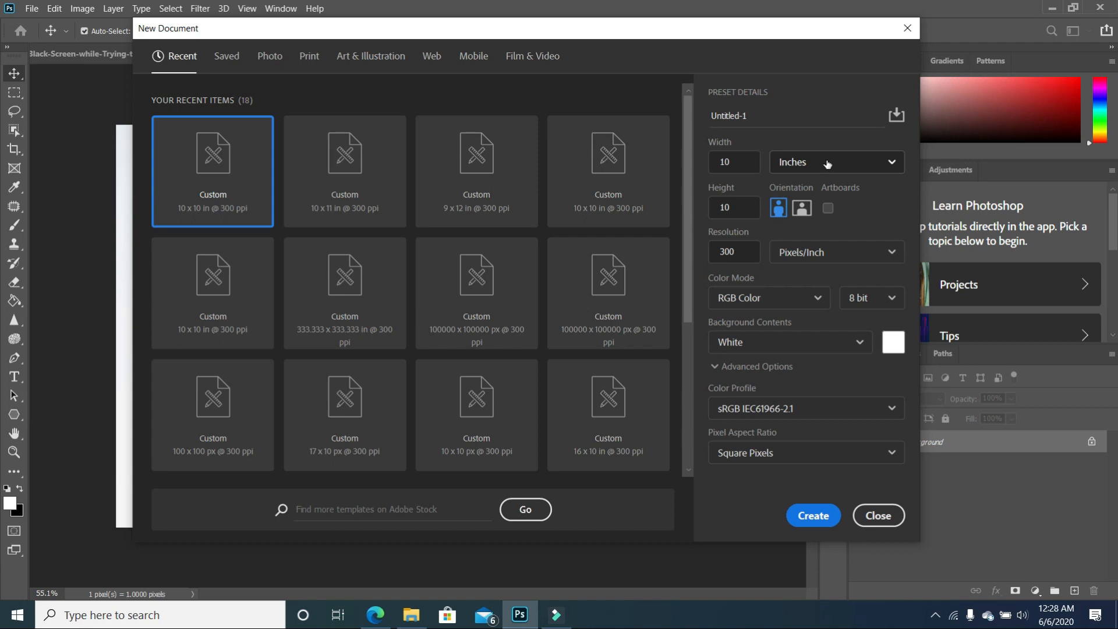
click(855, 162)
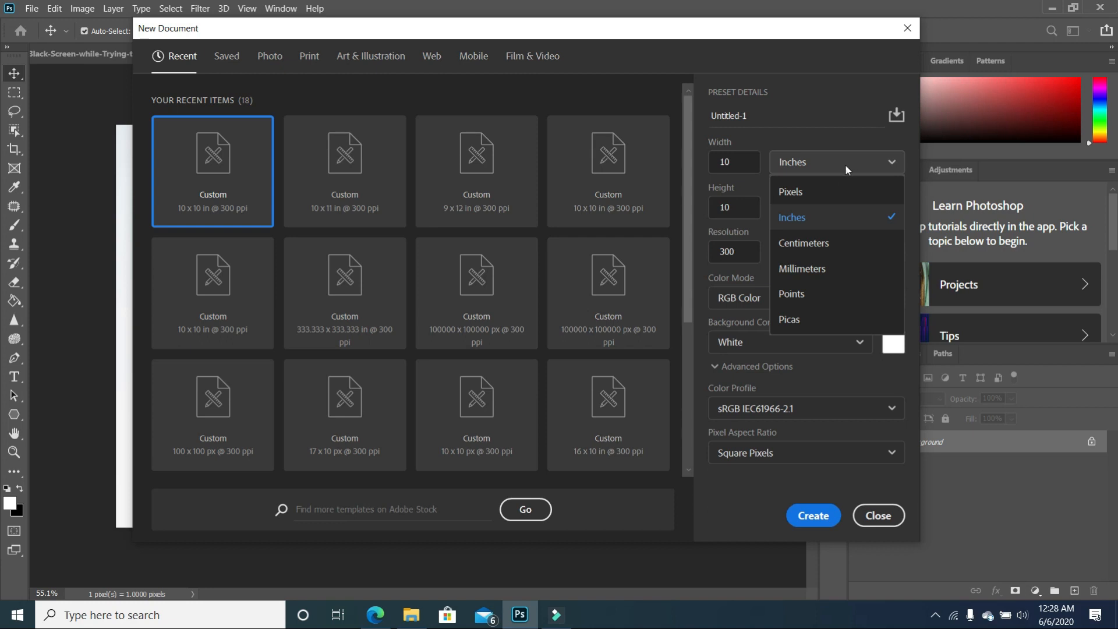
click(856, 215)
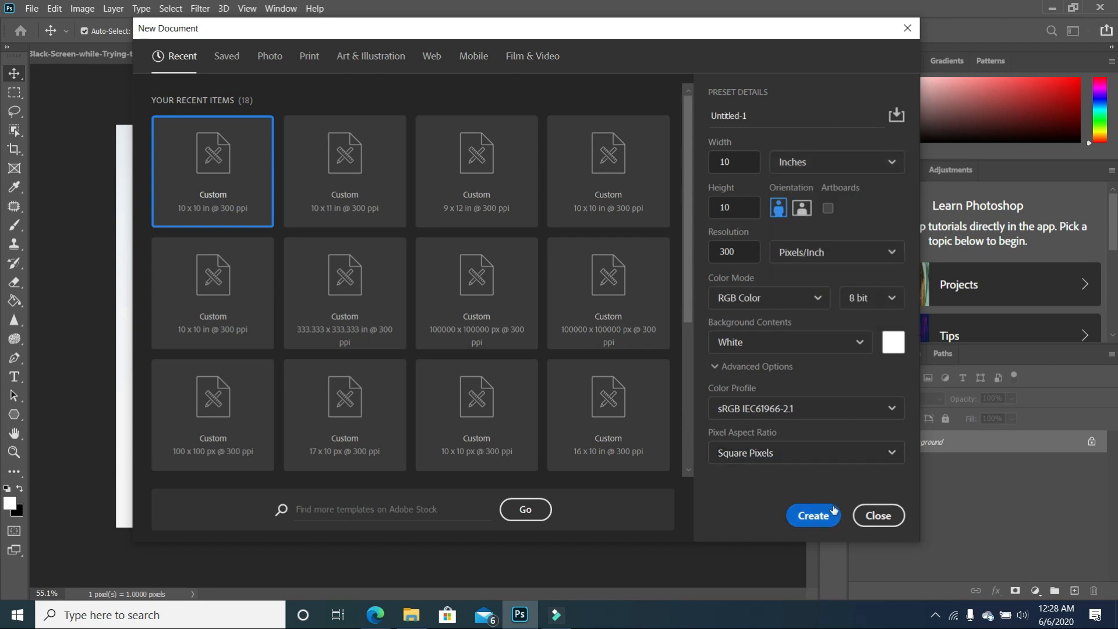
click(814, 515)
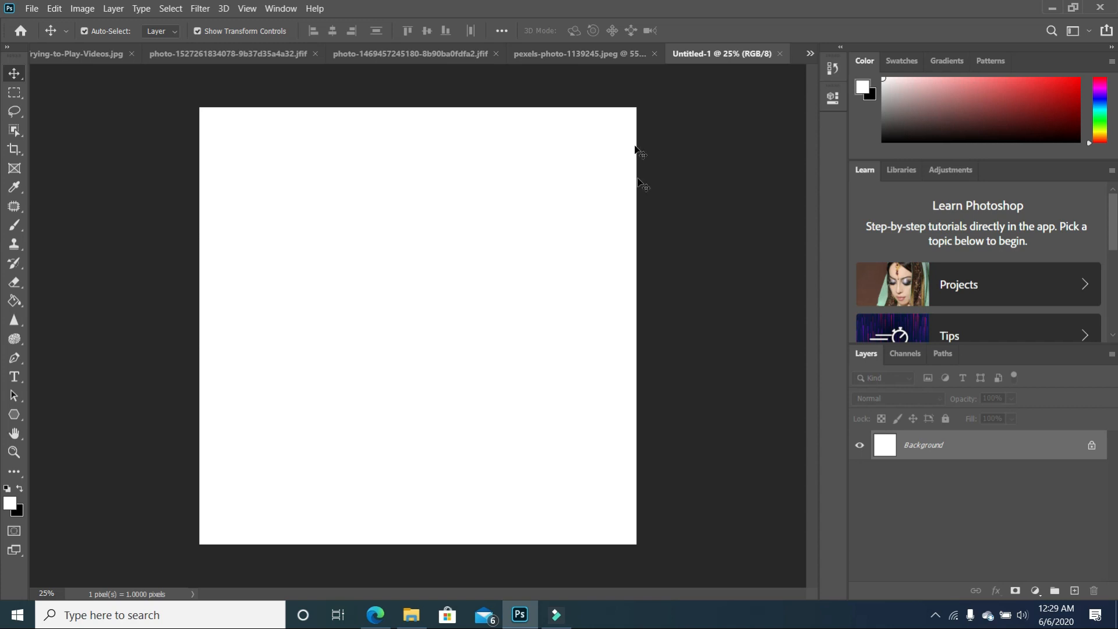
Step: In the pexels-photo-1139245.jpeg document, set the area surrounding the canvas to the custom off-white color f8fafc
click(590, 54)
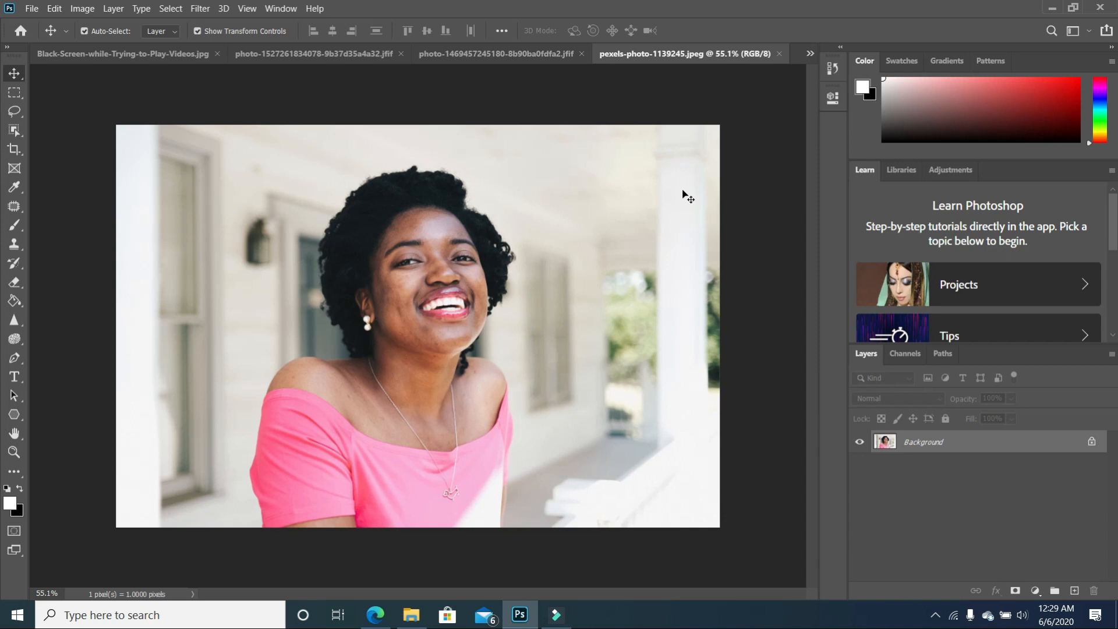
right_click(739, 102)
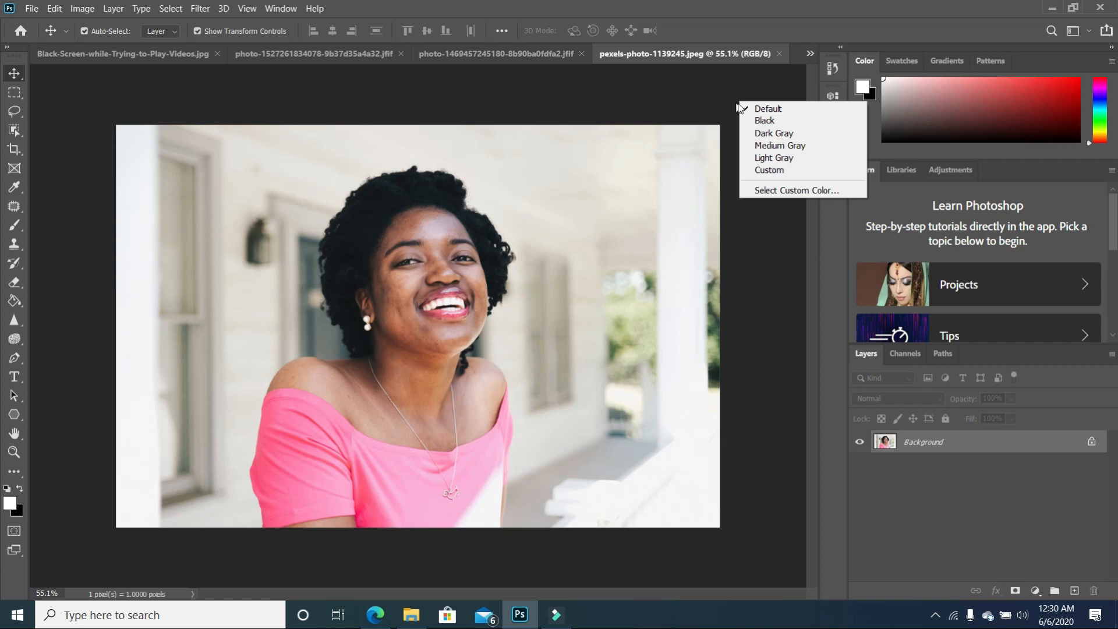
click(783, 171)
right_click(786, 173)
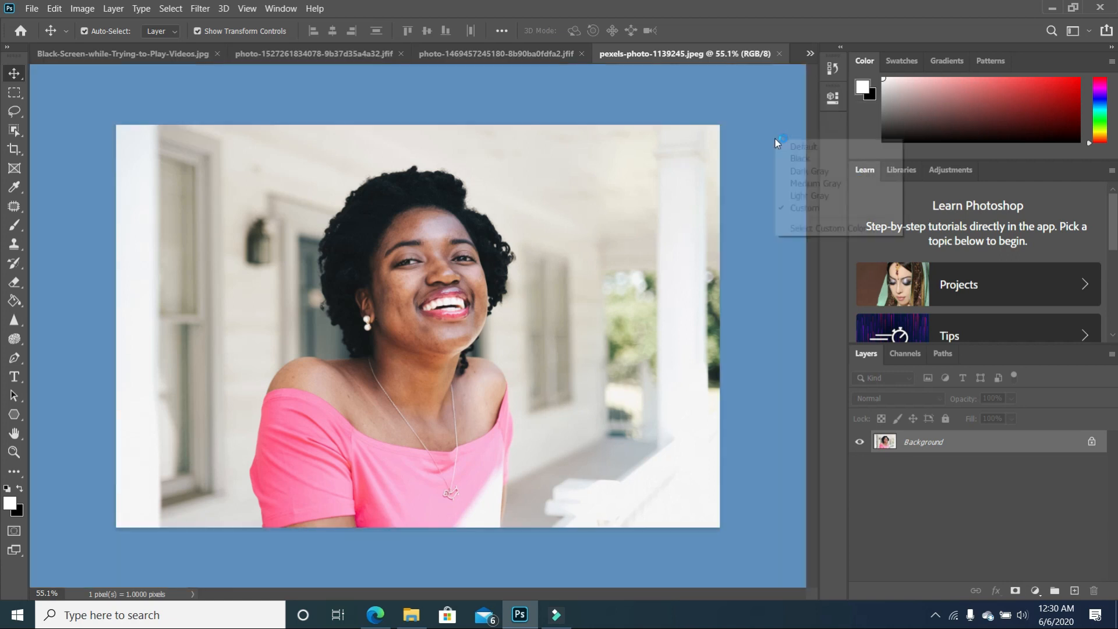
click(816, 232)
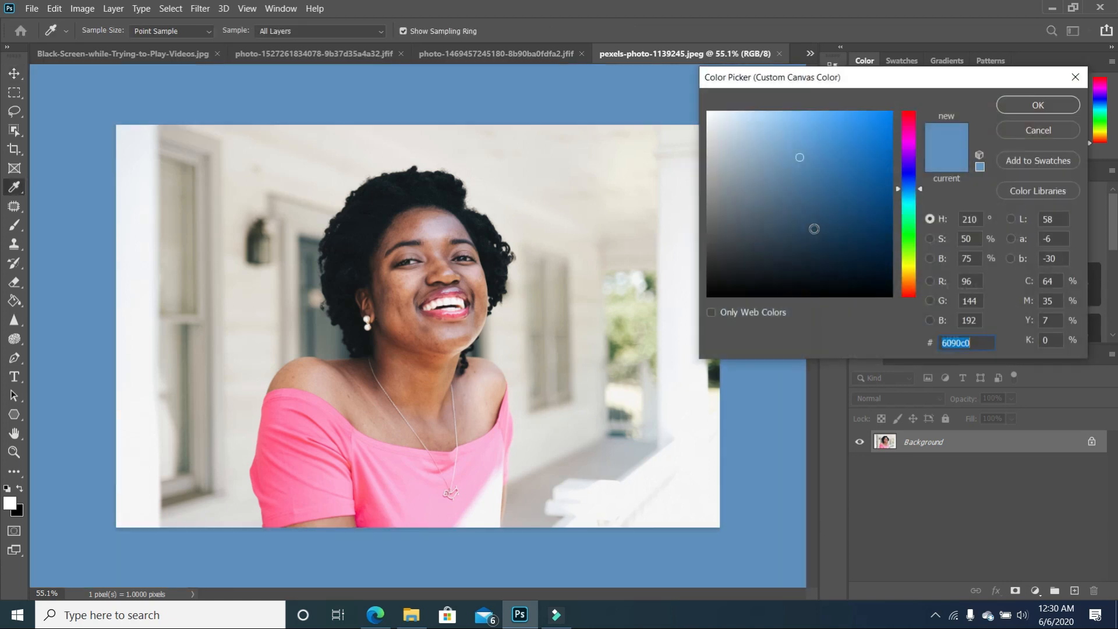
click(709, 114)
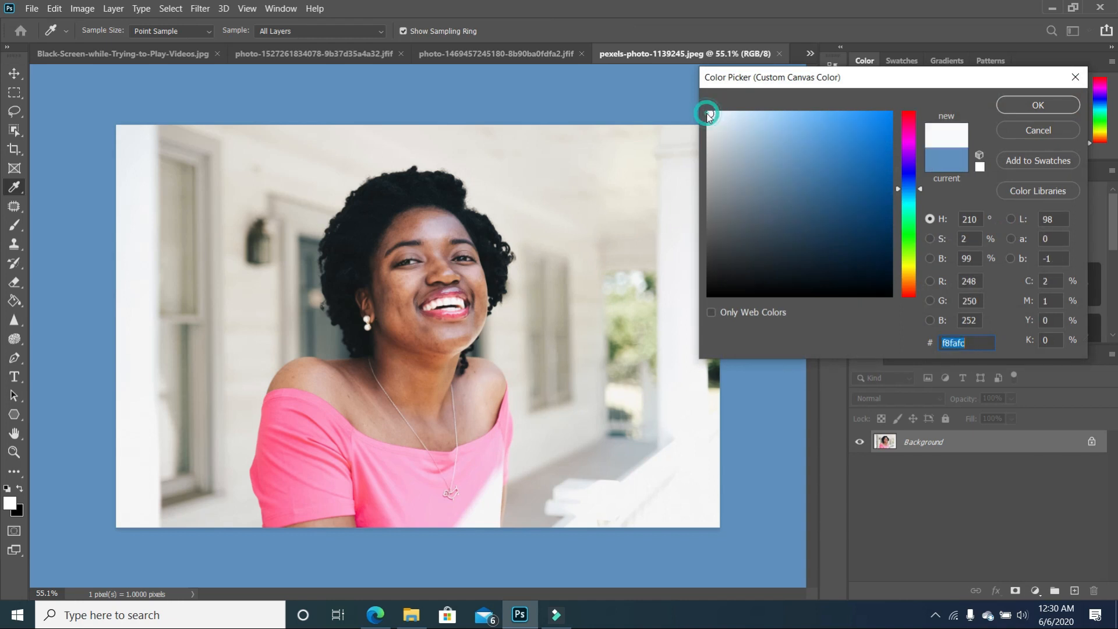
click(1038, 105)
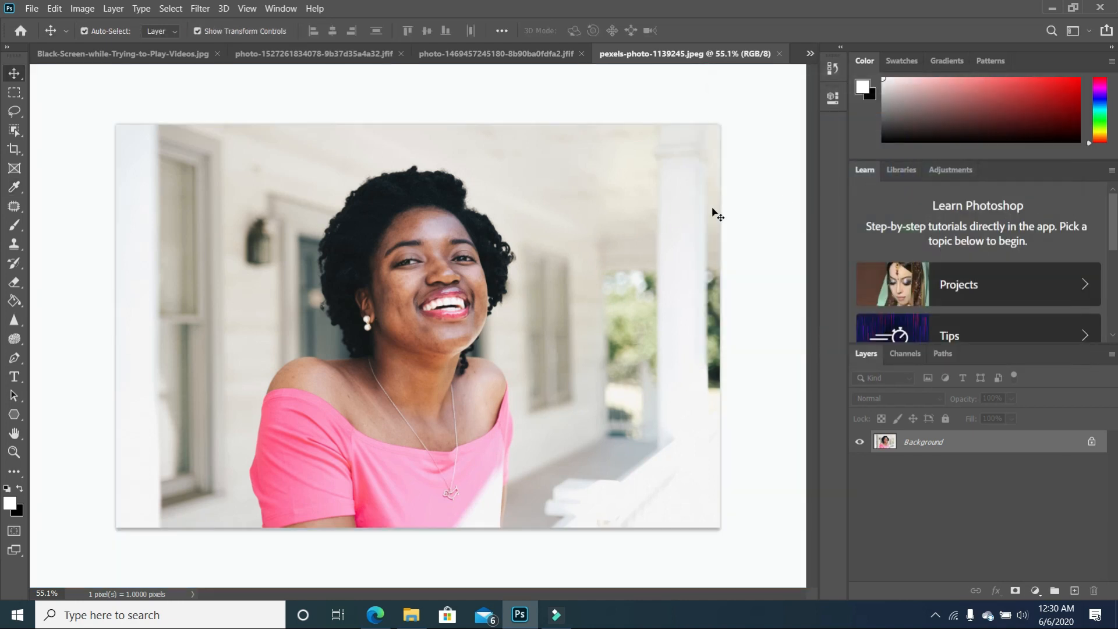
Step: Unlock the photo's Background layer and add a Gradient fill layer above it
key(ctrl+minus)
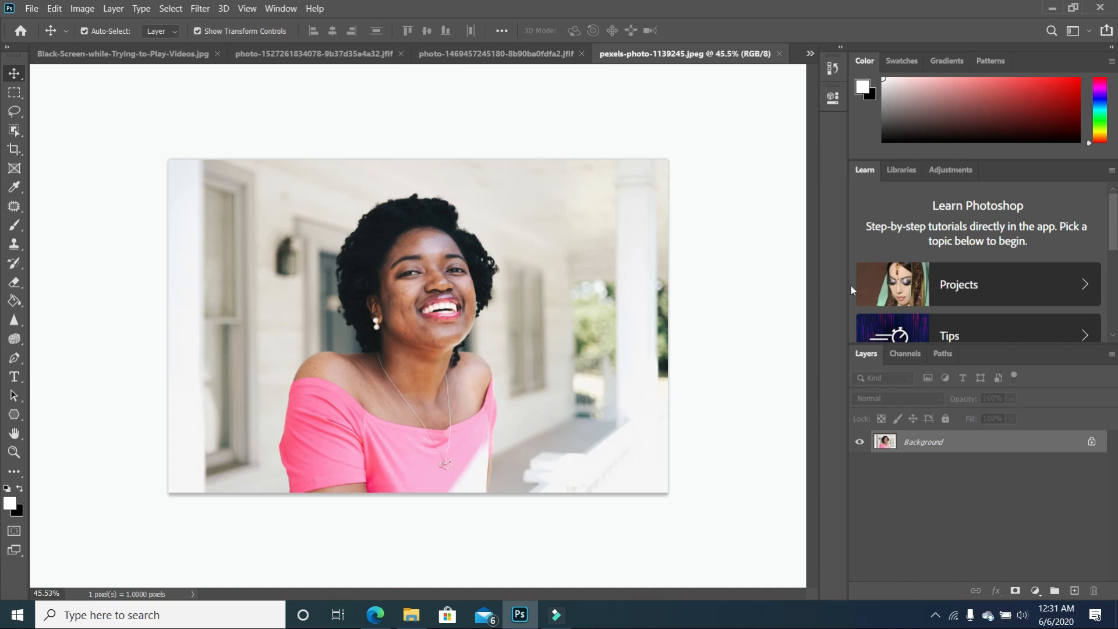
click(1092, 444)
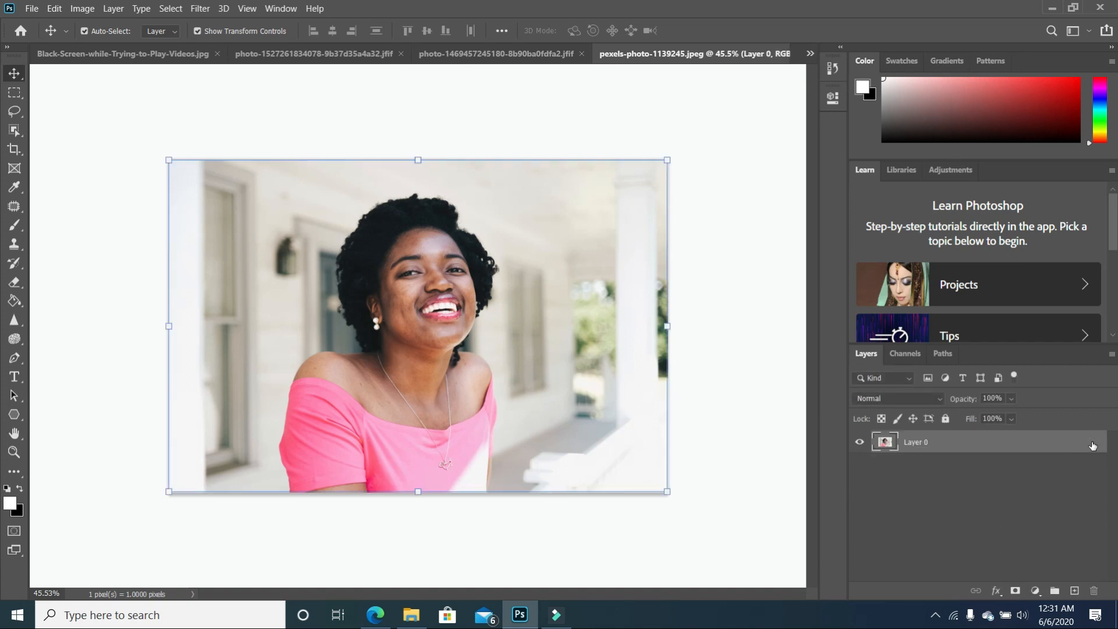
click(1017, 578)
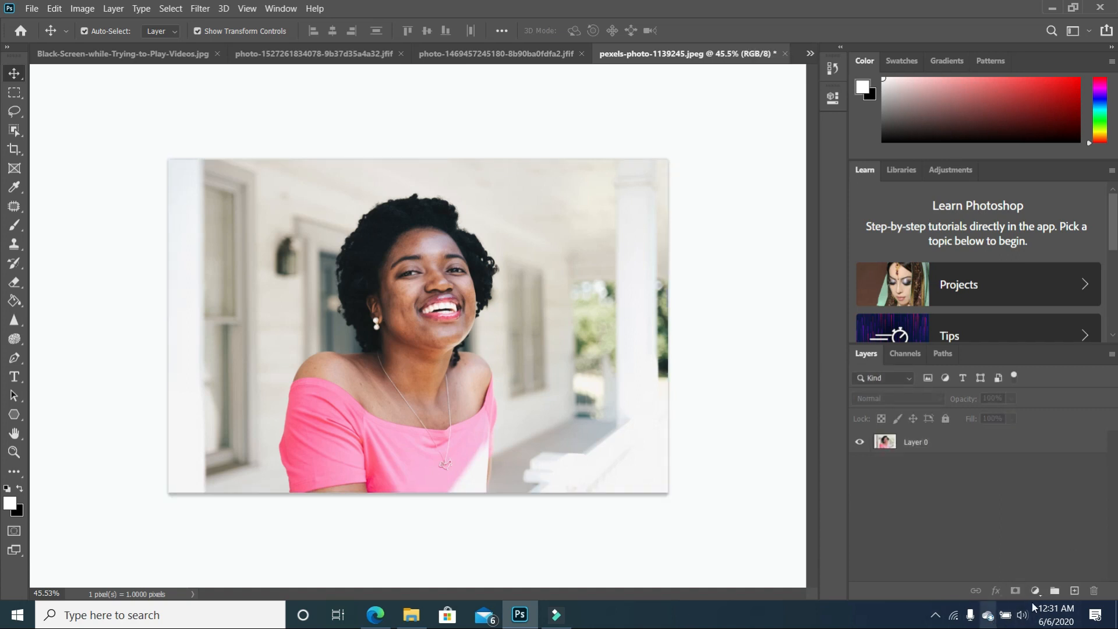
click(1036, 591)
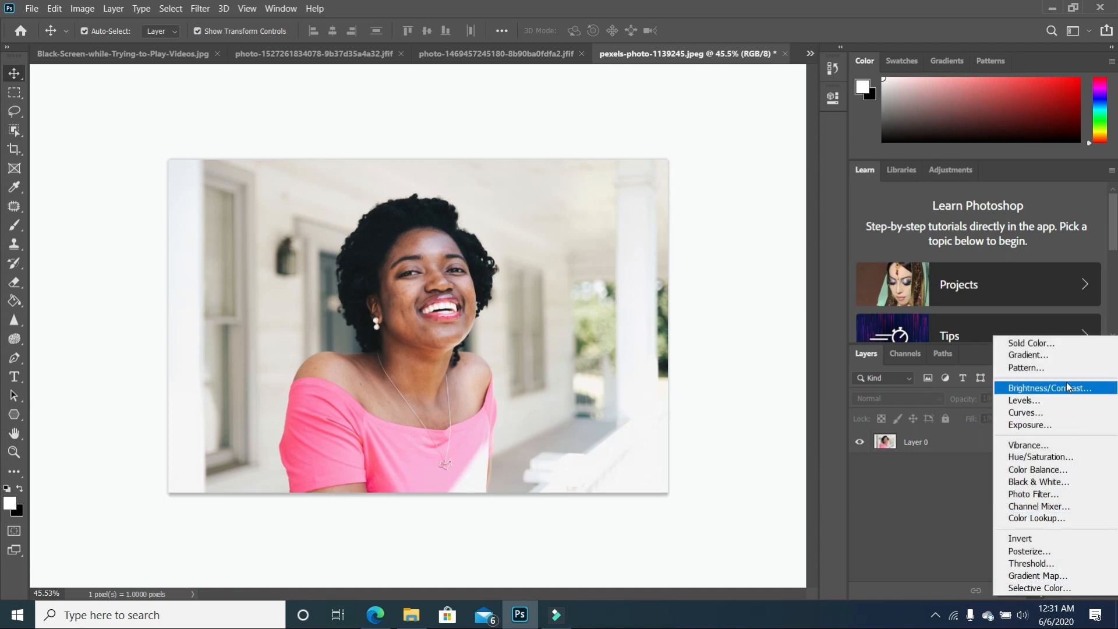
click(1037, 357)
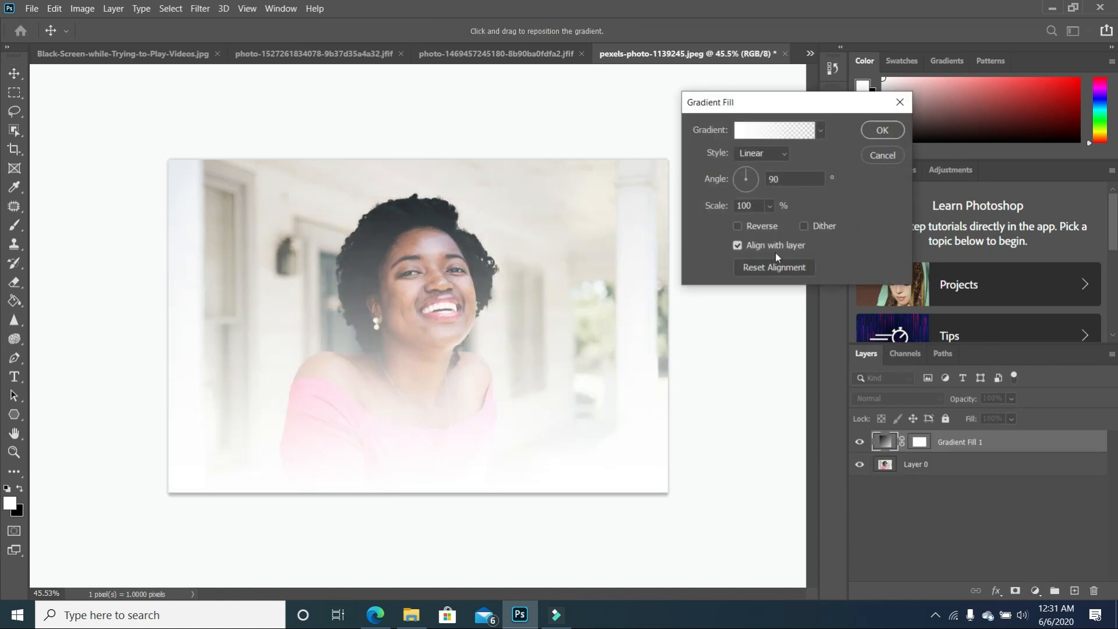
Step: Change the color stop at location 0% of the fill's gradient to black, keeping the fade to transparent
click(741, 135)
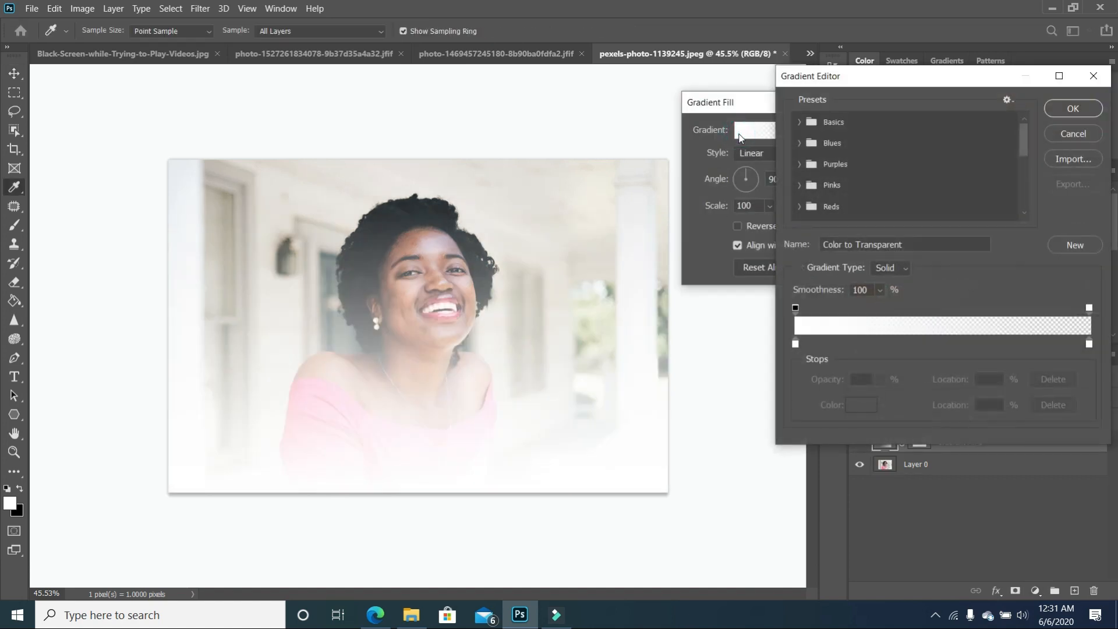
click(795, 343)
click(858, 406)
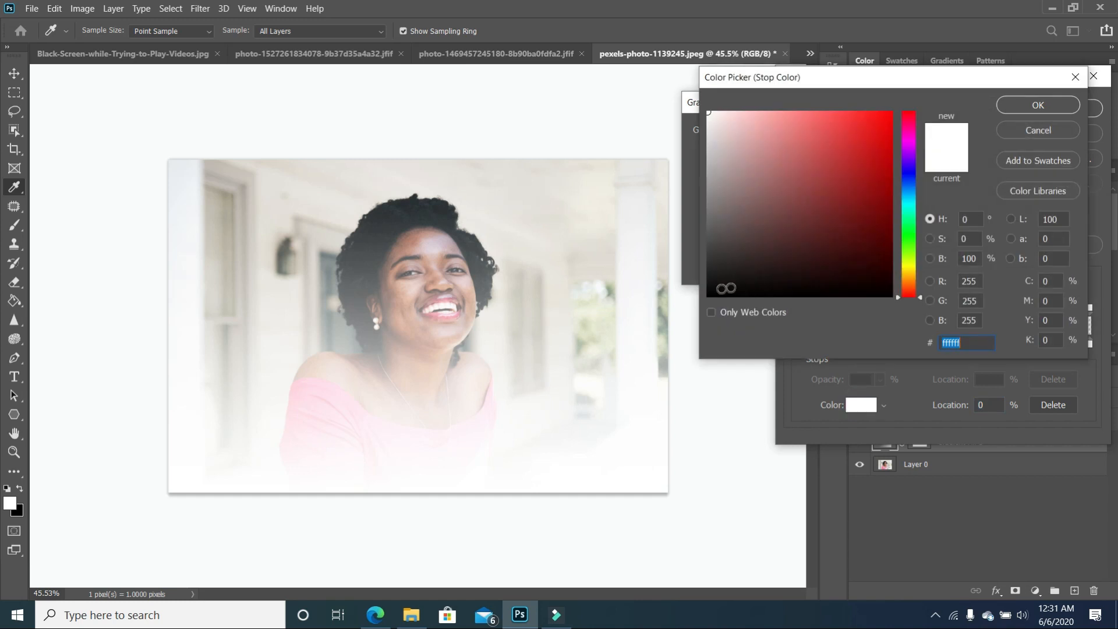
click(714, 294)
click(1039, 106)
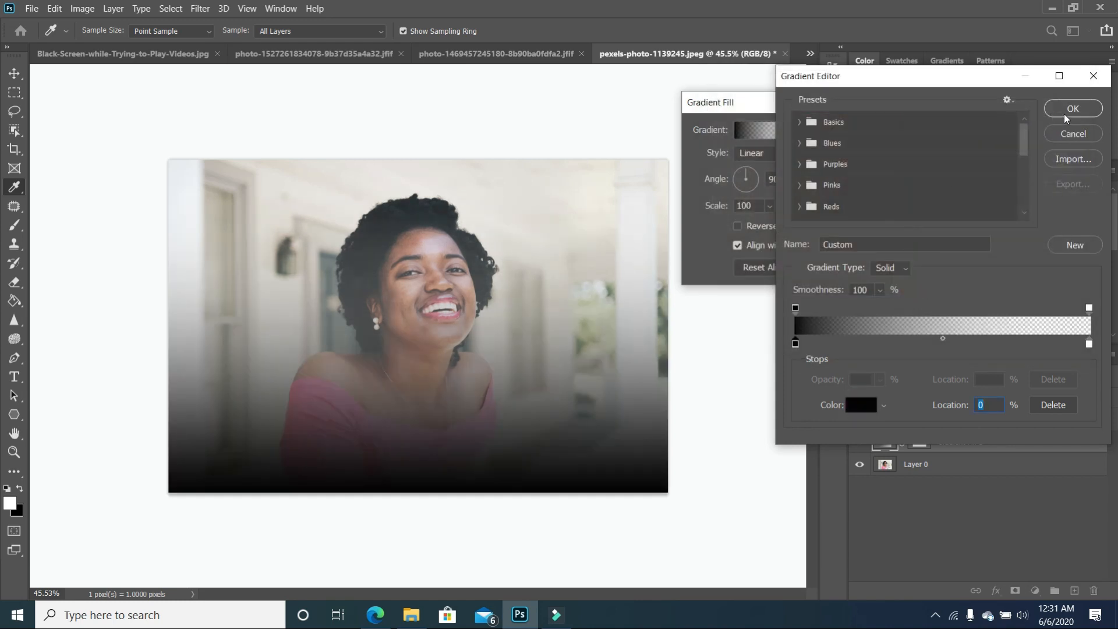
click(1071, 110)
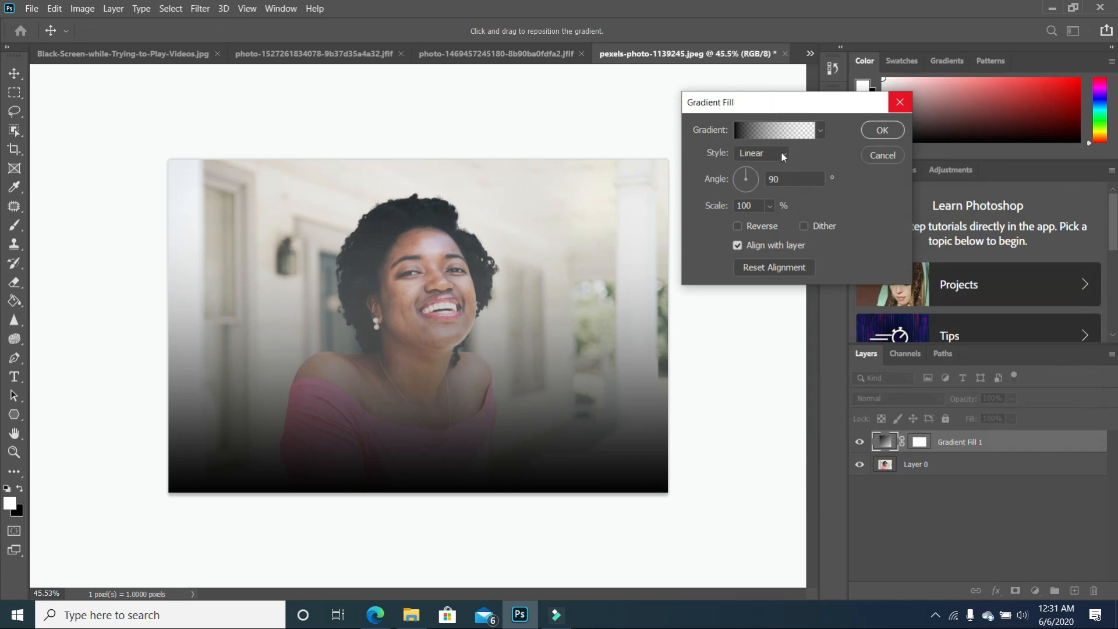
Step: Make the gradient fill a reversed Radial one, adjust its scale to form a dark vignette, and apply it
click(783, 155)
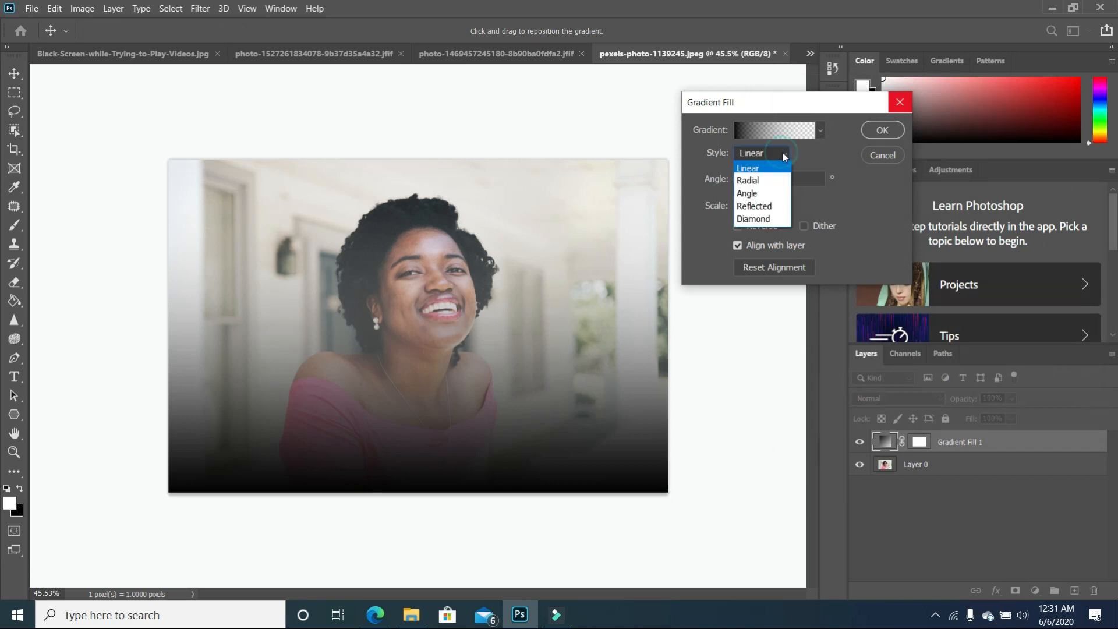
click(763, 181)
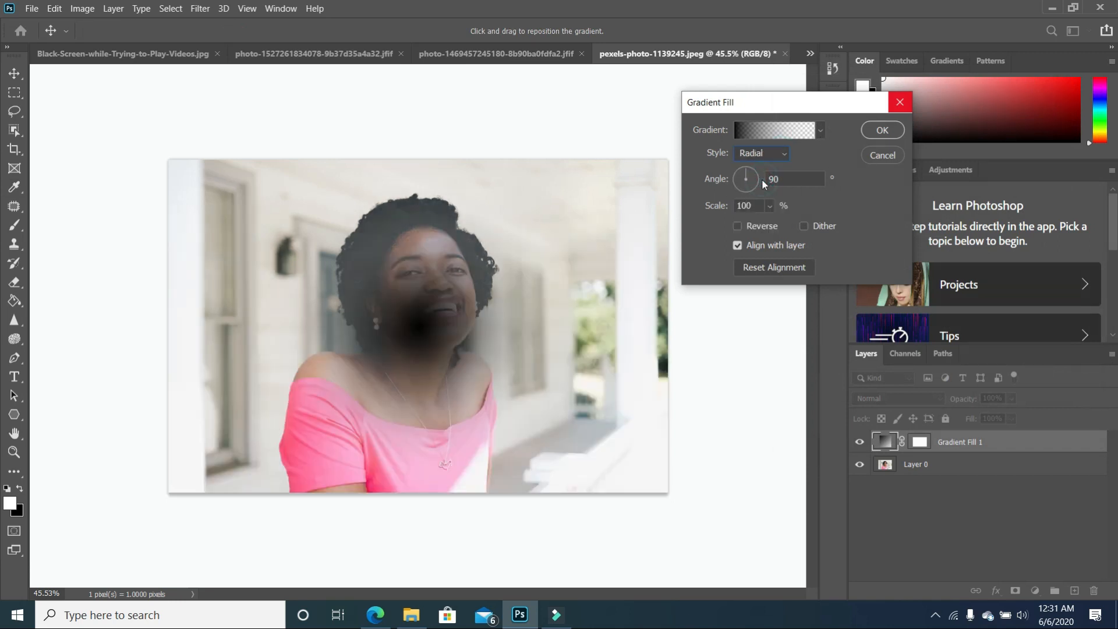
click(738, 226)
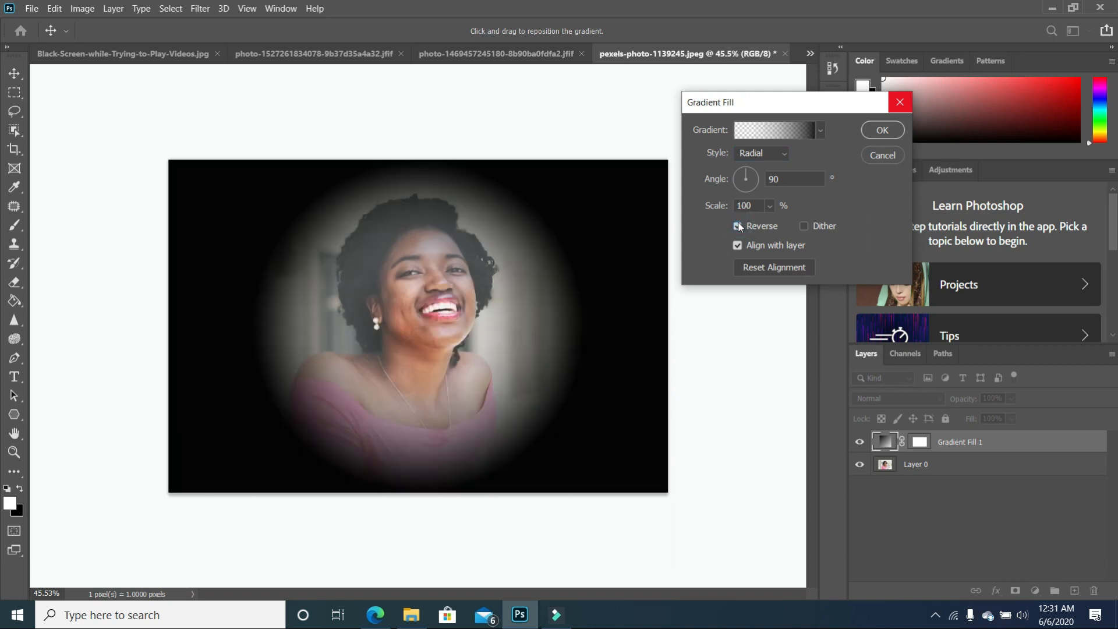
click(770, 206)
drag(775, 223, 781, 225)
click(883, 130)
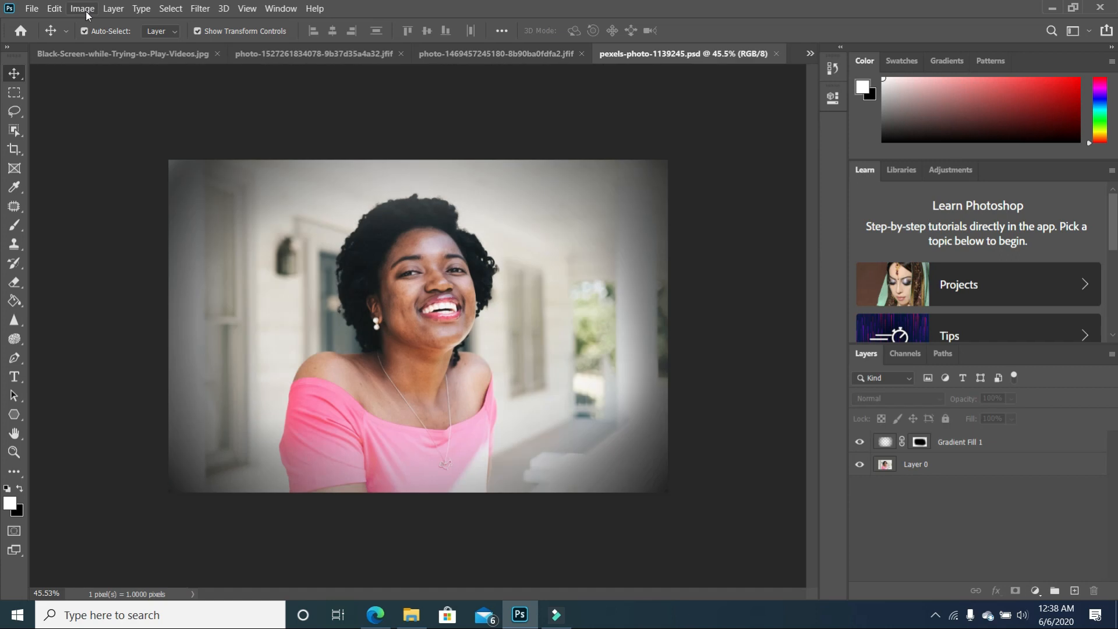
Step: Save the edited photo on the computer as pexels-photo-1139245_edit in Photoshop format with Maximize Compatibility, in the Tutorial 3 folder
click(33, 10)
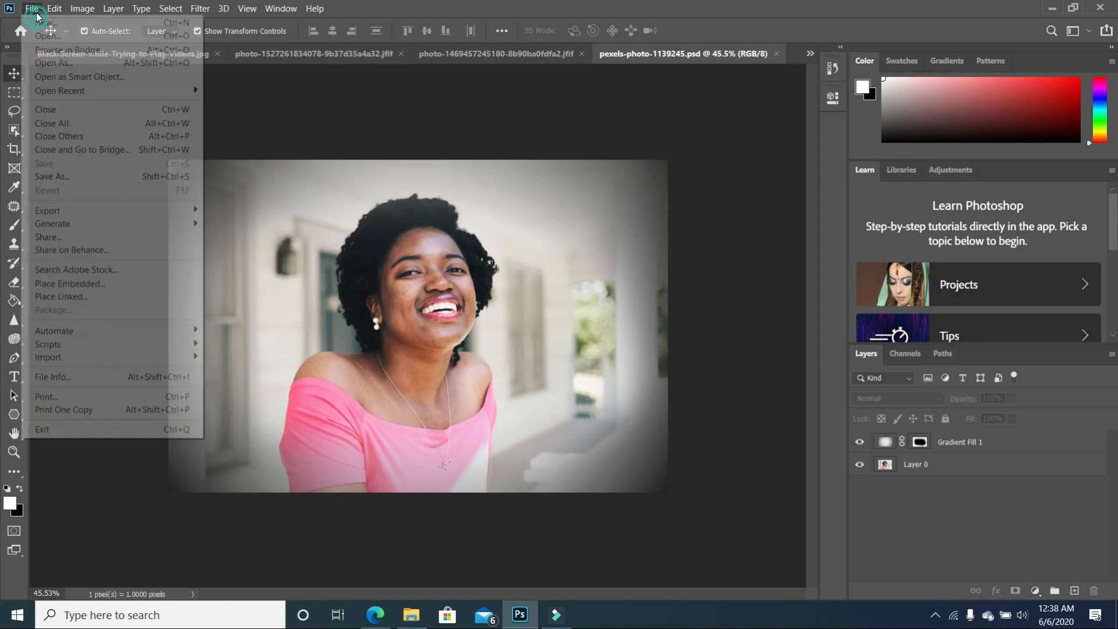
click(81, 178)
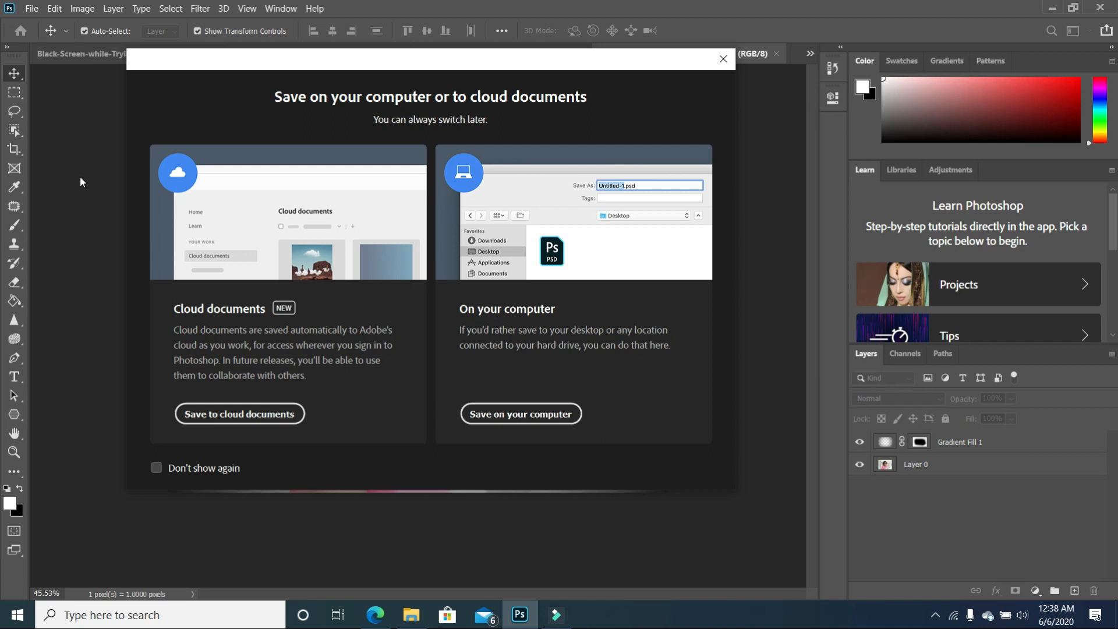
click(512, 415)
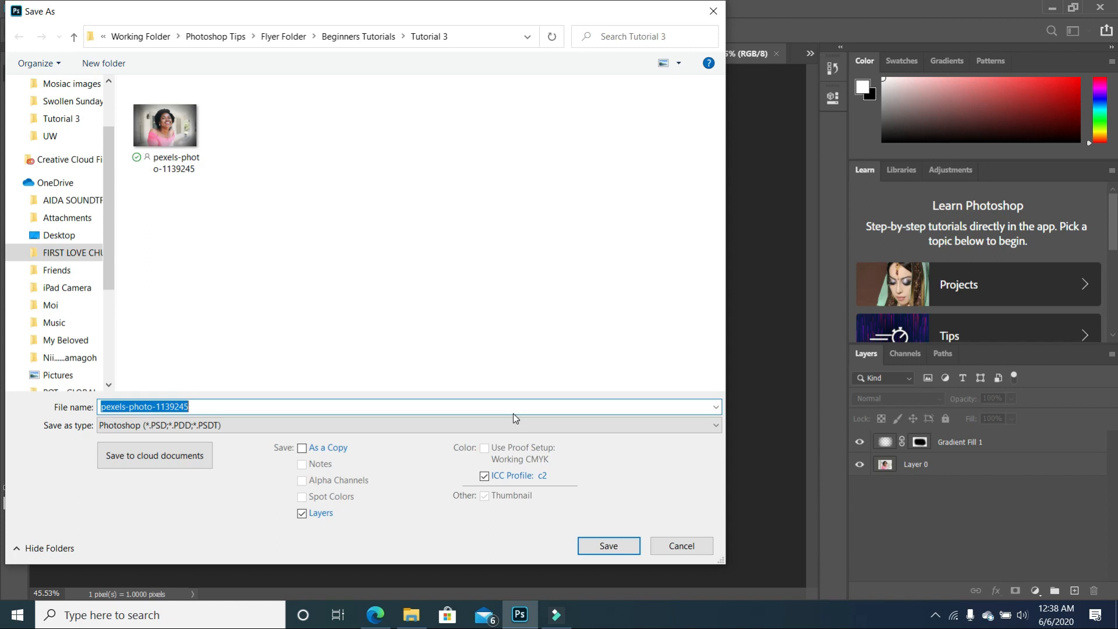
click(215, 405)
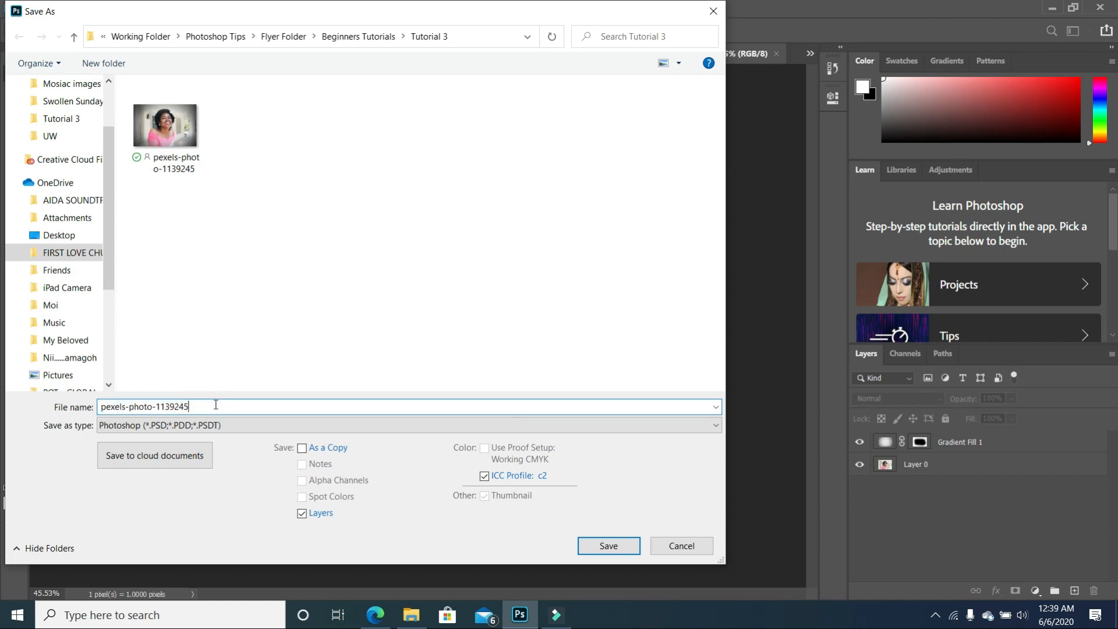
text(_edit)
click(607, 545)
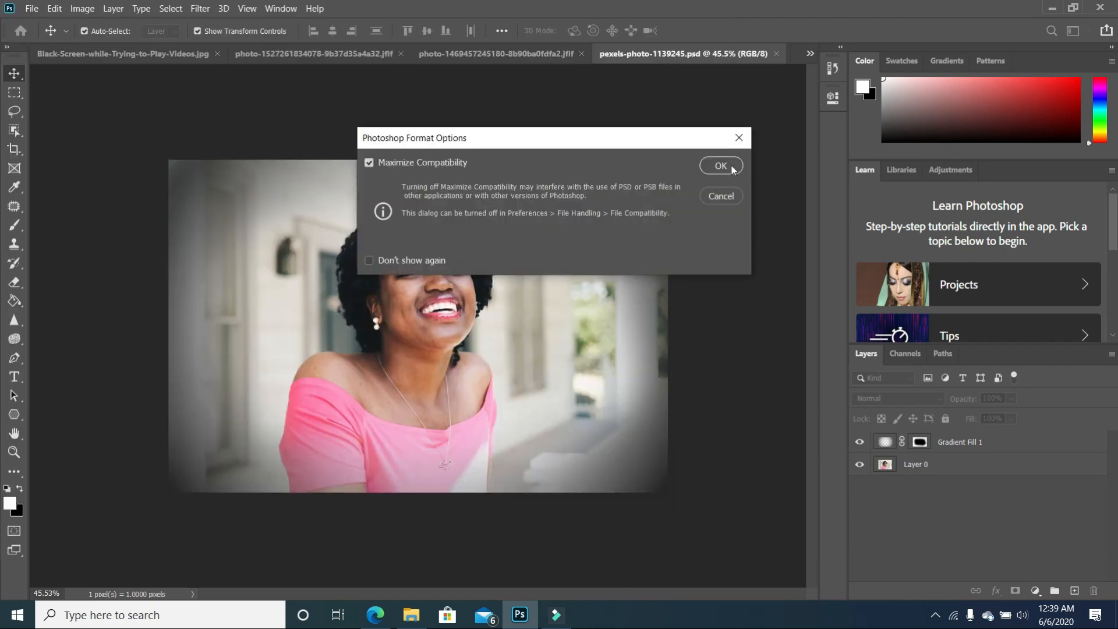
click(721, 166)
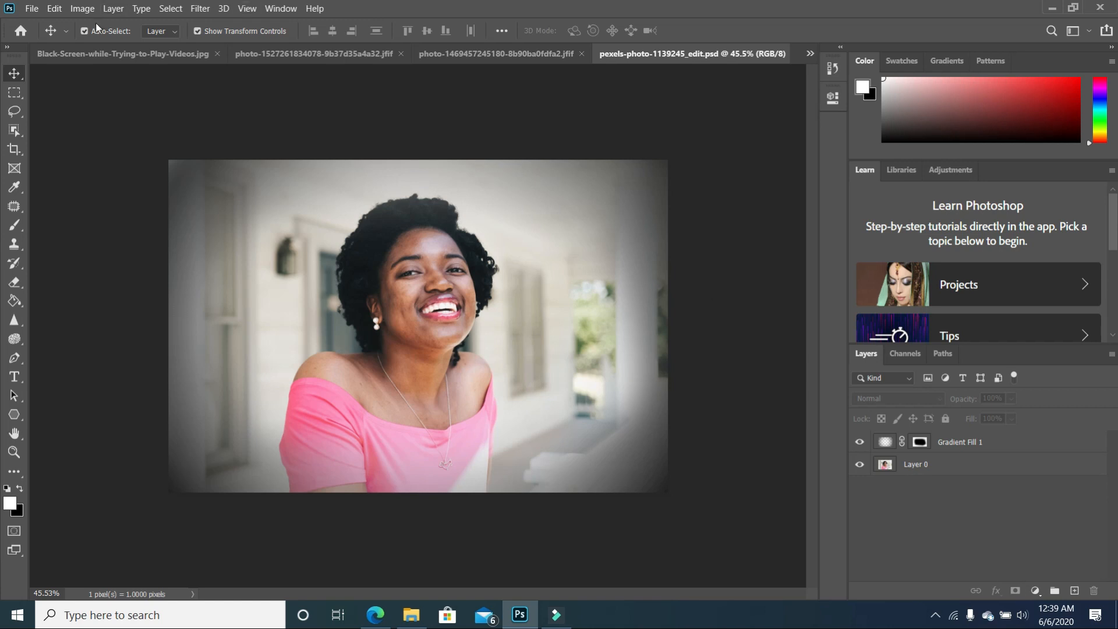
Step: Save a JPEG copy of the vignetted portrait on the computer as pexels-photo-1139245_edit in the Tutorial 3 folder, at quality 12 Maximum
click(31, 9)
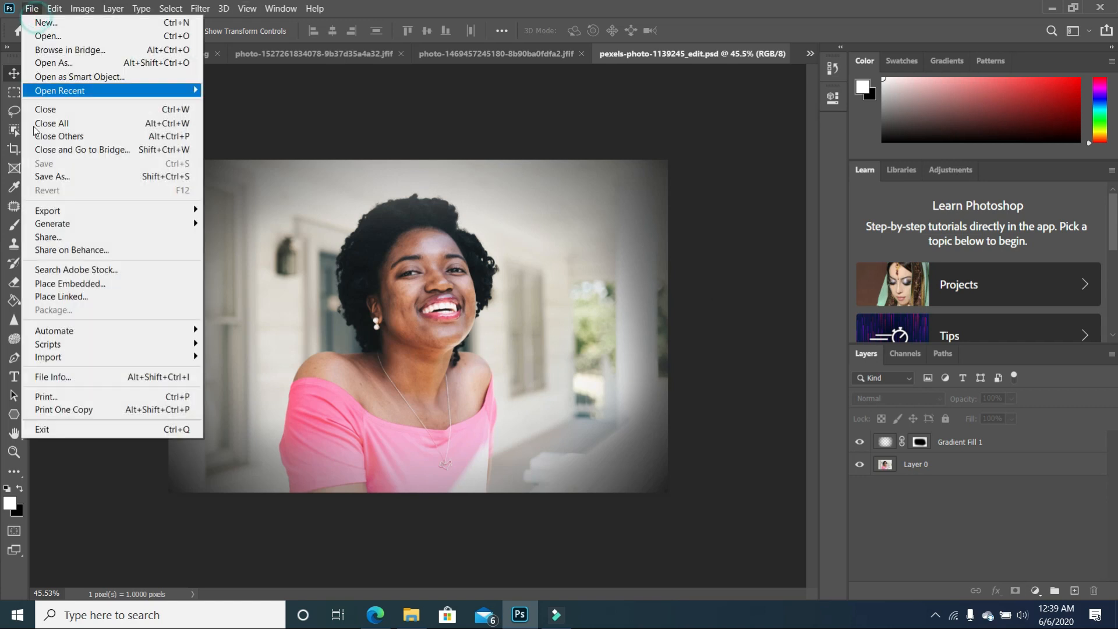
click(55, 177)
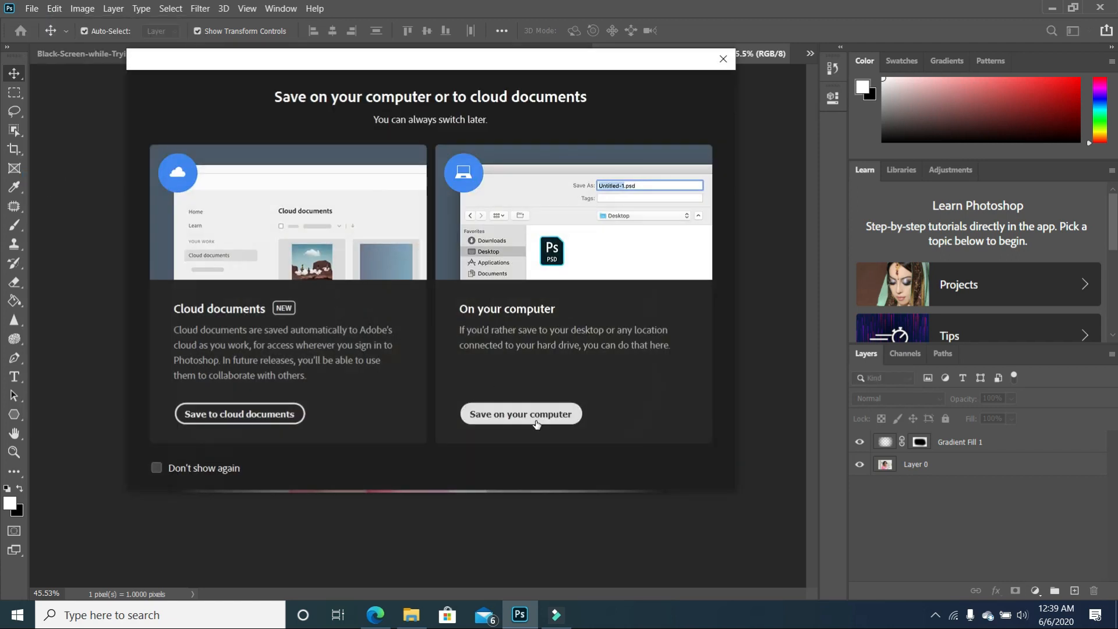
click(538, 420)
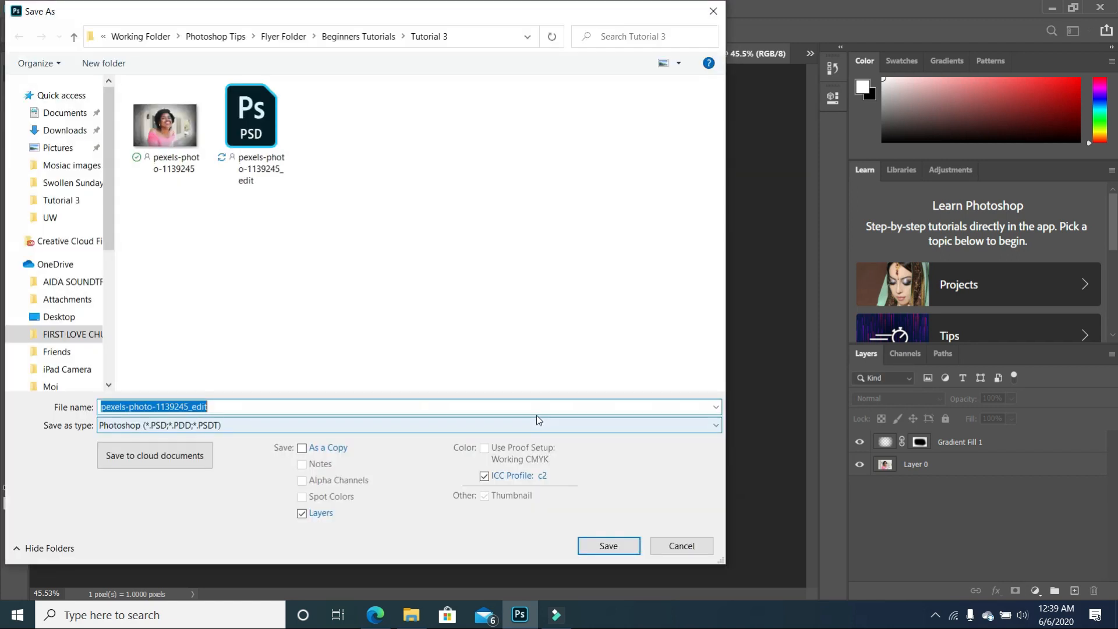
click(240, 430)
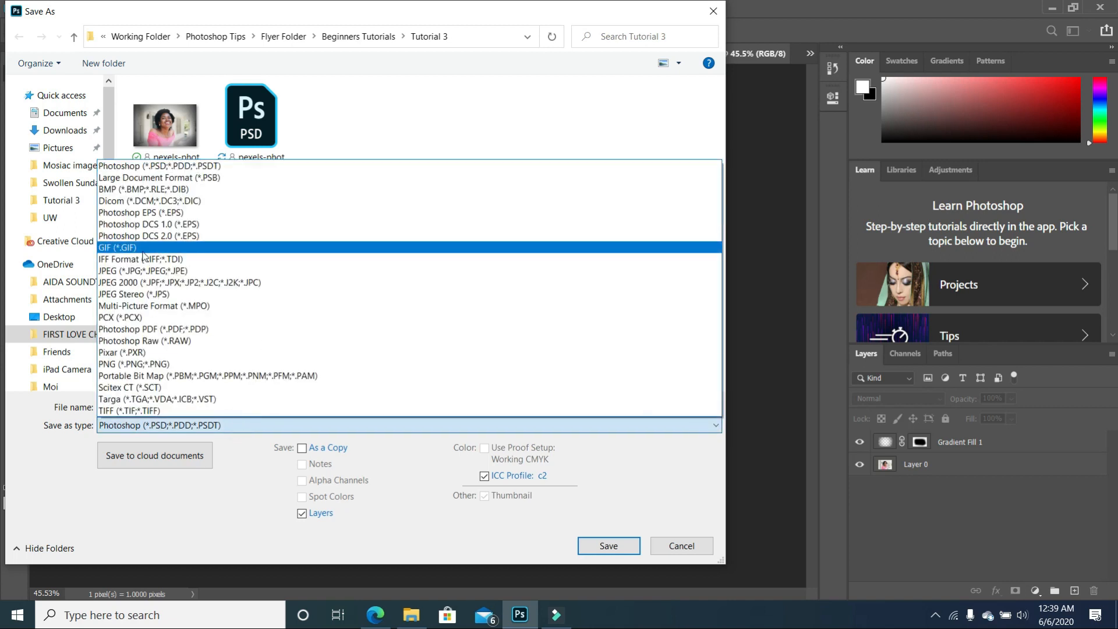
click(182, 272)
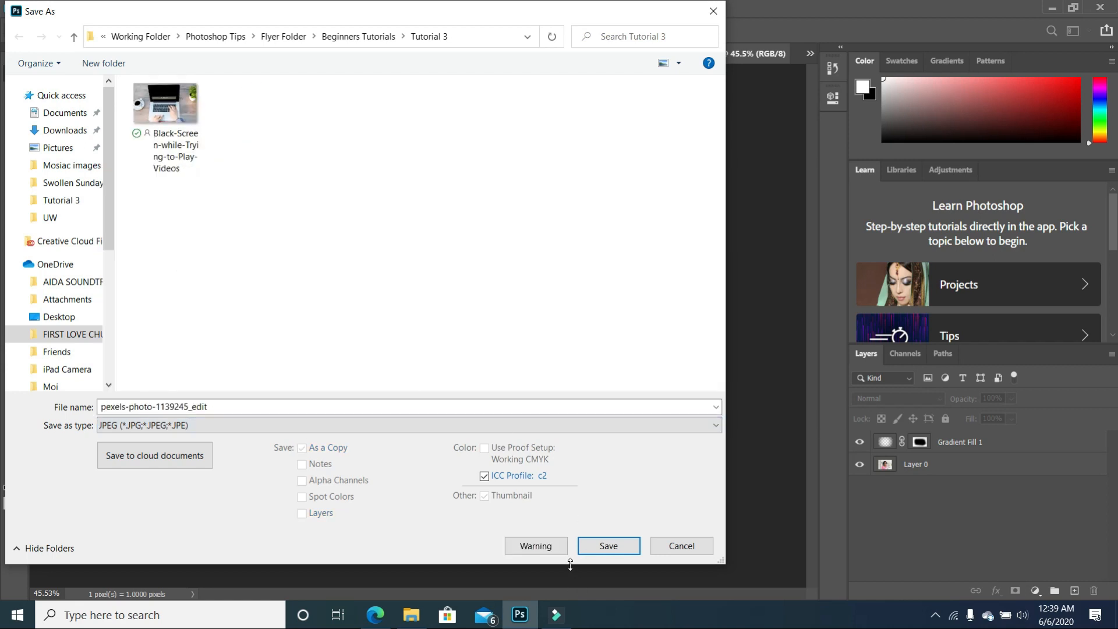
click(602, 543)
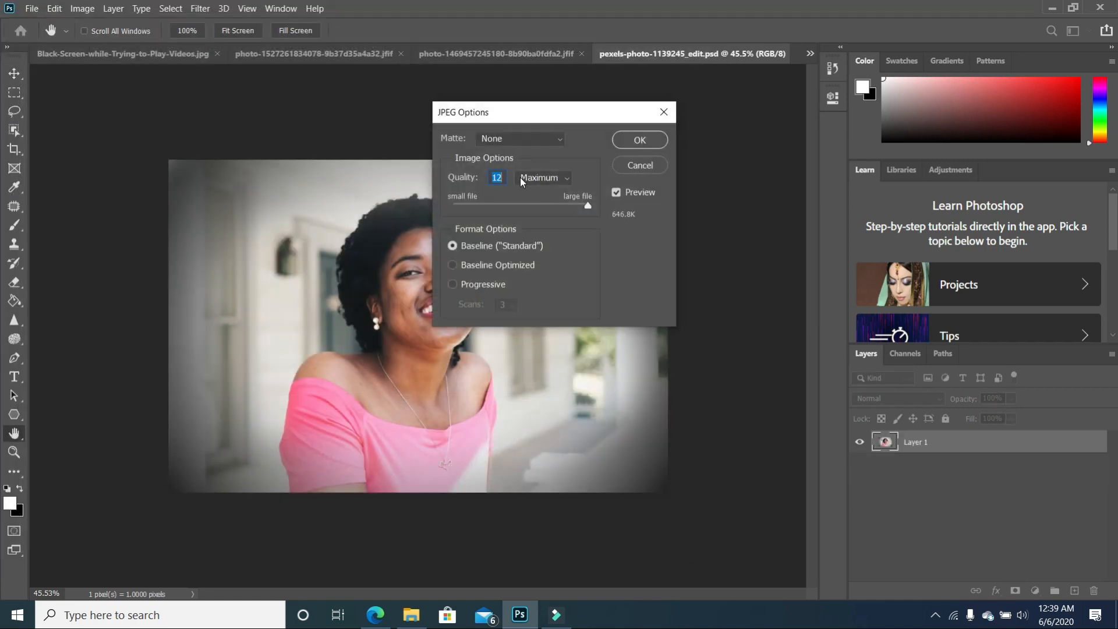
click(640, 141)
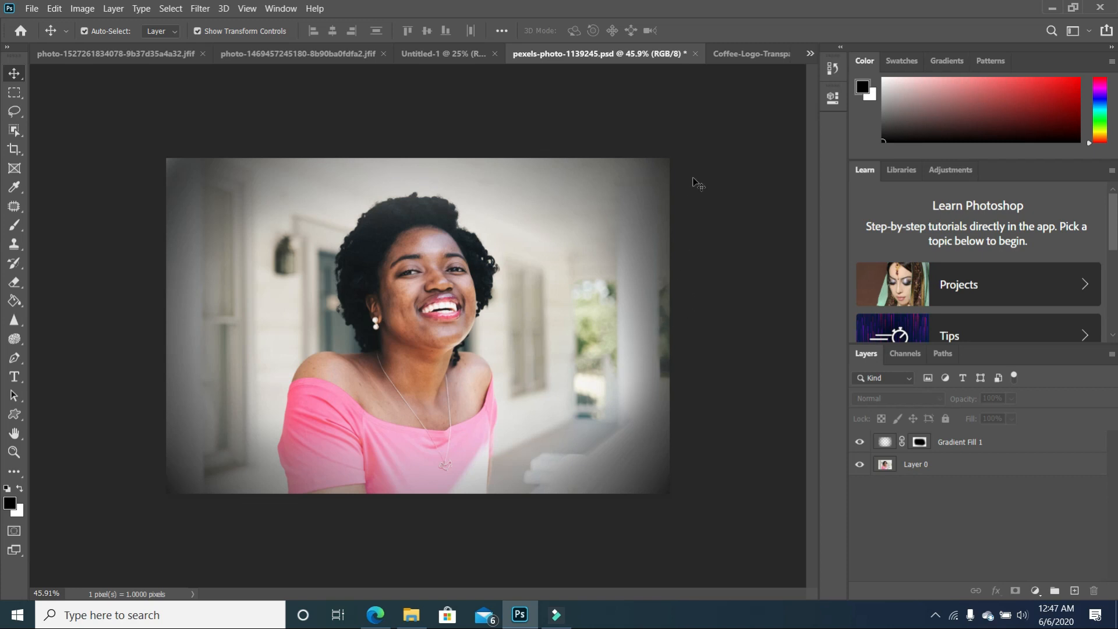
Step: Close the pexels-photo-1139245.psd document and save its changes
click(695, 53)
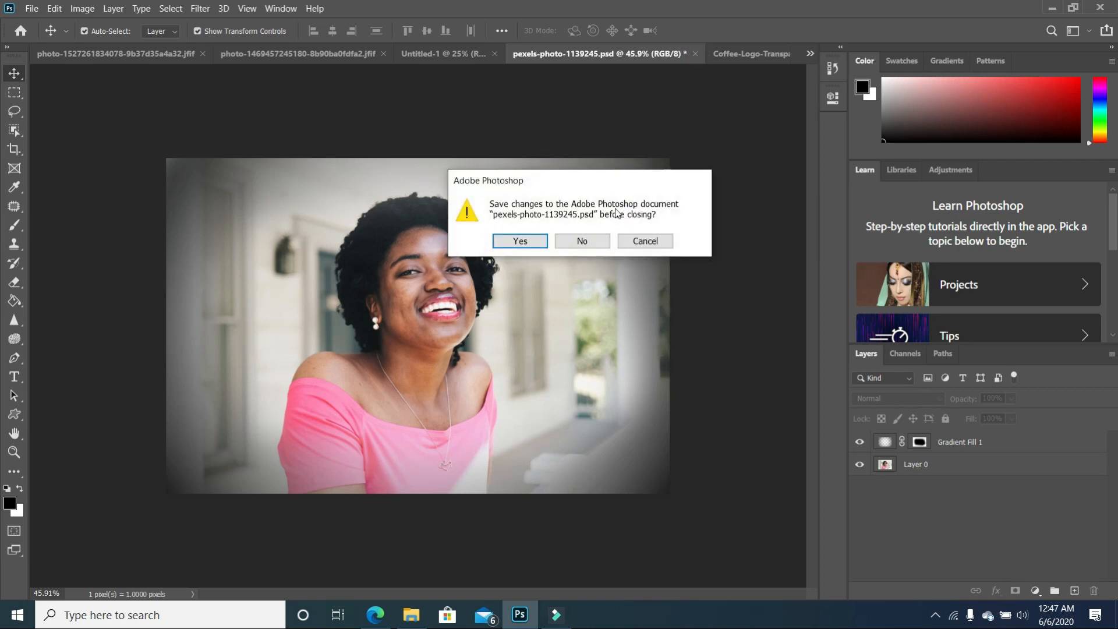
click(520, 241)
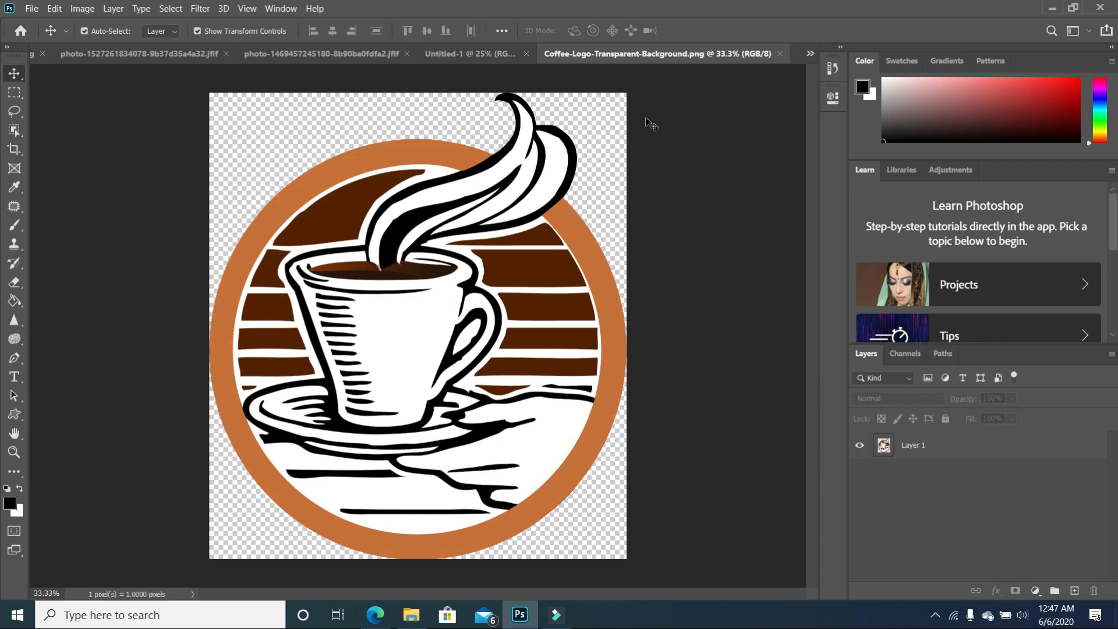
Step: Scale the coffee logo down to about 49% and move it to the middle of the canvas
mouse_move(402, 311)
mouse_down()
mouse_move(391, 245)
mouse_move(392, 331)
mouse_move(392, 277)
mouse_move(382, 276)
mouse_move(395, 303)
mouse_up()
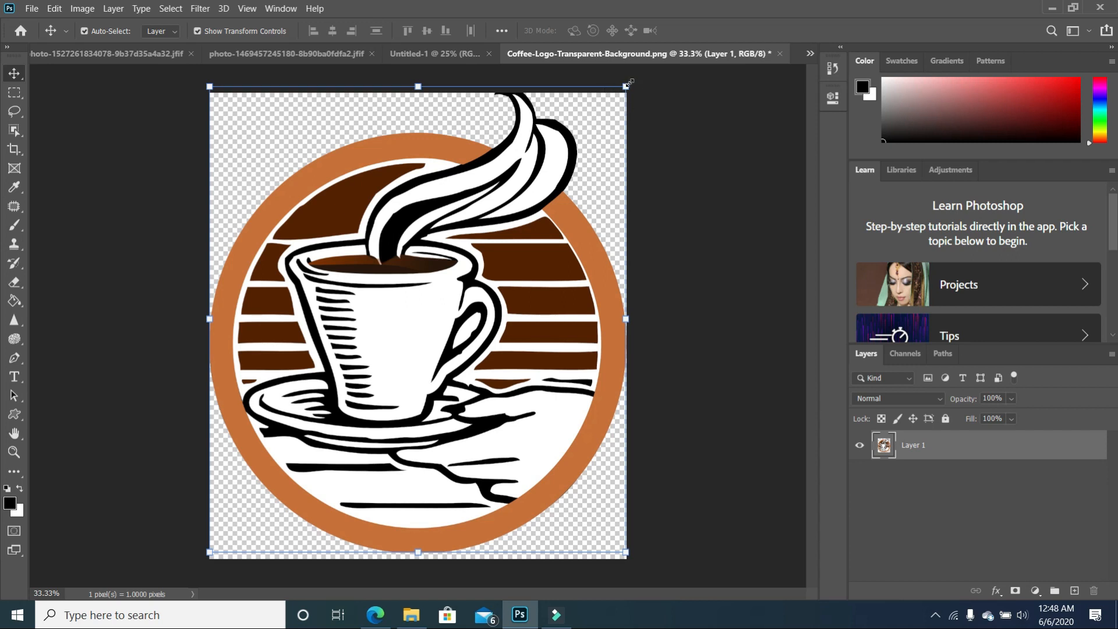
drag(625, 86, 412, 321)
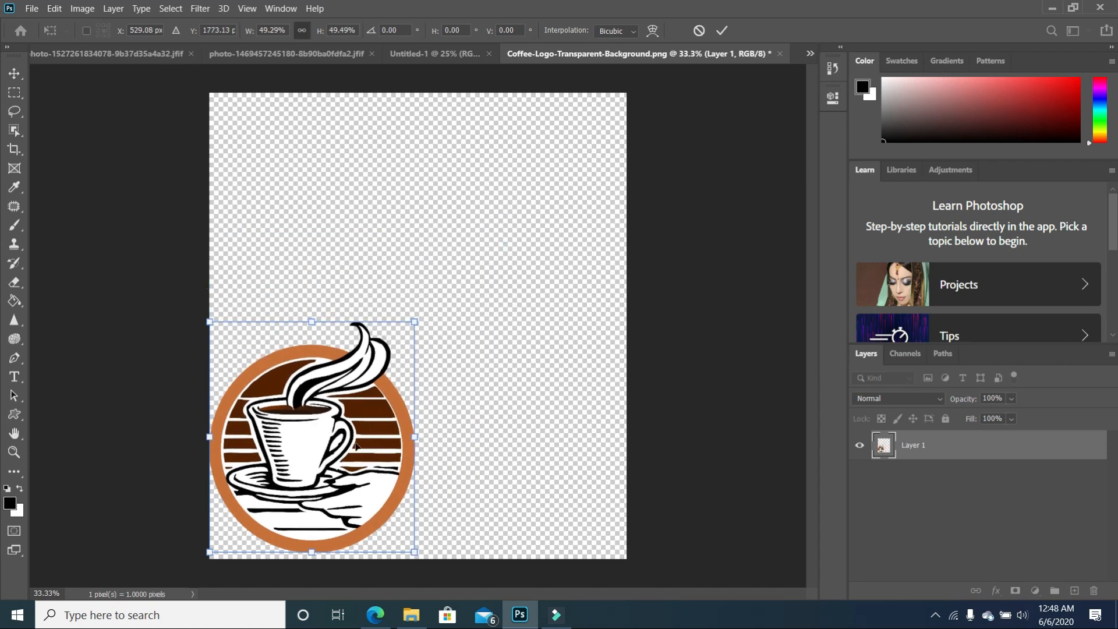
drag(344, 457, 476, 346)
key(Return)
click(694, 328)
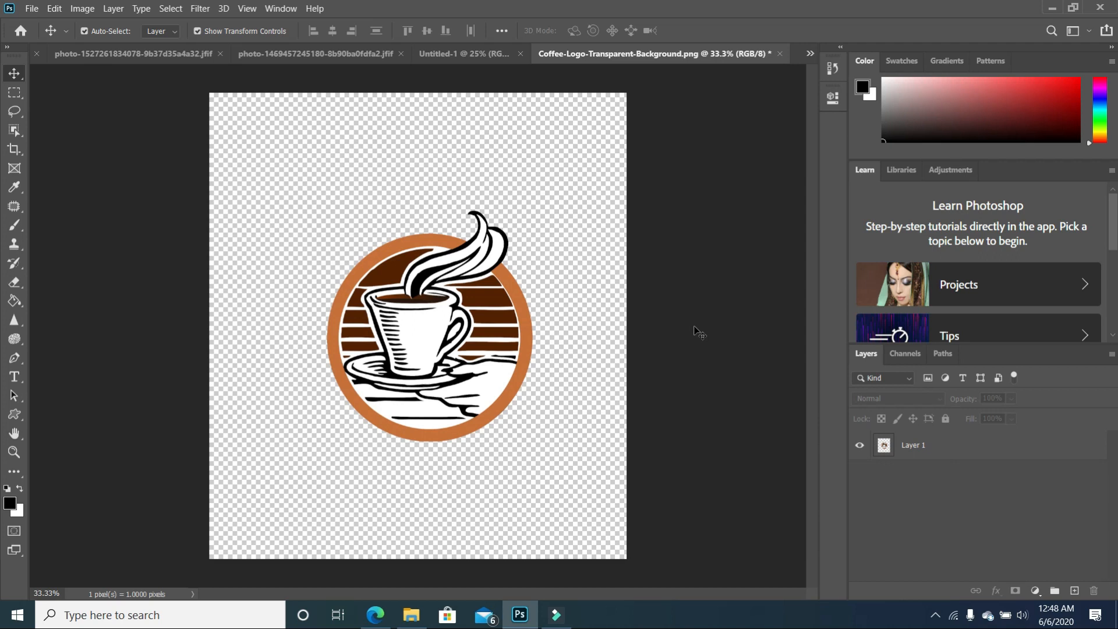
Step: Start saving the resized coffee logo as a separate file on the computer
click(32, 8)
click(74, 175)
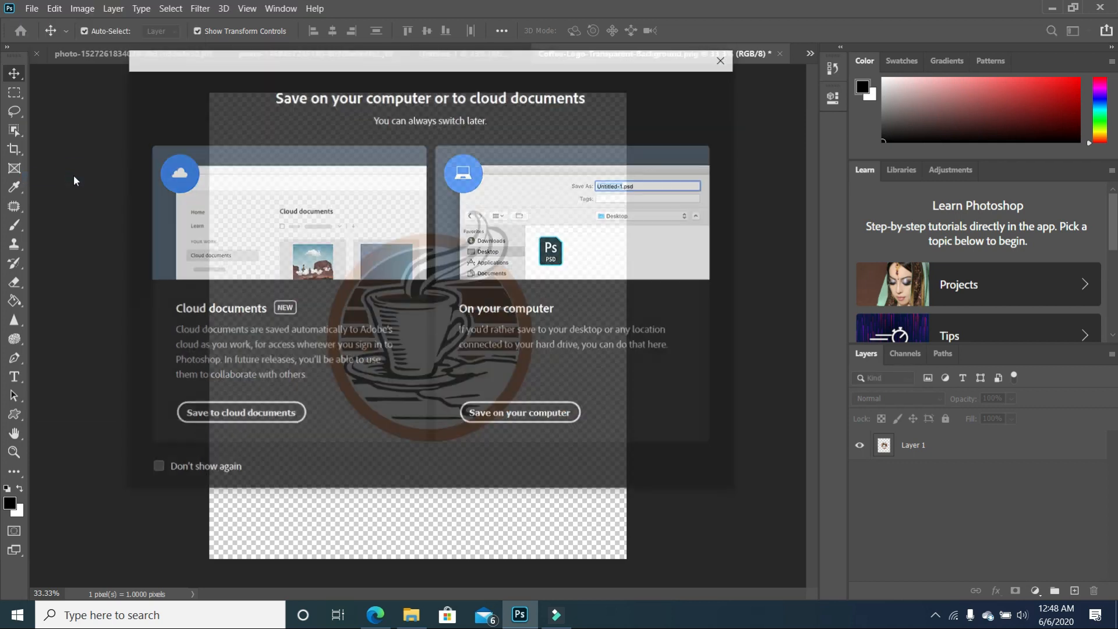
click(519, 413)
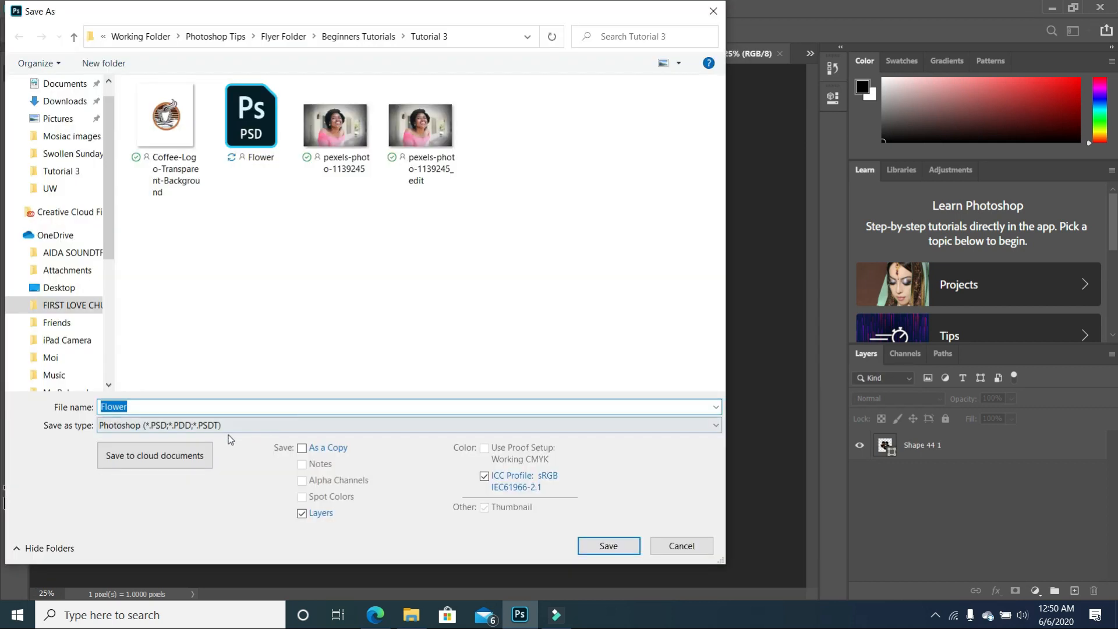
Step: Save the Flower document as a PNG copy in the Tutorial 3 folder, and close the Coffee-Logo-Transparent-Background.psd document
click(244, 426)
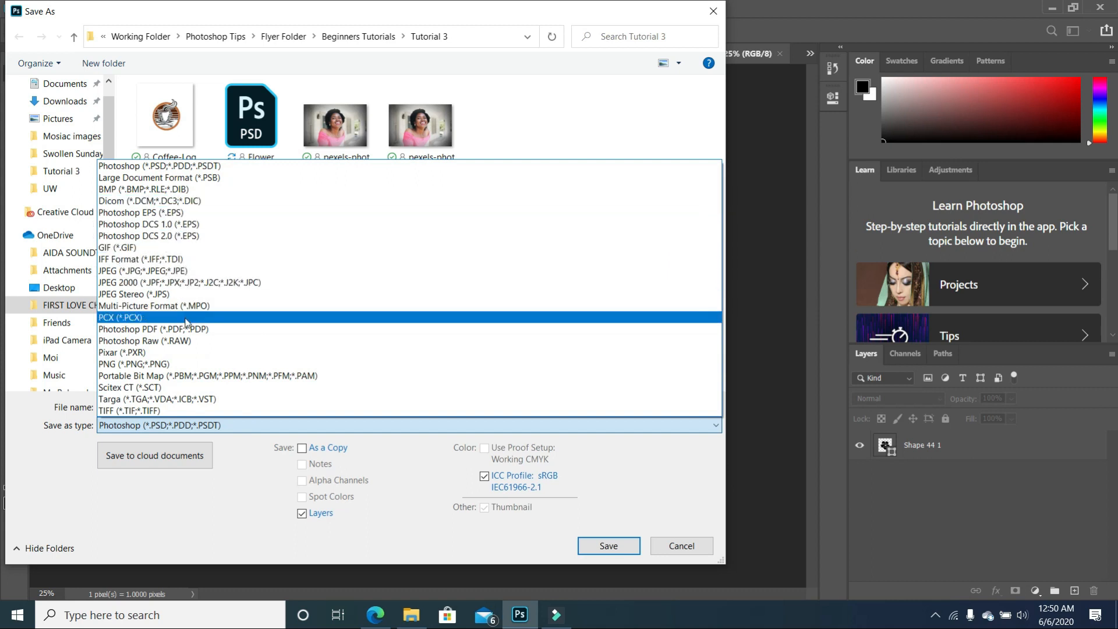
click(171, 365)
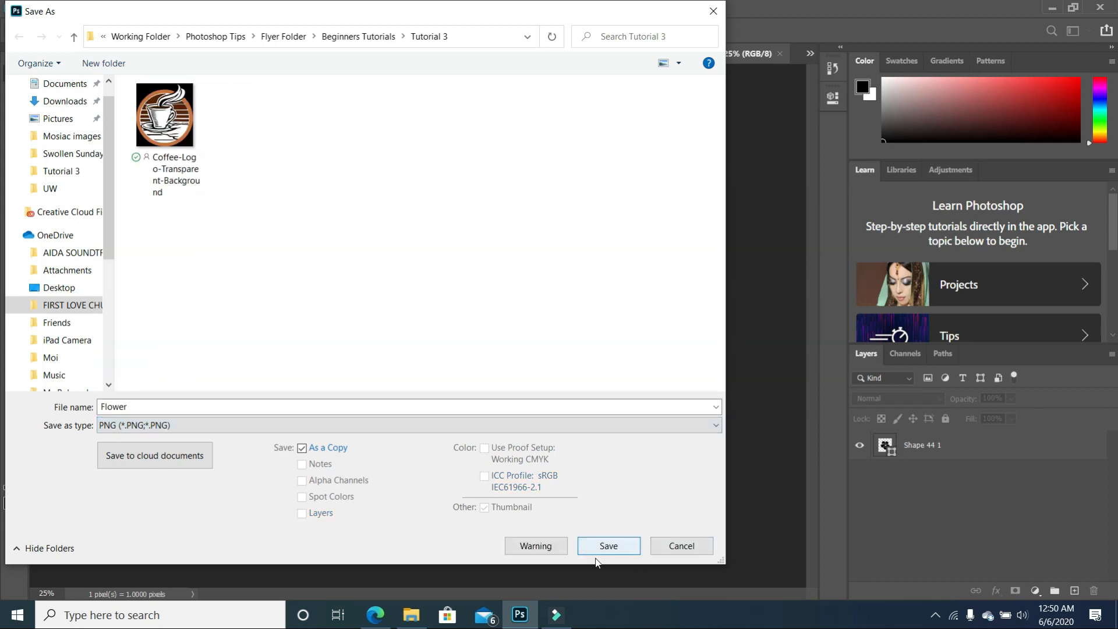
click(605, 546)
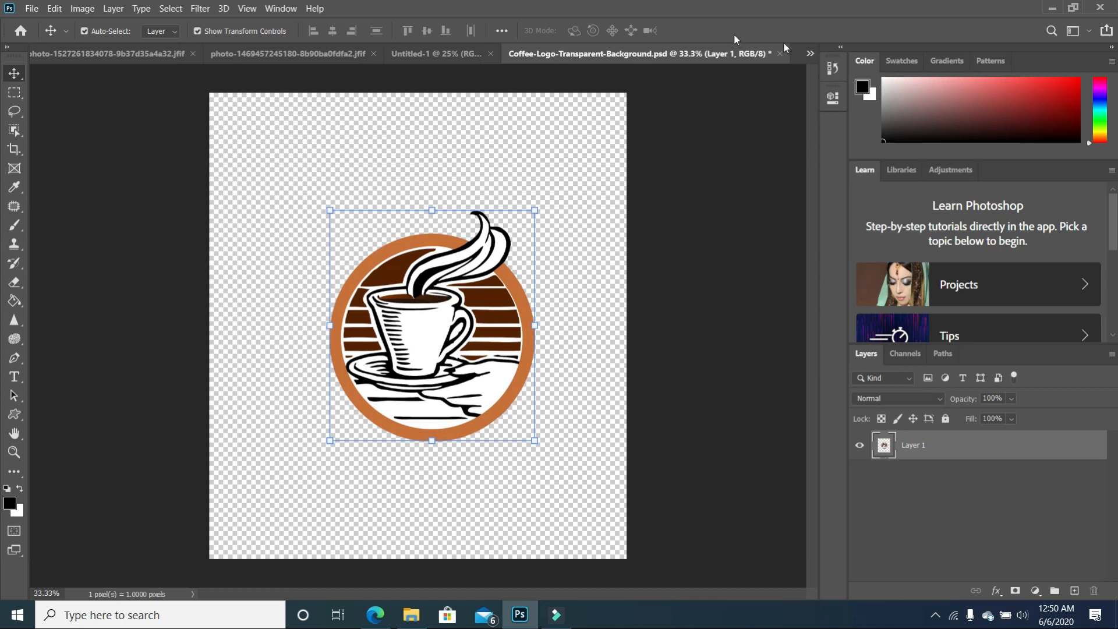
click(780, 54)
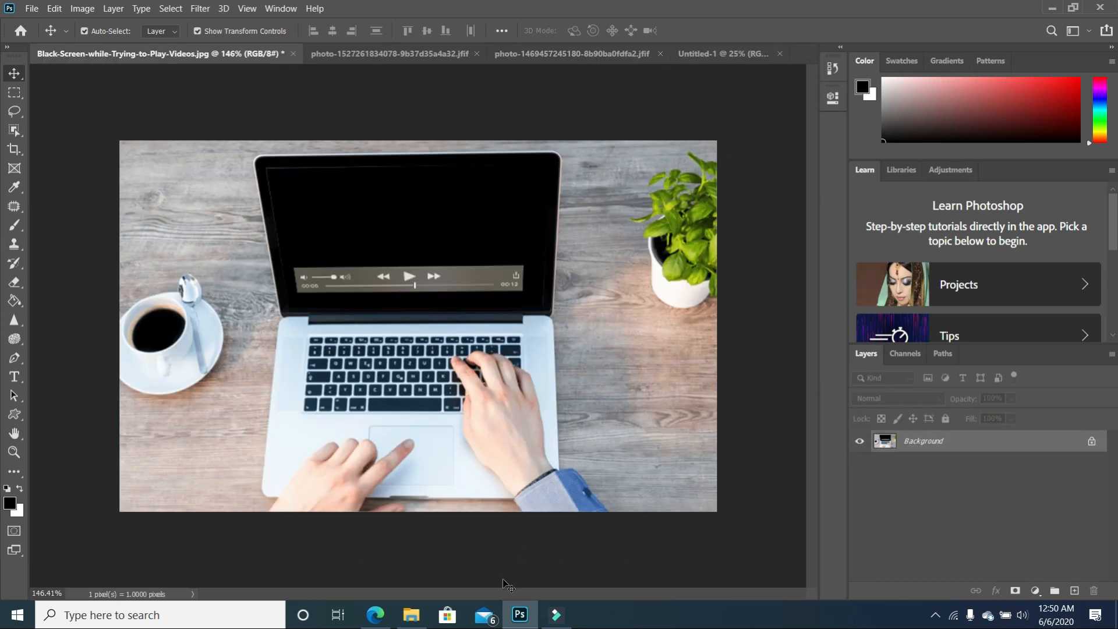
Step: Place the Flower PNG from the Tutorial 3 folder into the laptop photo, shrink it and position it on the desk below the plant
click(414, 618)
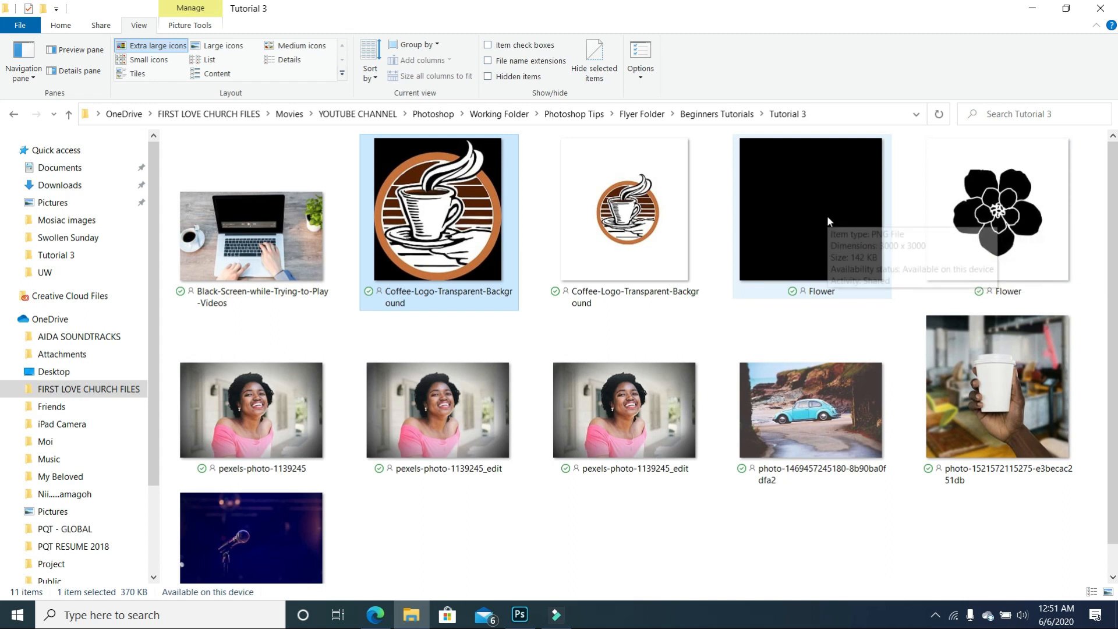
drag(830, 220, 616, 365)
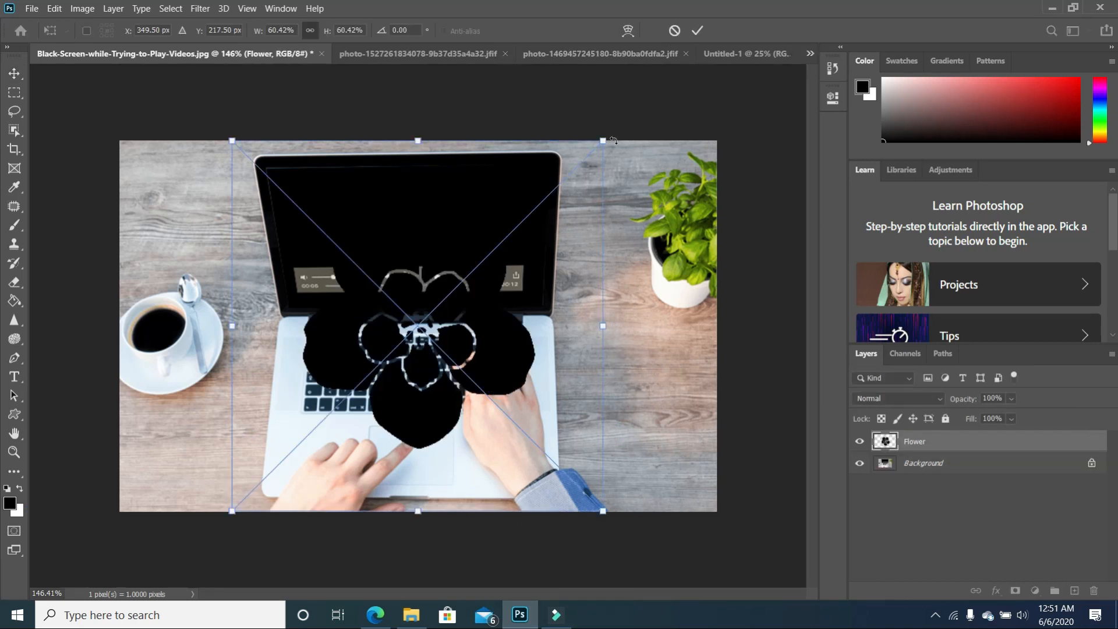
drag(602, 141, 368, 377)
drag(293, 468, 627, 419)
double_click(627, 419)
click(769, 406)
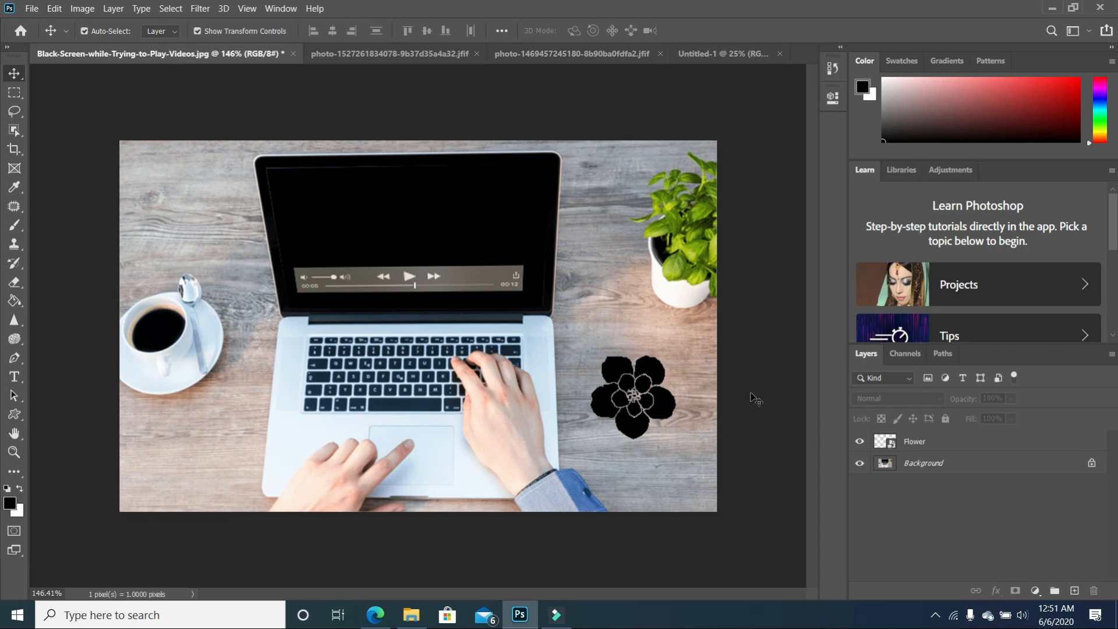
Step: Reopen Coffee-Logo-Transparent-Background.psd from the recent files and close it again
click(32, 9)
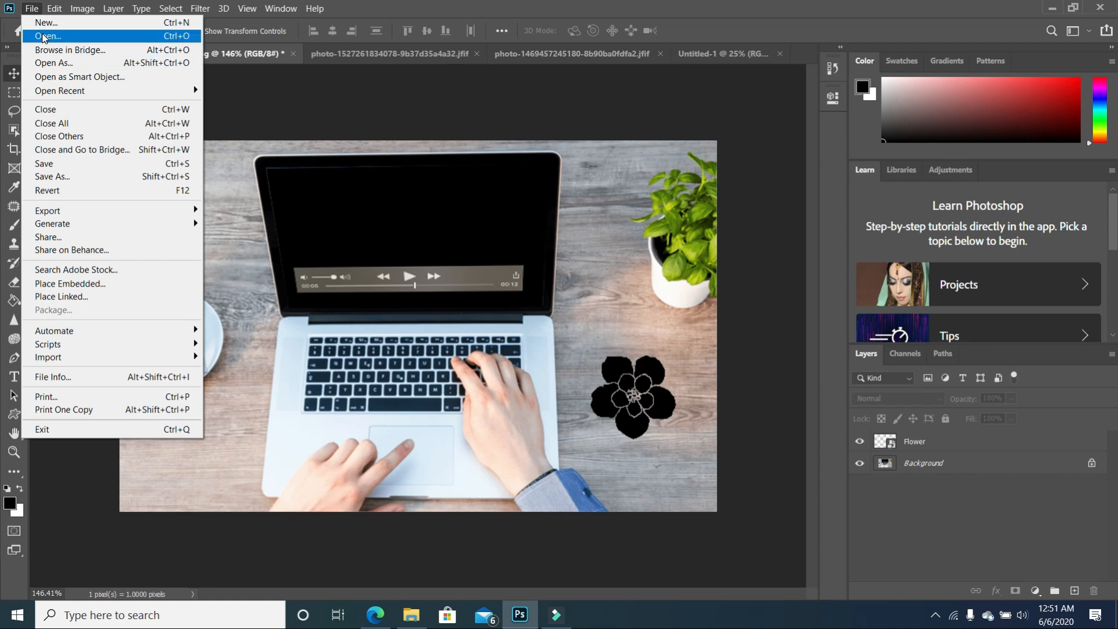
mouse_move(67, 93)
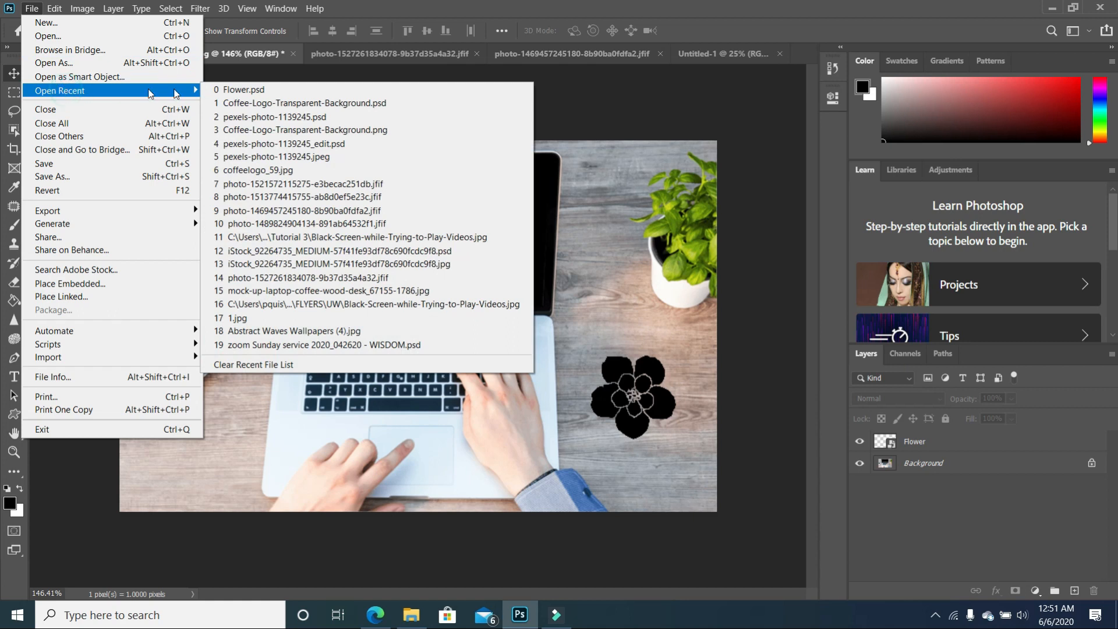
click(304, 102)
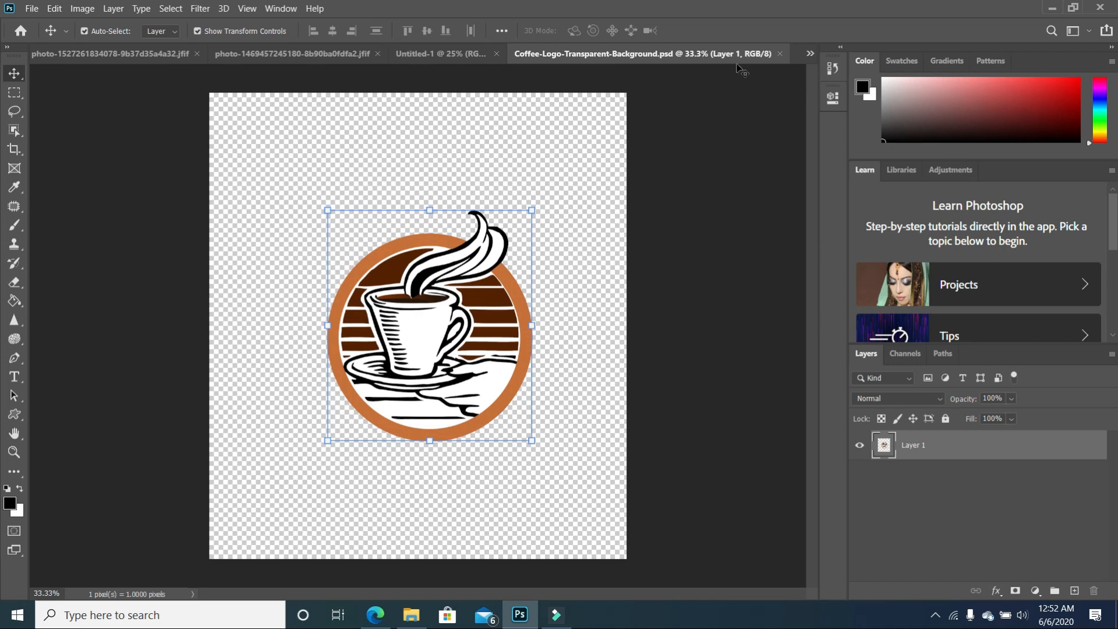
click(781, 54)
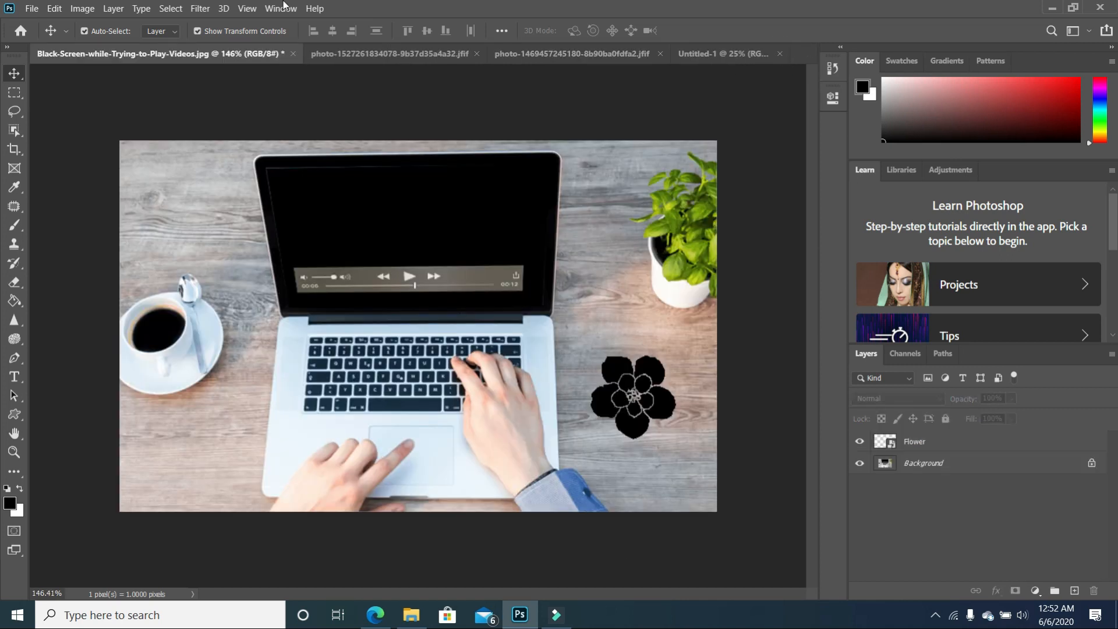
click(32, 9)
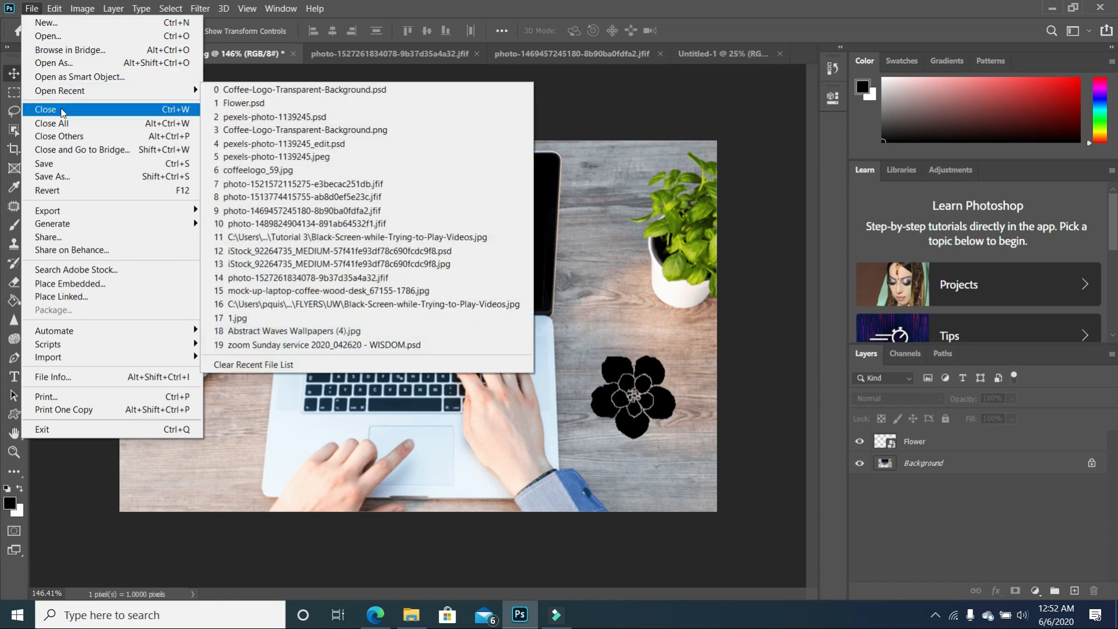
click(612, 119)
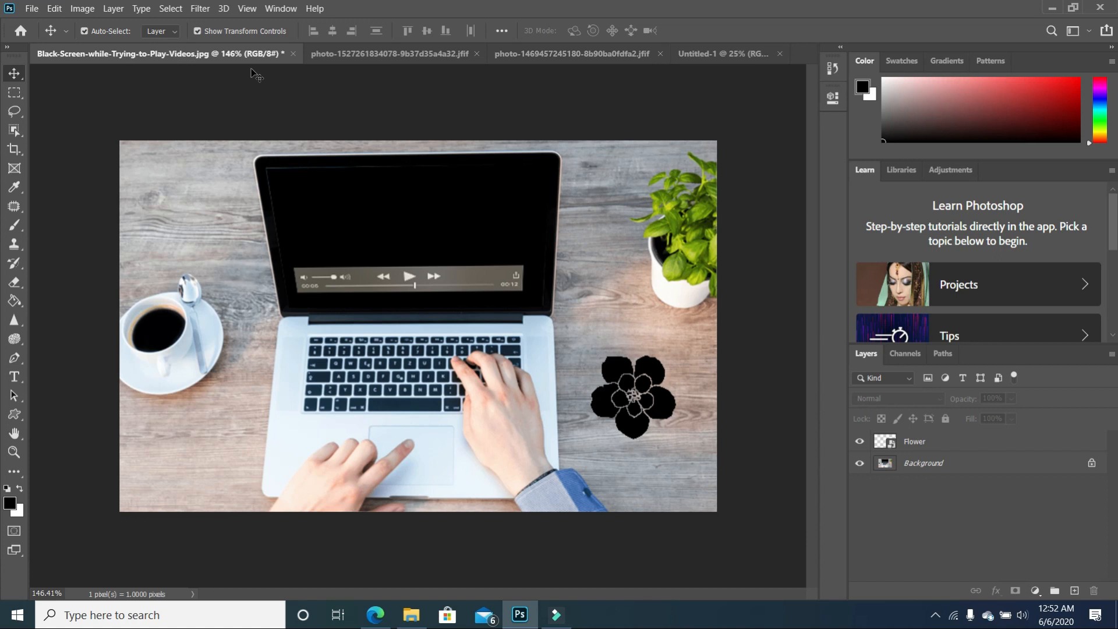
Step: Close all documents except the laptop photo, saving the SPEAK microphone image in Tutorial 3 in Photoshop format with Maximize Compatibility
click(32, 9)
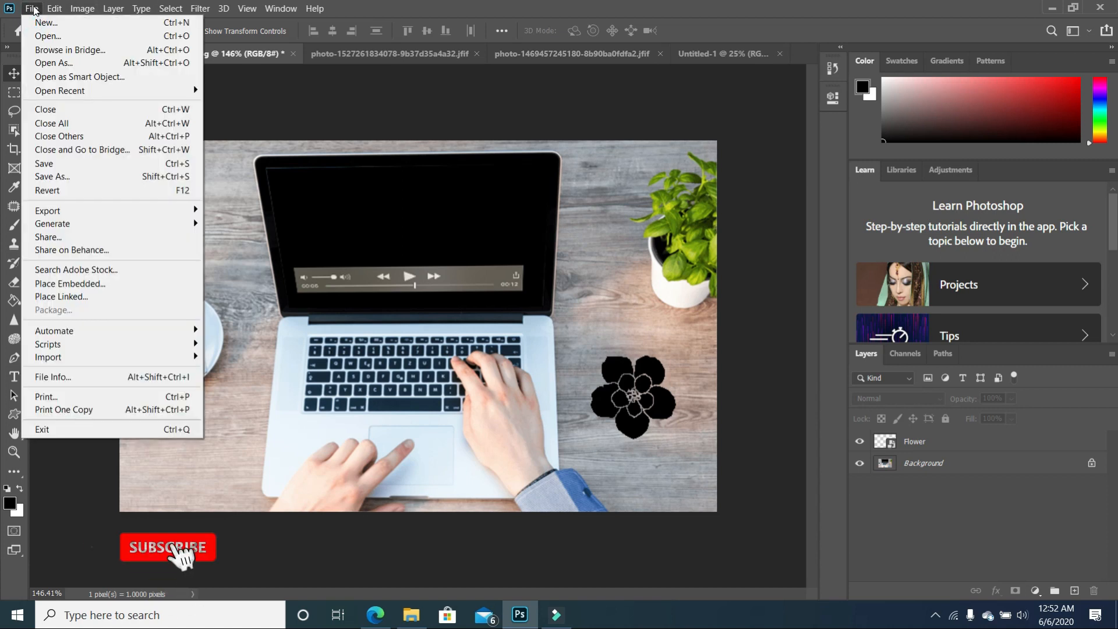
click(81, 138)
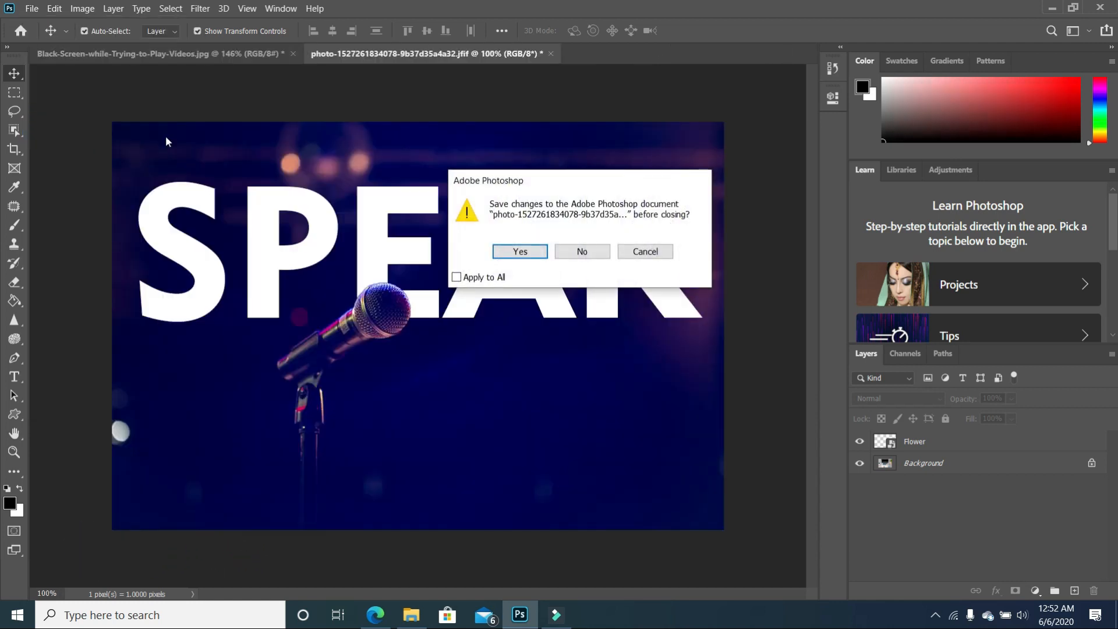
click(527, 254)
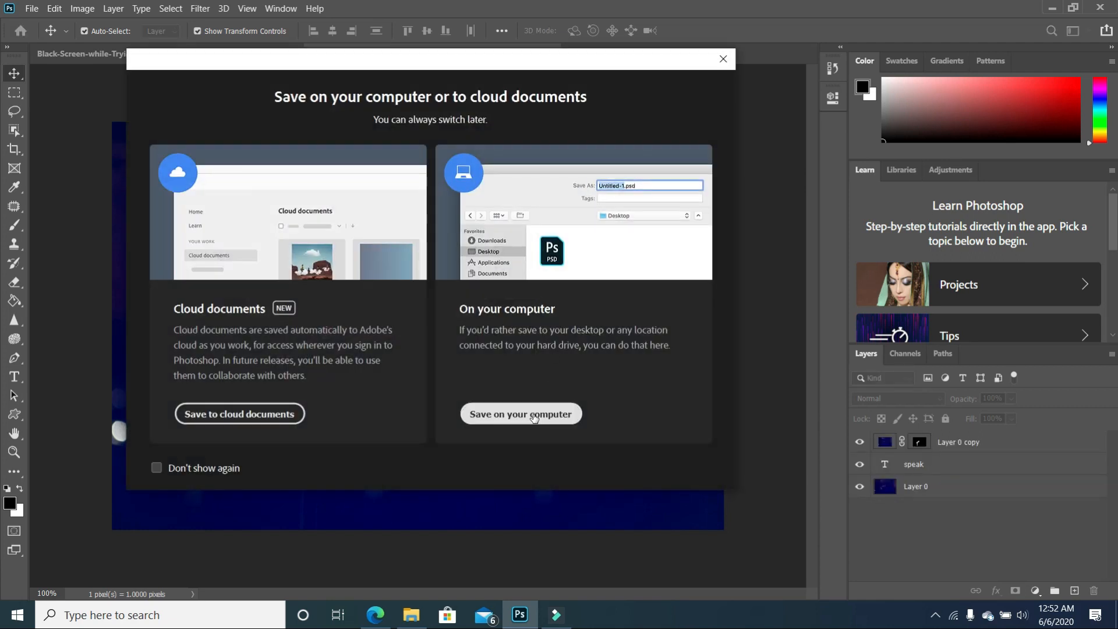
click(533, 416)
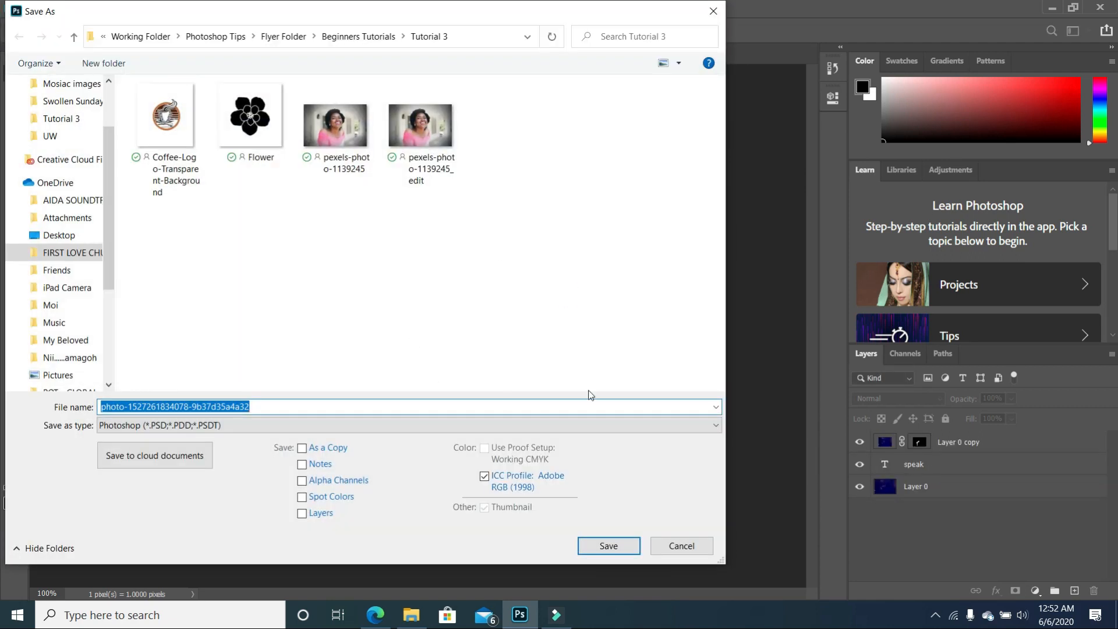
click(609, 545)
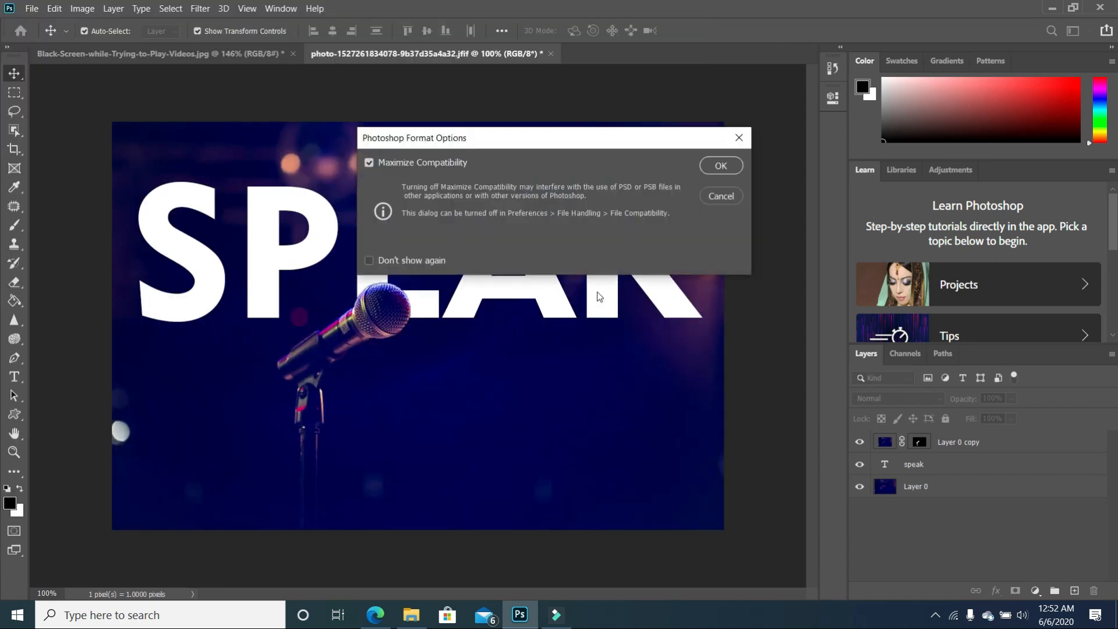
click(721, 167)
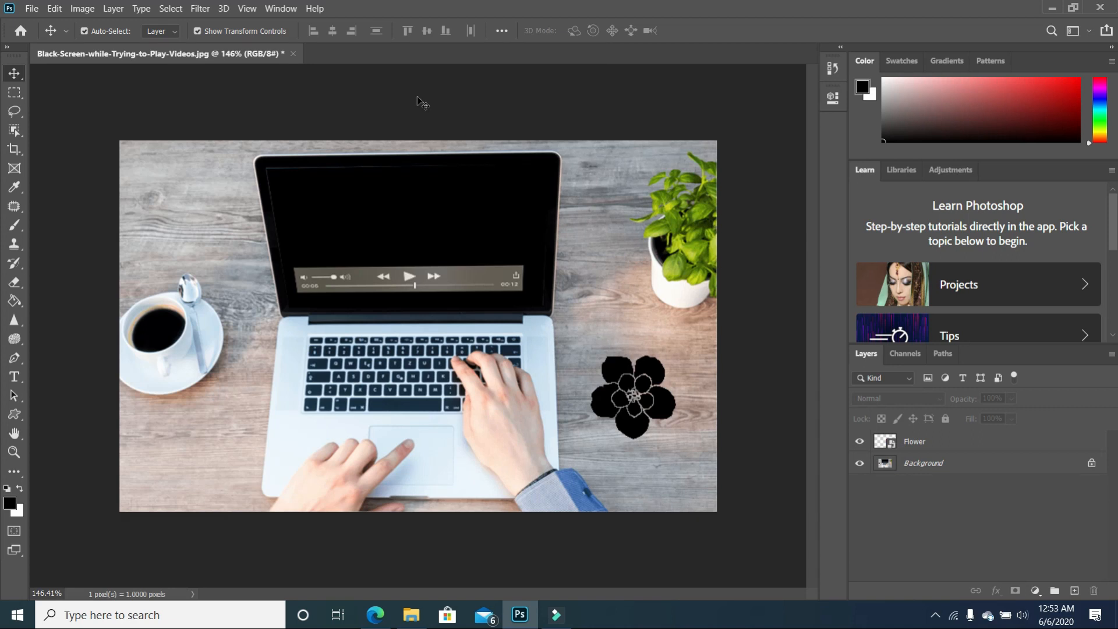
click(31, 8)
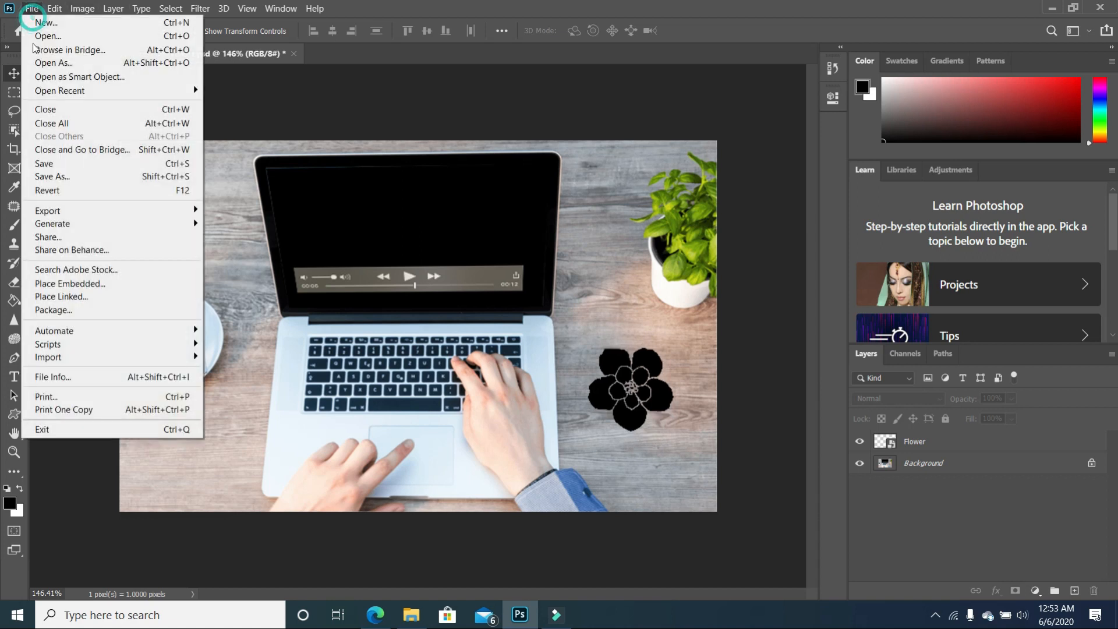
click(65, 177)
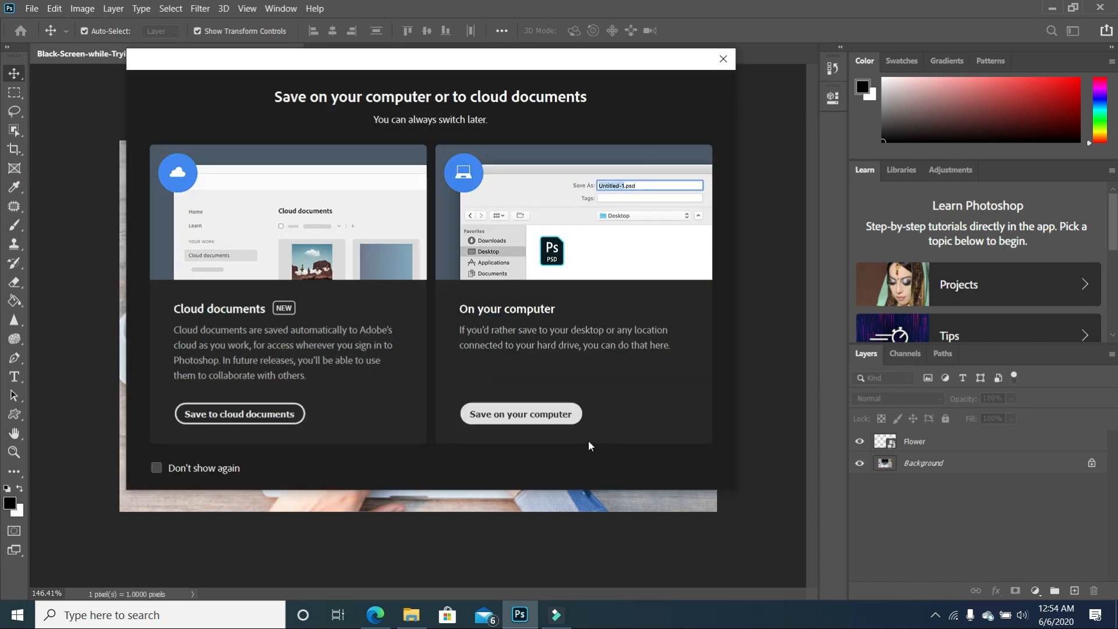
click(568, 414)
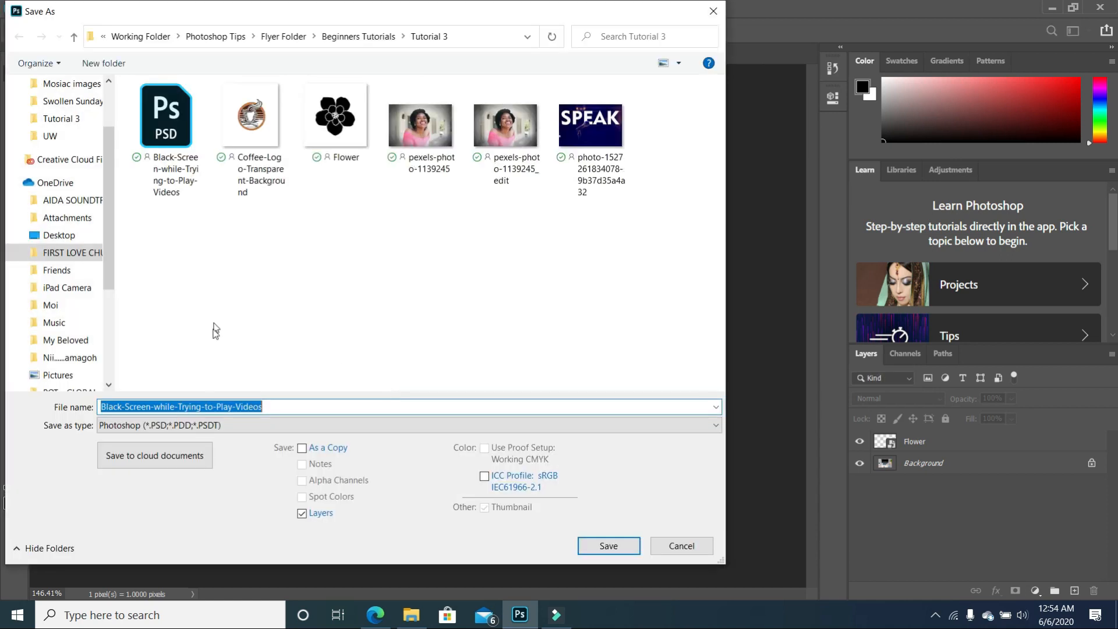
click(680, 546)
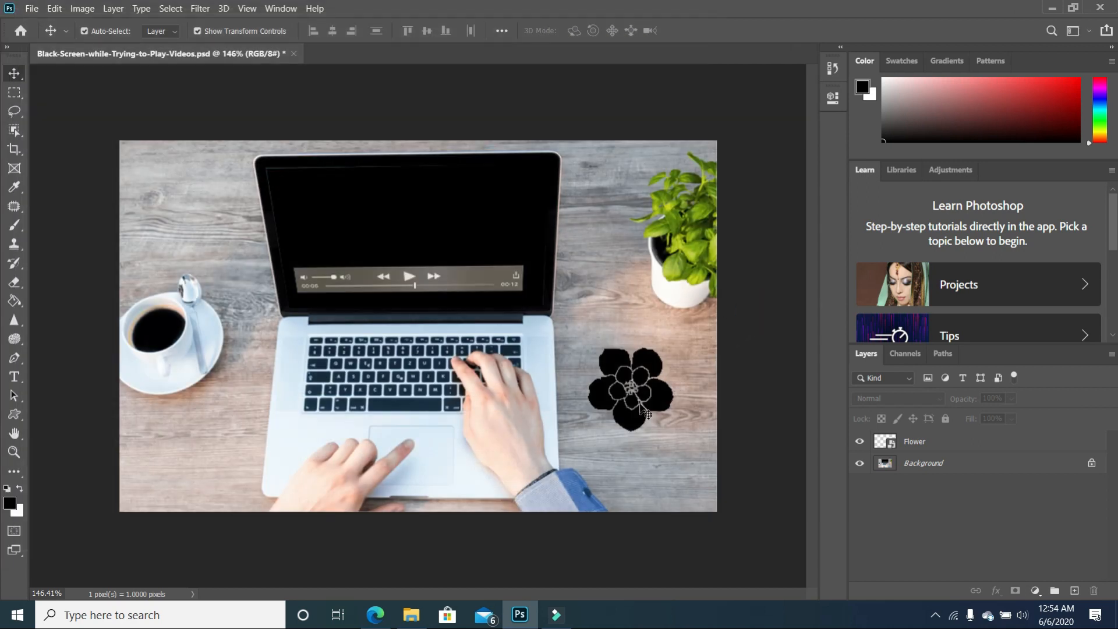
Step: Move the flower down to the lower-right corner of the laptop photo, save the document and deselect the layer
drag(647, 418, 679, 487)
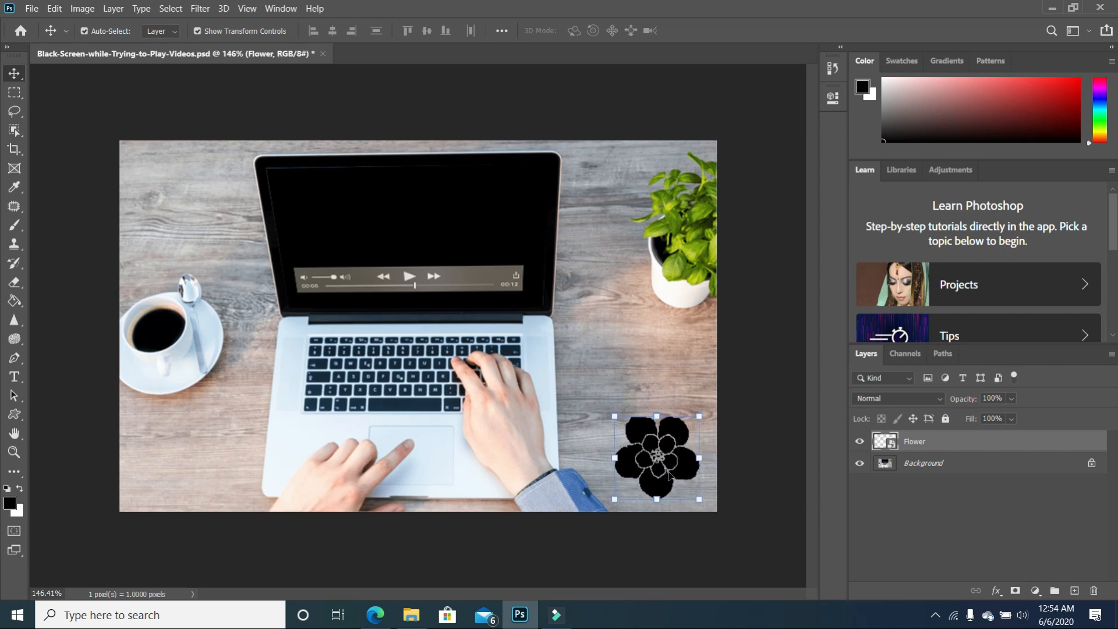
click(32, 9)
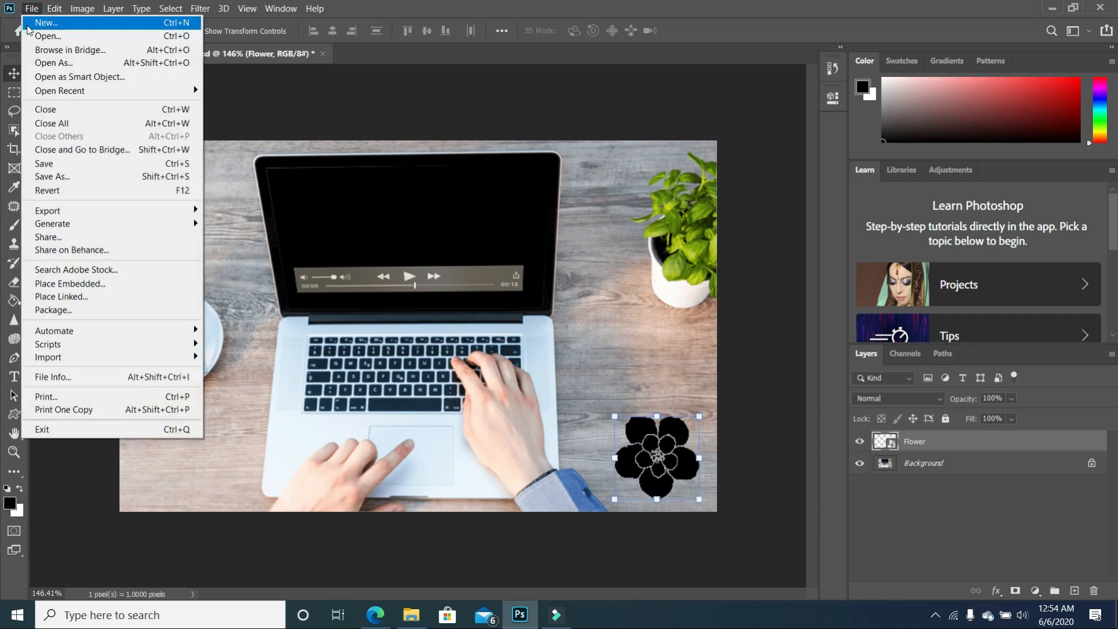
click(39, 168)
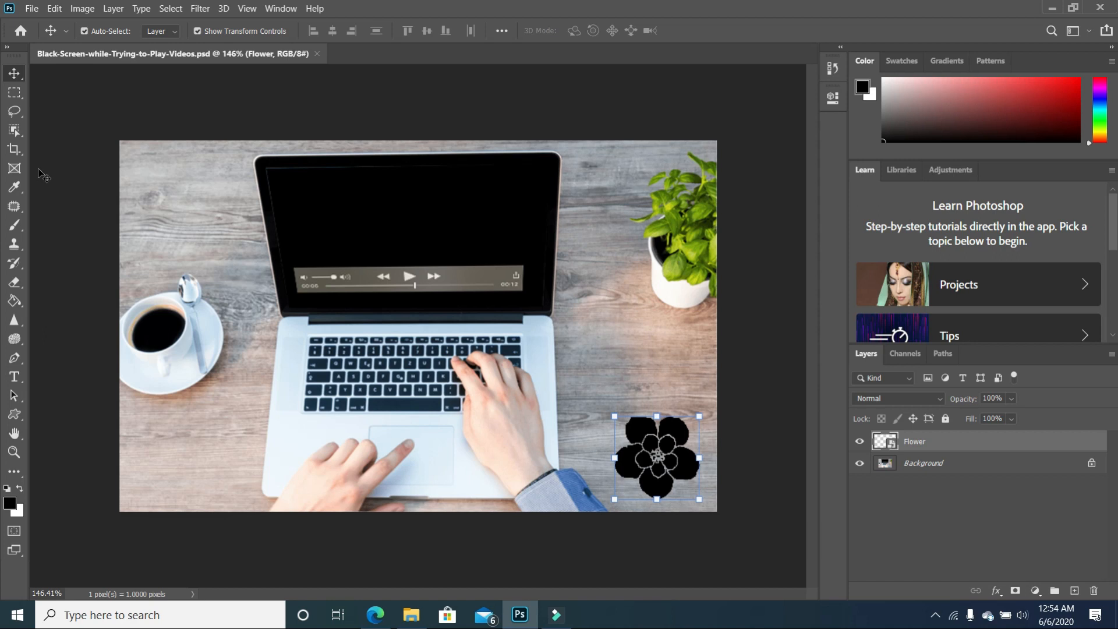
click(767, 343)
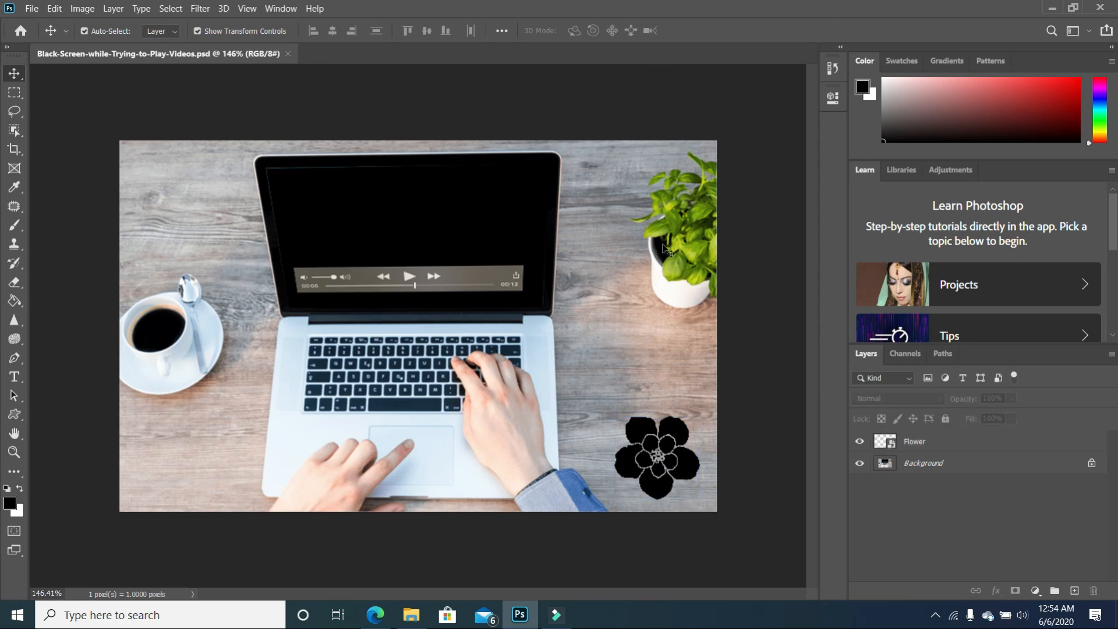
Step: Look at the ATEM Switcher Media Pool export settings and close them without exporting
click(31, 8)
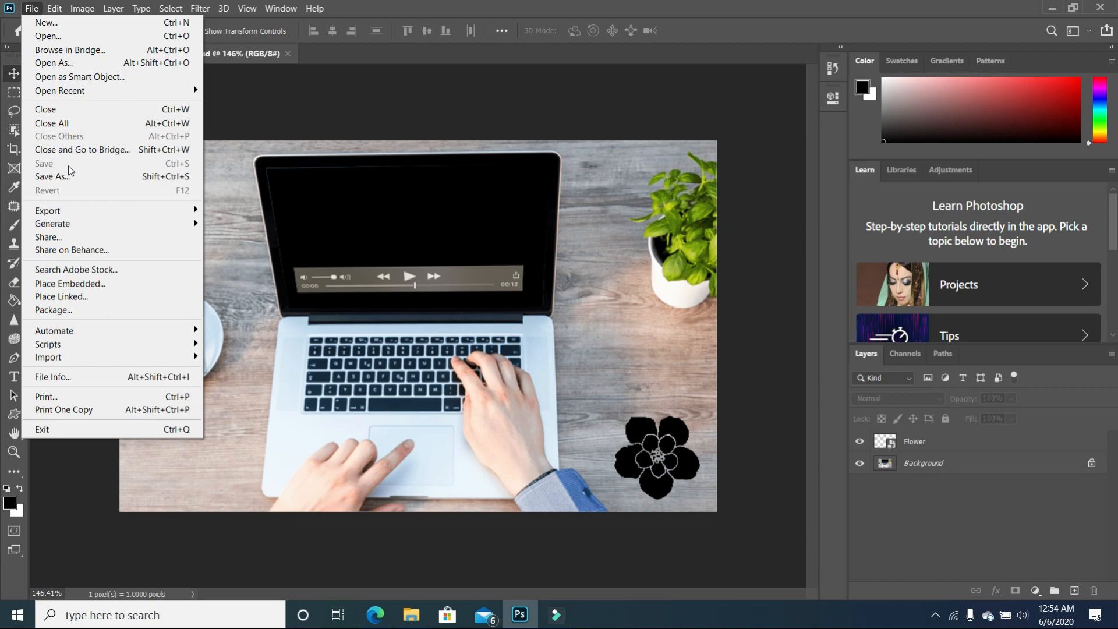
mouse_move(67, 213)
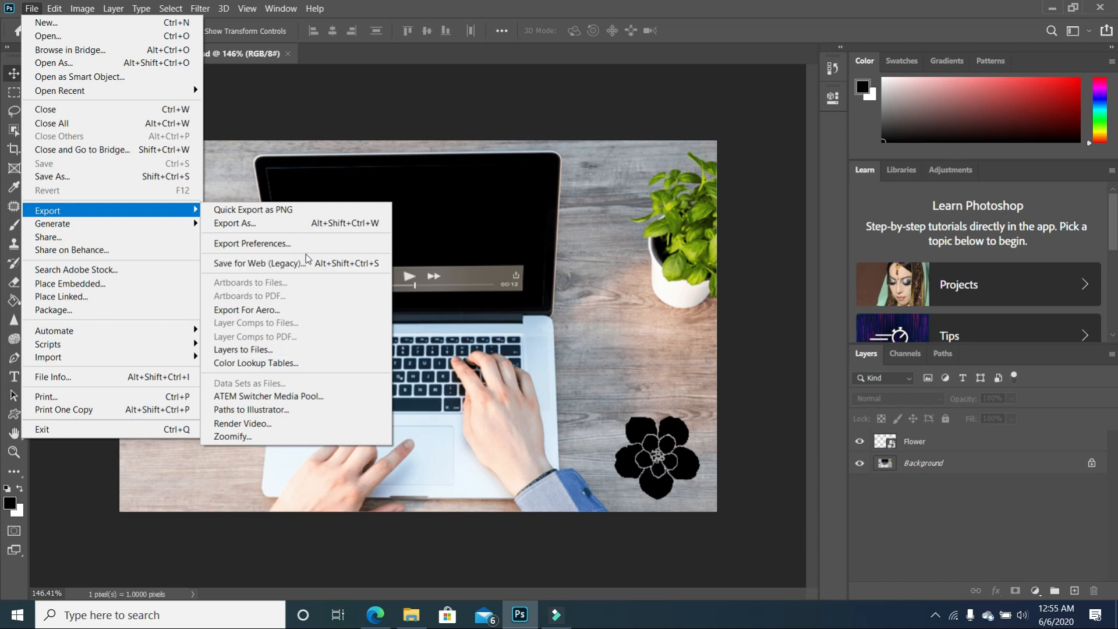
click(284, 400)
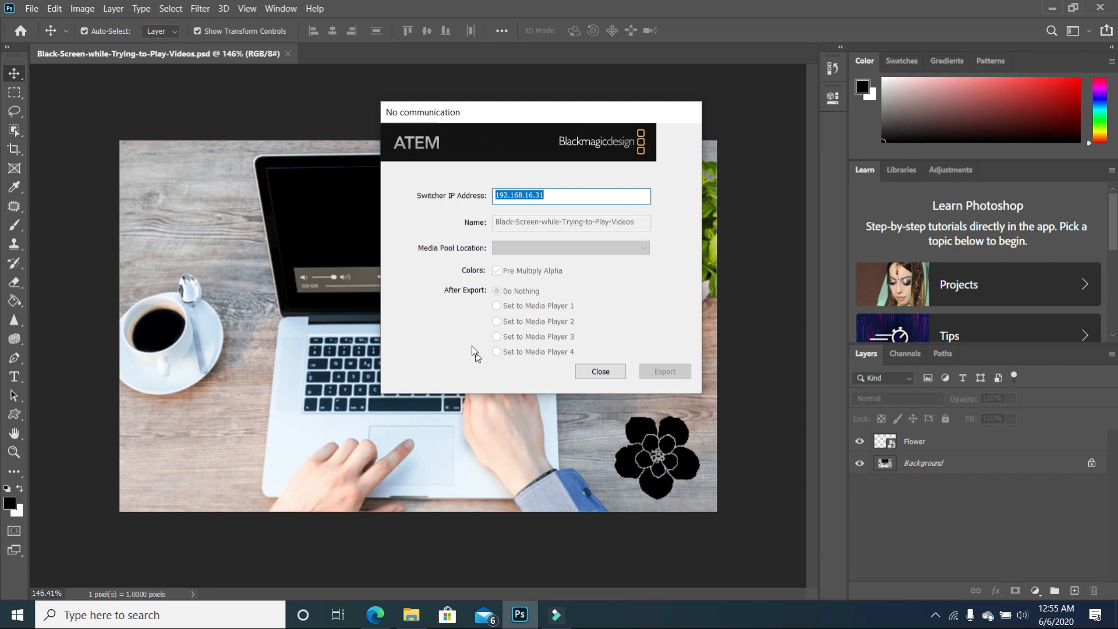
click(600, 371)
Step: Exit Photoshop and reopen the Black-Screen-while-Trying-to-Play-Videos PSD from the Tutorial 3 folder
click(32, 9)
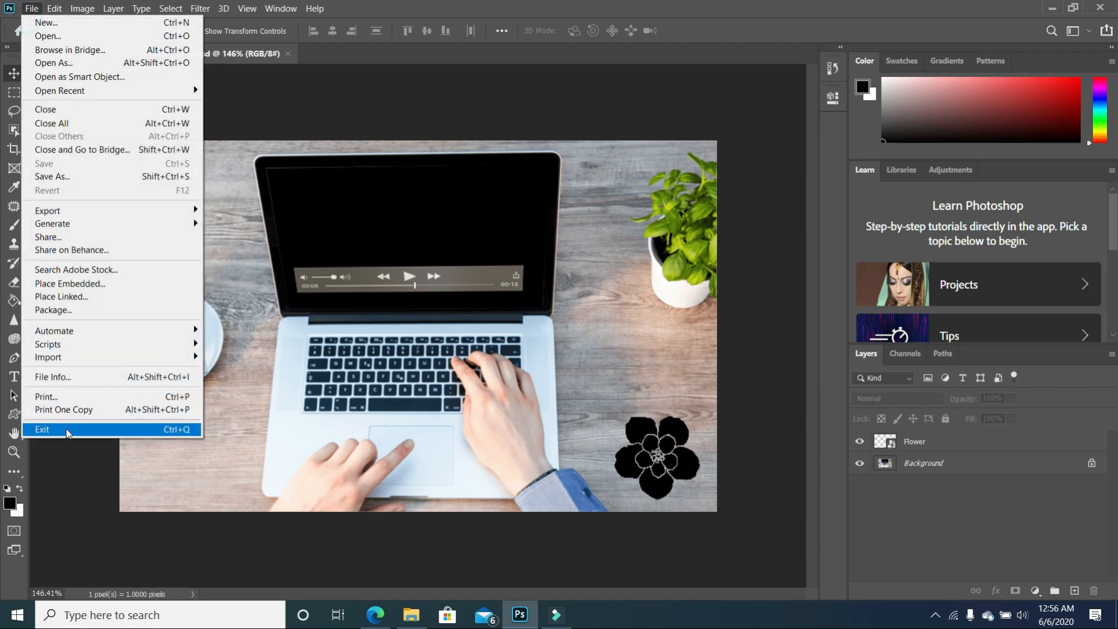
click(65, 429)
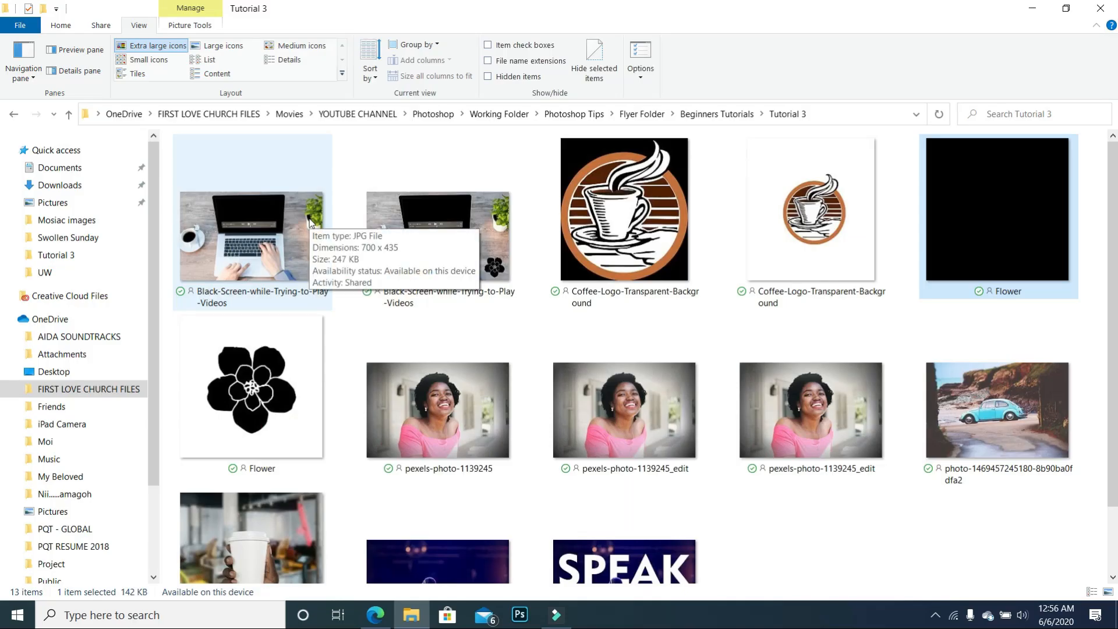
click(385, 227)
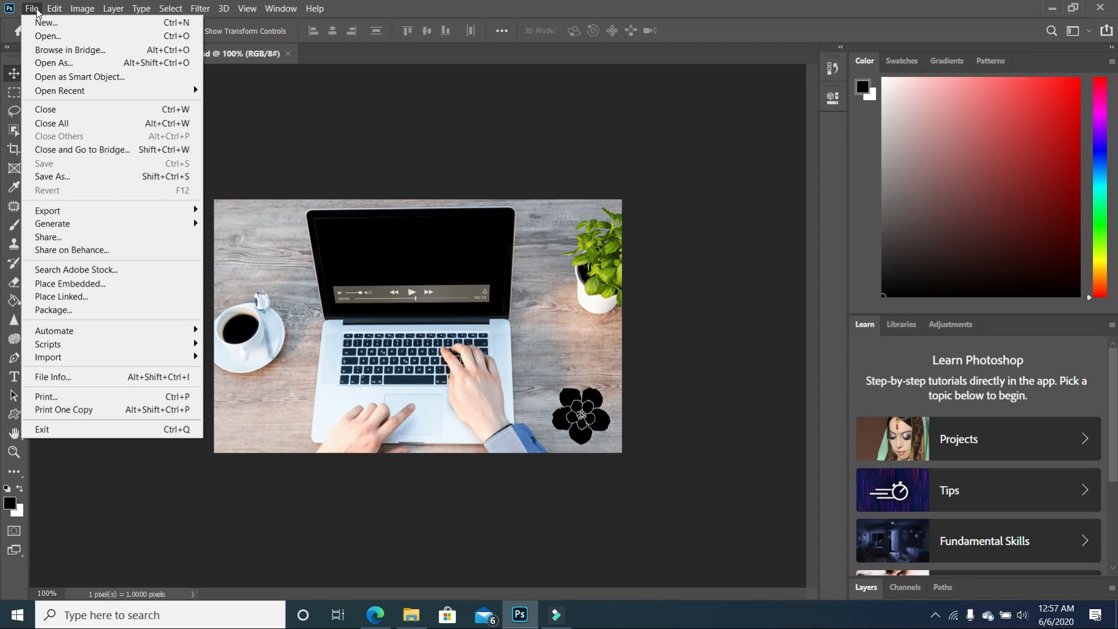
mouse_move(47, 14)
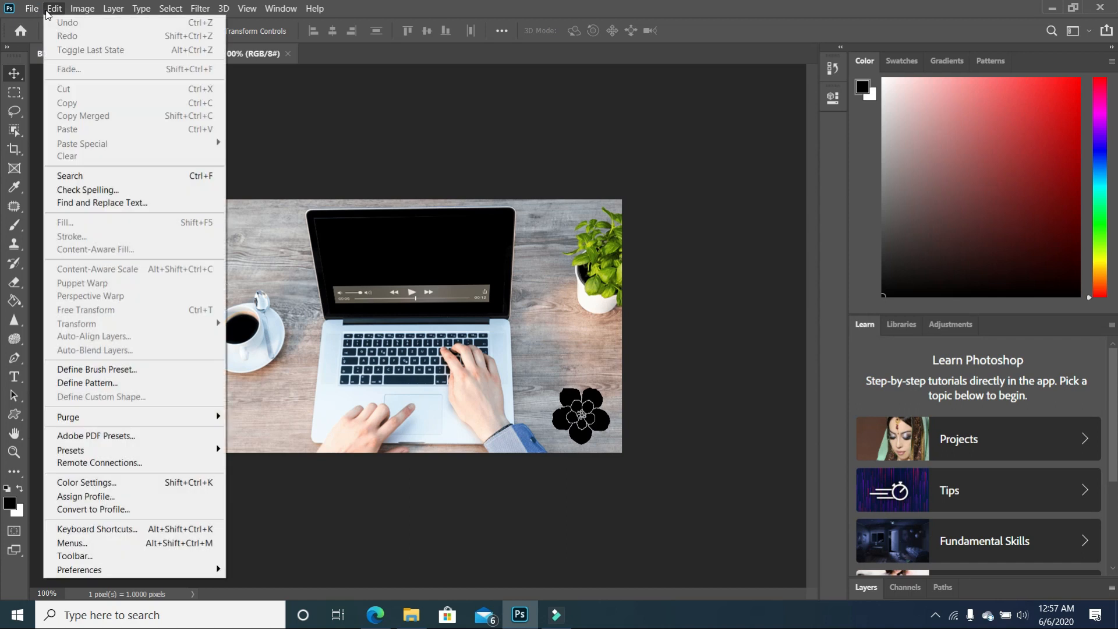
click(456, 116)
click(56, 9)
click(673, 419)
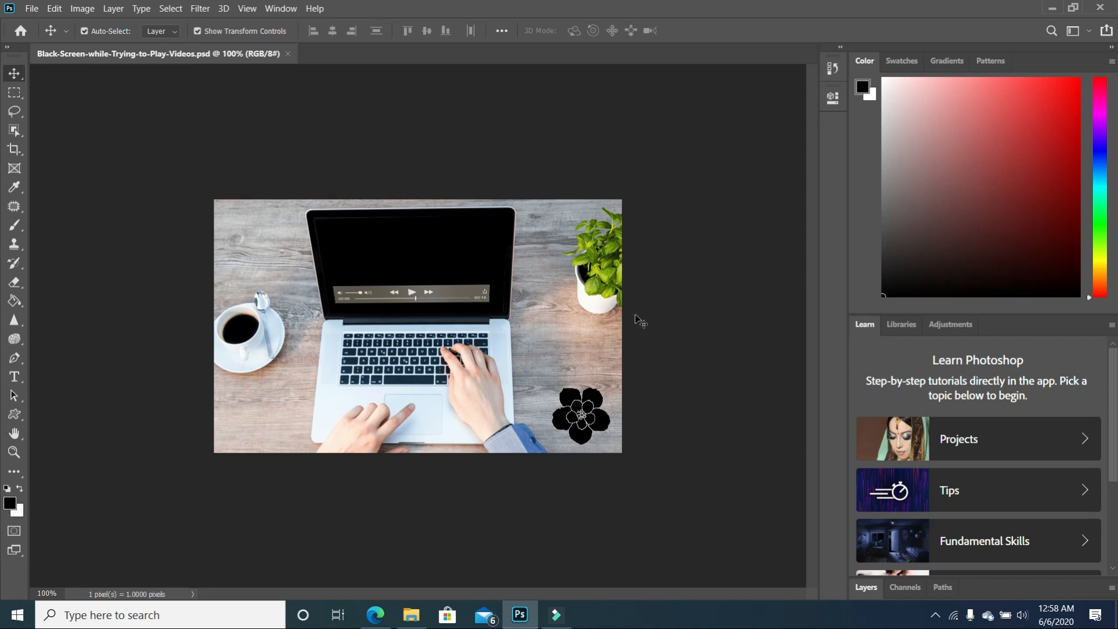
Step: Reset the Essentials workspace to its default layout
scroll(638, 294, up, 3)
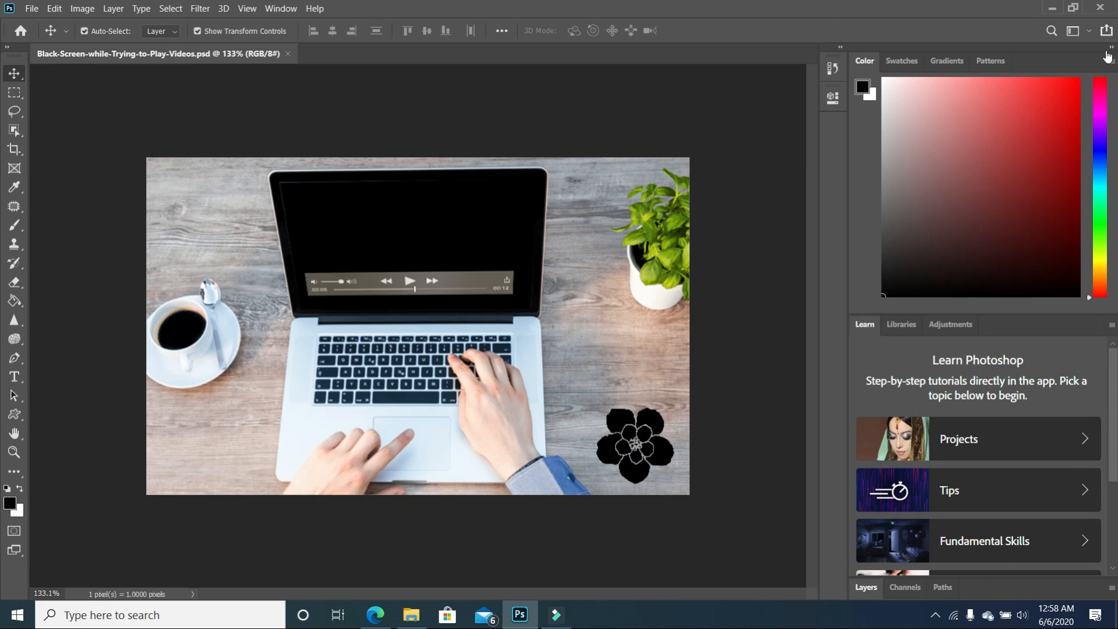
click(1090, 32)
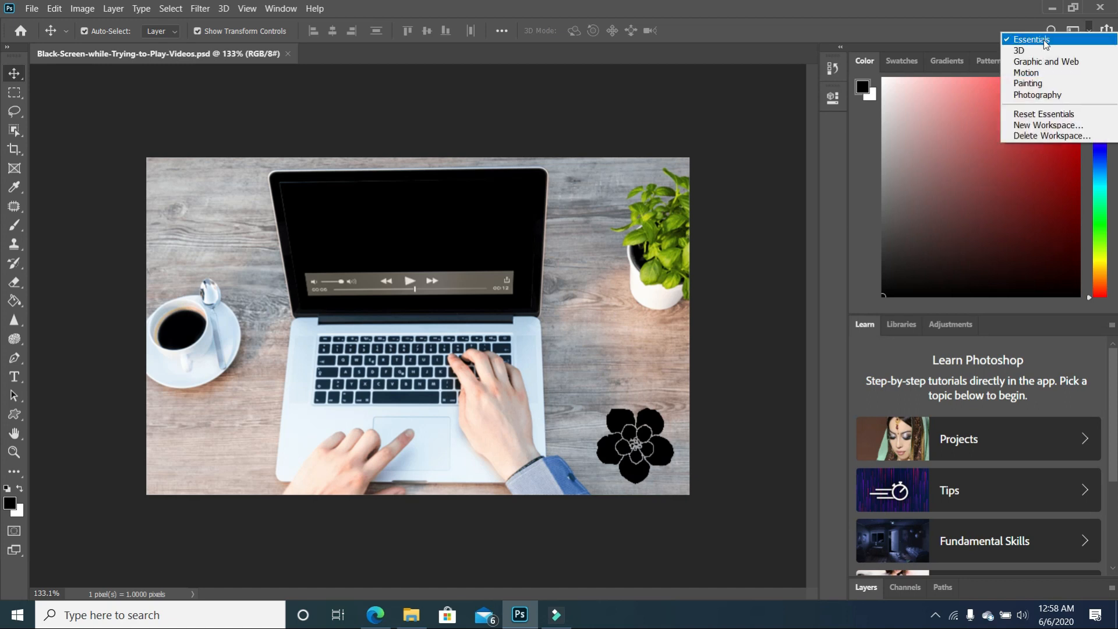
click(1072, 113)
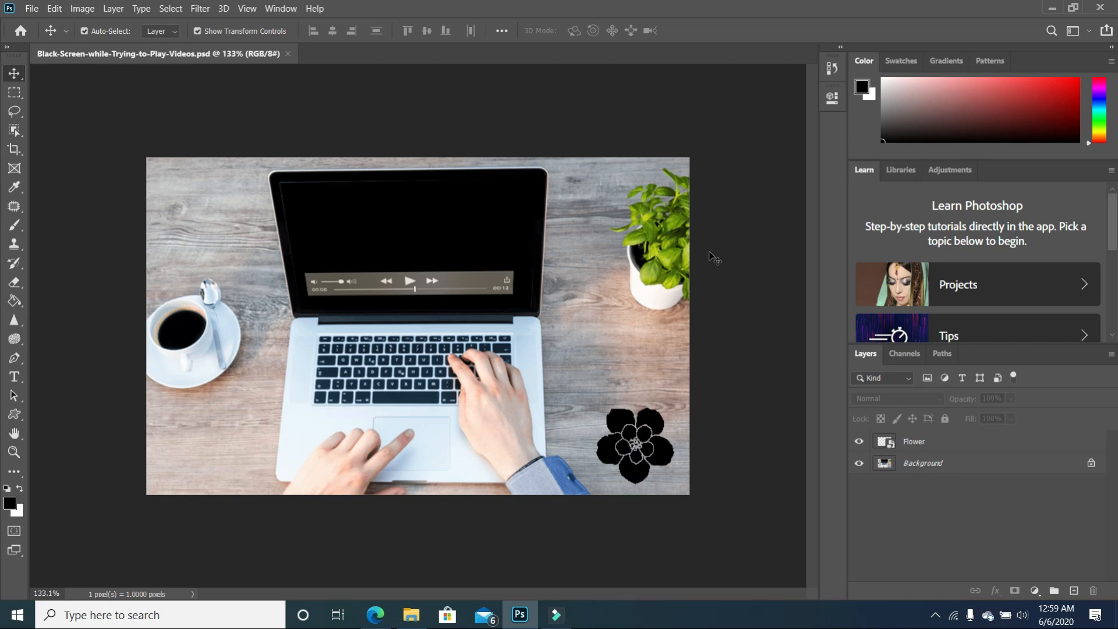
Step: Draw a freehand Lasso selection around the potted plant at the right edge of the photo
click(16, 113)
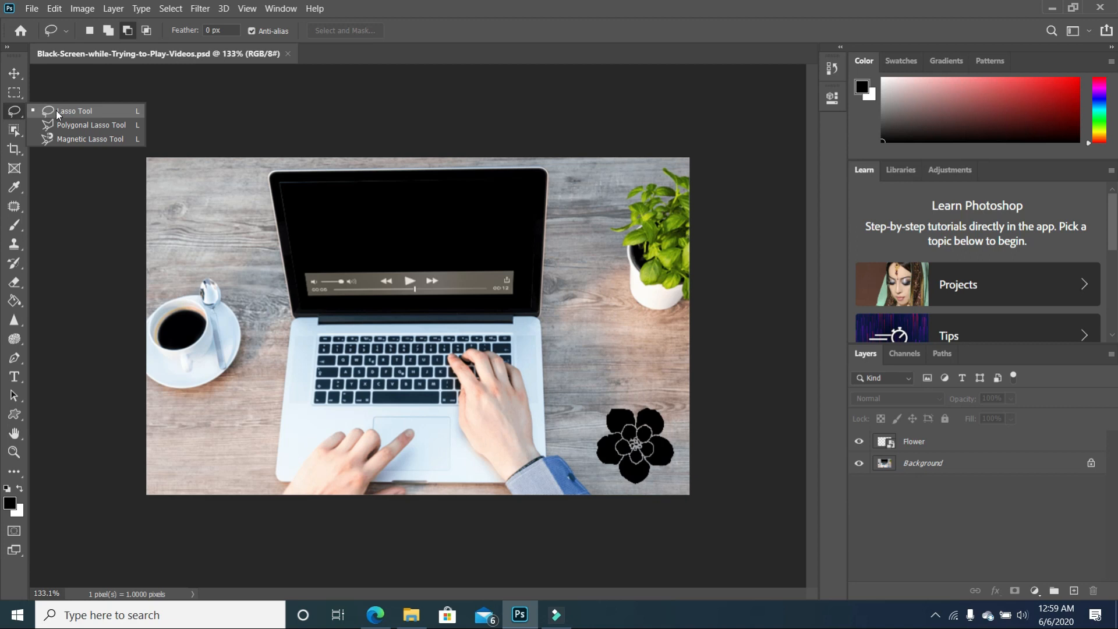
click(56, 110)
drag(708, 170, 649, 156)
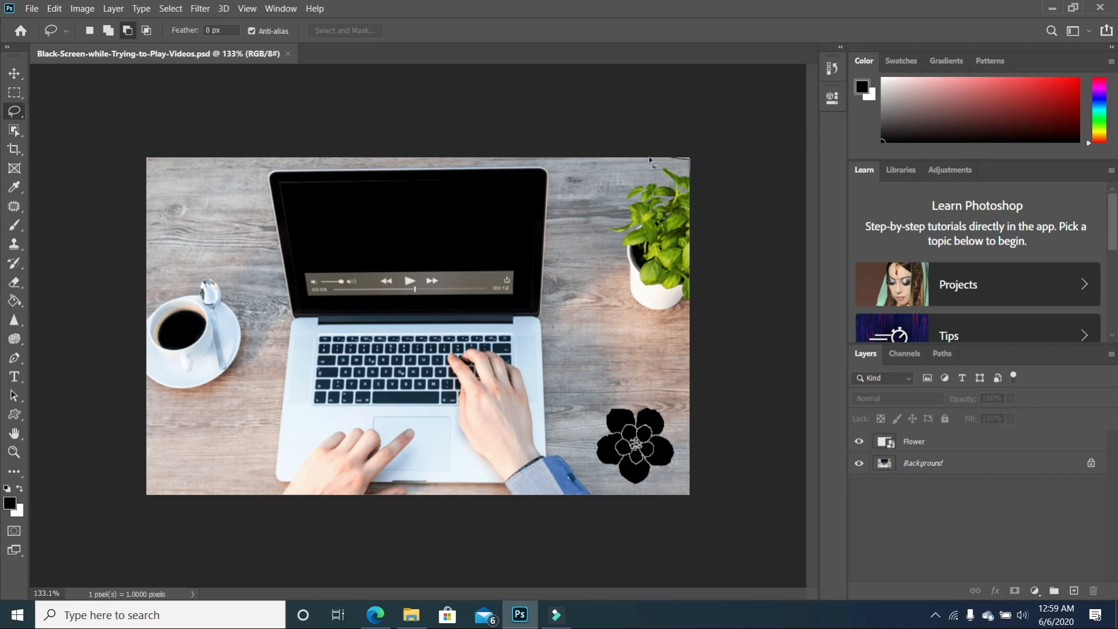
mouse_move(606, 258)
mouse_down()
mouse_move(641, 324)
mouse_move(693, 307)
mouse_move(711, 277)
mouse_move(704, 174)
mouse_up()
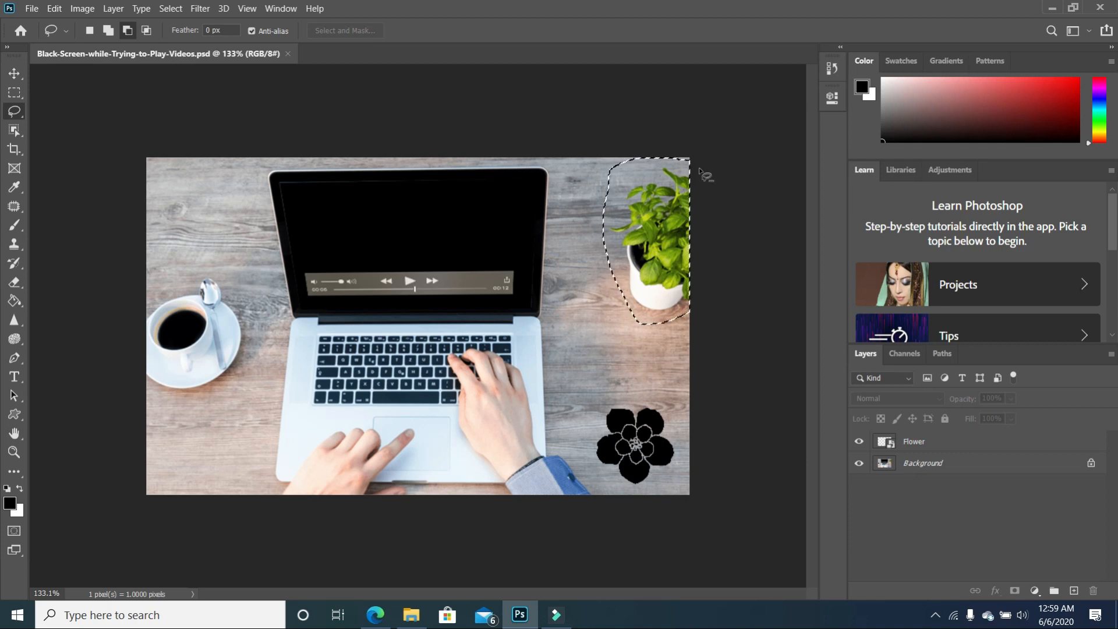
Step: Unlock the Background layer and remove the selected plant with Content-Aware Fill, using automatic sampling and output to a new layer
click(965, 464)
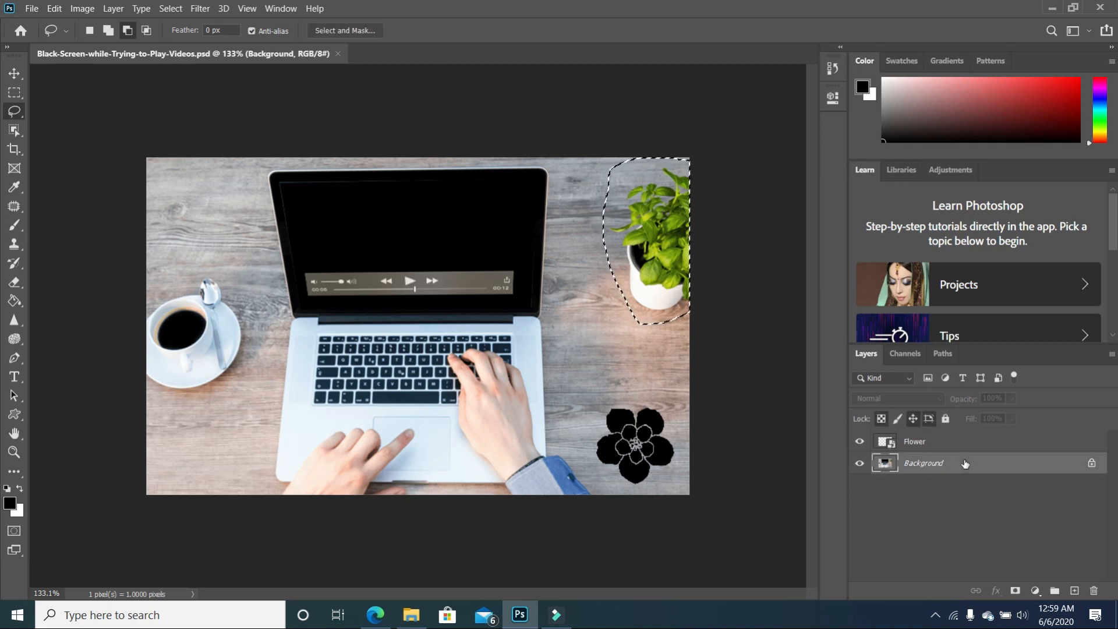
click(1092, 463)
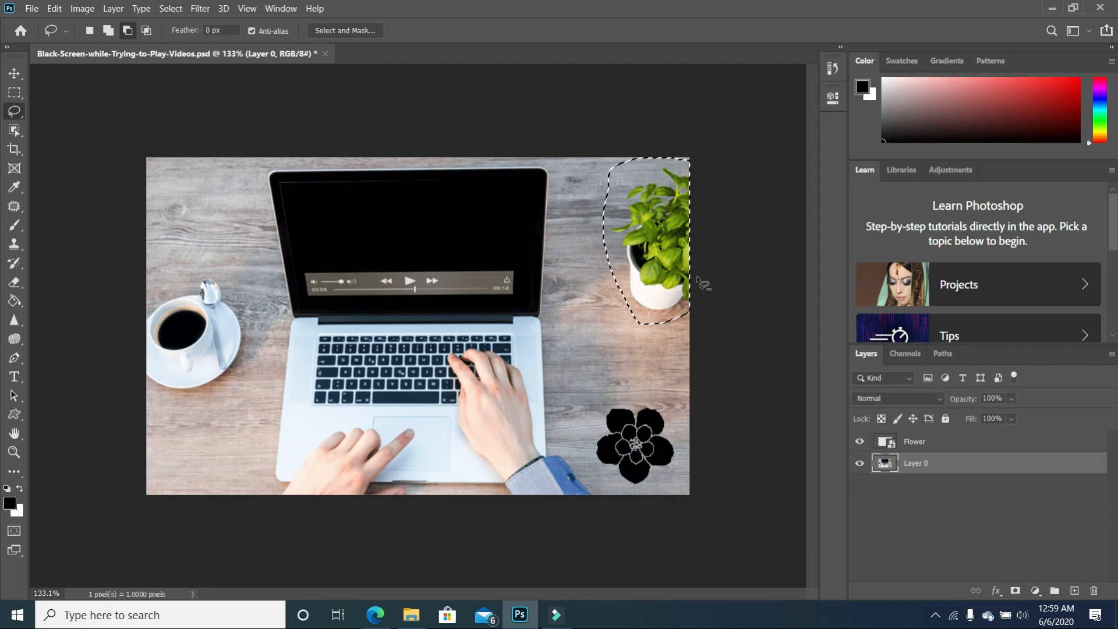
click(55, 9)
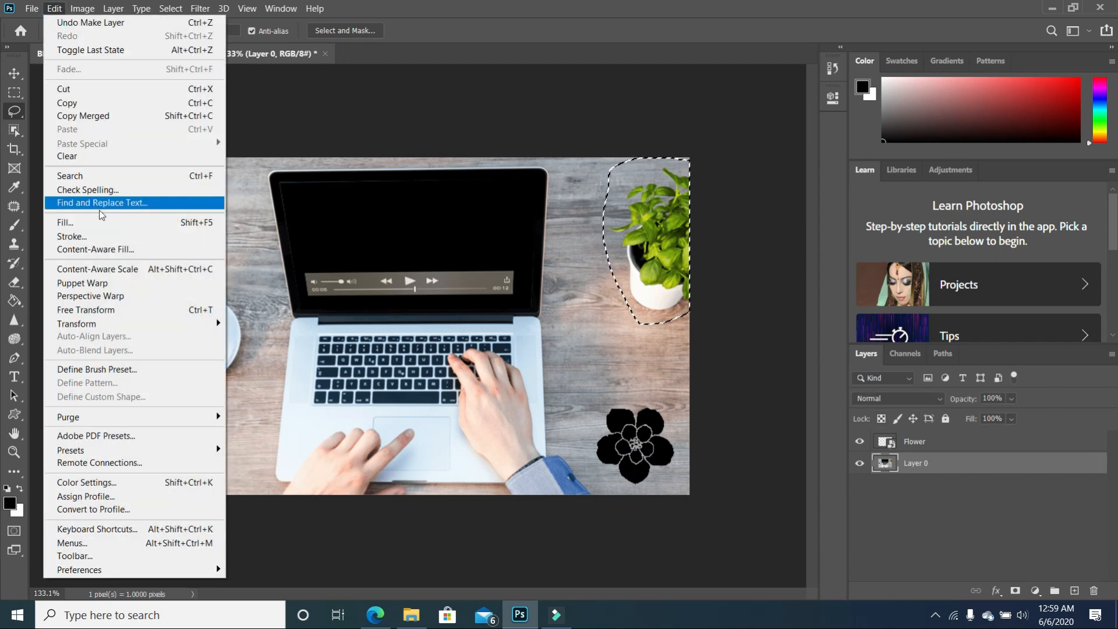
click(111, 252)
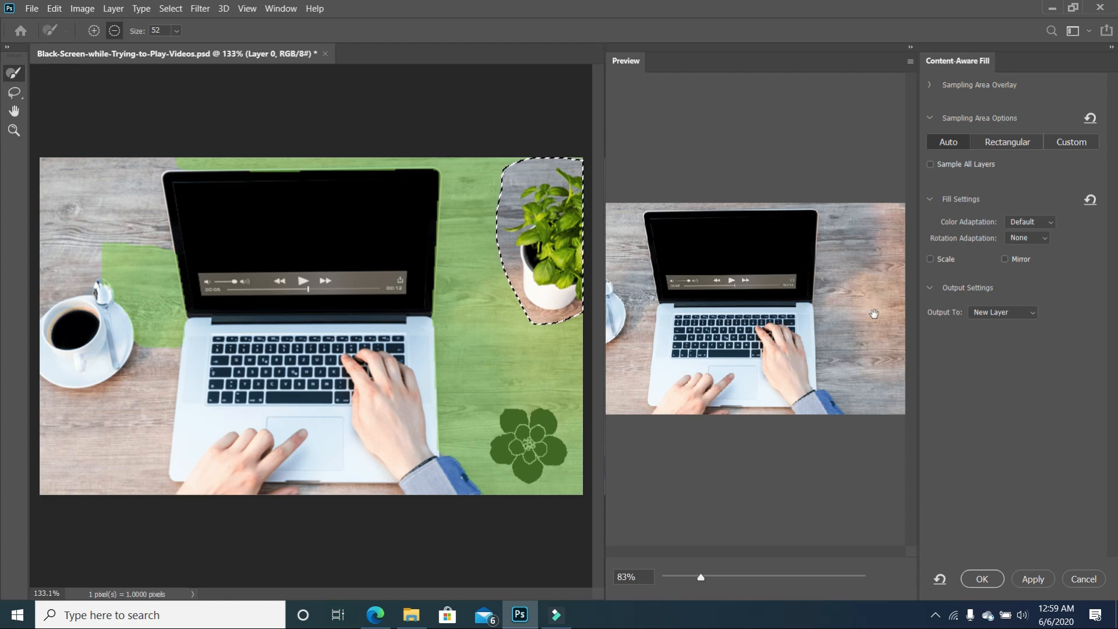
click(987, 580)
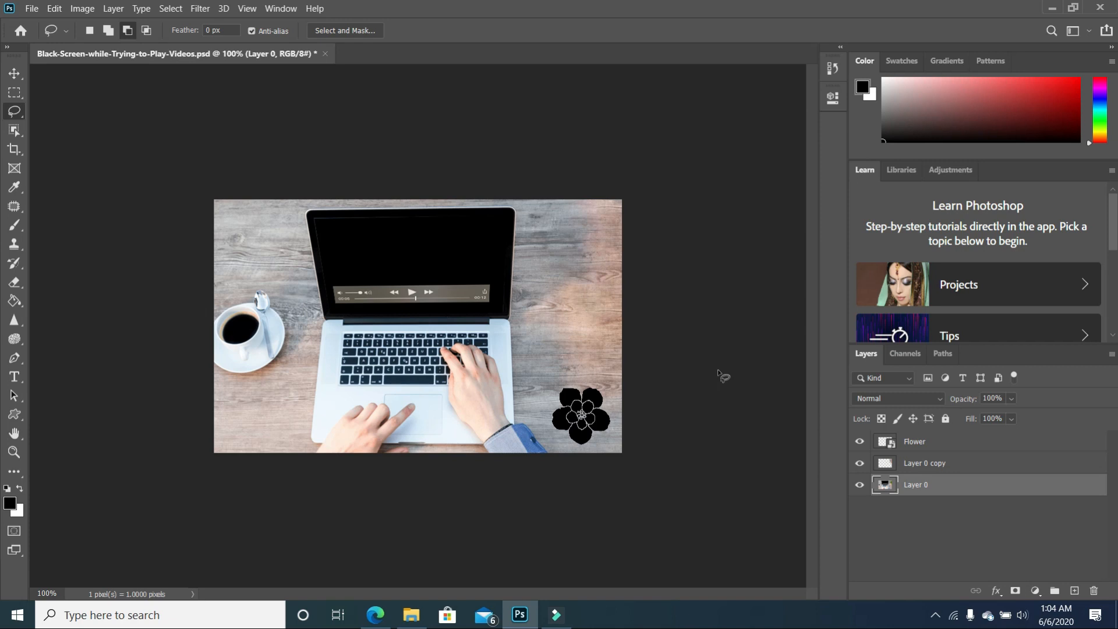
Step: Select the flower in the photo with the Move tool and delete its layer
click(14, 73)
click(592, 431)
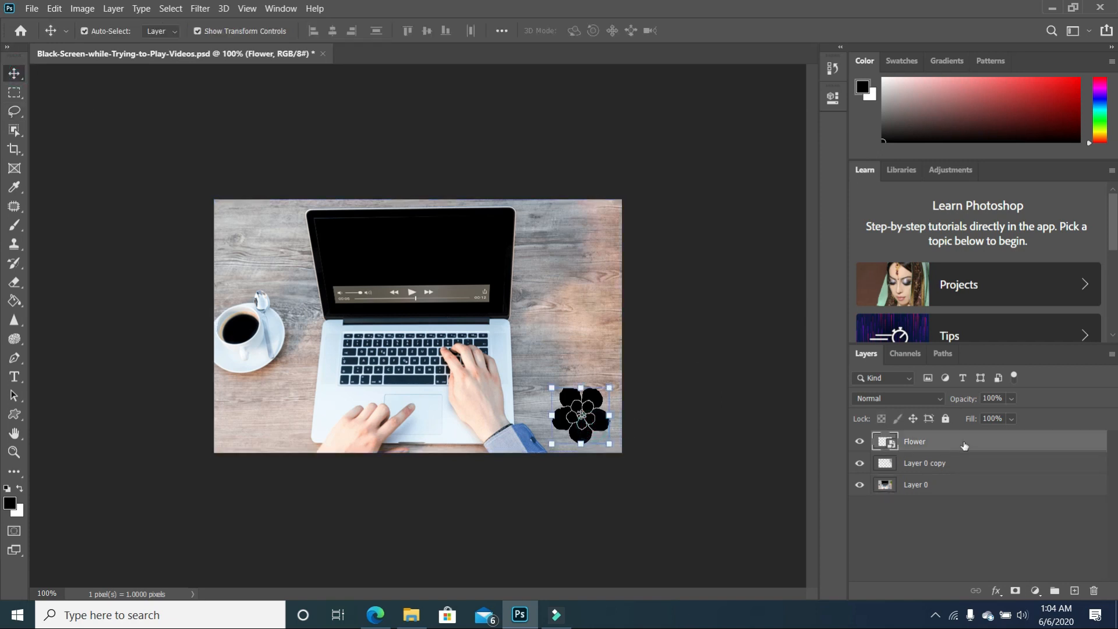
drag(967, 445, 1094, 591)
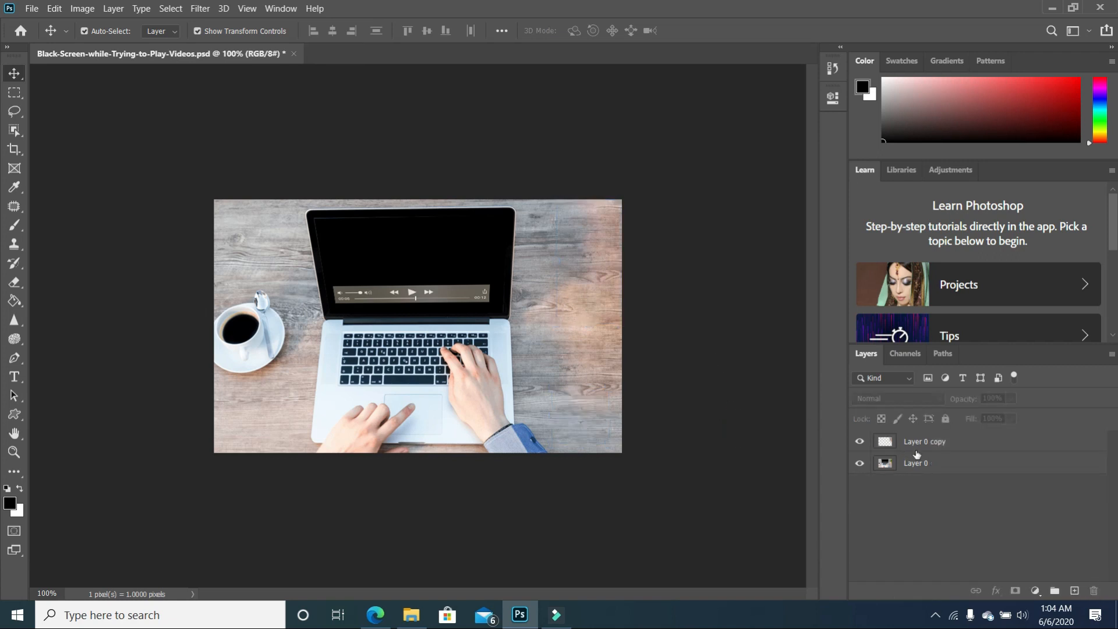
Step: Merge the Layer 0 copy and Layer 0 layers into one
click(946, 446)
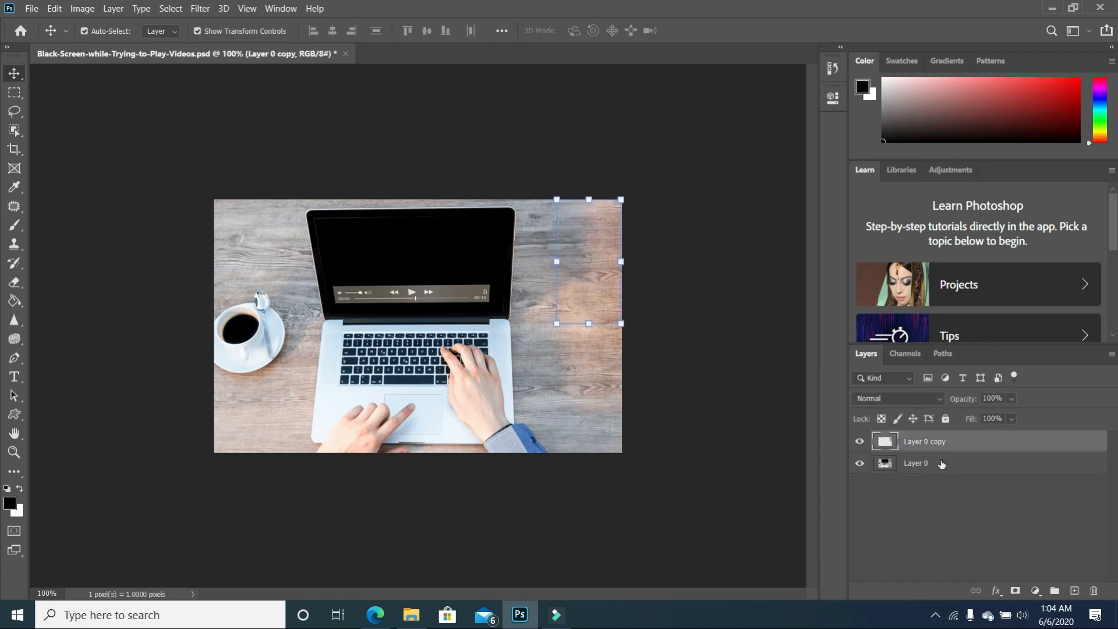
shift+click(941, 464)
right_click(938, 460)
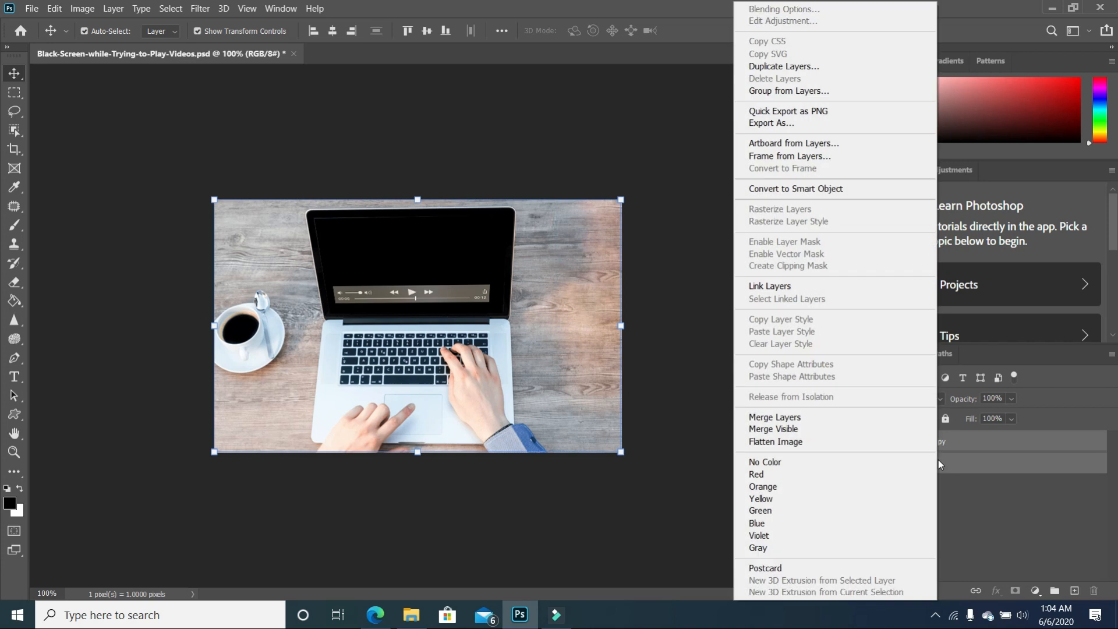
click(764, 417)
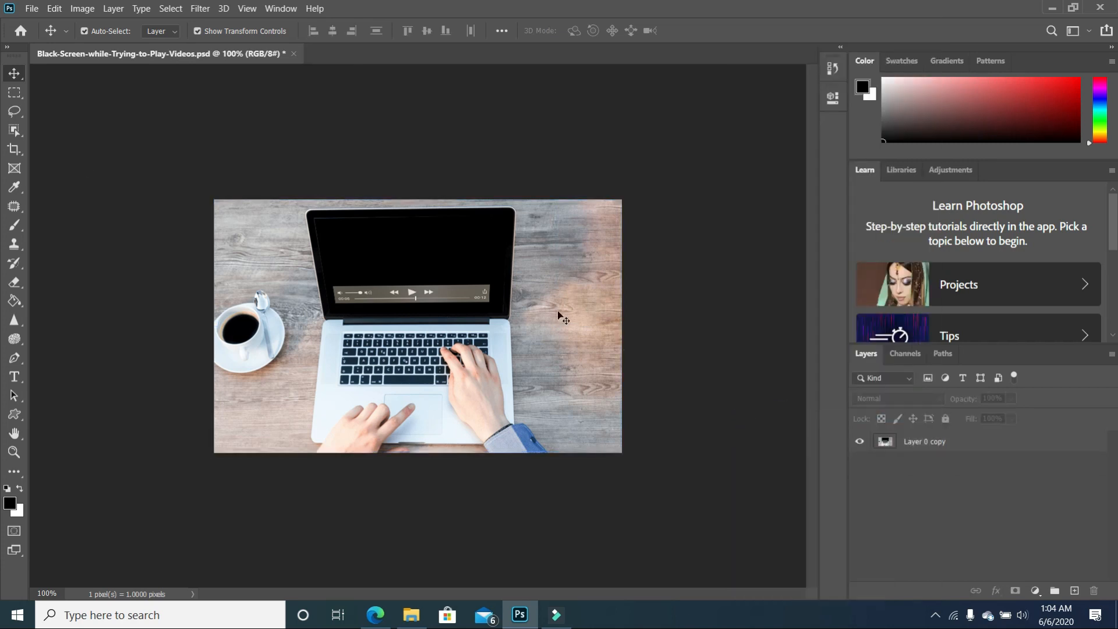
Step: Extend the canvas to the right by about half the photo's width with the Crop tool and apply it
click(13, 152)
drag(624, 329, 723, 329)
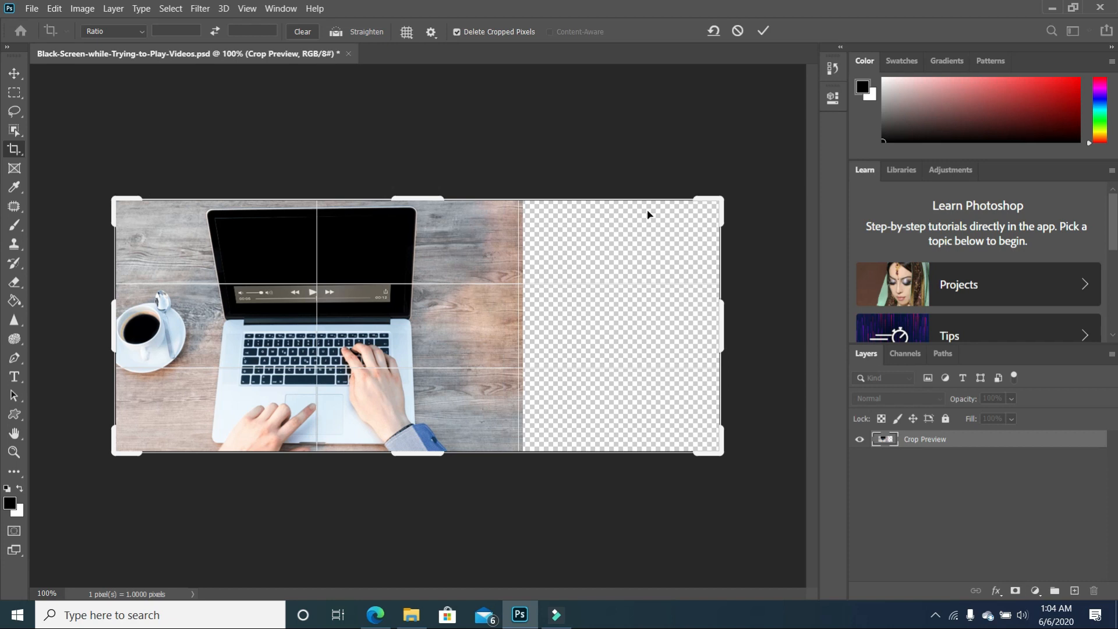
click(621, 138)
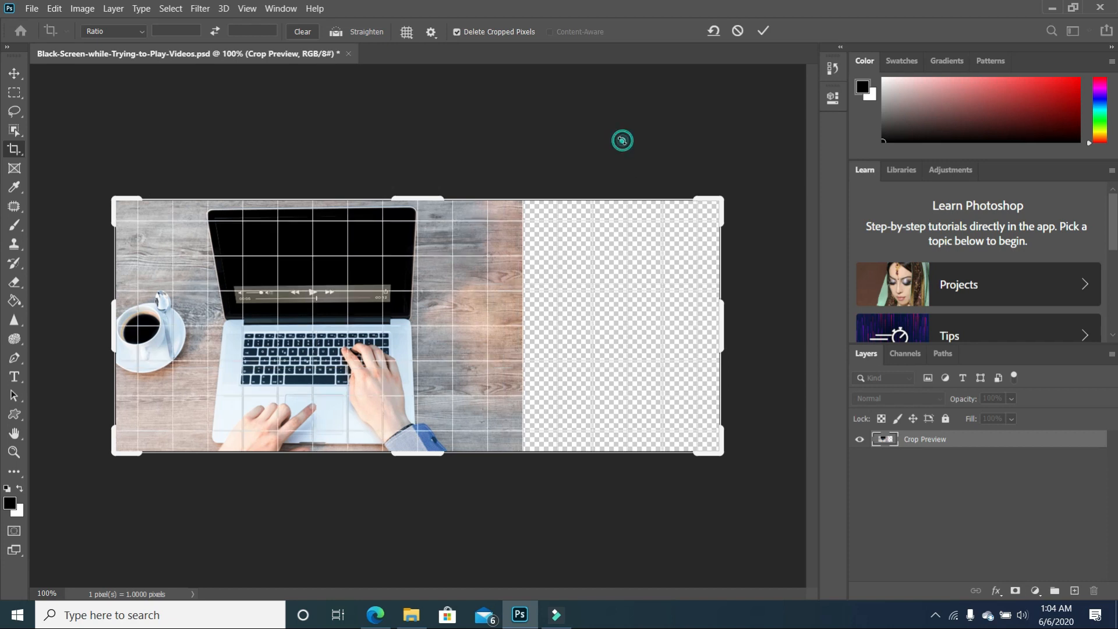
double_click(612, 232)
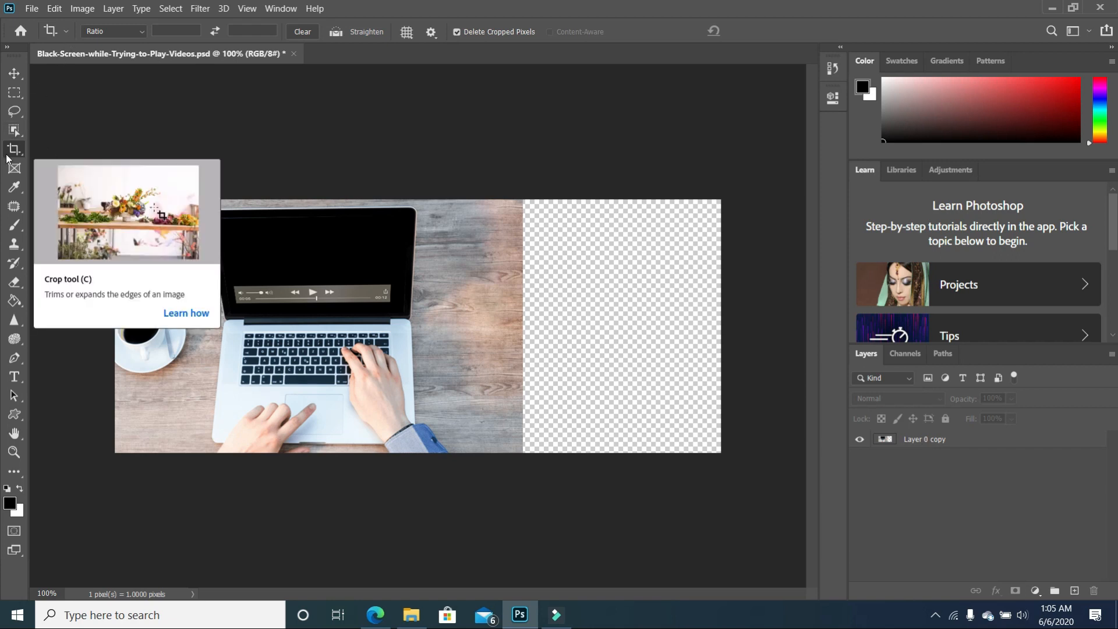
Step: Try stretching the Layer 0 copy photo to 150% width across the empty canvas with unprotected Content-Aware Scale, and undo it
click(13, 73)
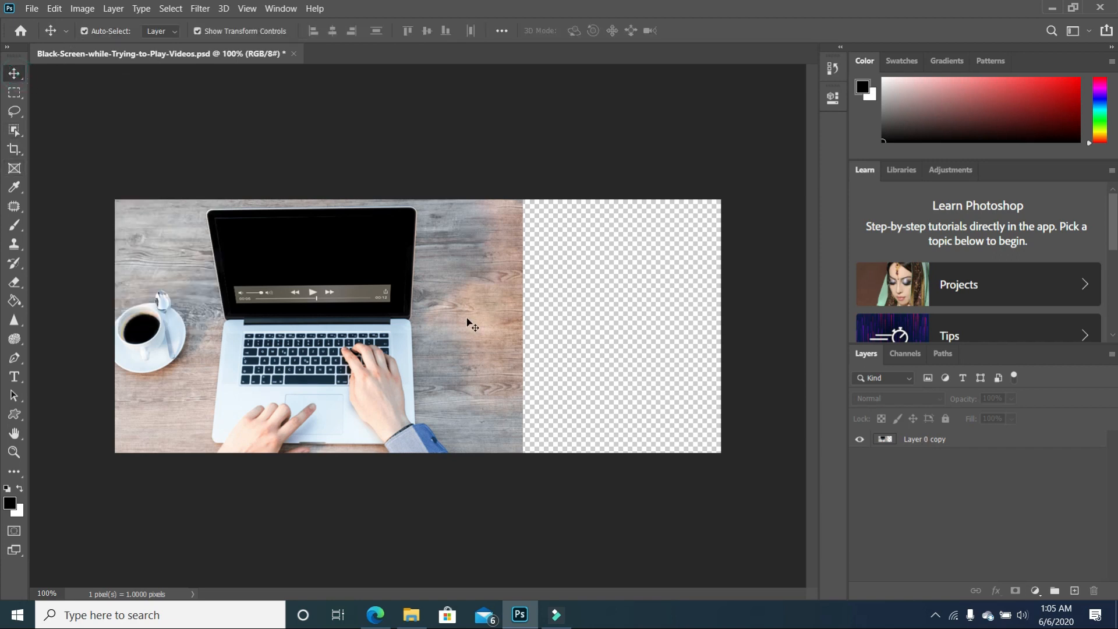
click(53, 9)
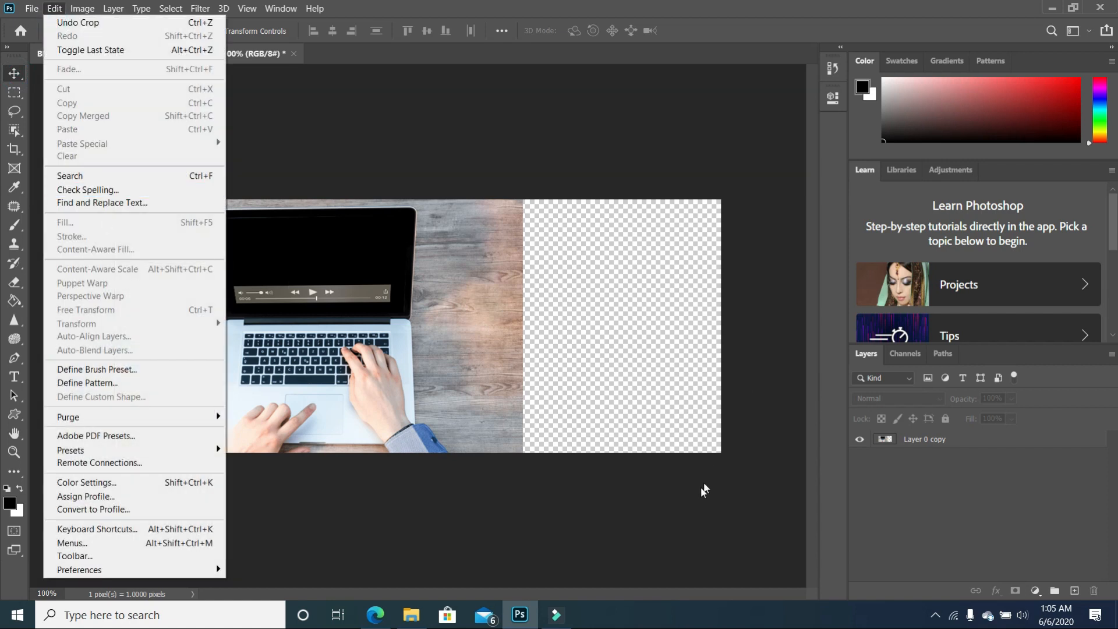
click(705, 490)
click(951, 440)
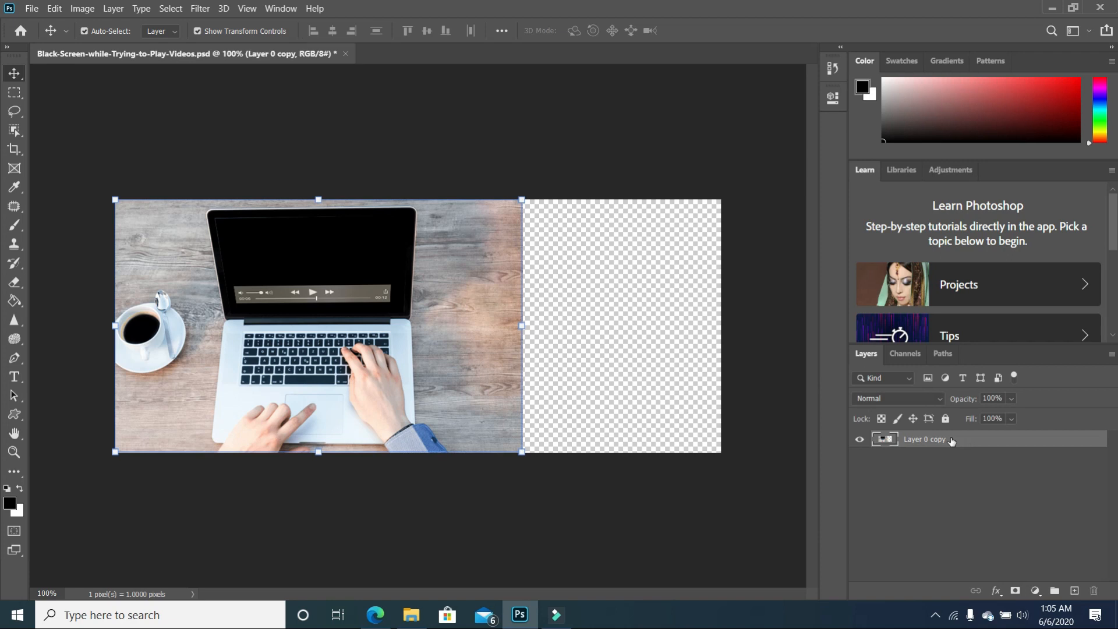
click(55, 9)
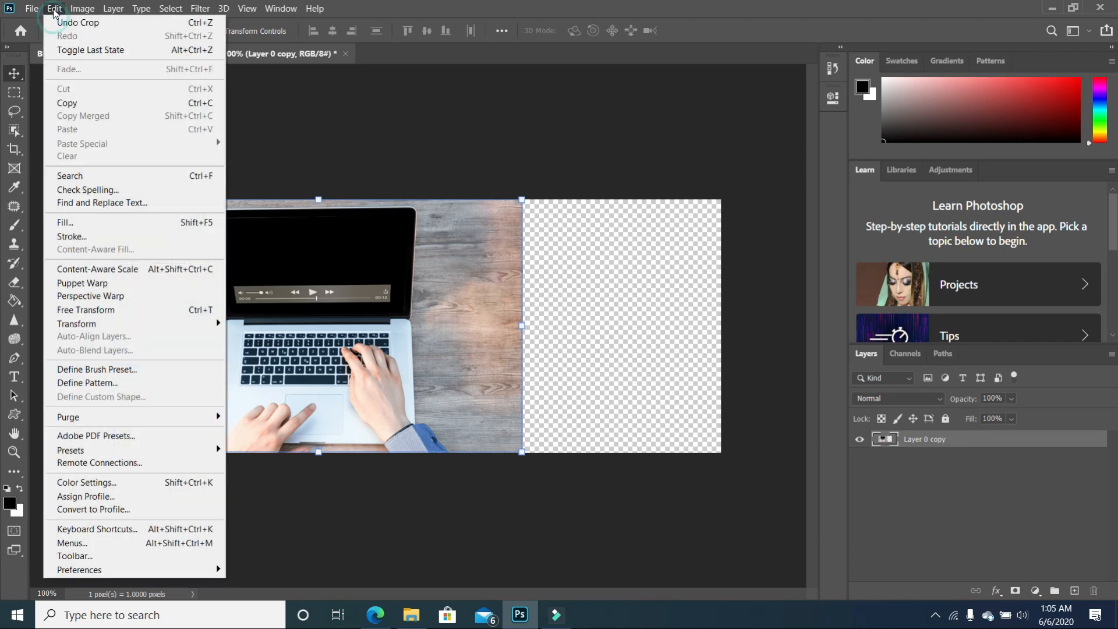
click(118, 271)
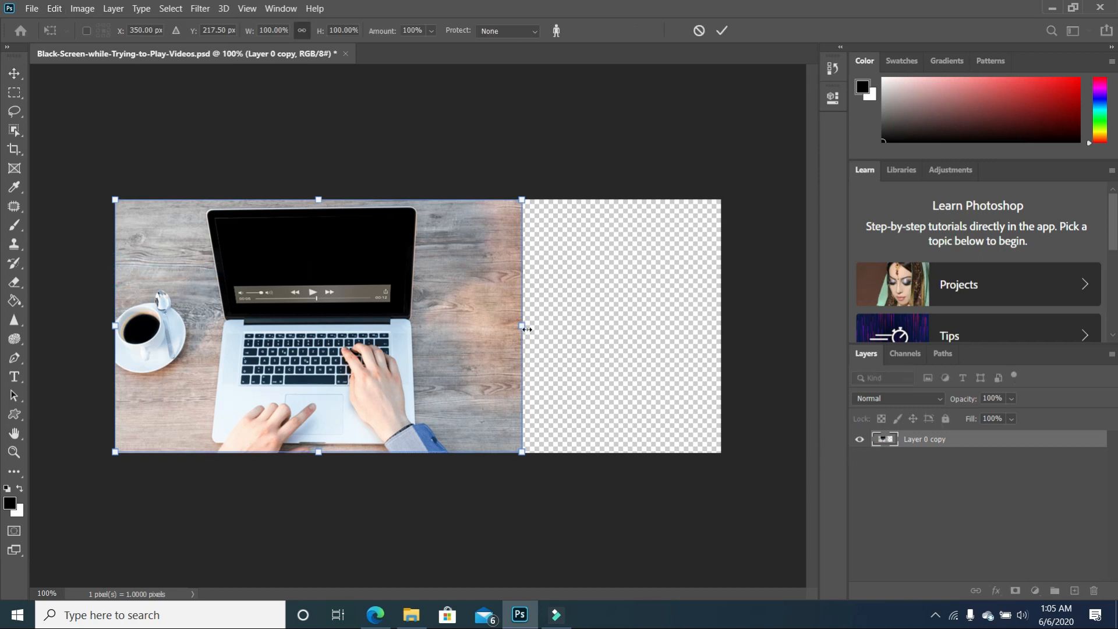
drag(523, 327, 727, 349)
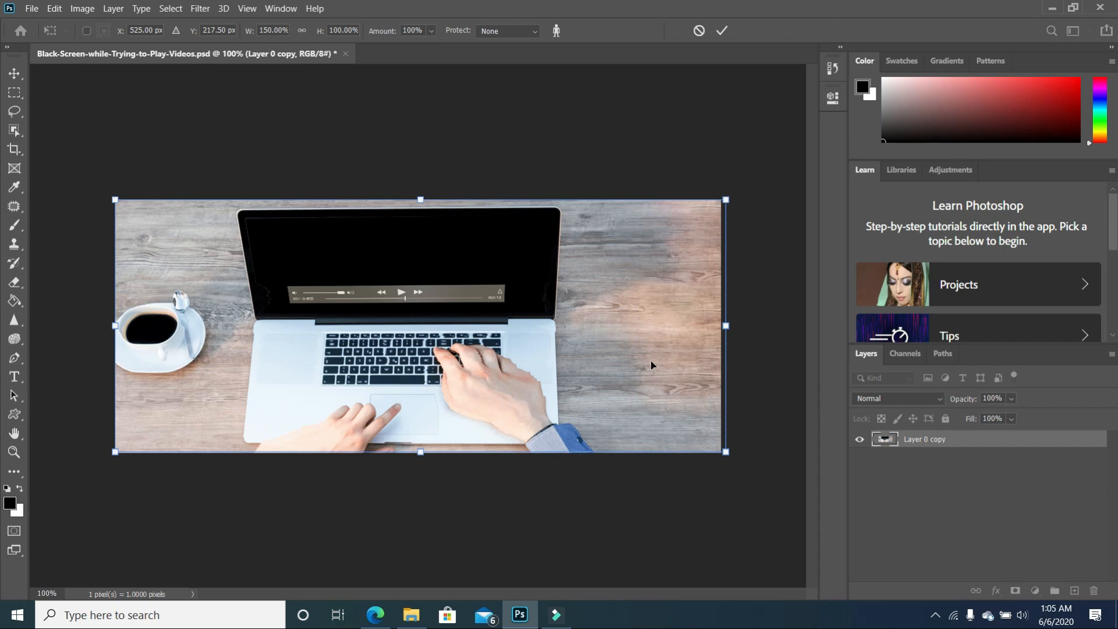
key(ctrl+z)
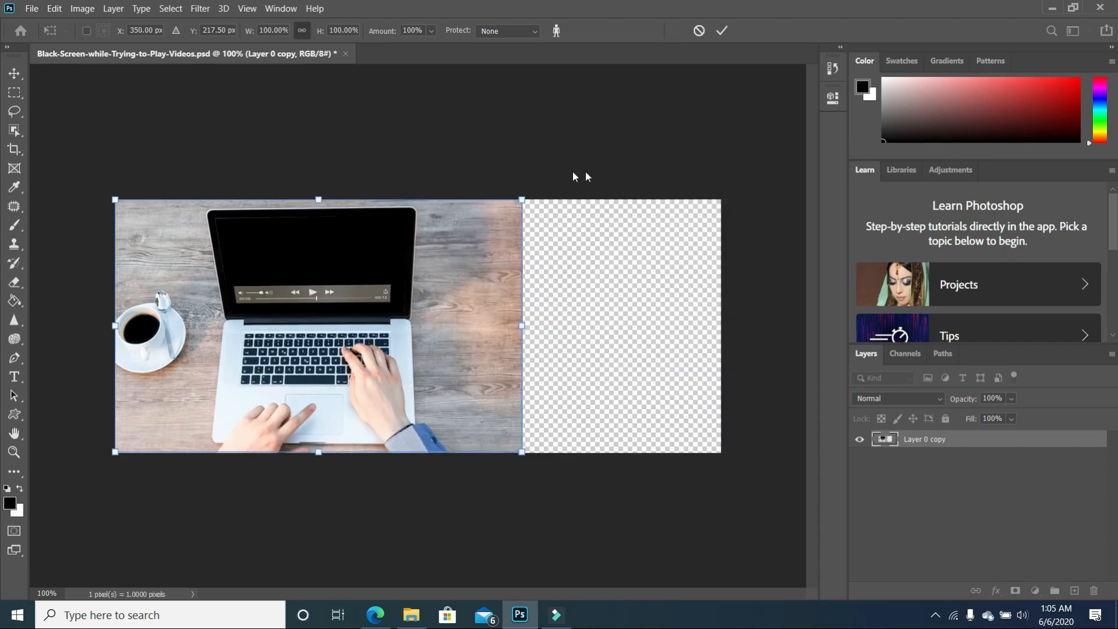
click(578, 149)
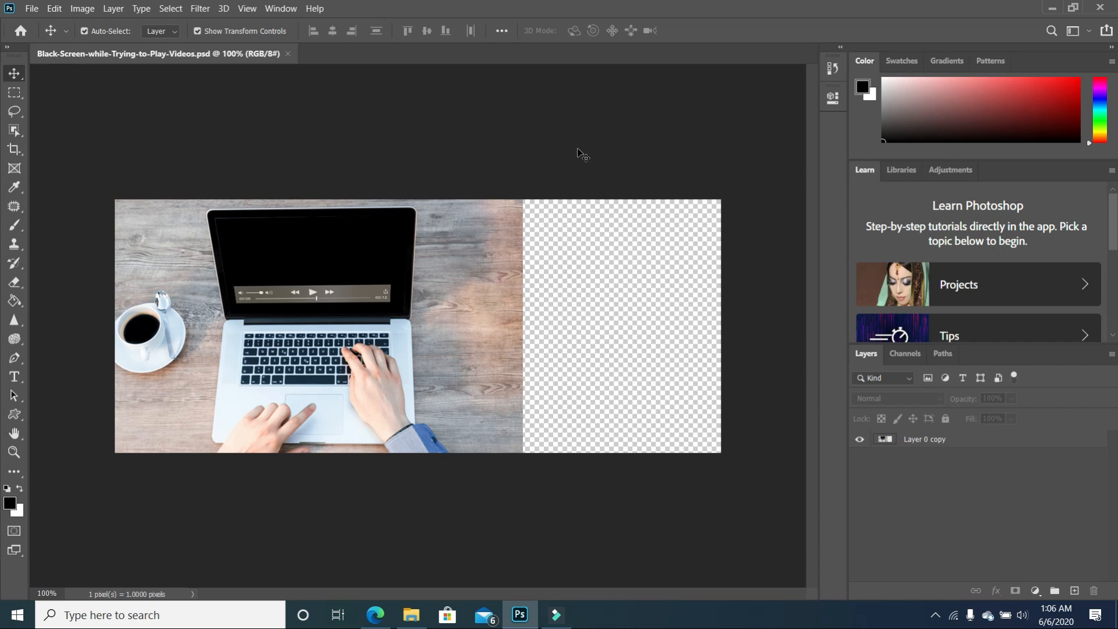
Step: Select the laptop with the hands, plus the coffee cup and saucer, on Layer 0 copy using the Object Selection tool in Lasso mode
click(16, 130)
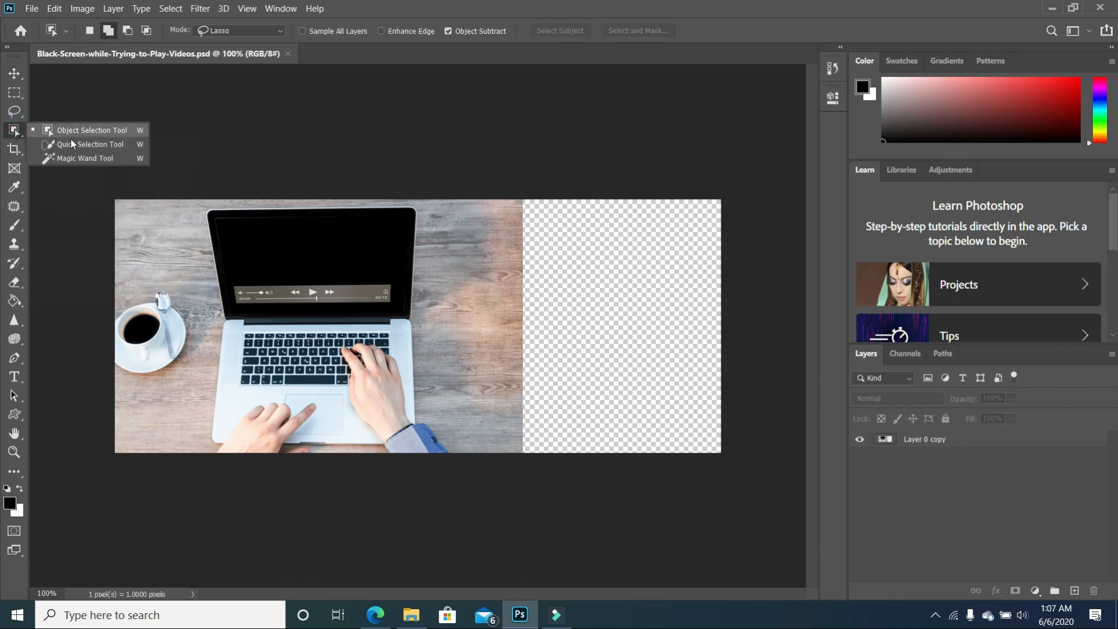
click(84, 131)
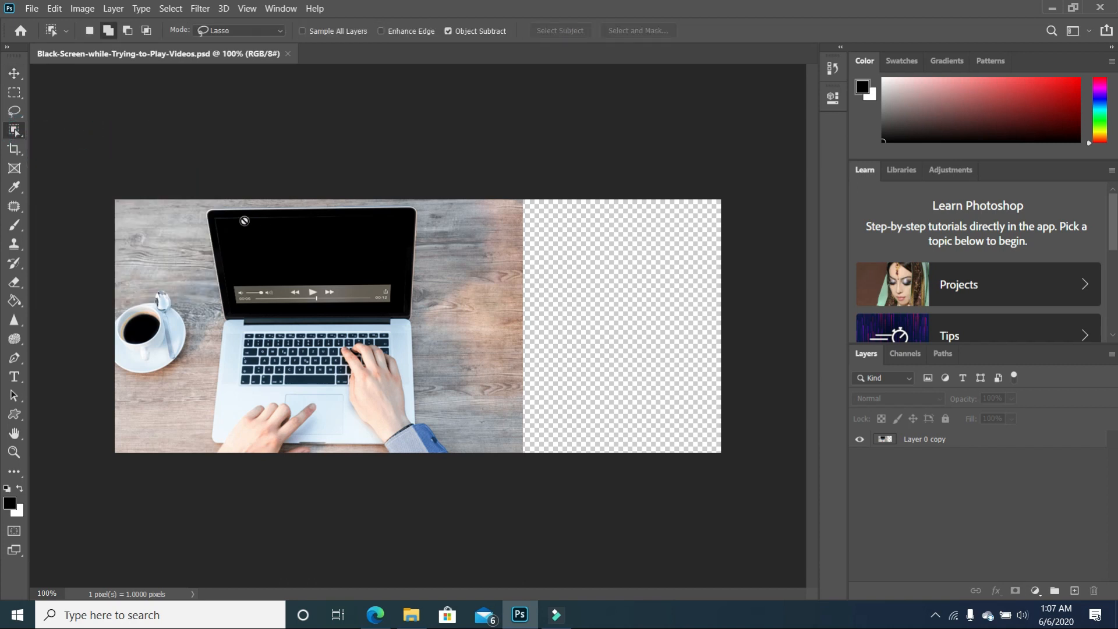
click(960, 440)
drag(16, 135, 55, 133)
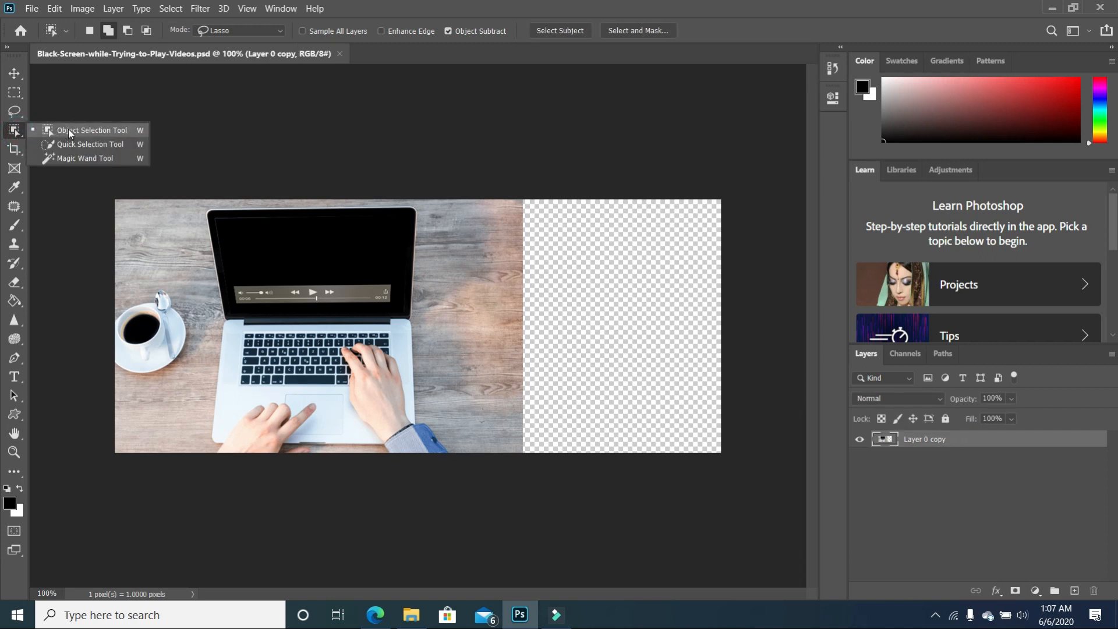
click(69, 129)
click(205, 206)
mouse_move(203, 207)
mouse_down()
mouse_move(213, 328)
mouse_move(199, 359)
mouse_move(199, 455)
mouse_move(242, 476)
mouse_move(446, 491)
mouse_move(458, 467)
mouse_move(428, 424)
mouse_move(420, 209)
mouse_move(325, 194)
mouse_move(208, 205)
mouse_up()
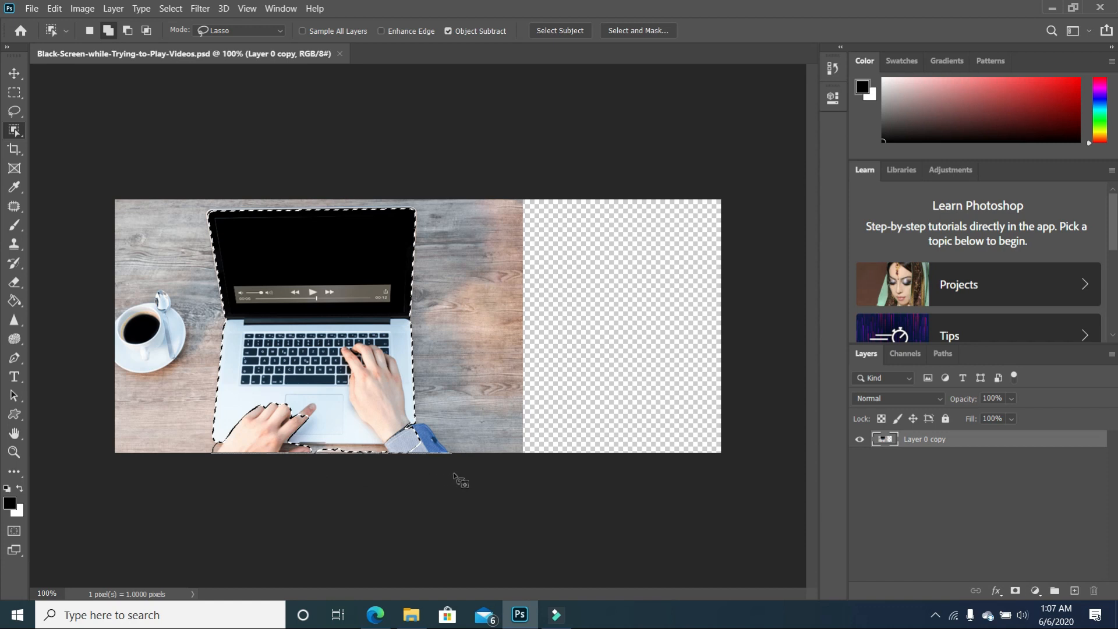
mouse_move(424, 428)
mouse_down()
mouse_move(364, 419)
mouse_move(332, 391)
mouse_move(270, 387)
mouse_move(226, 441)
mouse_up()
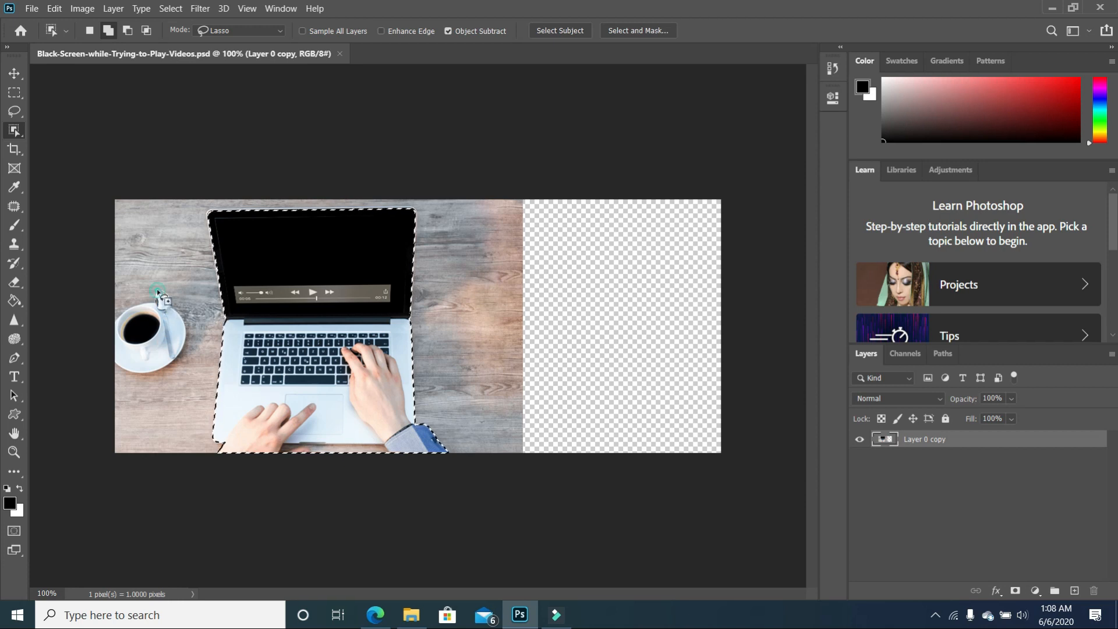
drag(158, 291, 155, 292)
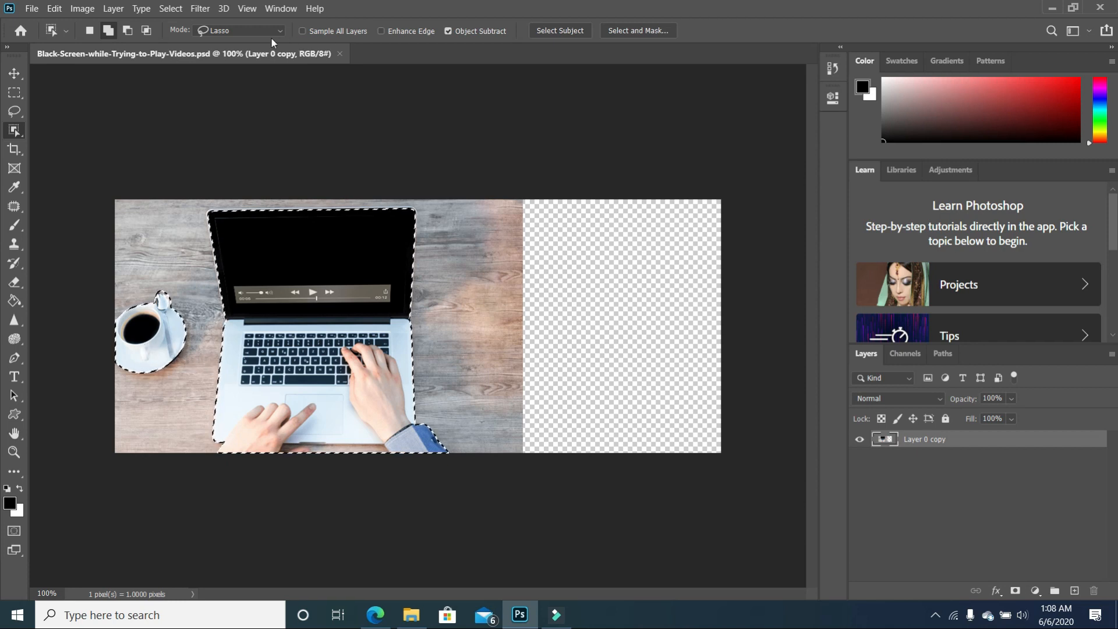
Step: Save the selection as a new channel named "laptop" and deselect it
click(172, 8)
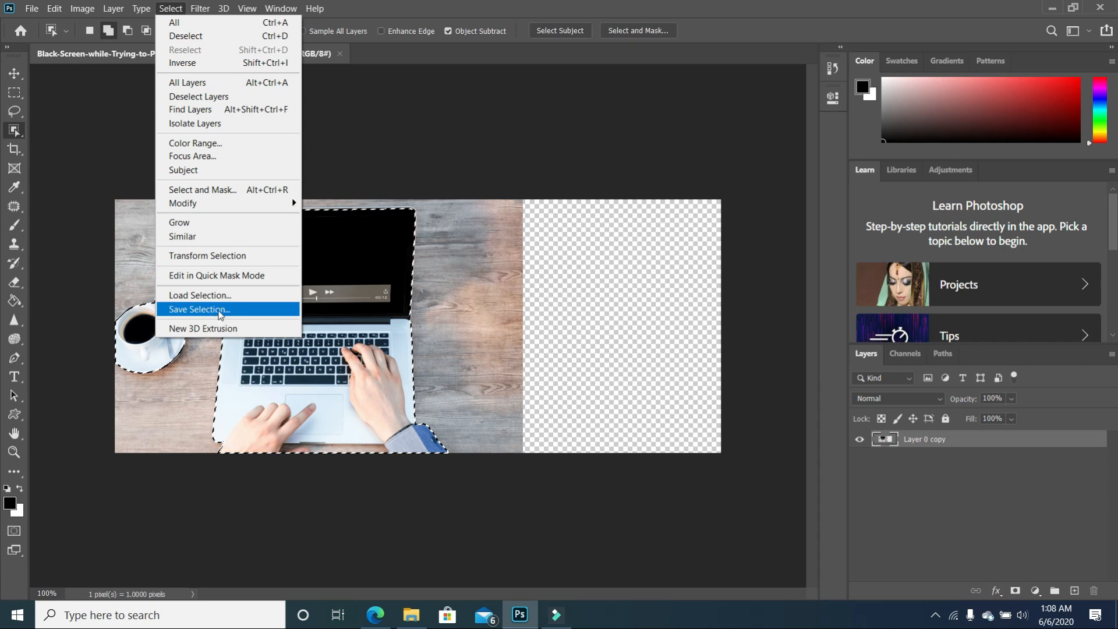
click(221, 314)
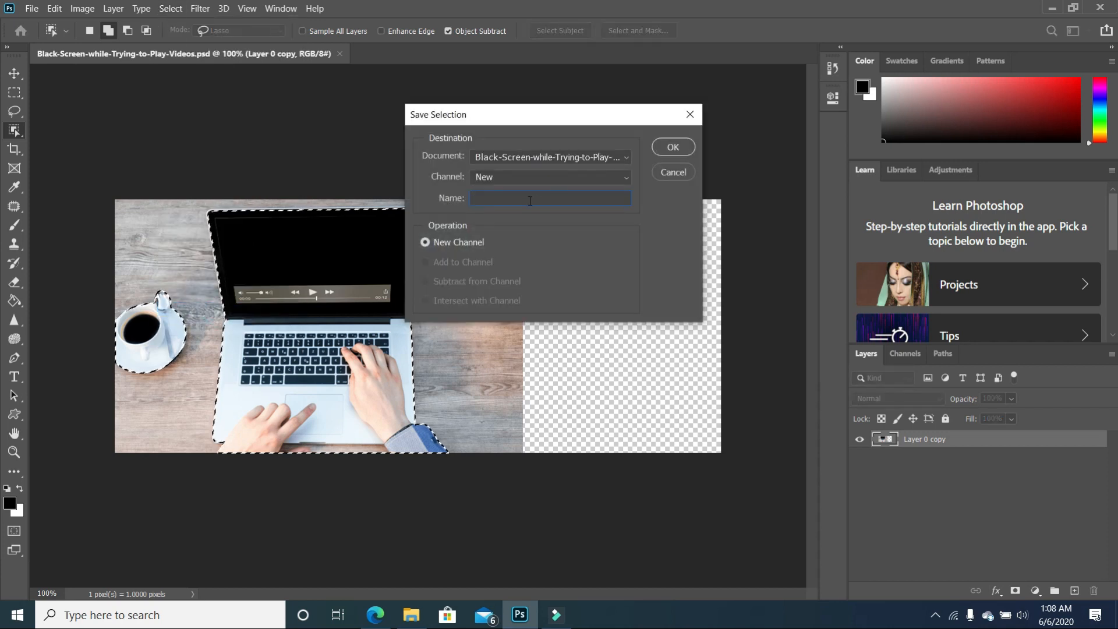
click(530, 199)
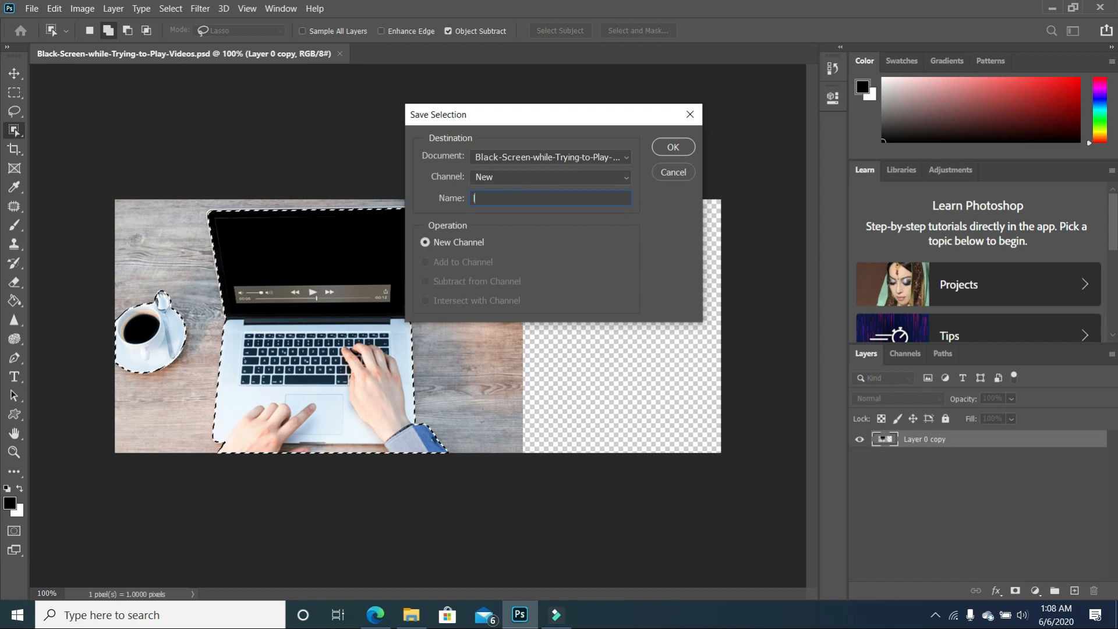
text(laptop)
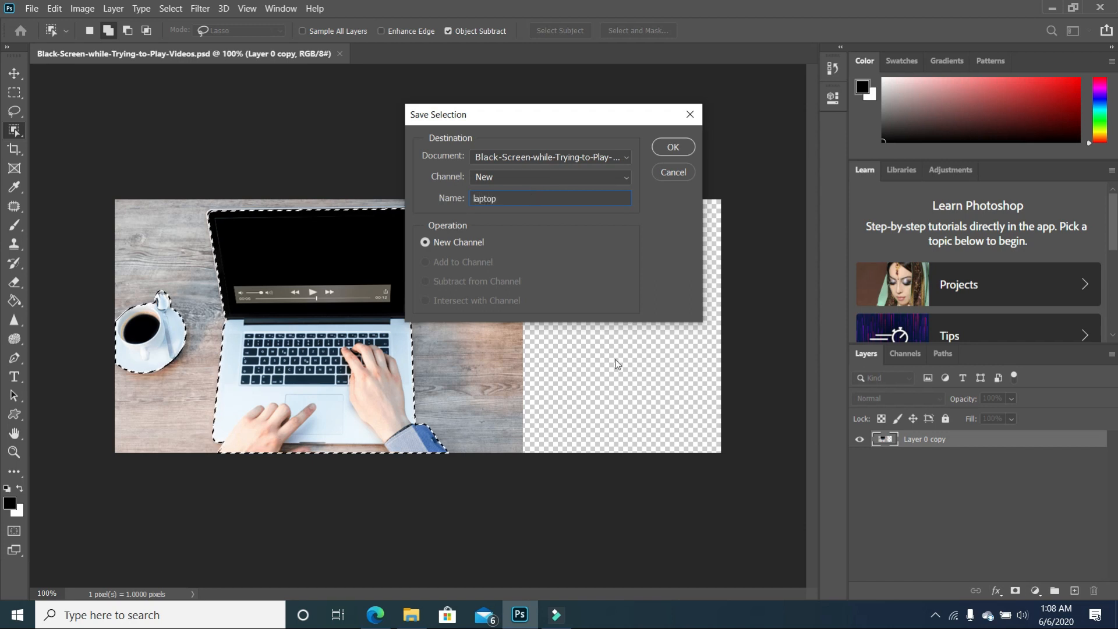
click(674, 152)
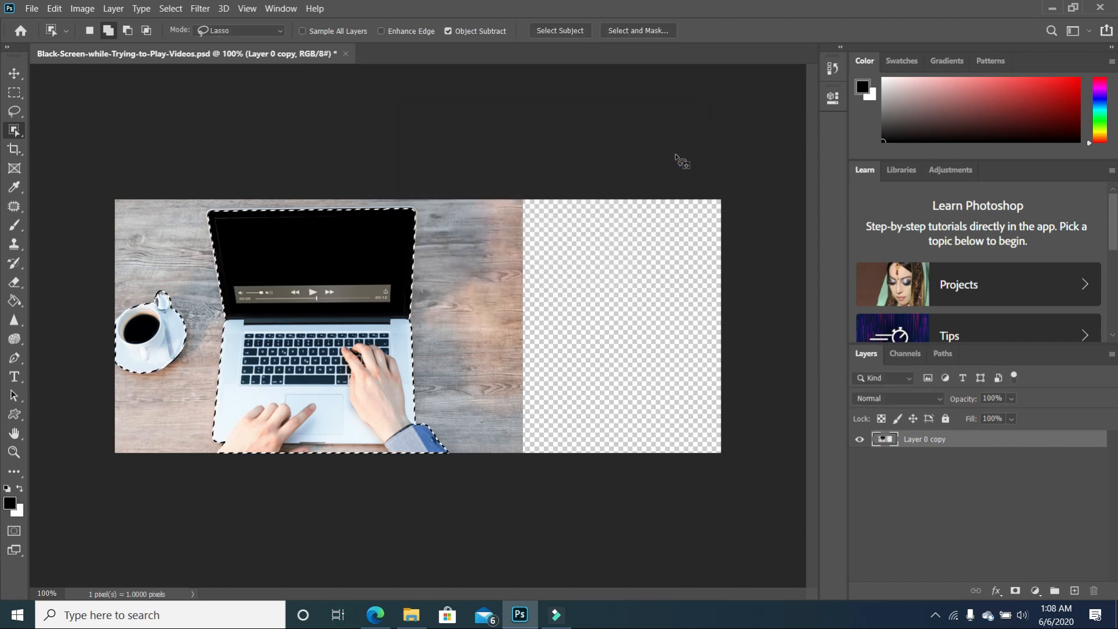
click(639, 204)
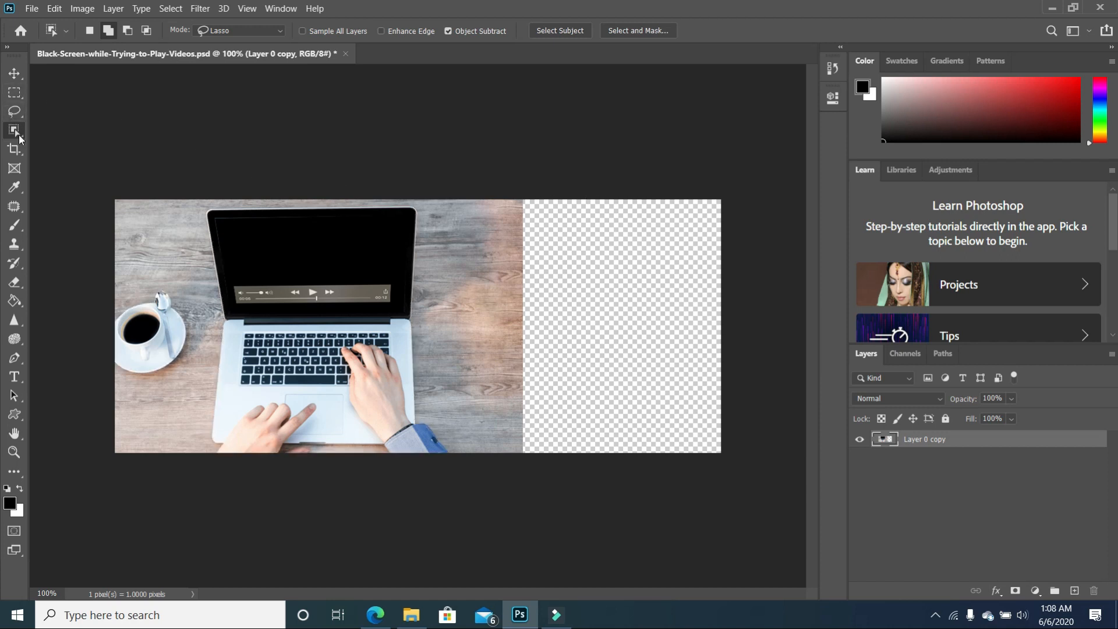
Step: Stretch the photo layer to the canvas's right edge with Content-Aware Scale, protecting the "laptop" selection, and apply it
click(14, 72)
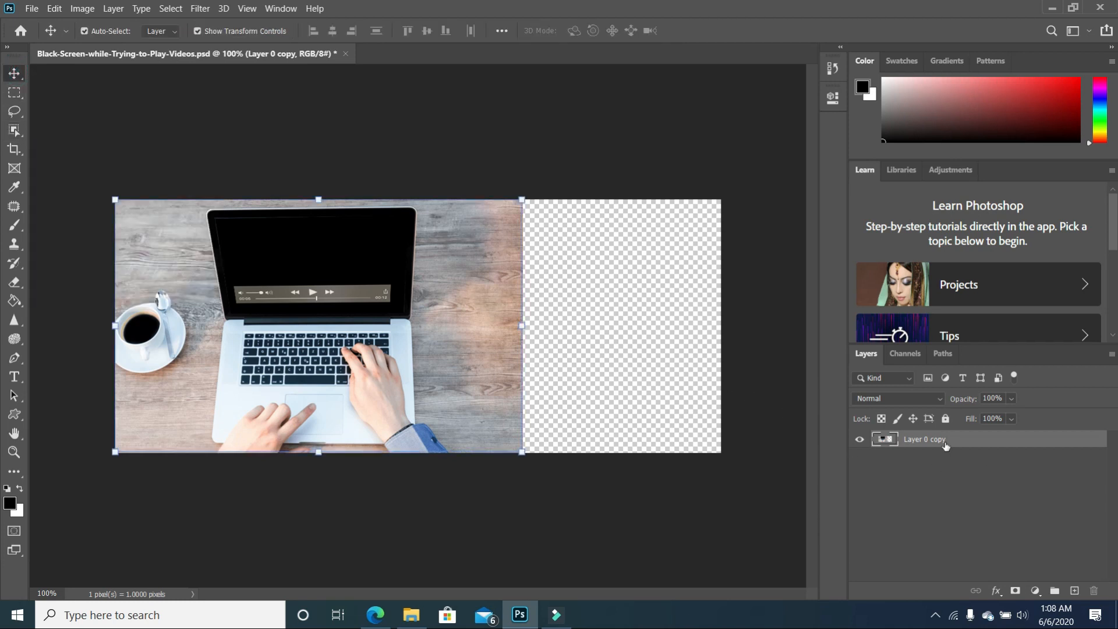
click(54, 8)
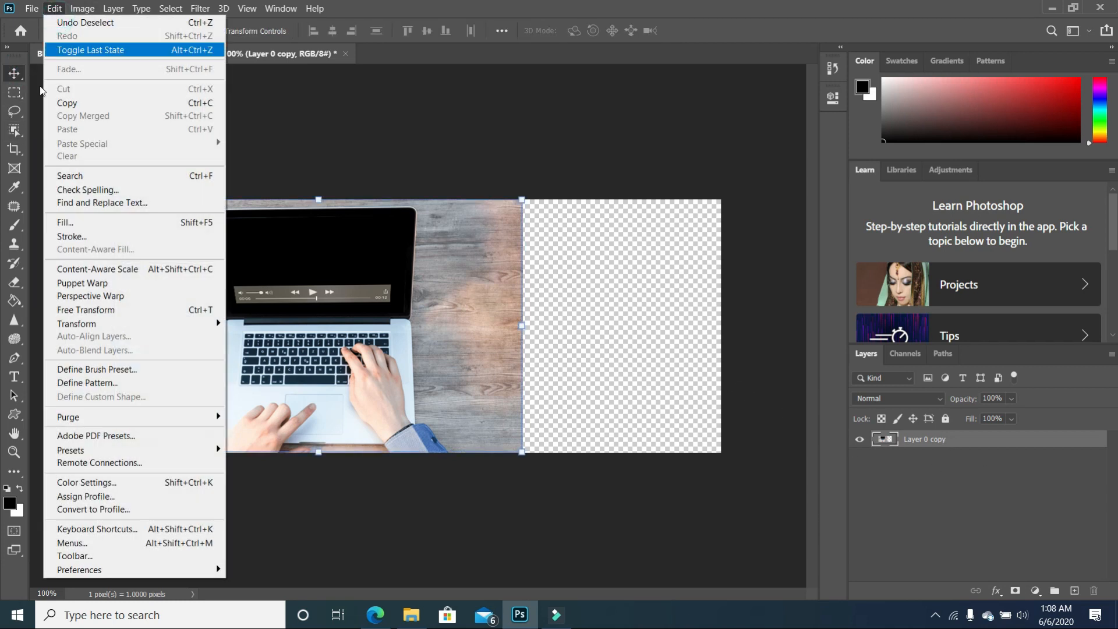
click(108, 269)
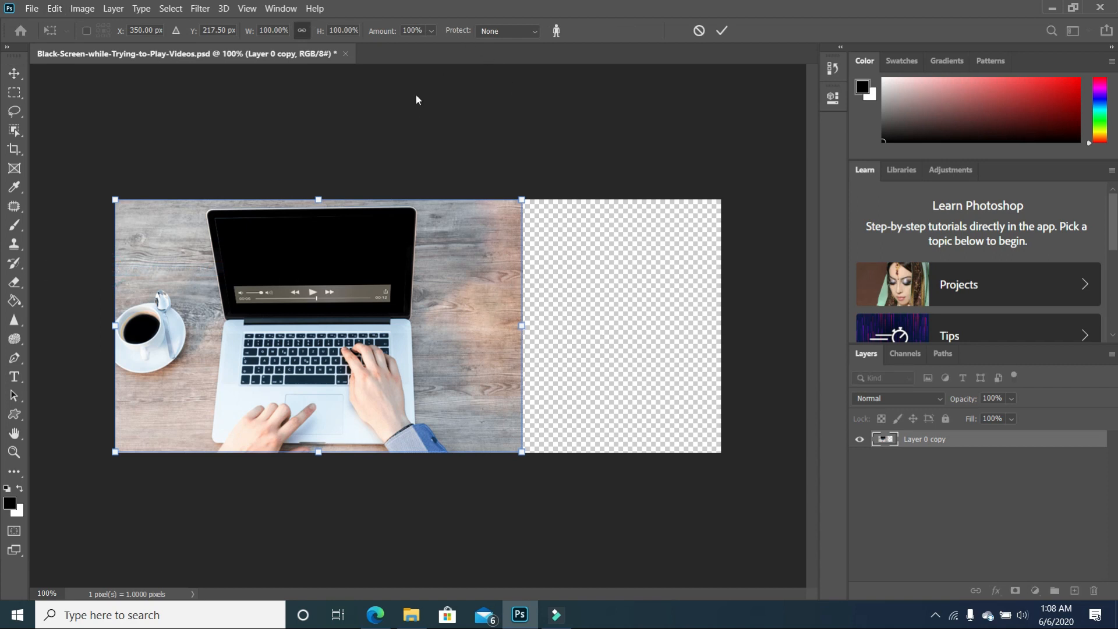
click(533, 32)
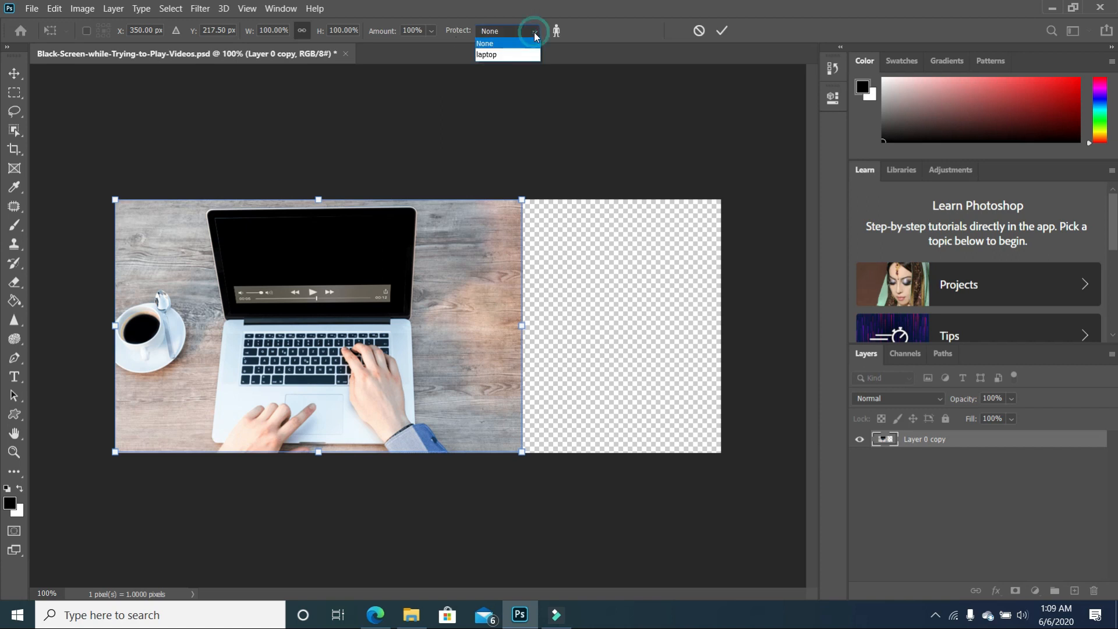
click(495, 56)
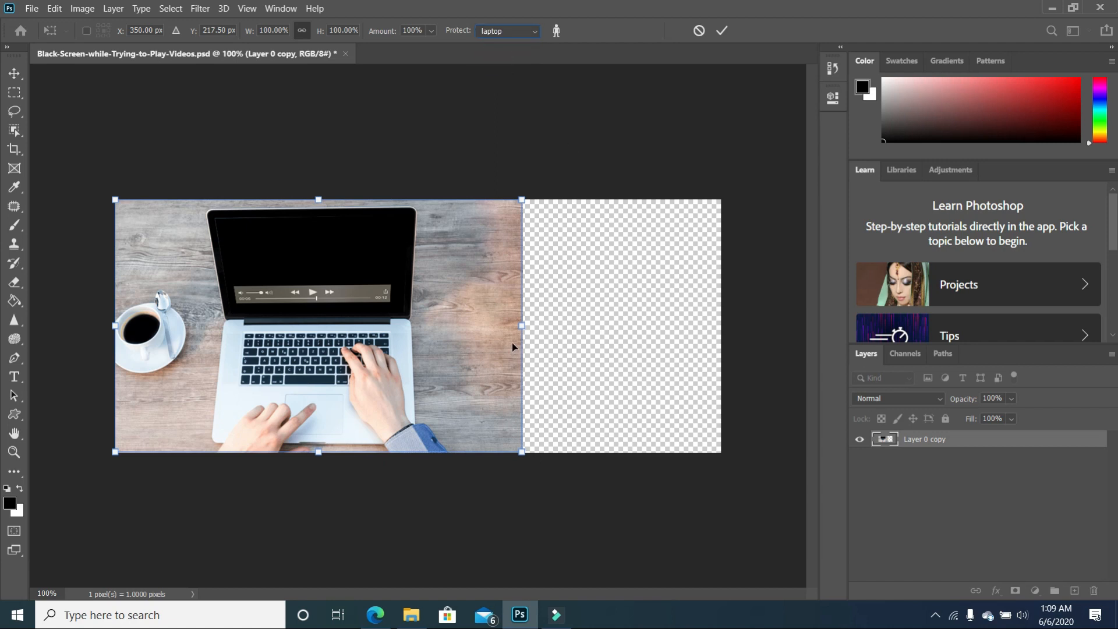
drag(527, 326, 728, 320)
double_click(664, 325)
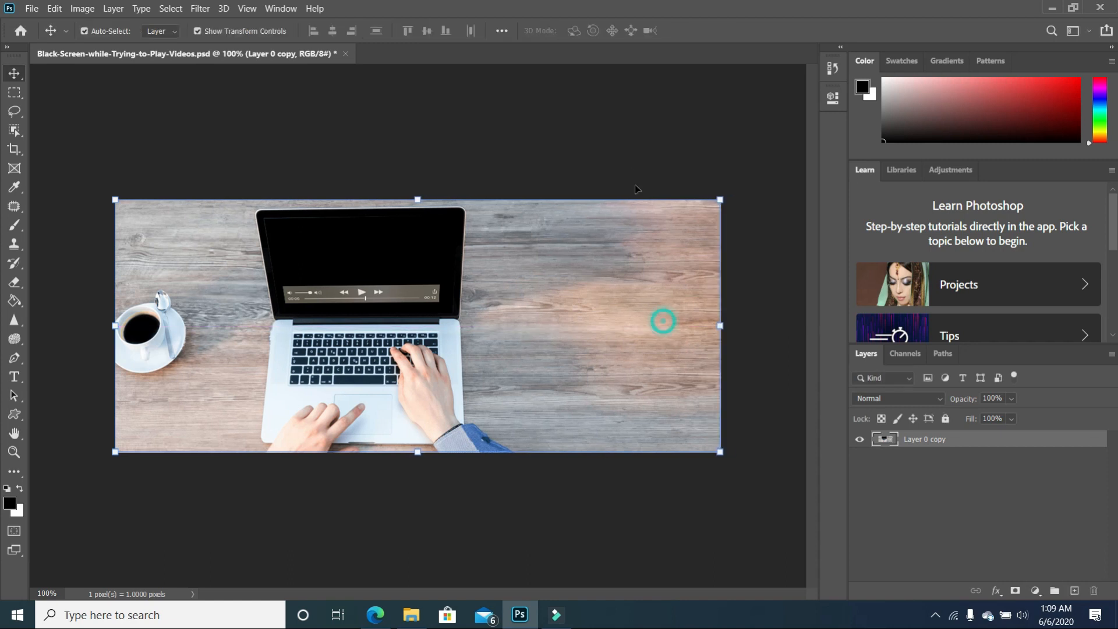
click(624, 153)
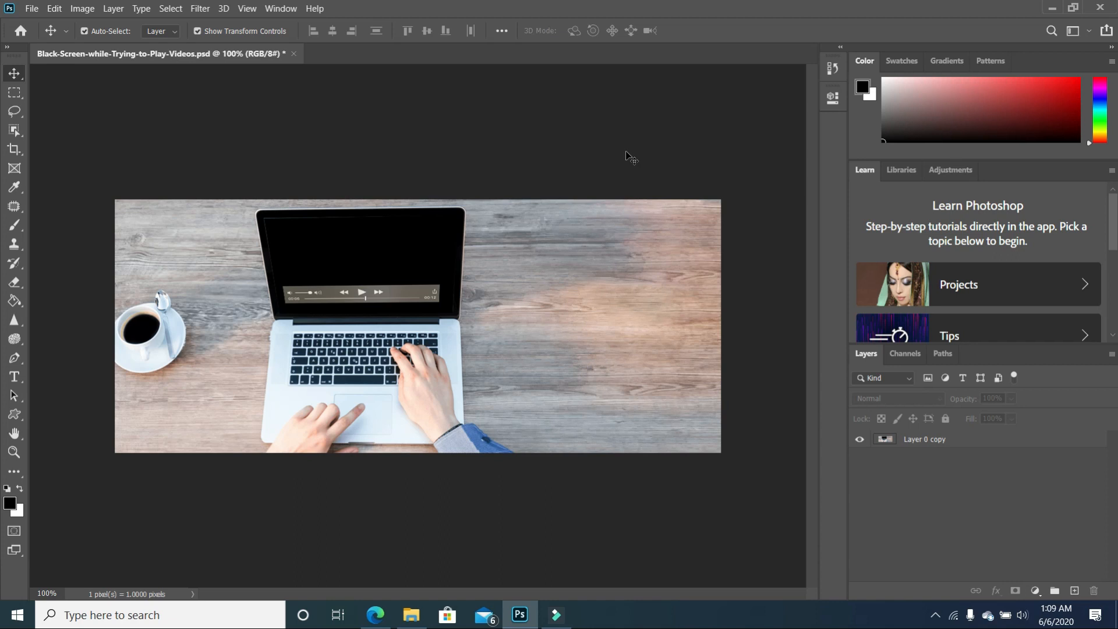
click(54, 8)
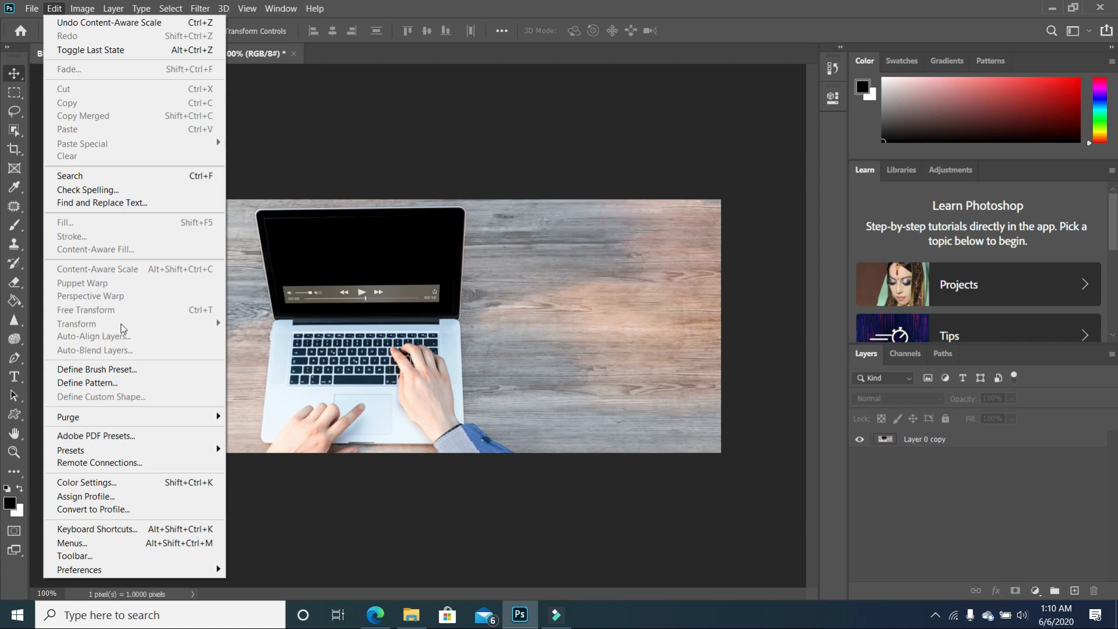
click(428, 128)
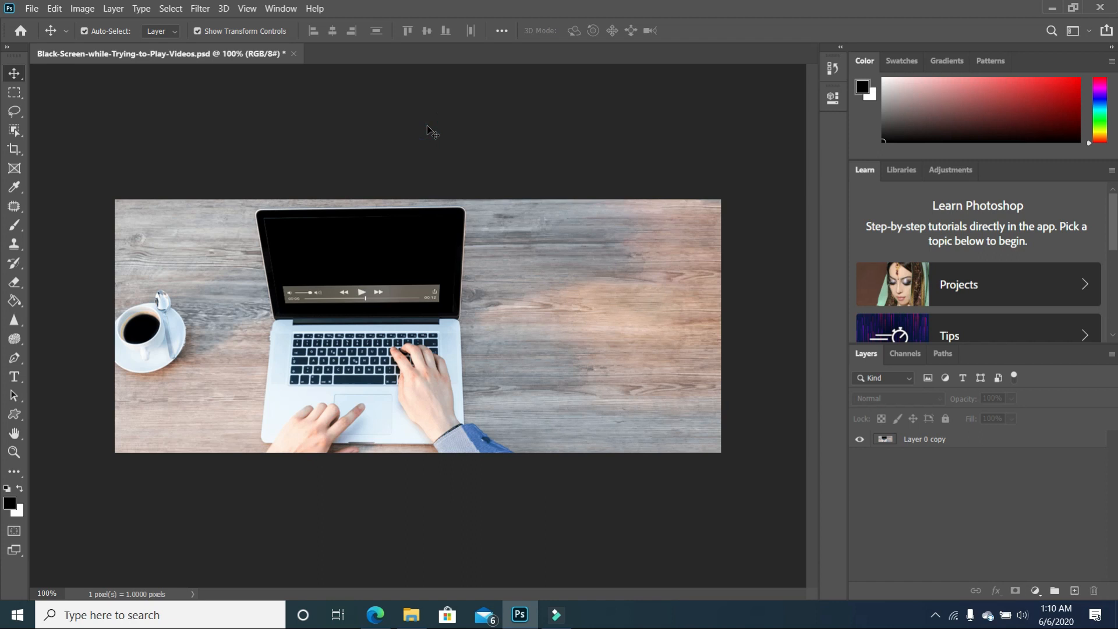
Step: Switch to File Explorer and open the SPEAK microphone image file from the Tutorial 3 folder in Photoshop
click(418, 621)
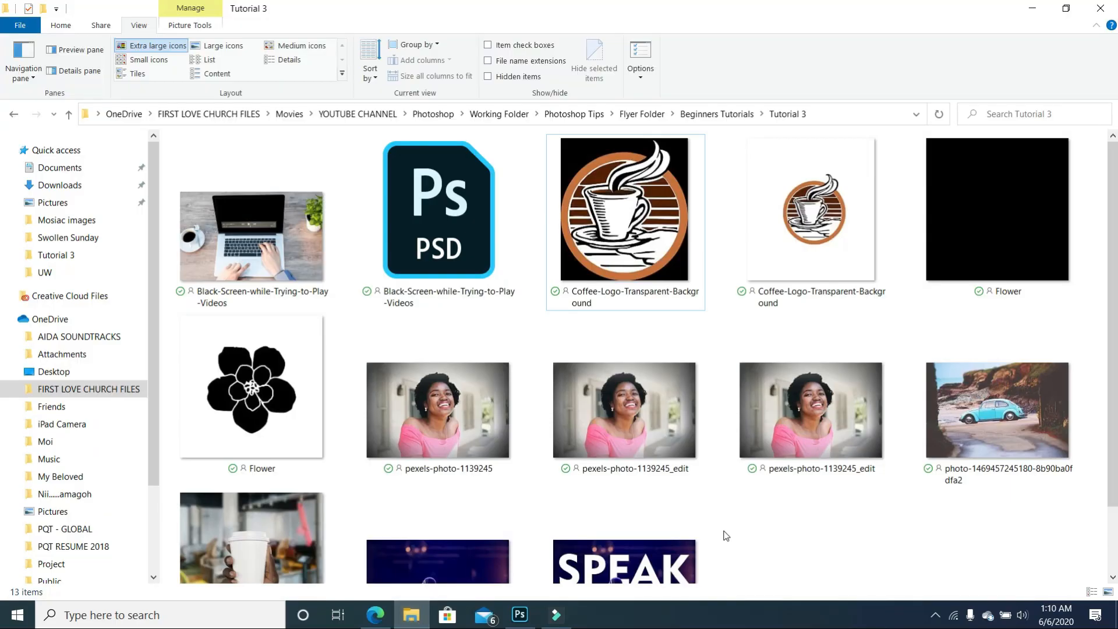
scroll(725, 530, down, 2)
double_click(652, 513)
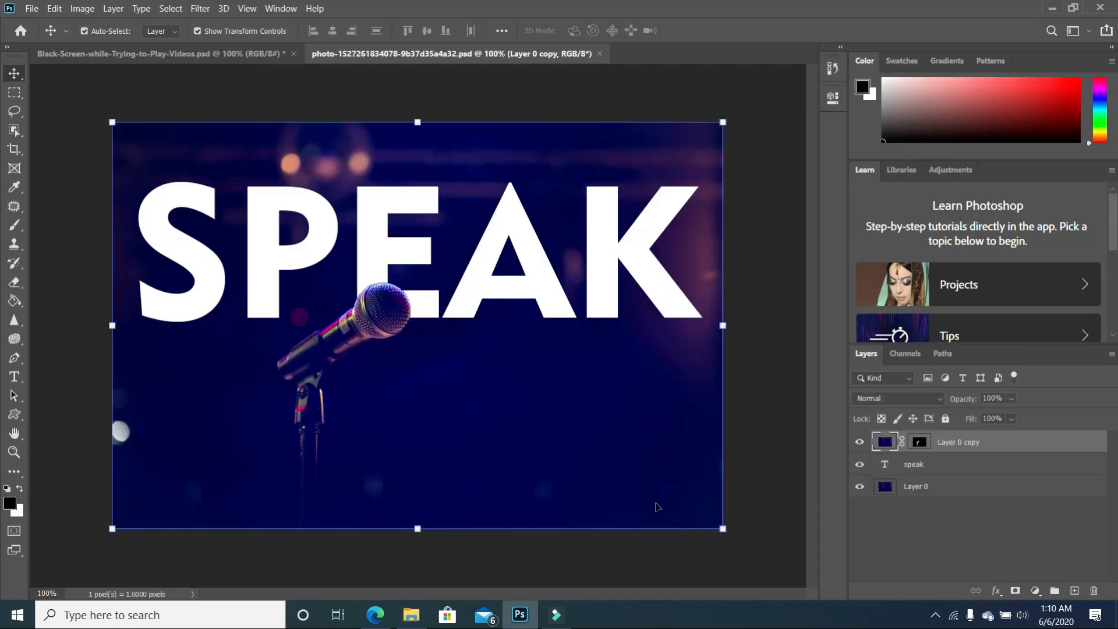
Step: Select the SPEAK text layer and open its Transform options
click(378, 257)
click(54, 9)
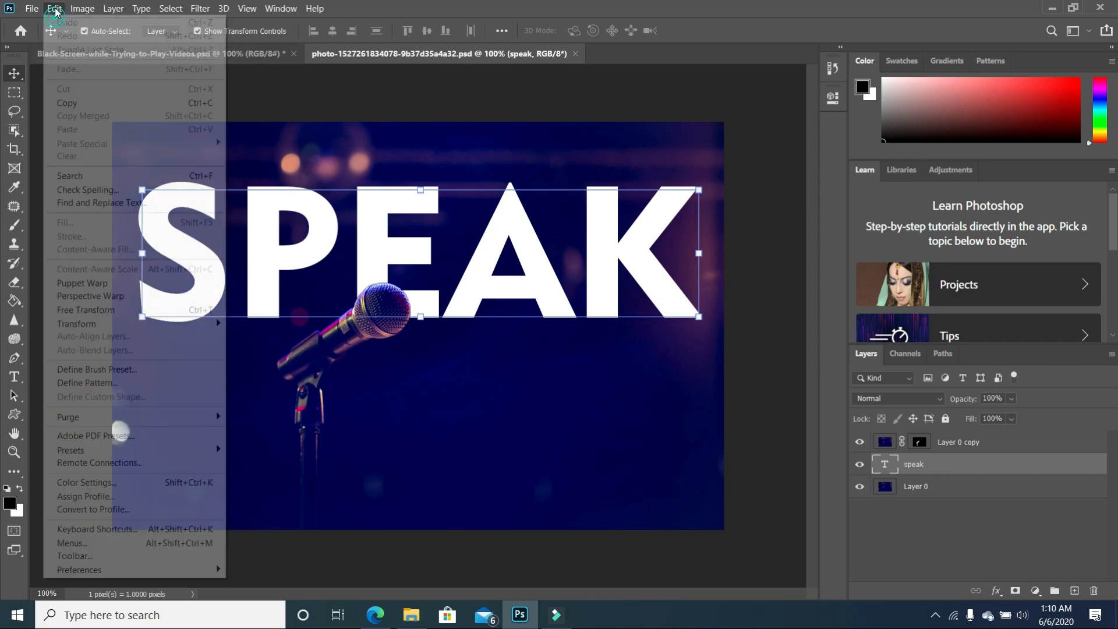
mouse_move(146, 323)
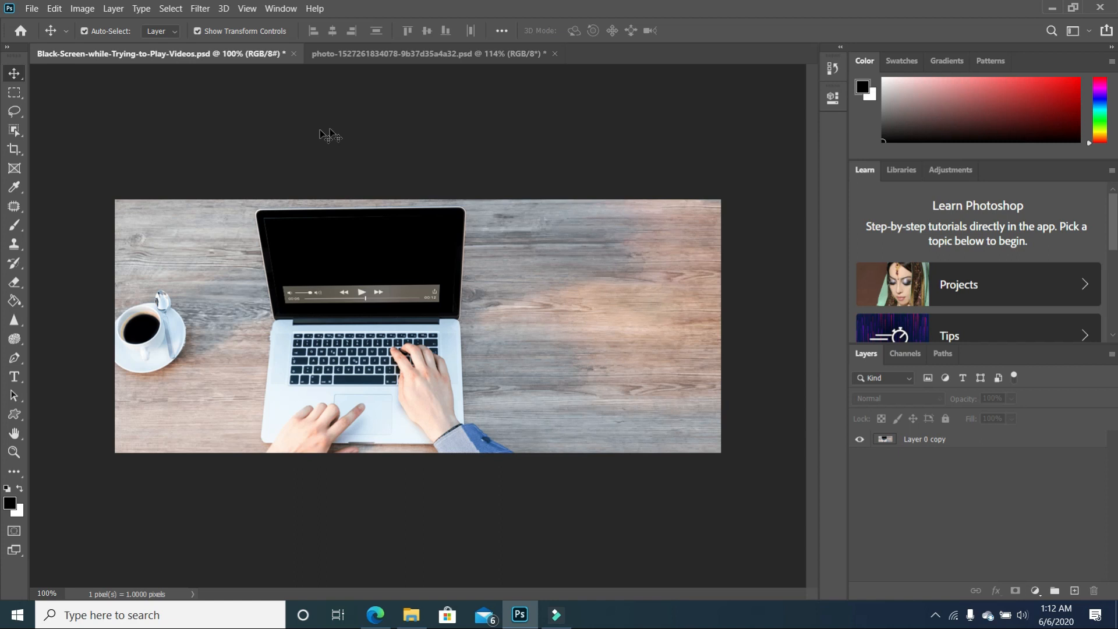
Step: Flip the laptop photo layer horizontally
click(972, 442)
click(55, 9)
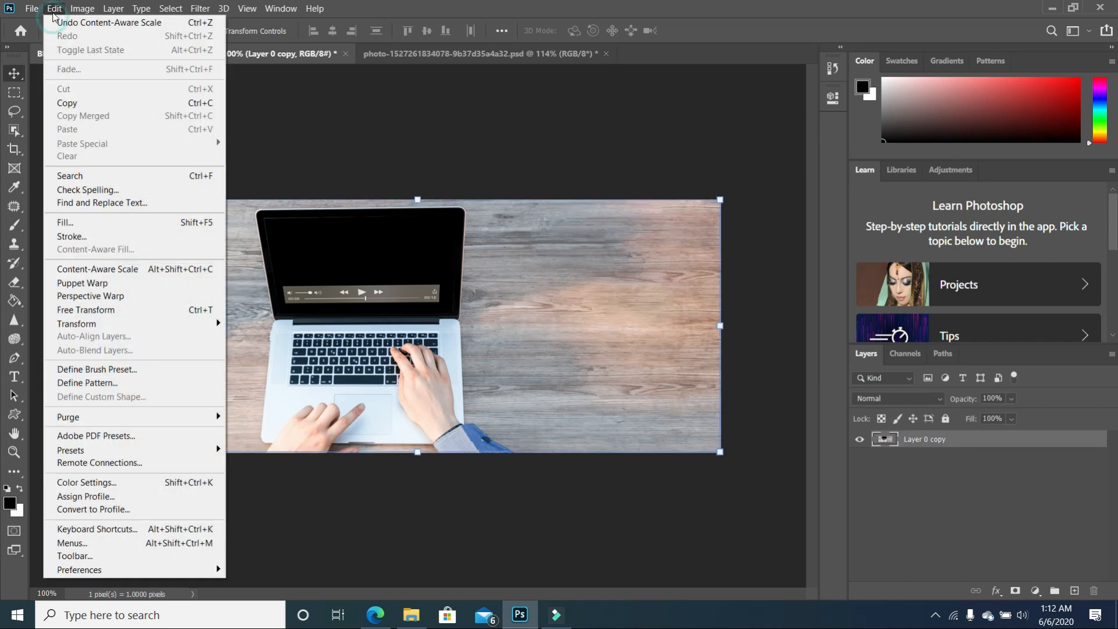
mouse_move(116, 324)
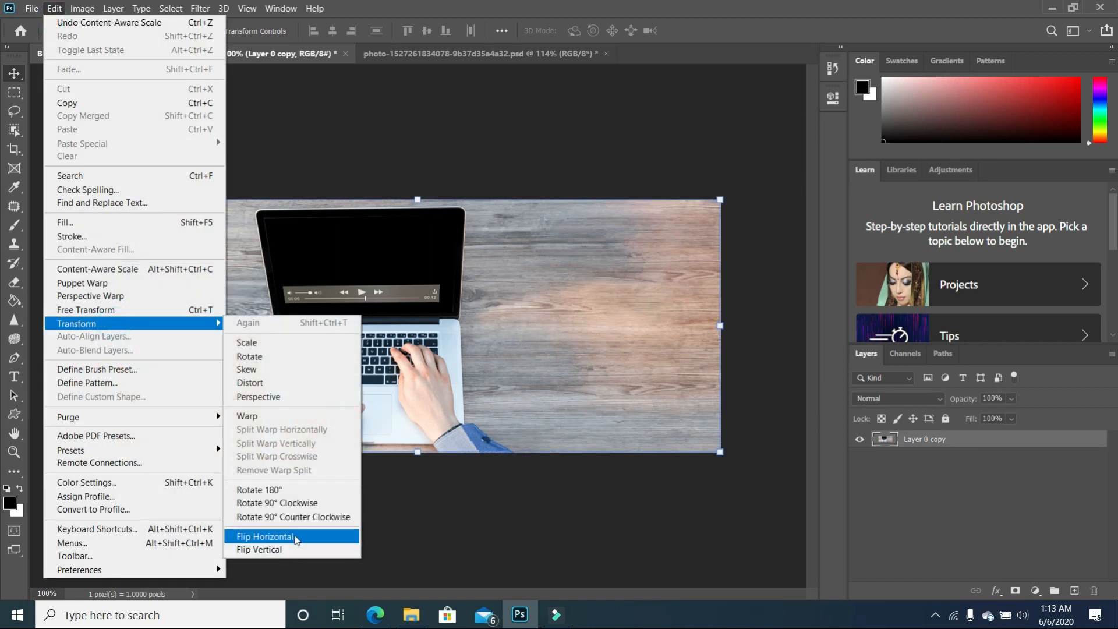
click(297, 539)
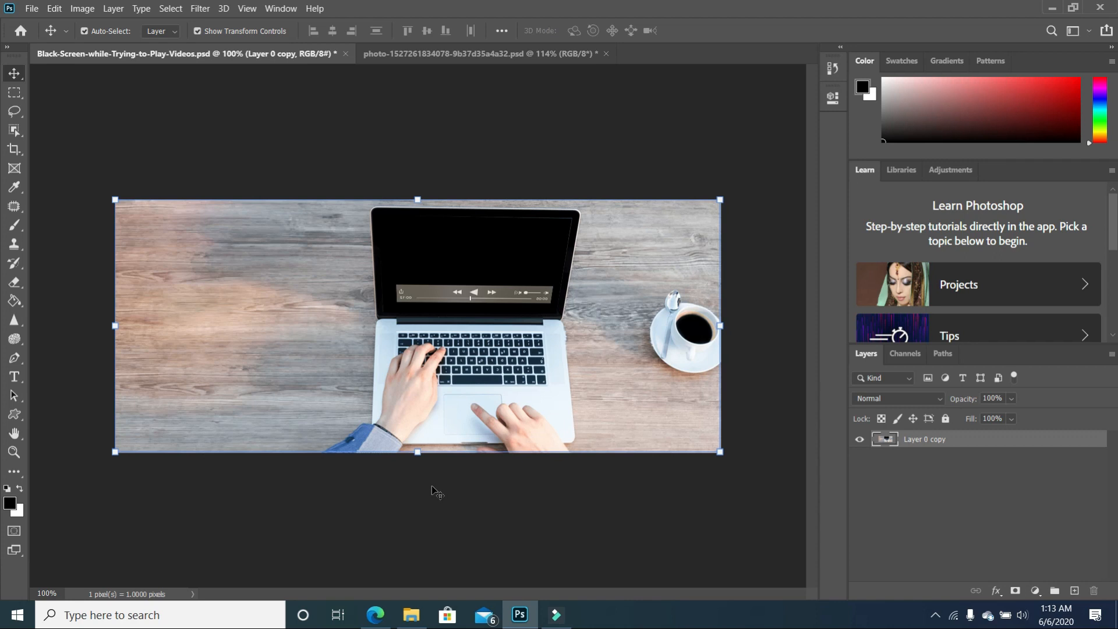
Step: In the microphone document, duplicate the SPEAK text layer and flip the copy vertically
click(448, 58)
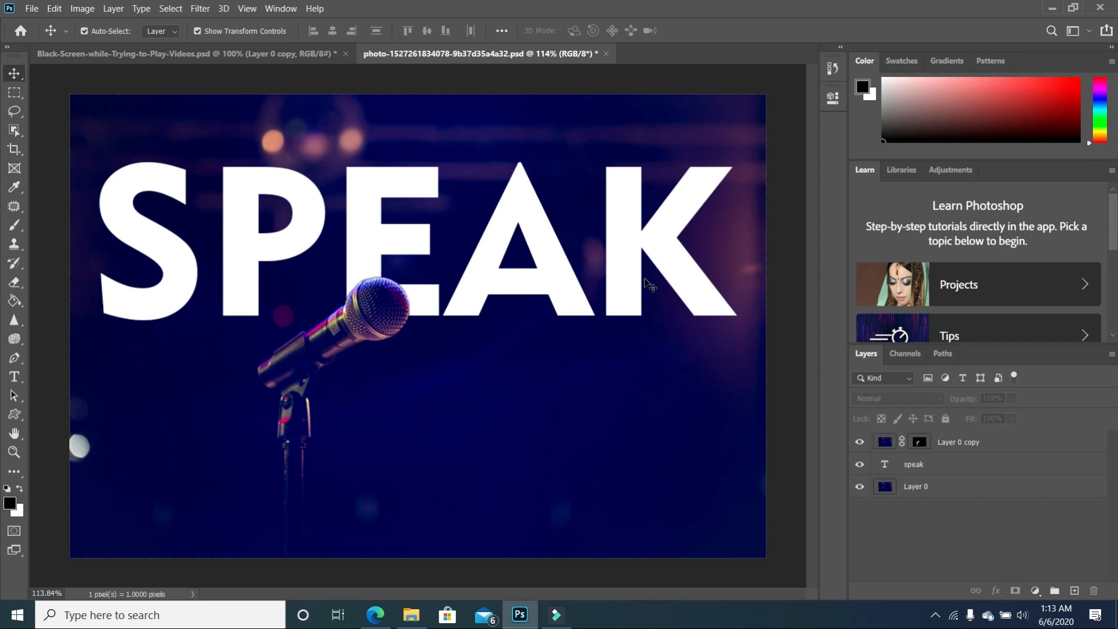
click(689, 296)
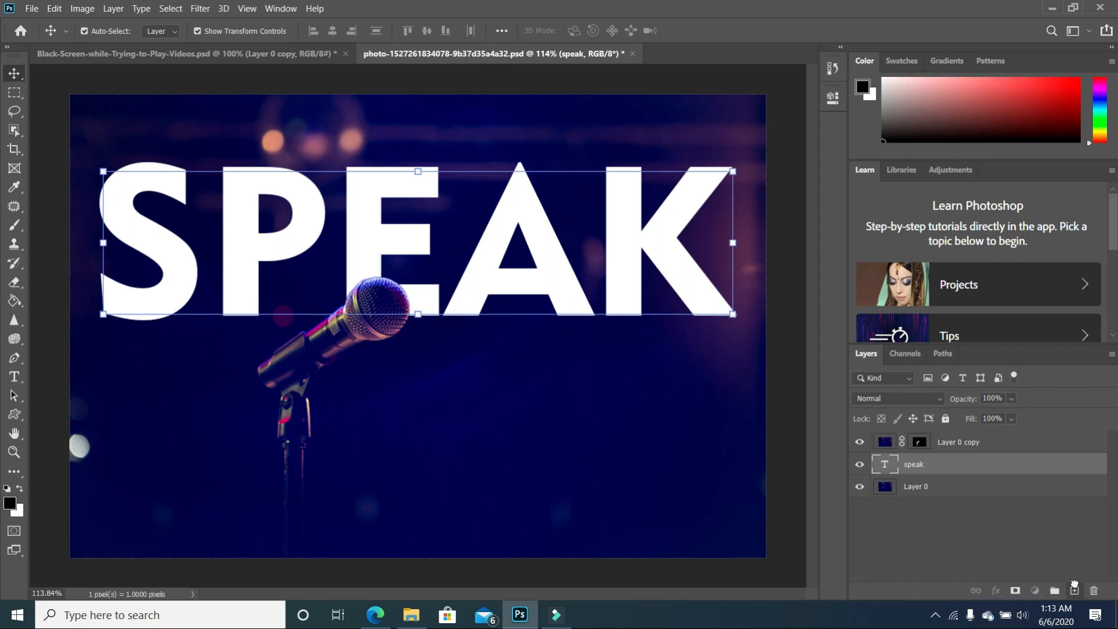
key(ctrl+j)
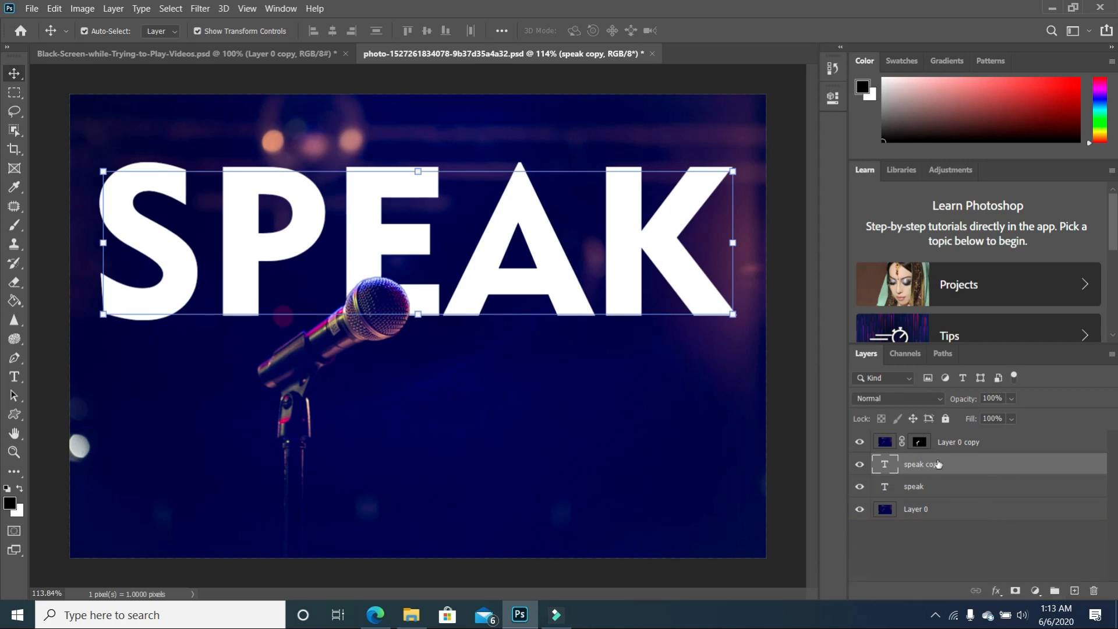
click(55, 8)
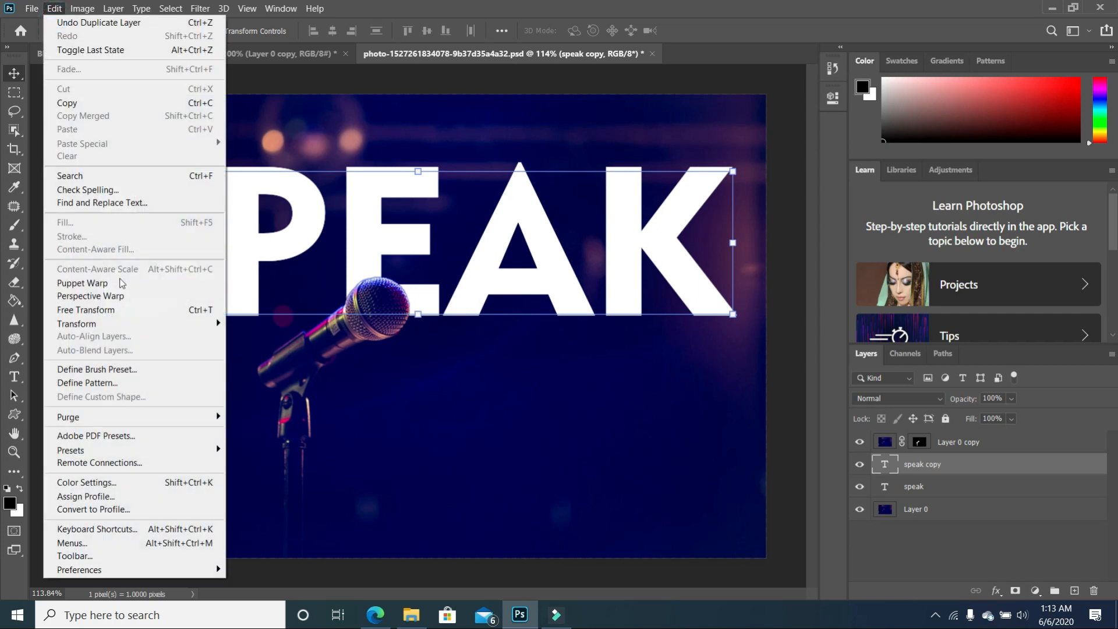
mouse_move(159, 325)
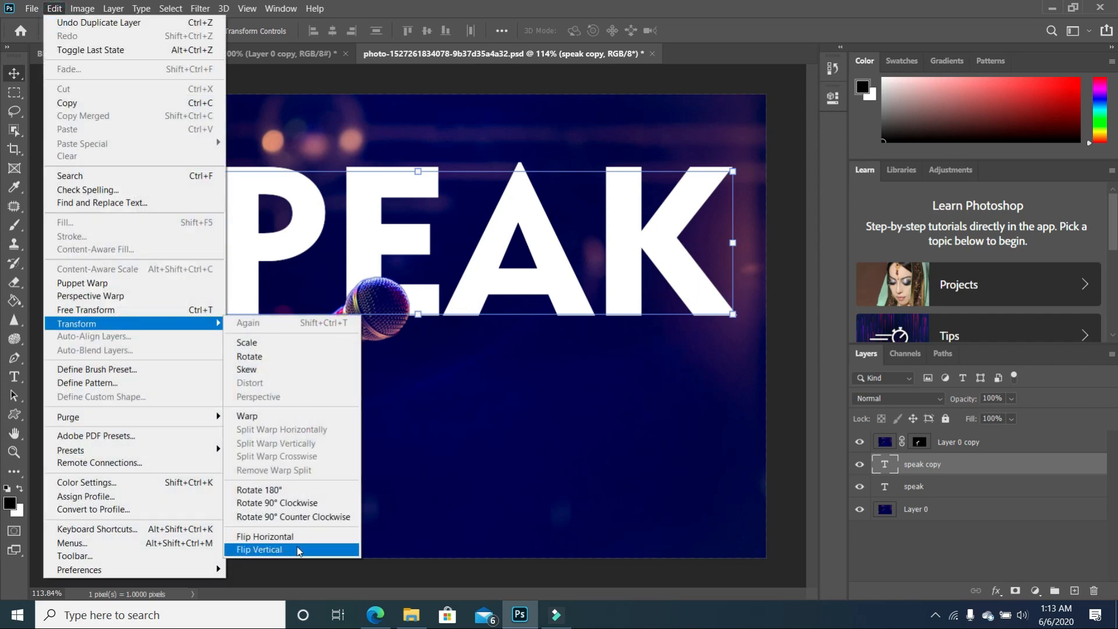
click(299, 550)
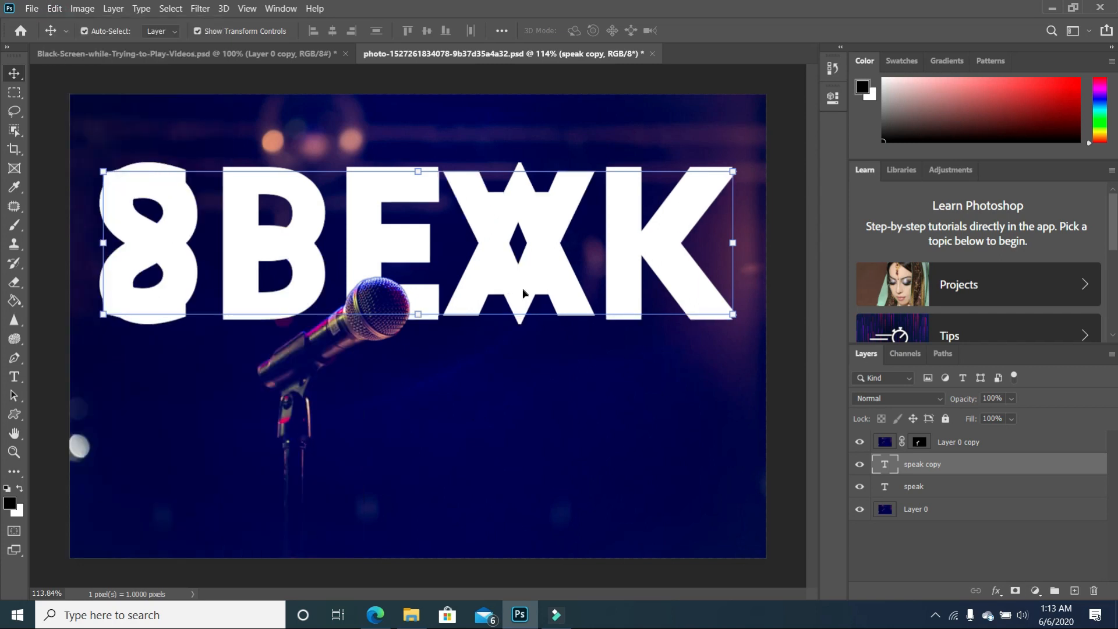
Step: Move the flipped text copy directly beneath the original SPEAK text as a reflection, leaving only a hairline gap between them
drag(522, 287, 520, 446)
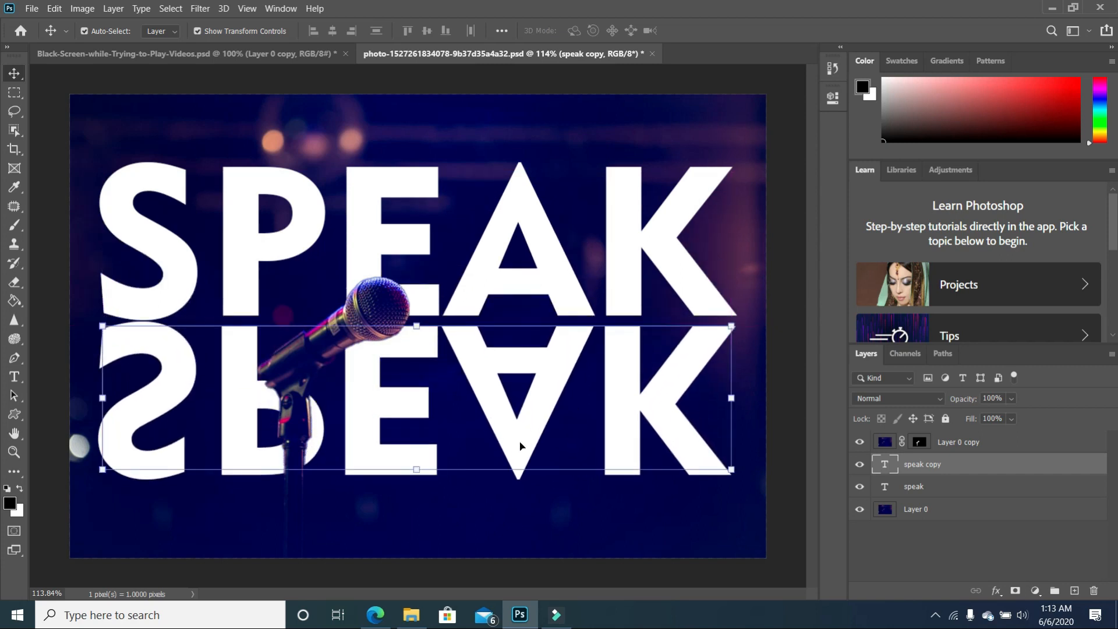
key(Up)
key(Up)
key(Up)
key(Up)
key(Up)
key(Up)
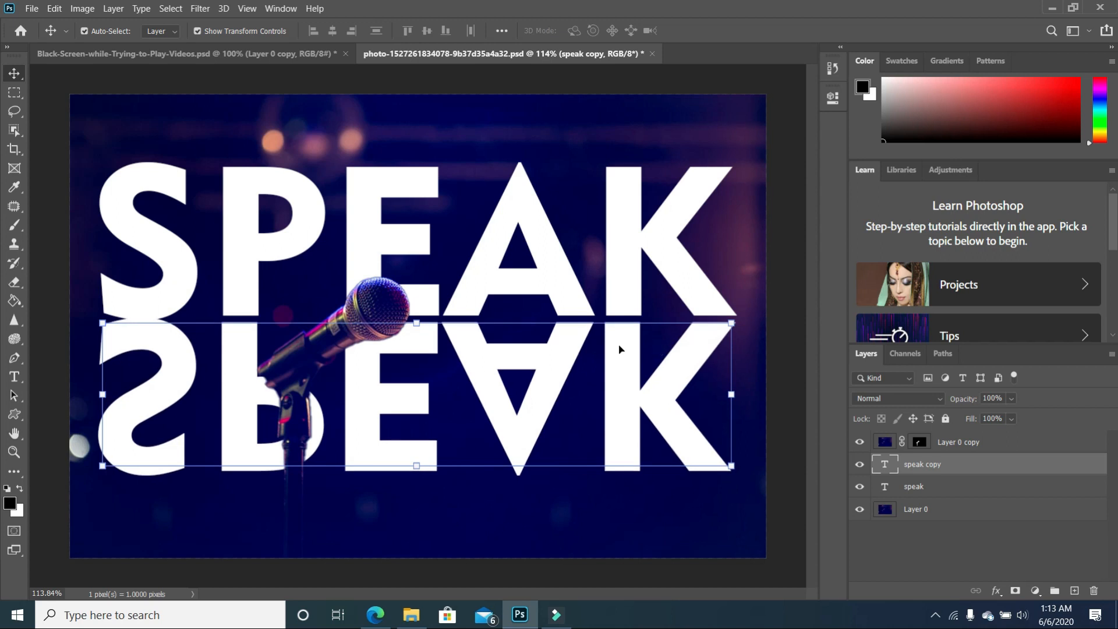
click(619, 343)
drag(619, 344, 620, 339)
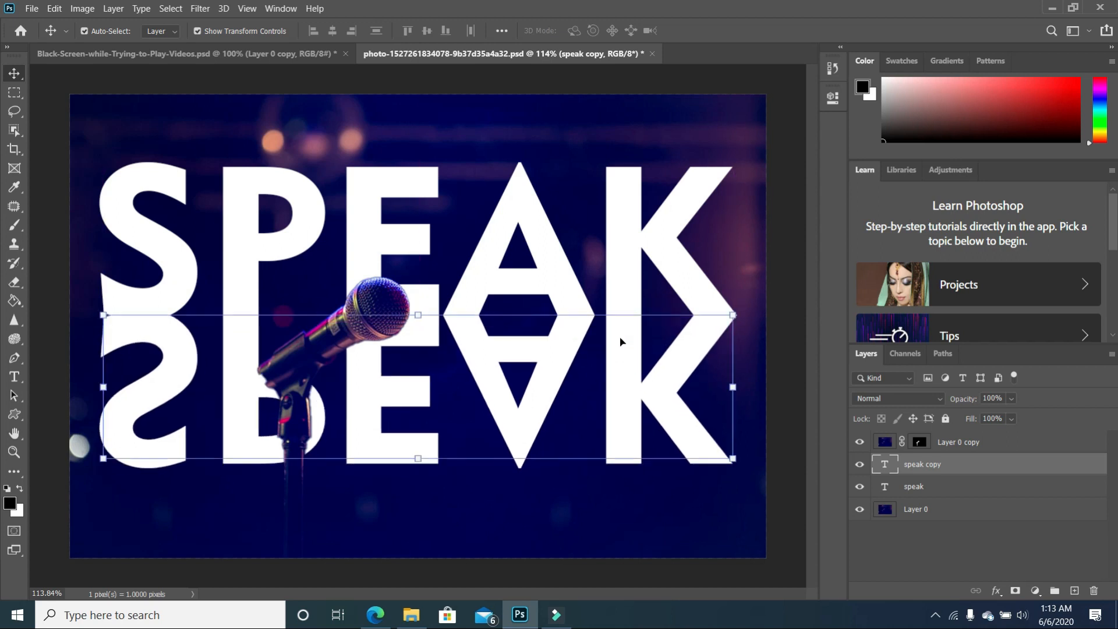
key(Down)
key(Down)
key(Down)
key(Down)
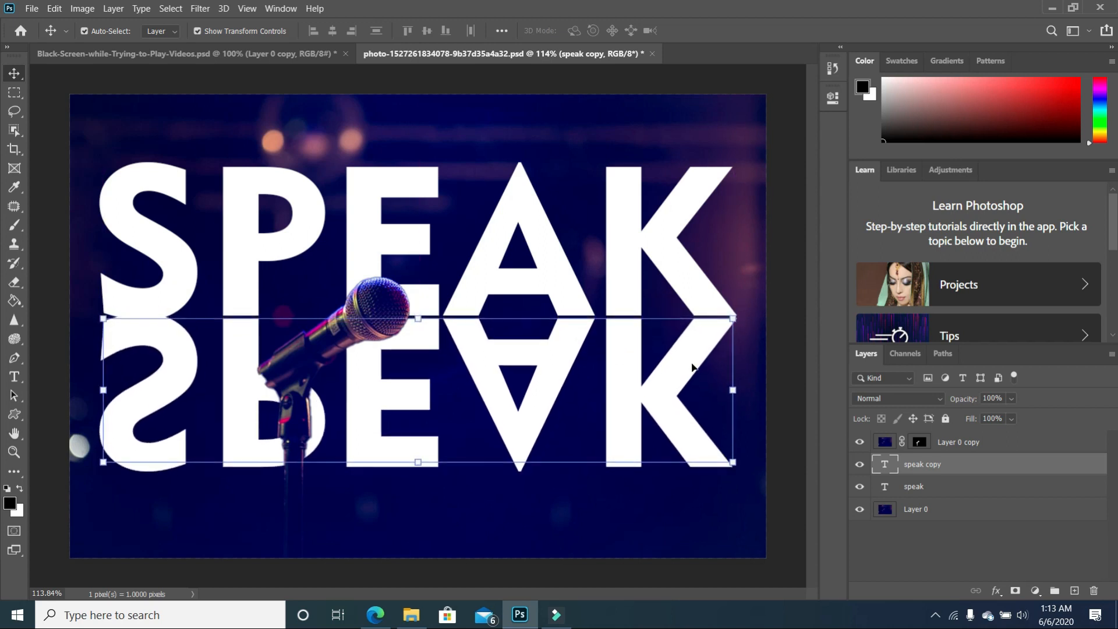
Step: Lower the reflected text copy's opacity to 30%
click(1012, 398)
drag(992, 419, 981, 419)
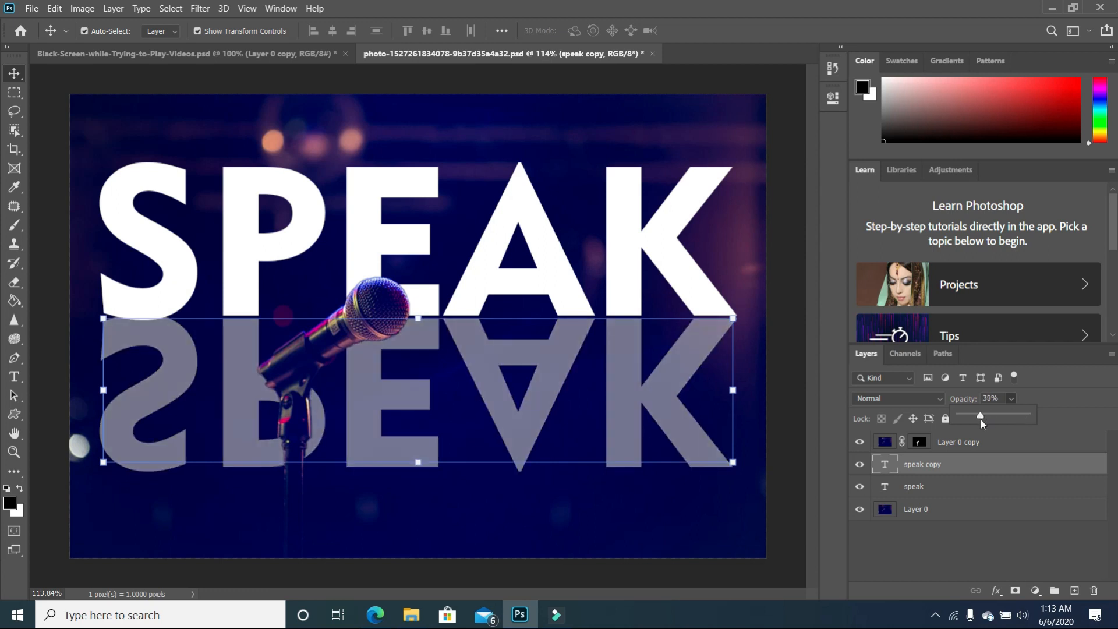
click(598, 513)
Step: Add a black-to-transparent linear gradient fill layer at 90° above the reflected text copy and clip it to that copy
click(1035, 591)
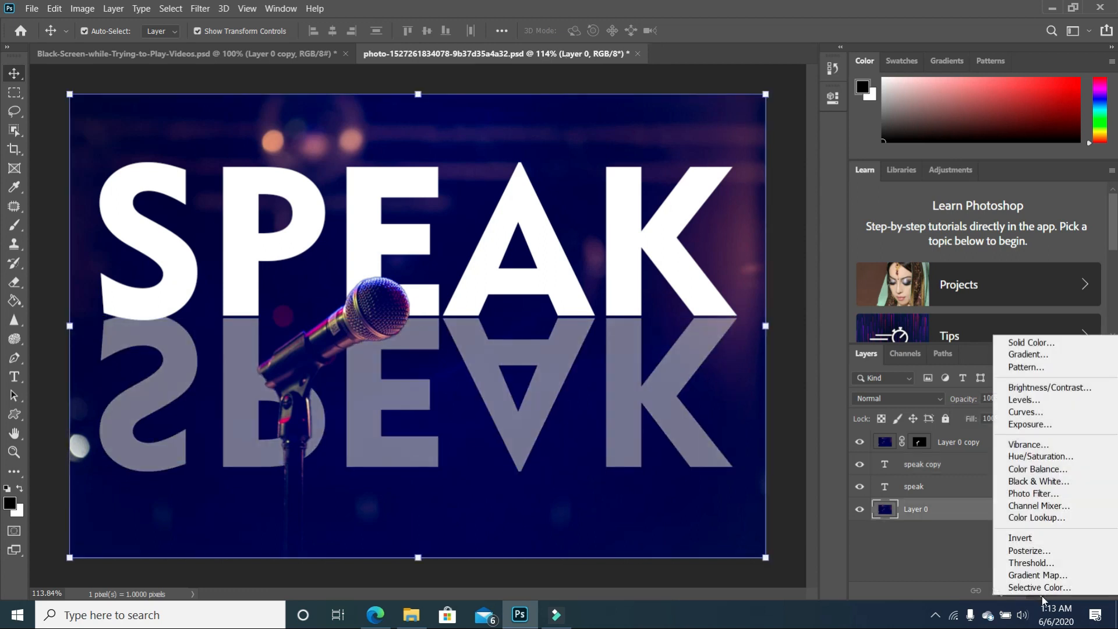
click(896, 571)
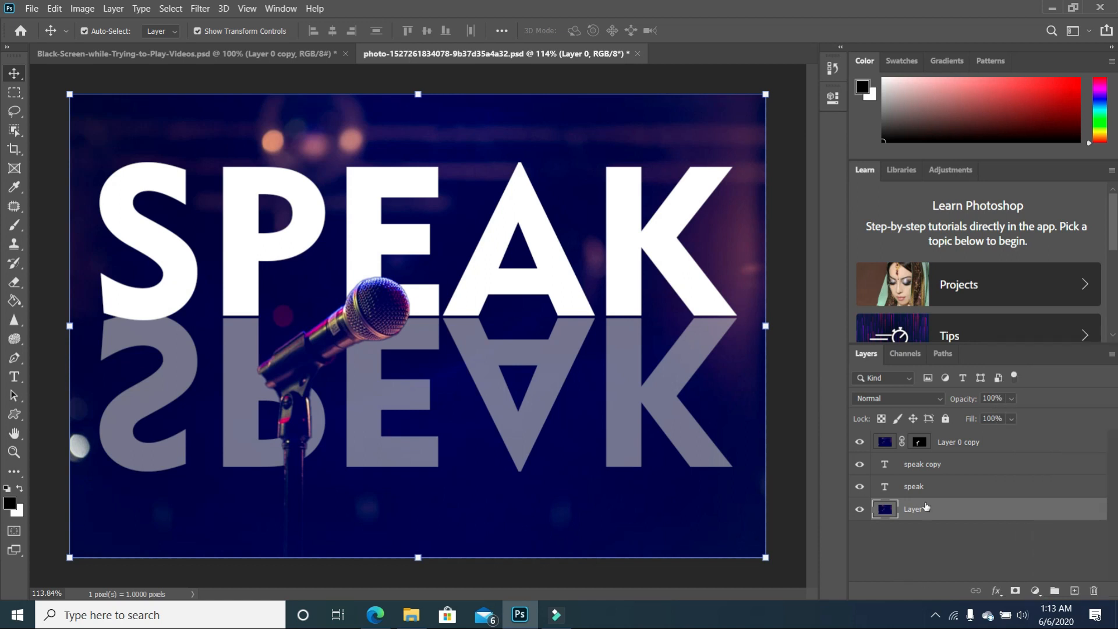
click(936, 467)
click(860, 464)
click(859, 464)
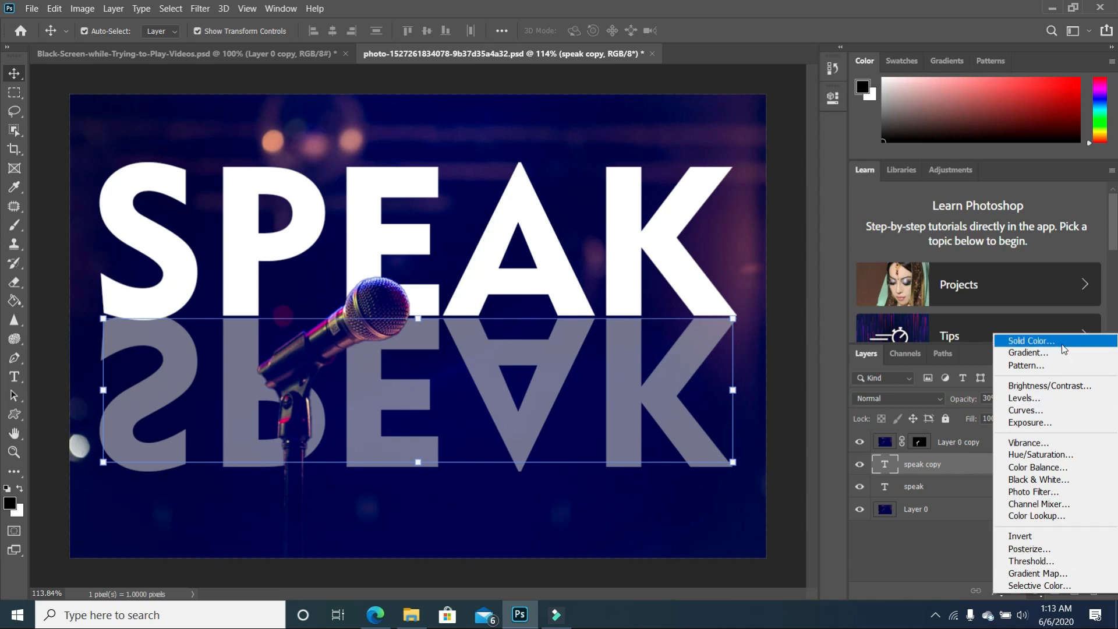
click(1047, 353)
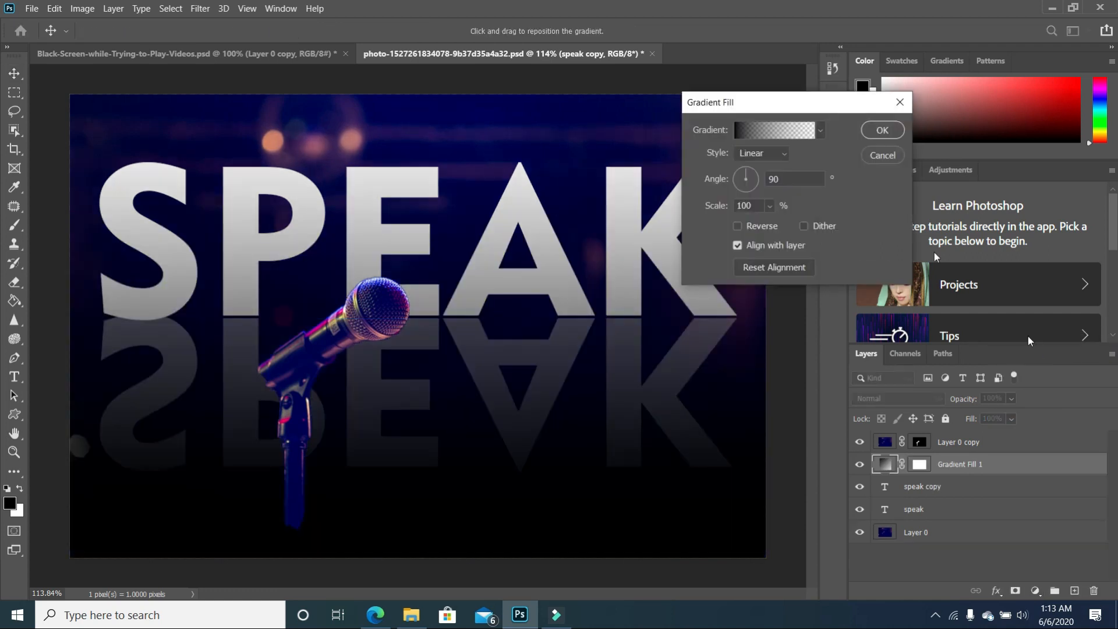
click(880, 131)
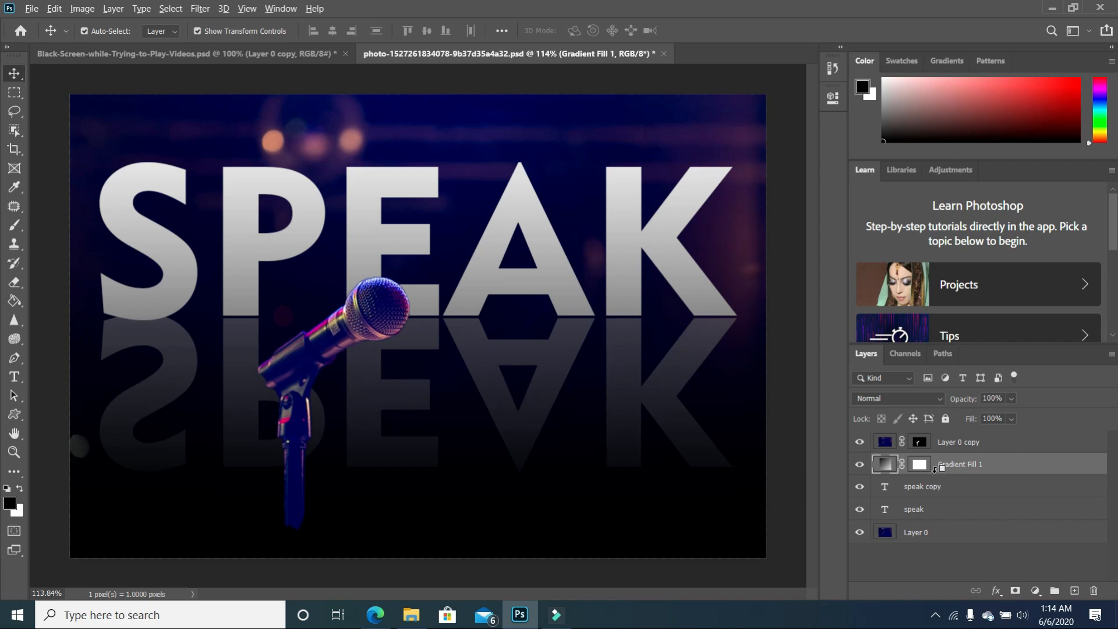
alt+click(935, 469)
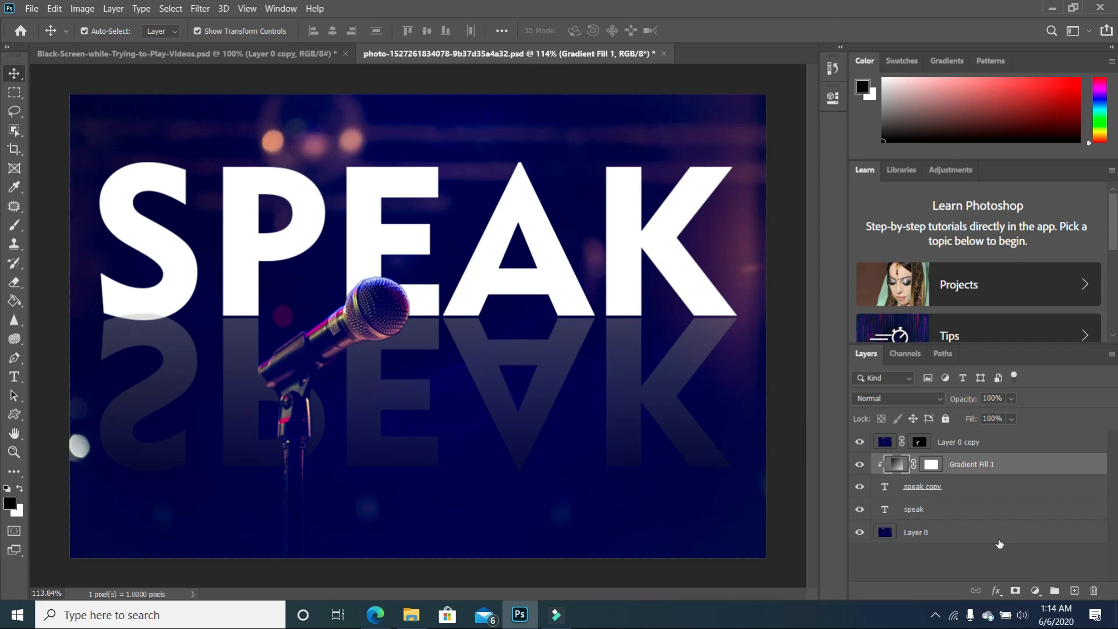
Step: Examine the available image mode and adjustment commands and the list of fill and adjustment layer types
click(54, 8)
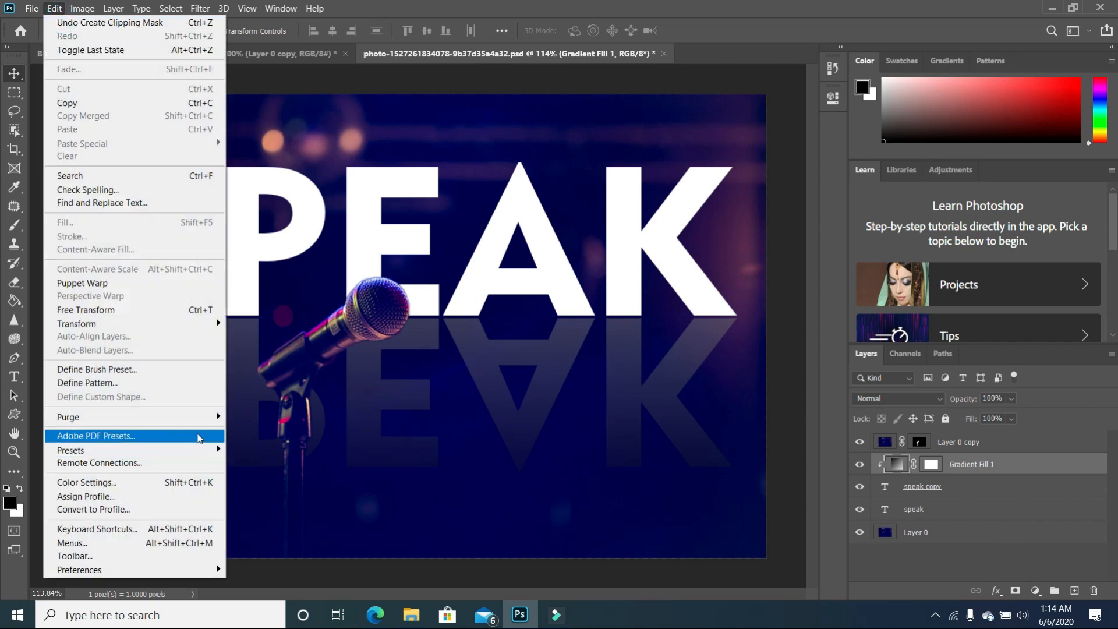
click(775, 394)
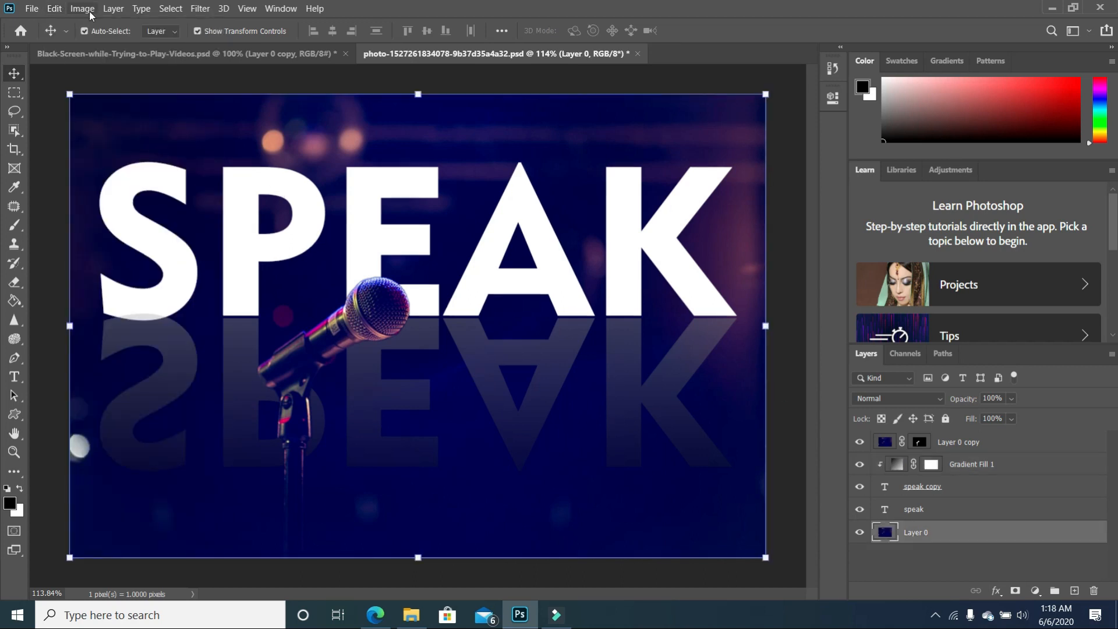
click(83, 9)
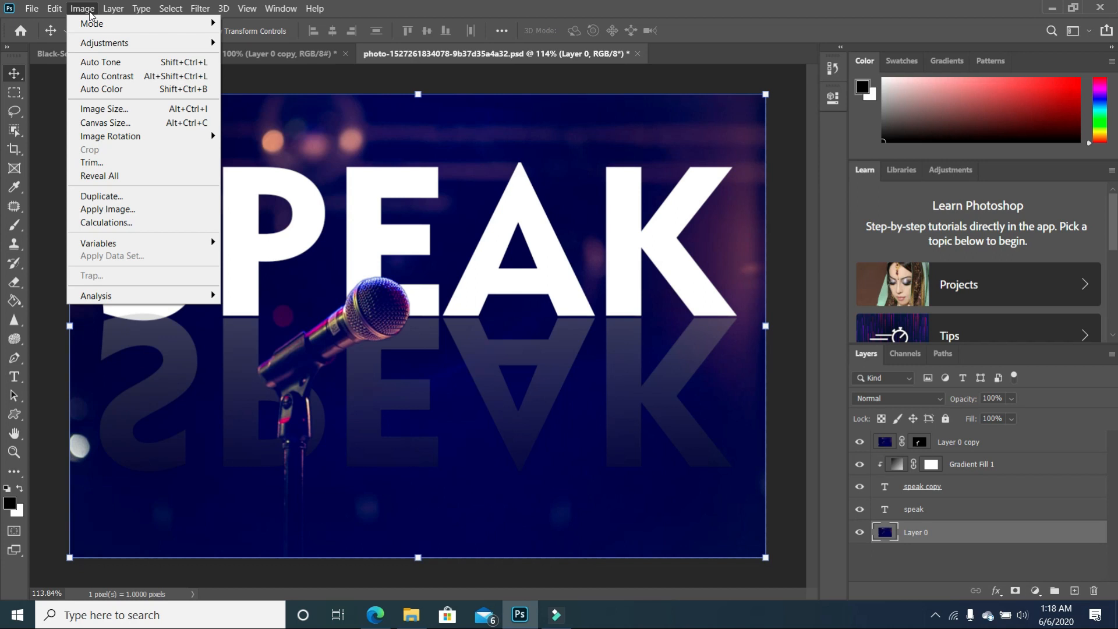
mouse_move(116, 23)
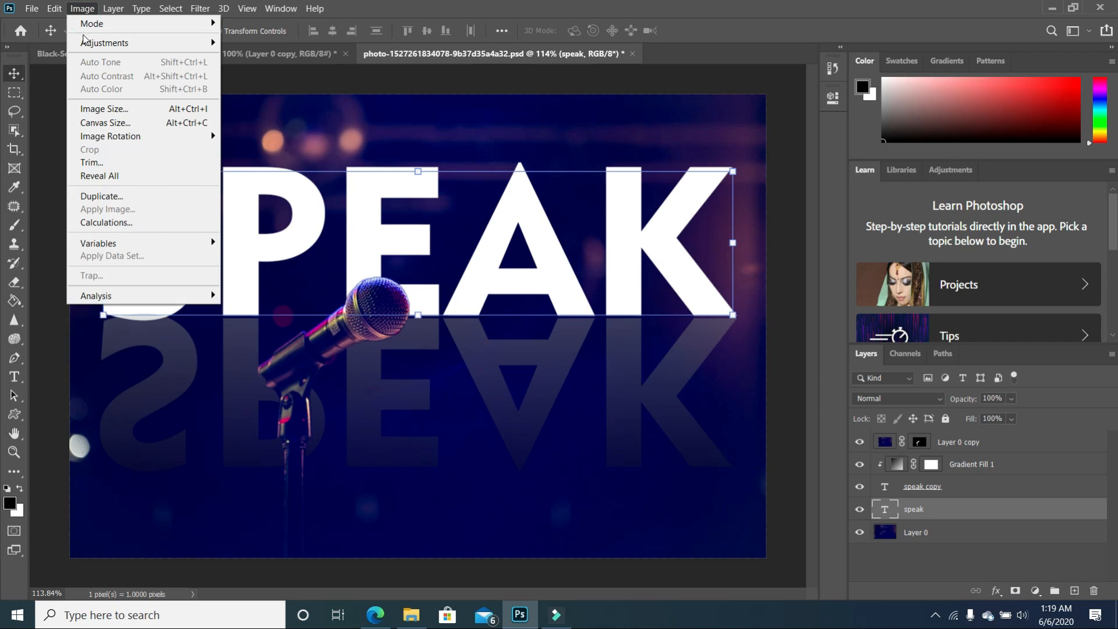
click(284, 81)
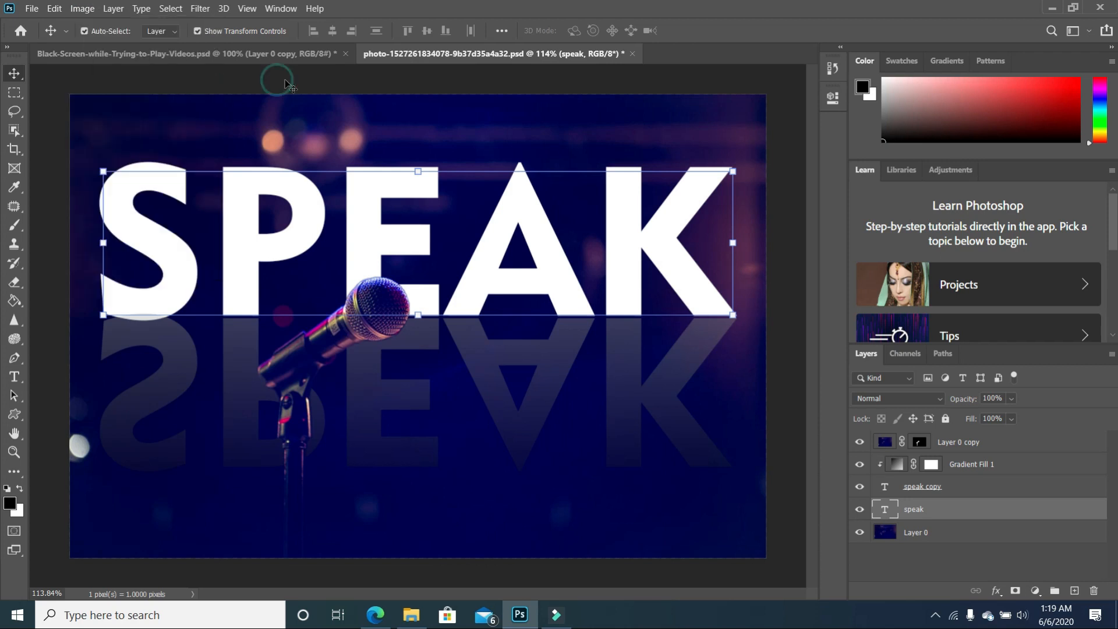
click(114, 9)
mouse_move(82, 8)
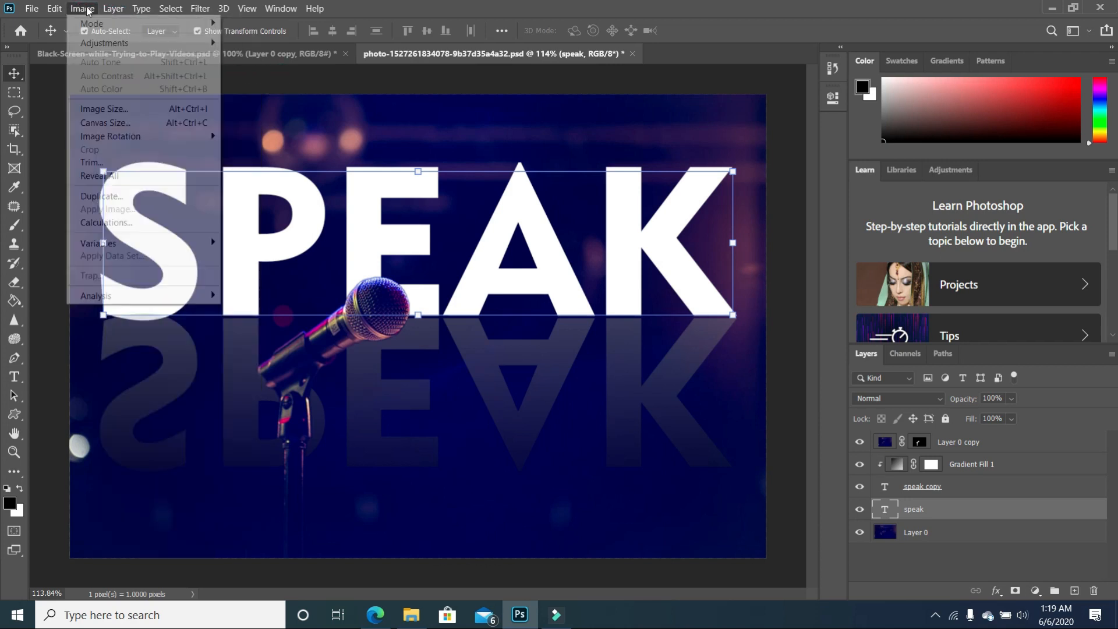
click(103, 43)
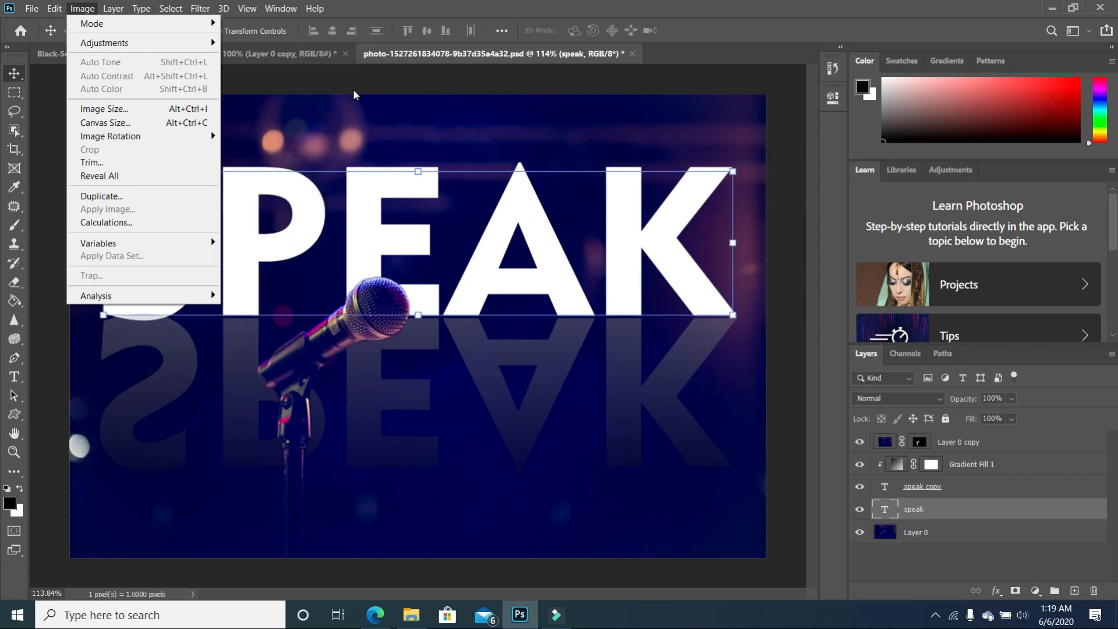
click(362, 83)
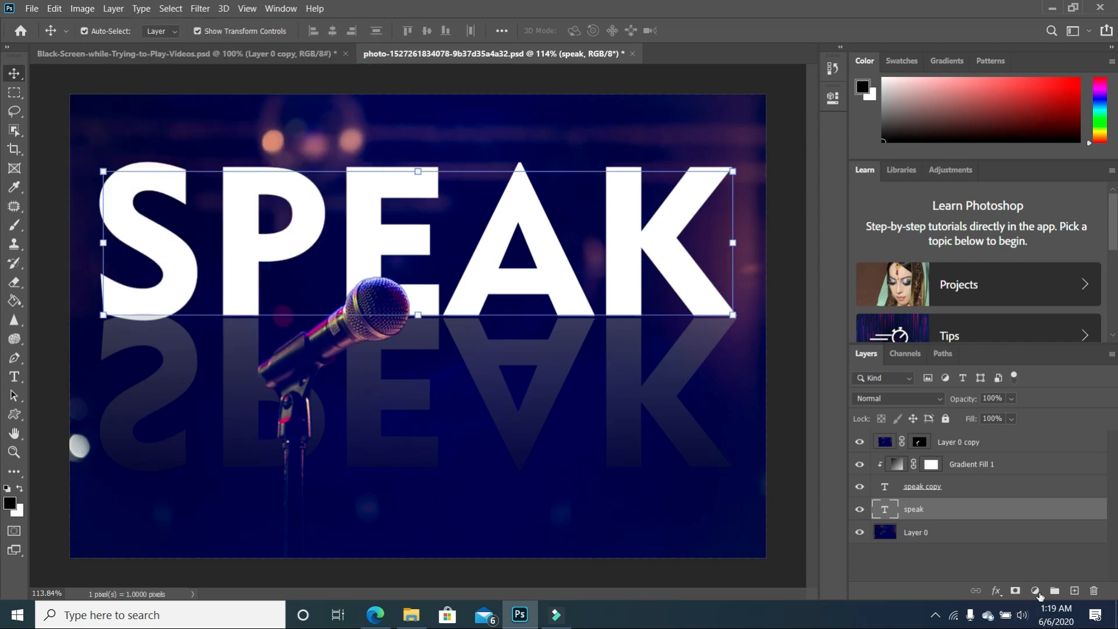
click(1039, 593)
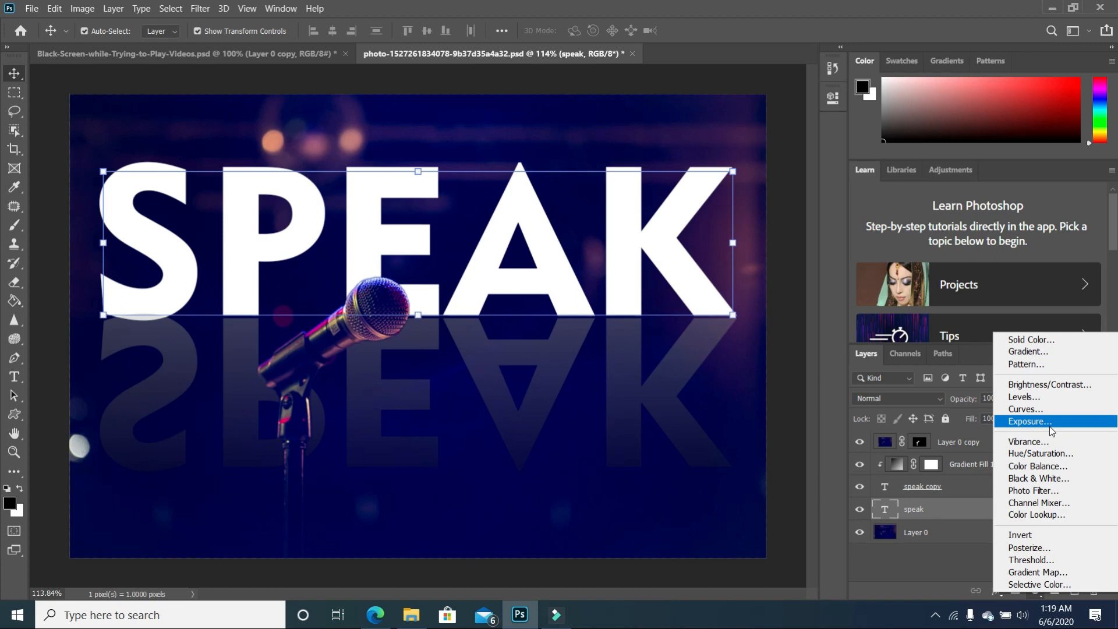
click(482, 87)
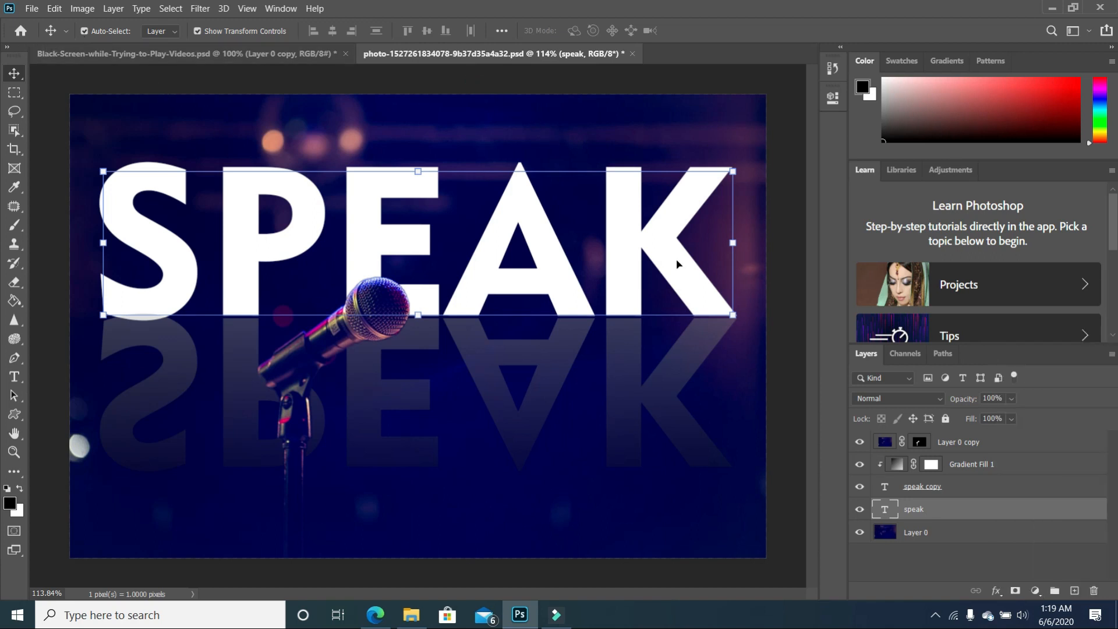
Step: Apply Hue/Saturation to the background photo on Layer 0 with hue +6, saturation +14 and lightness +10
click(939, 533)
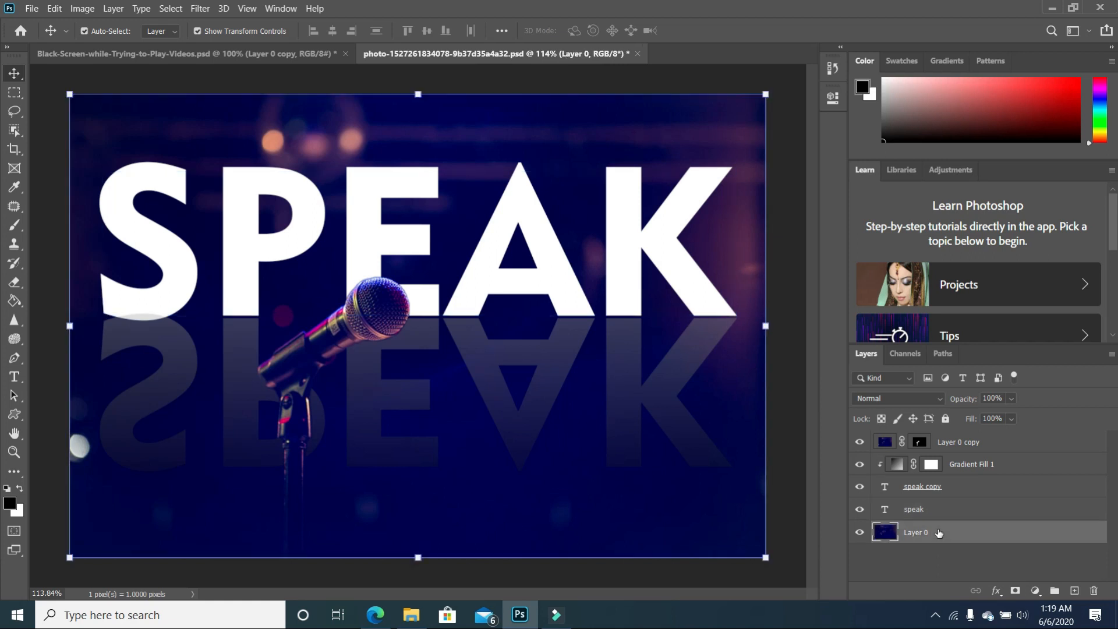
click(82, 8)
mouse_move(108, 43)
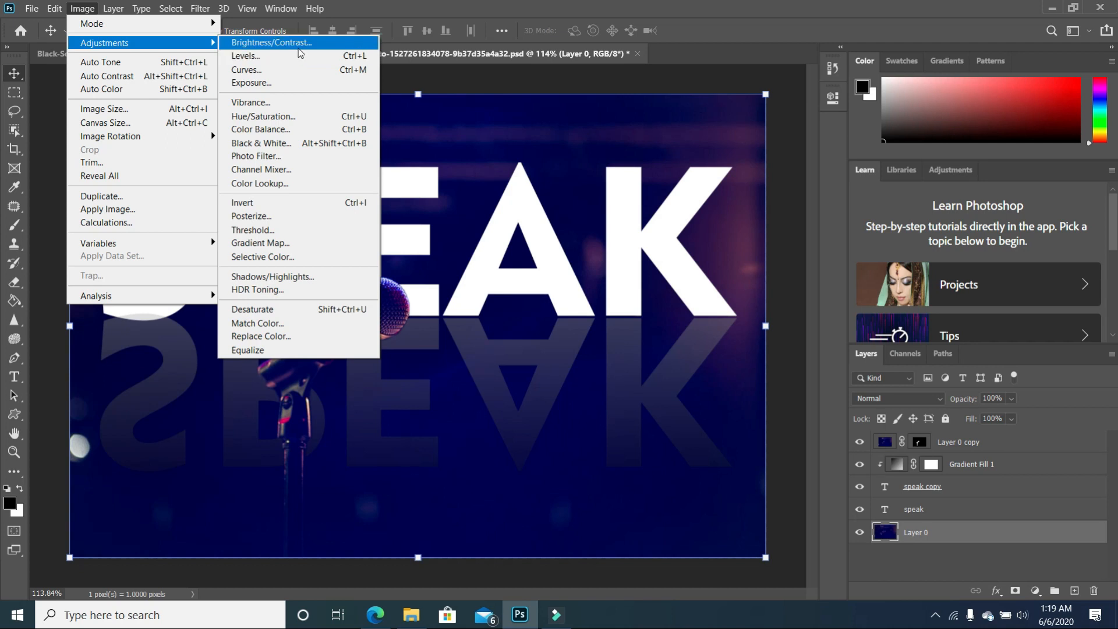
click(286, 113)
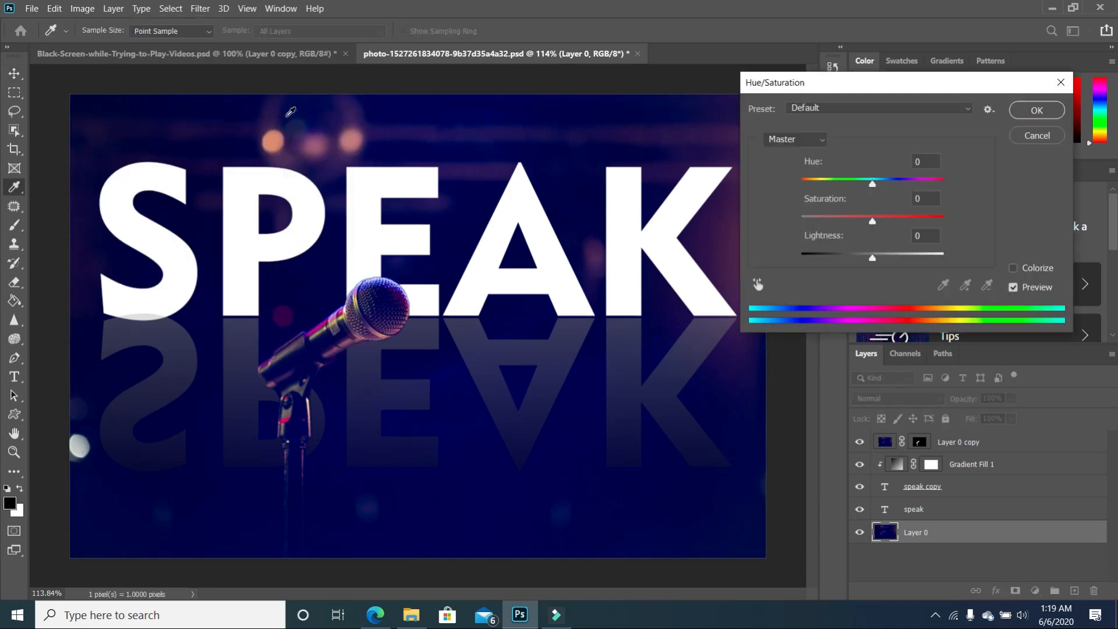
drag(872, 183, 897, 183)
drag(872, 220, 868, 220)
drag(871, 255, 886, 253)
drag(897, 183, 878, 186)
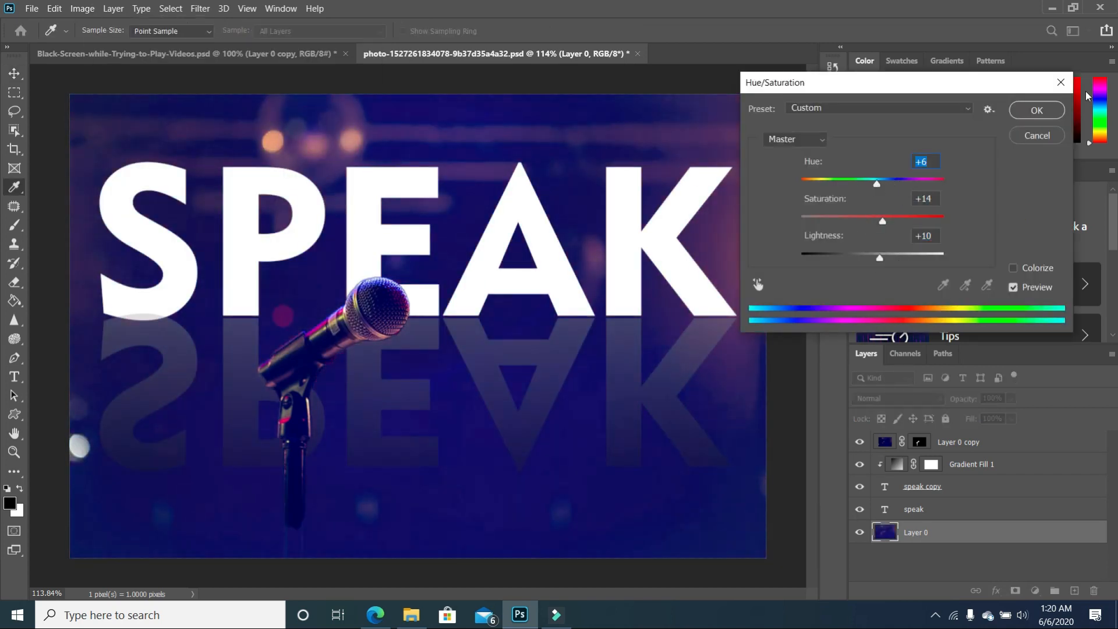
click(1032, 110)
key(v)
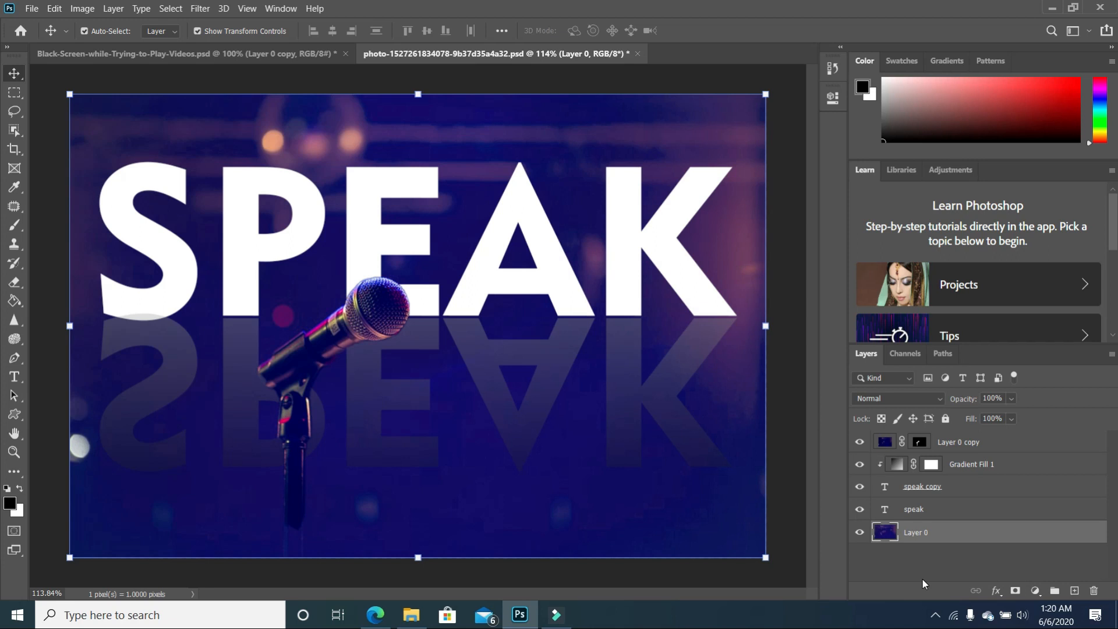
Step: Undo the Hue/Saturation change applied directly to Layer 0
click(923, 579)
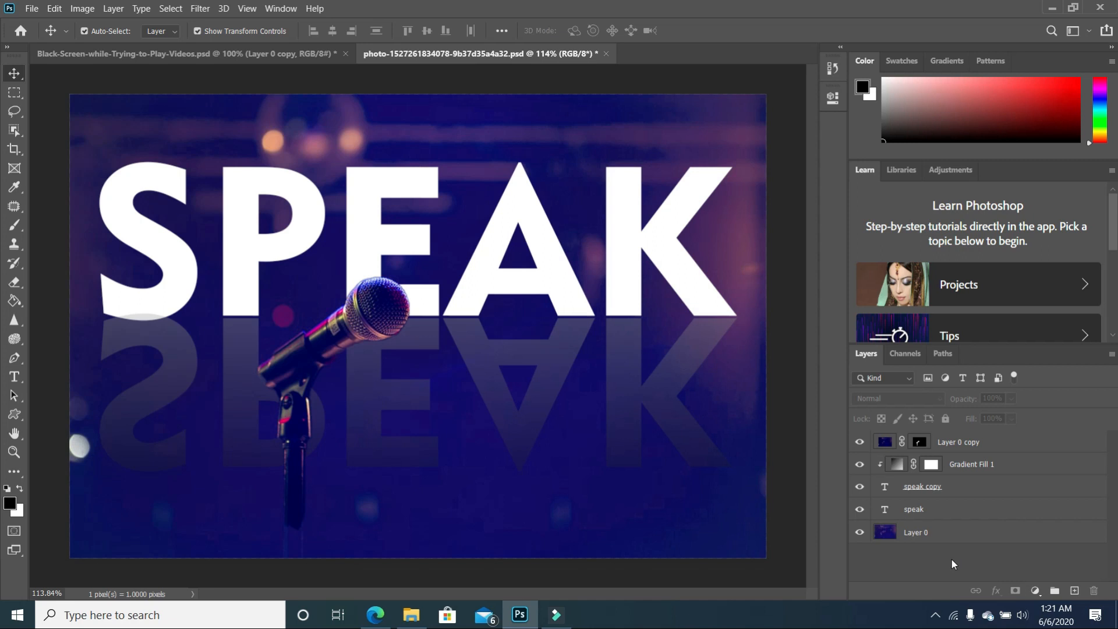
click(935, 616)
click(804, 578)
key(ctrl+z)
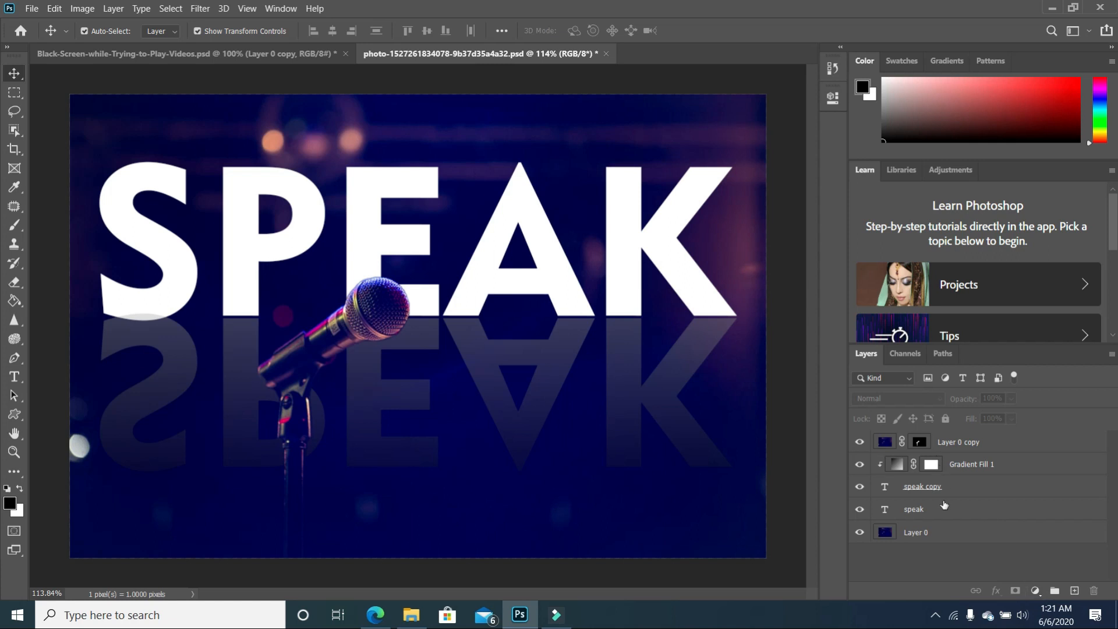
Step: Add a Hue/Saturation adjustment layer above Layer 0 with hue +25 and saturation -18
click(950, 533)
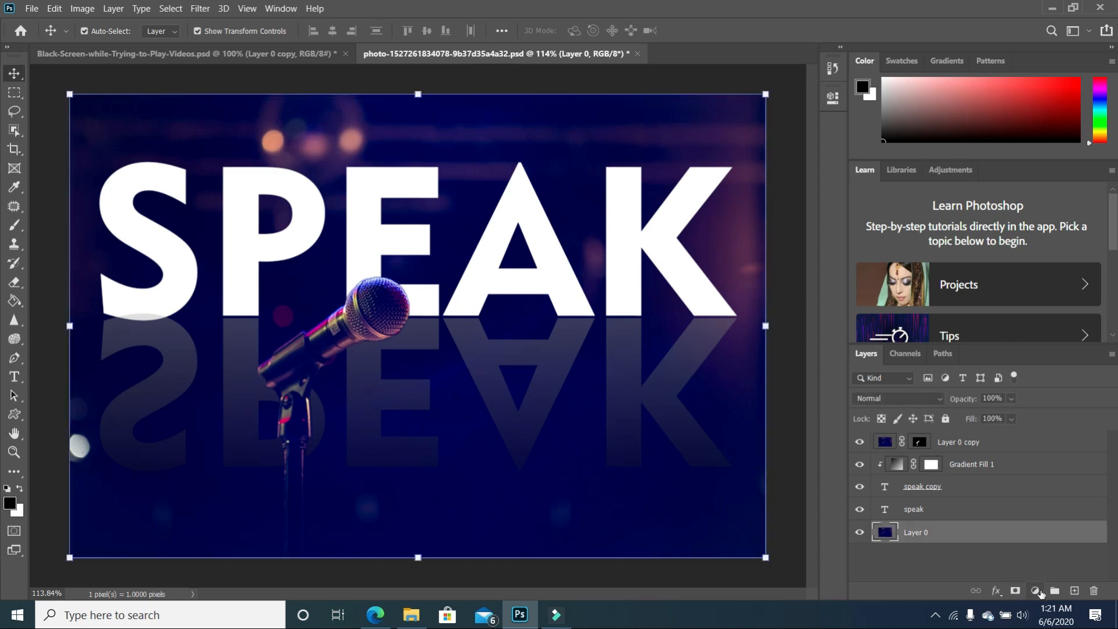
click(1036, 590)
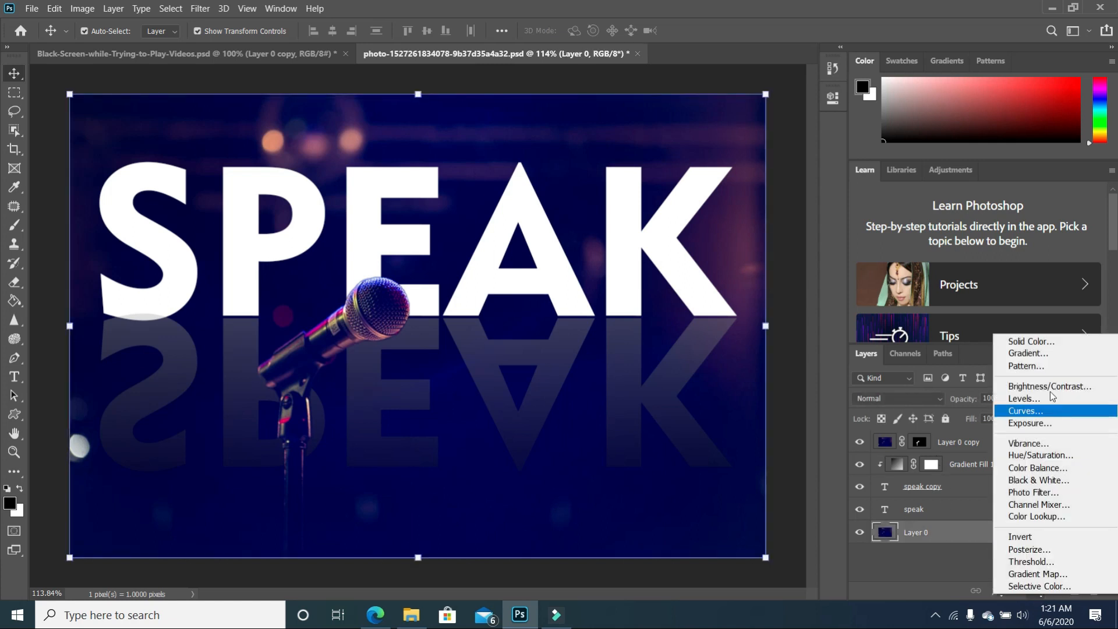
click(1033, 454)
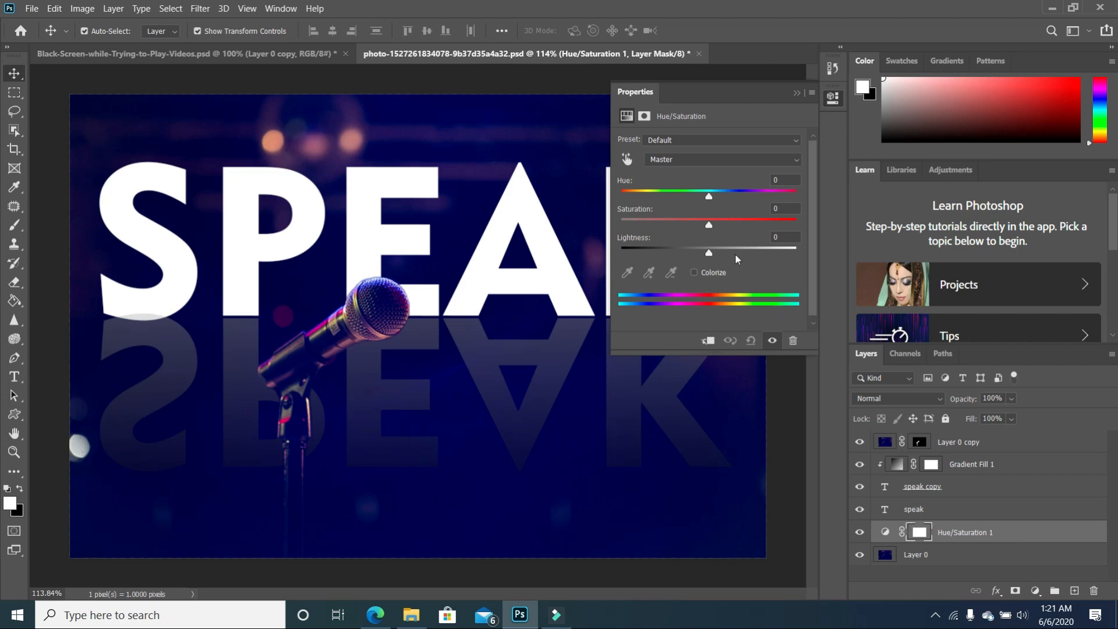
drag(709, 196, 693, 226)
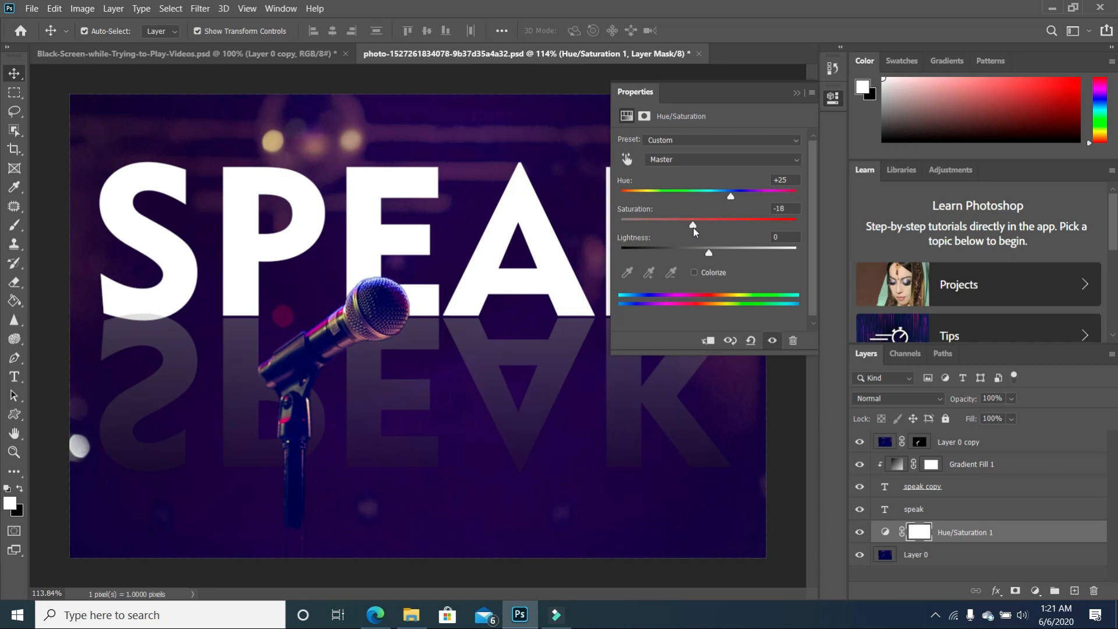
click(796, 94)
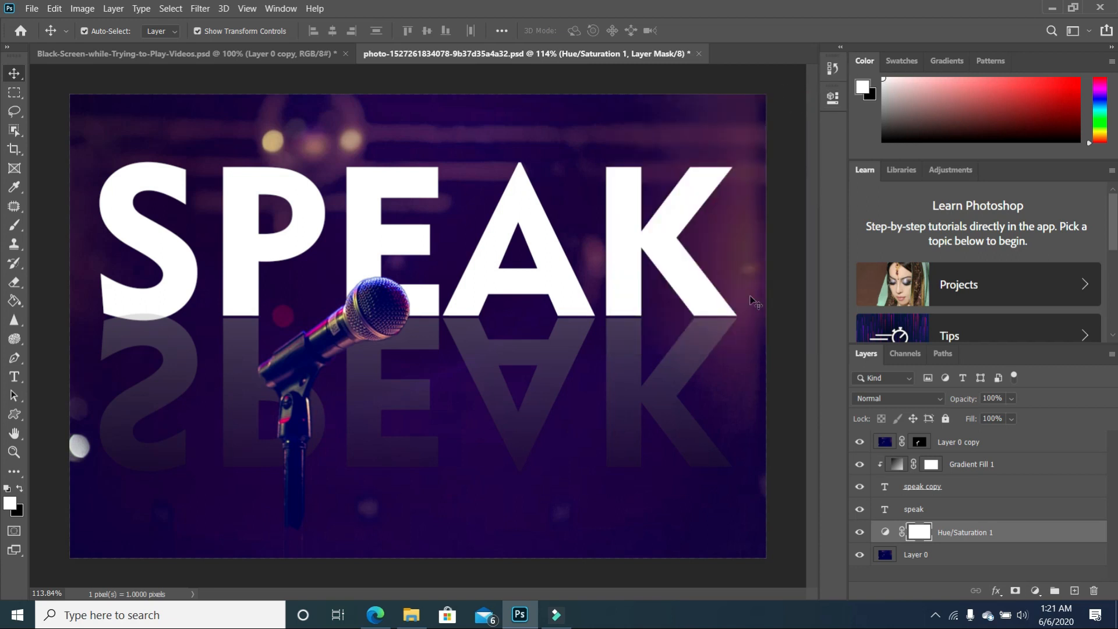
Step: Move the Hue/Saturation layer above Layer 0 copy, clip it to that layer, and toggle its visibility to compare
drag(969, 533, 985, 430)
drag(964, 532, 980, 440)
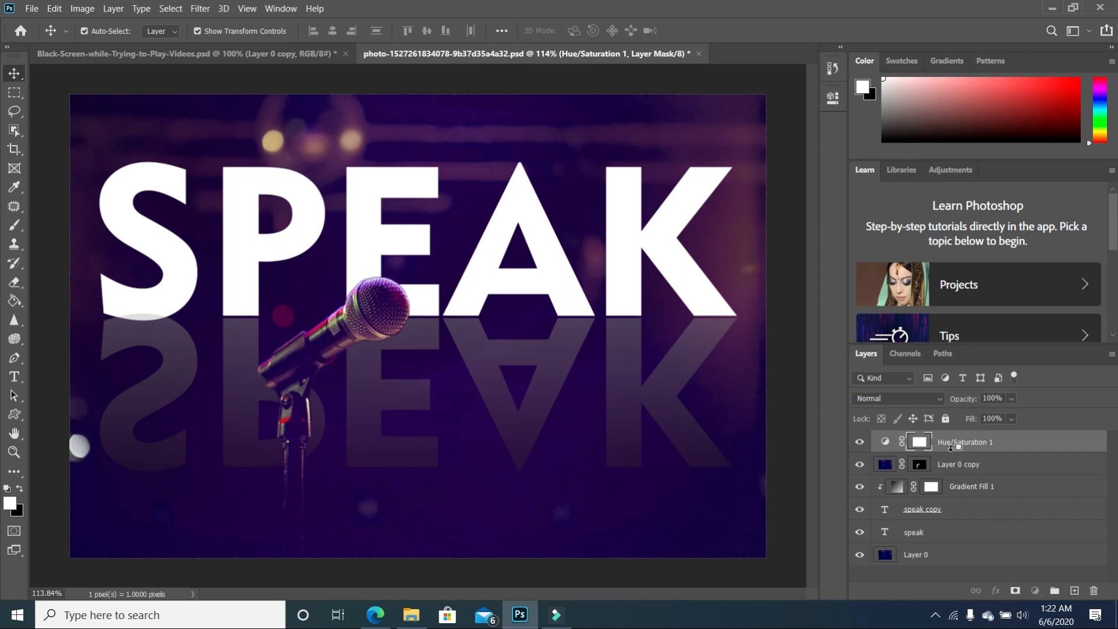
alt+click(951, 452)
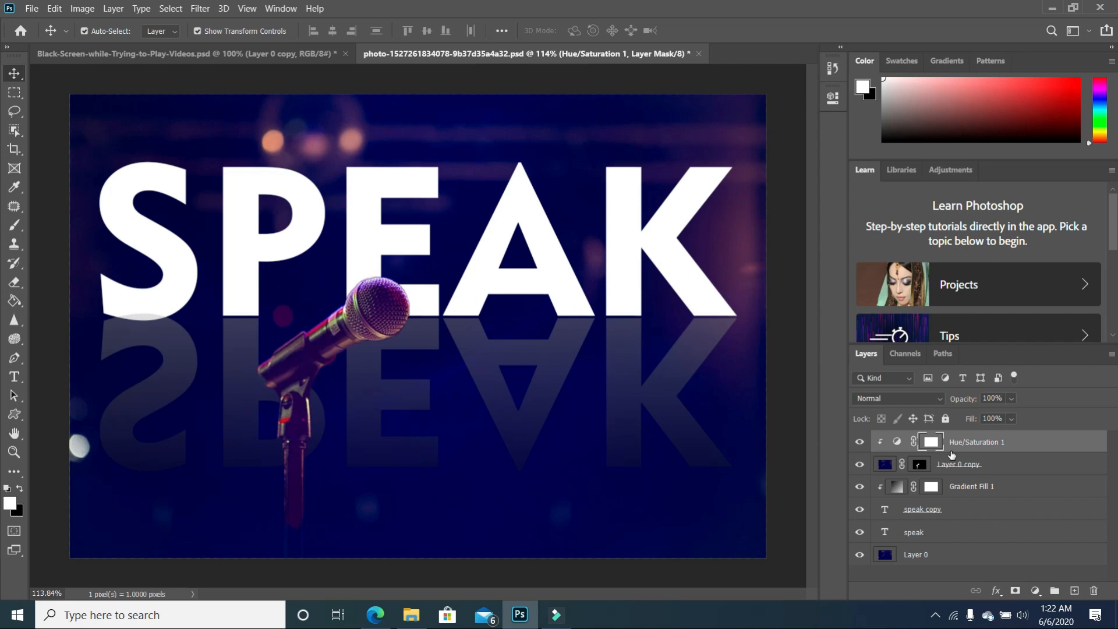
click(859, 443)
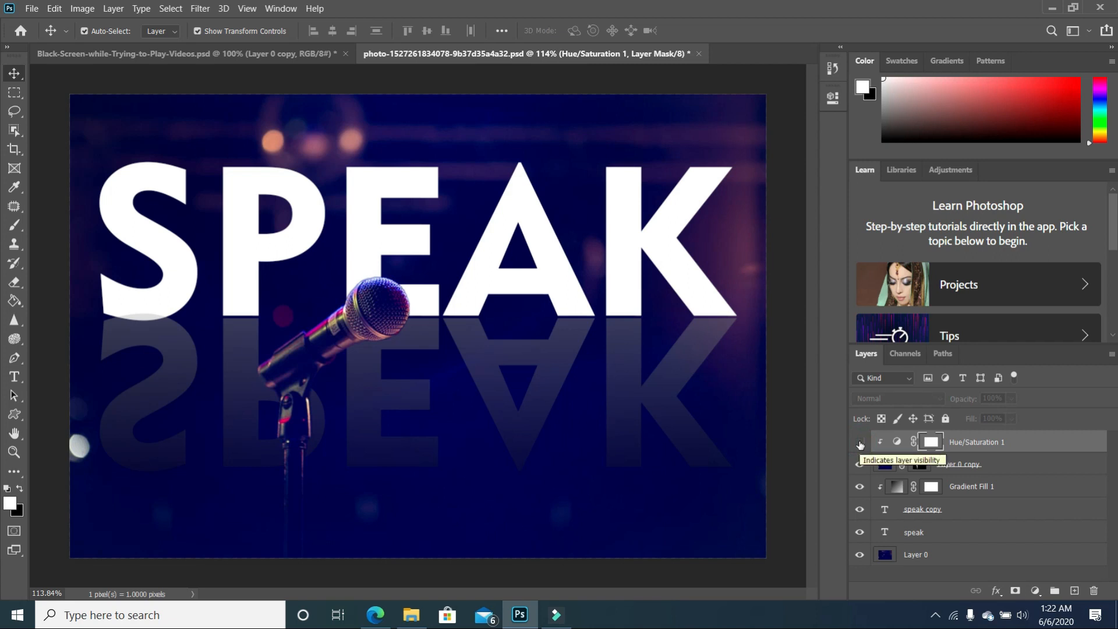
Step: Resize the image to 5 inches wide with Resample on (Preserve Details 2.0) and width and height linked
click(82, 8)
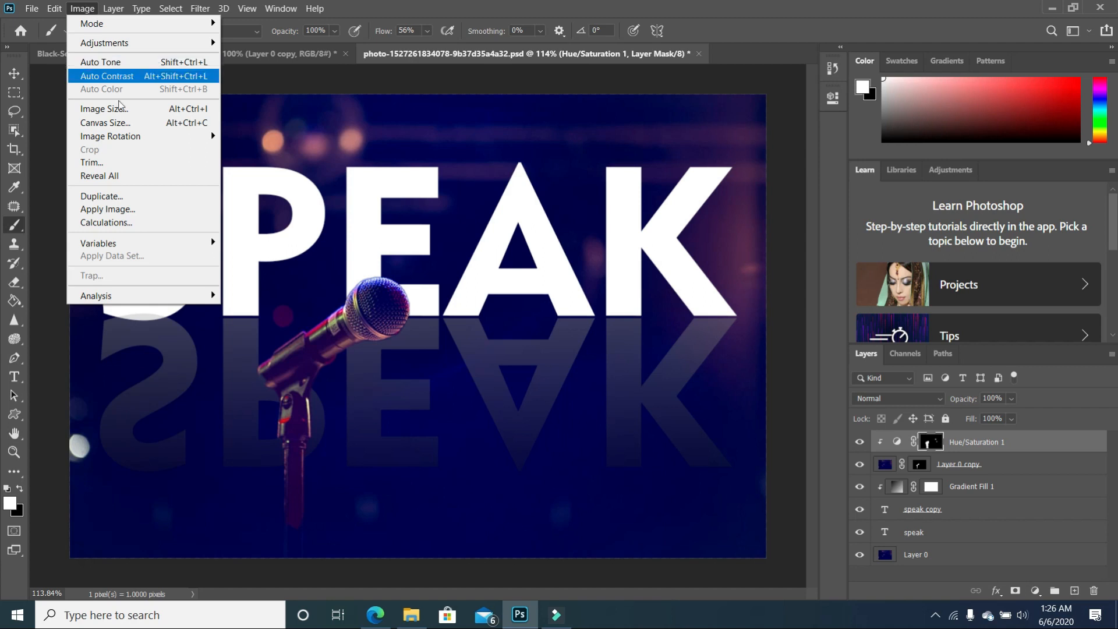
click(104, 109)
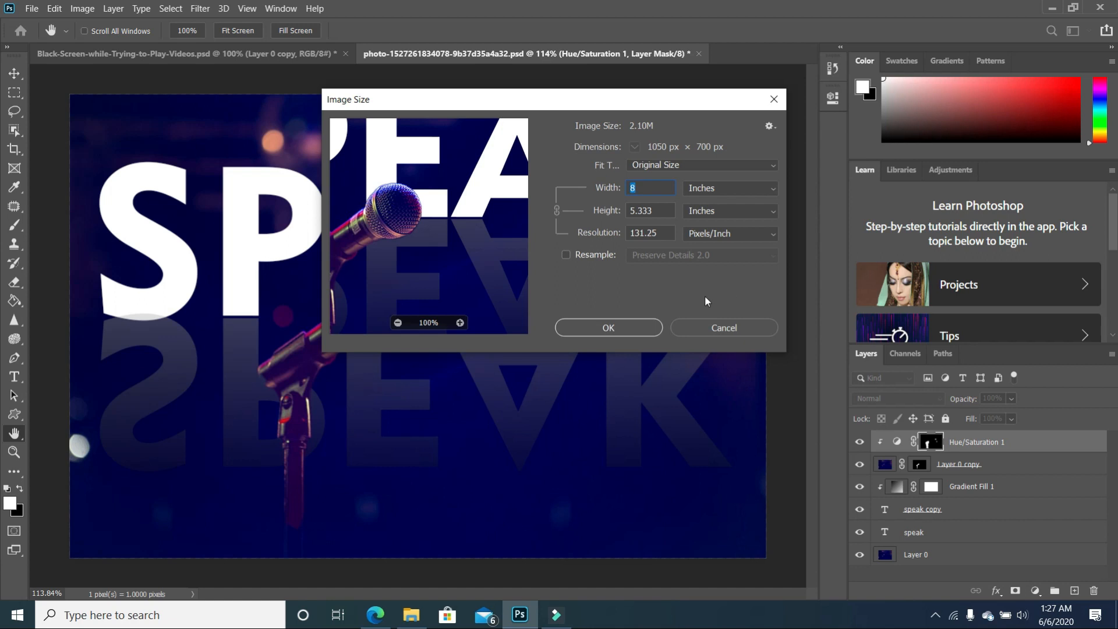
click(566, 255)
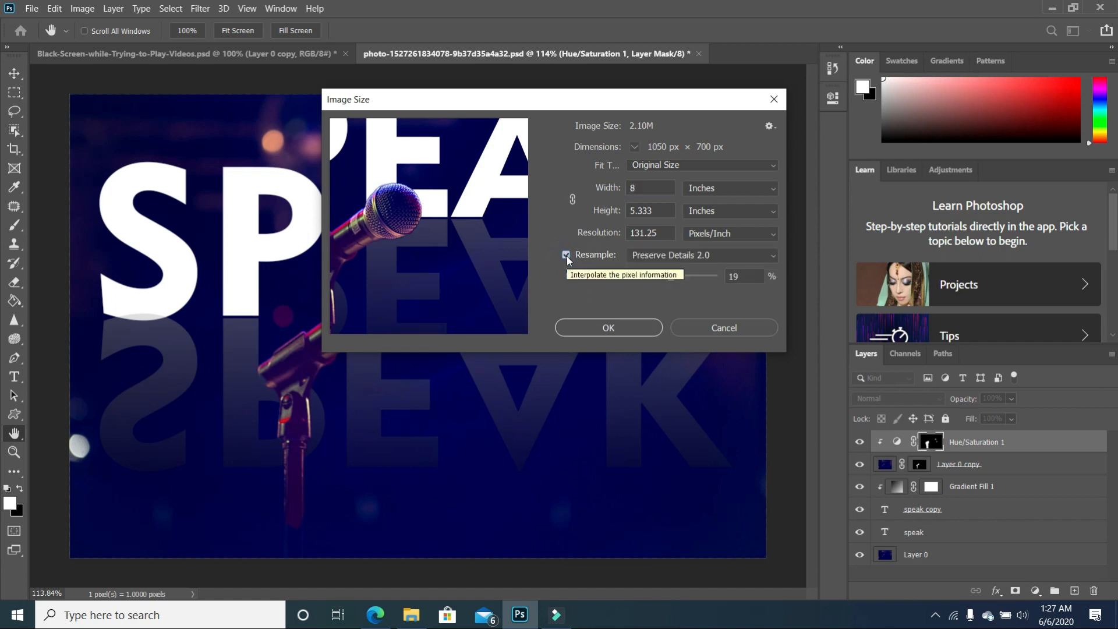
click(573, 200)
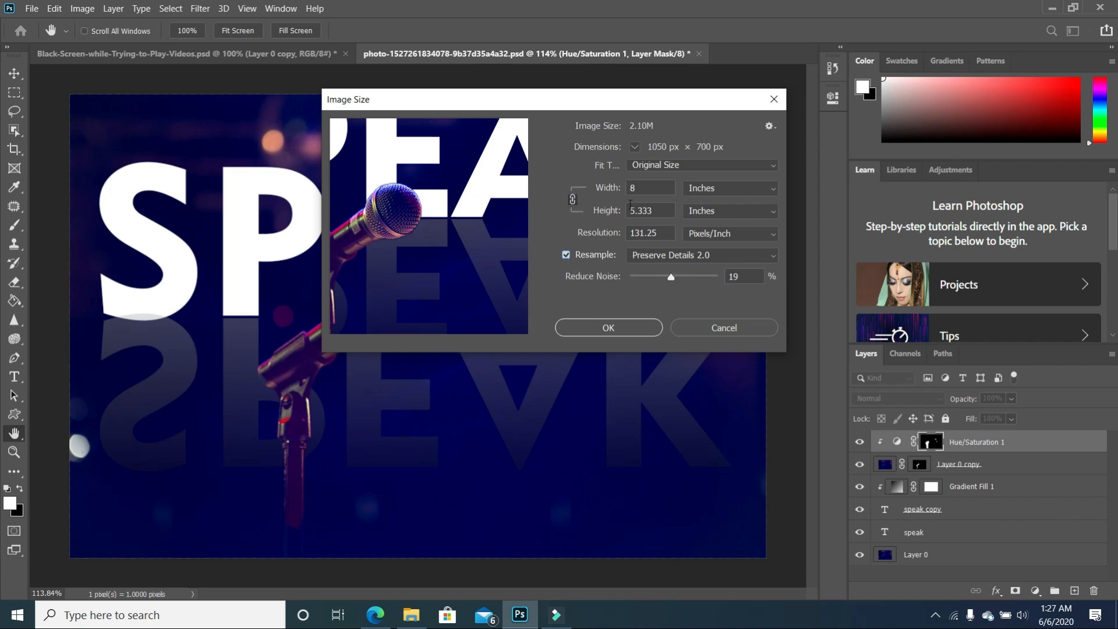
double_click(649, 188)
text(5)
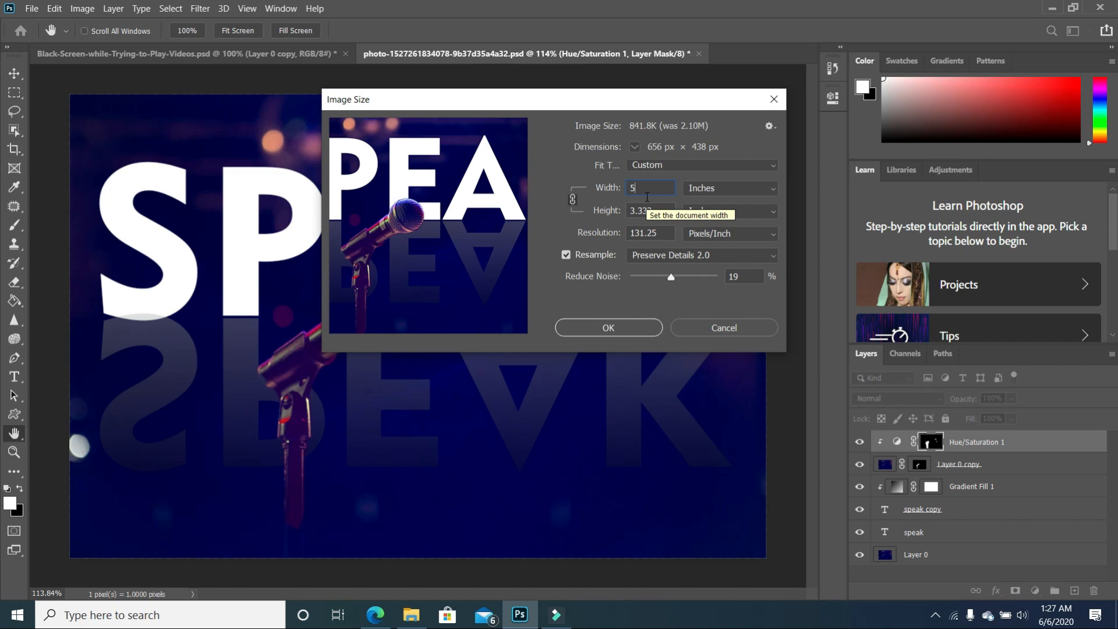
click(625, 327)
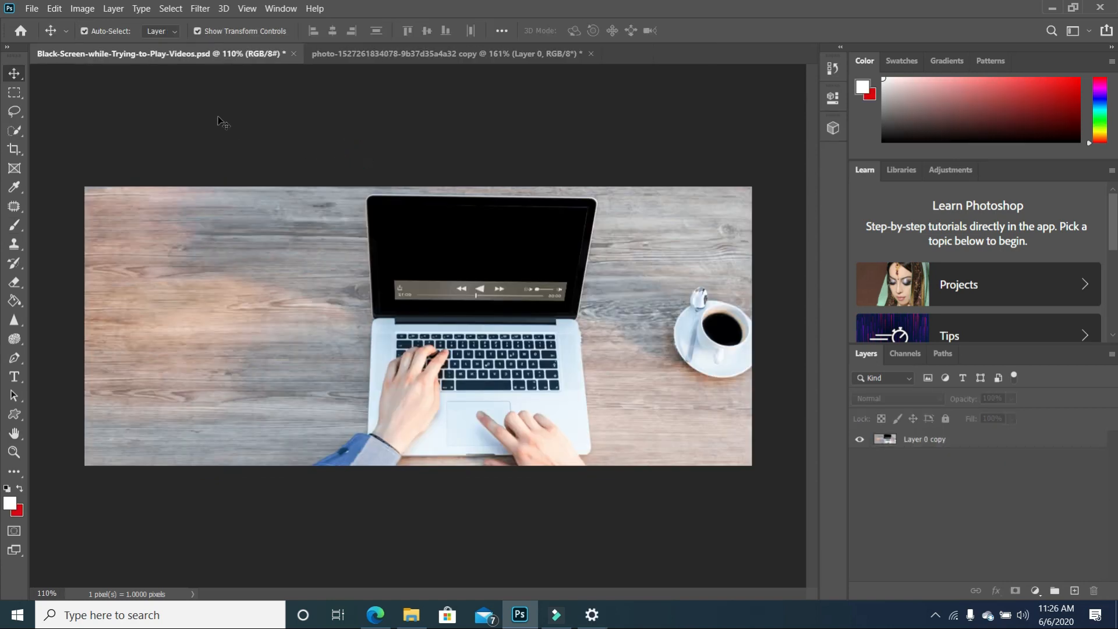
Step: Examine the available layer and type commands, including the Character and Paragraph settings
click(114, 9)
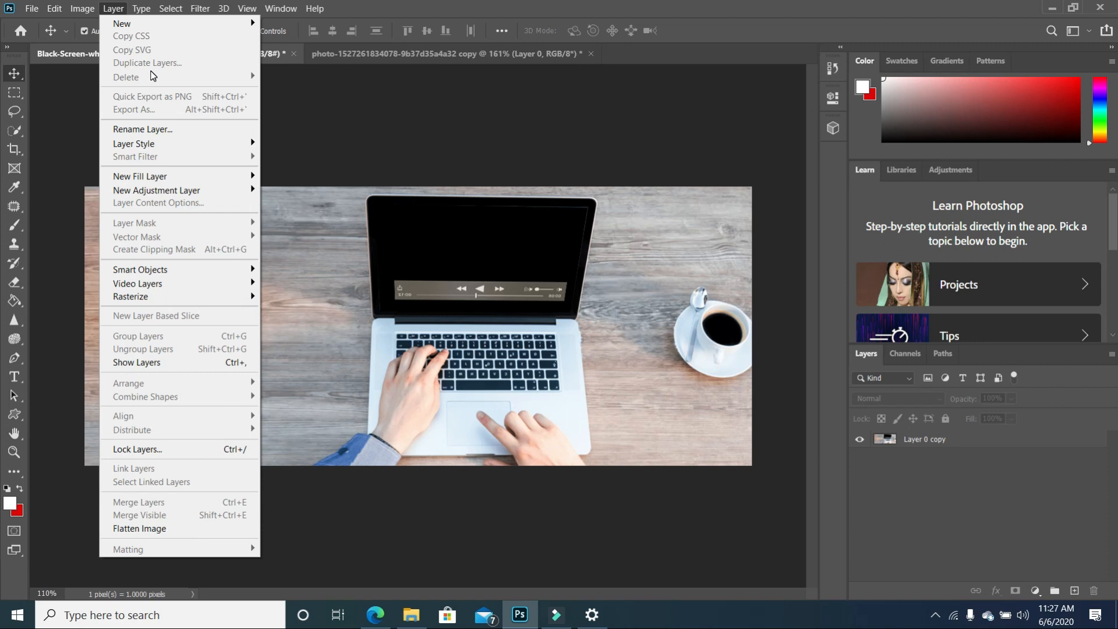
click(143, 9)
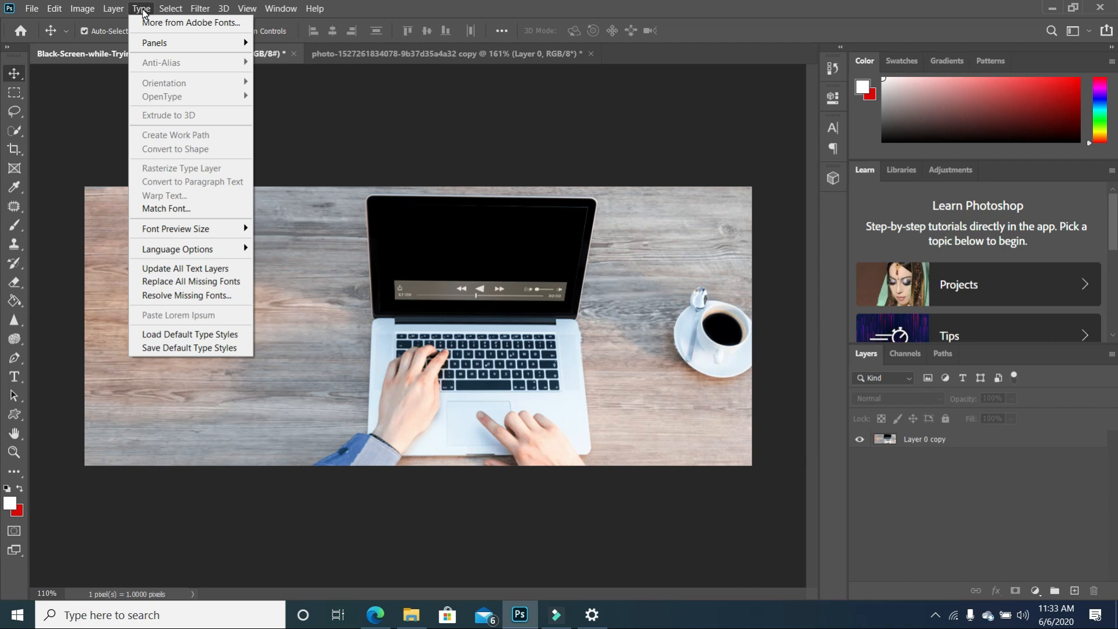
mouse_move(151, 47)
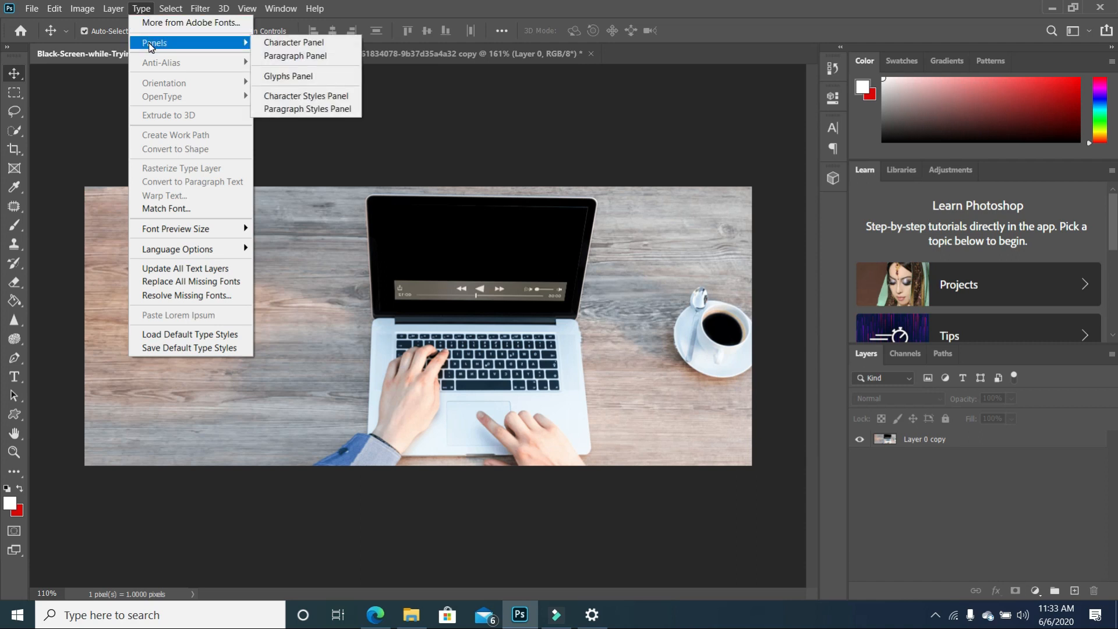
click(293, 43)
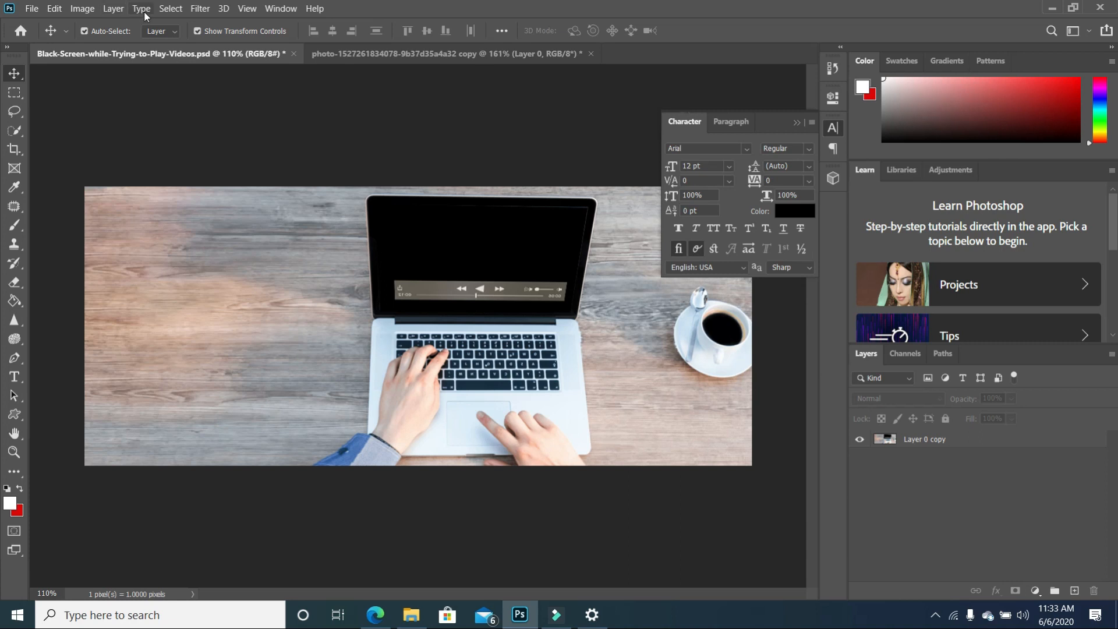
click(731, 122)
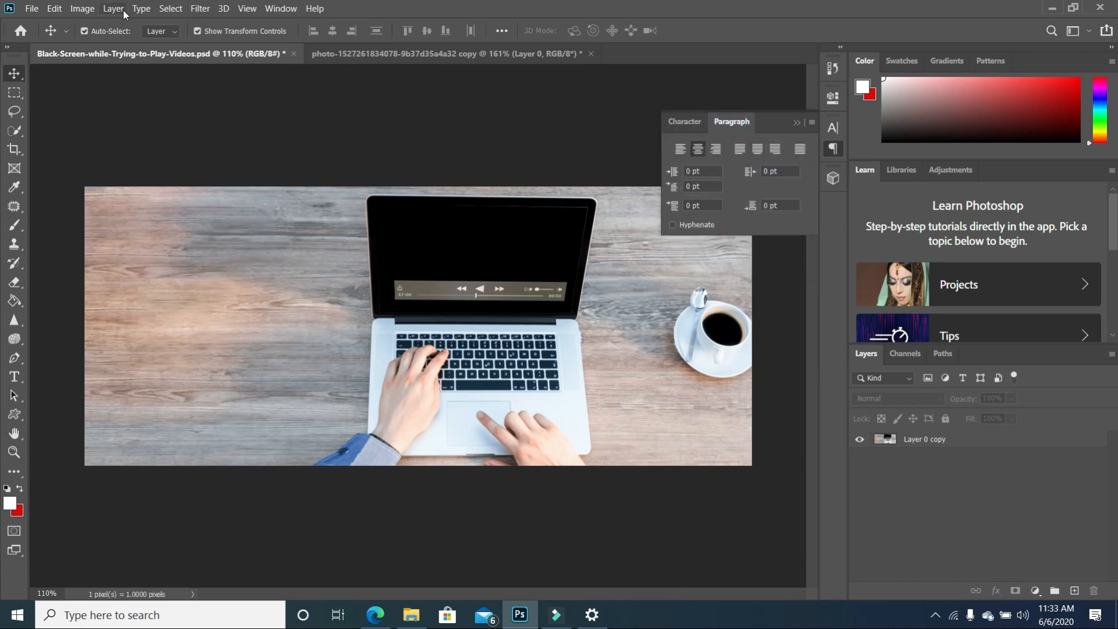
click(797, 121)
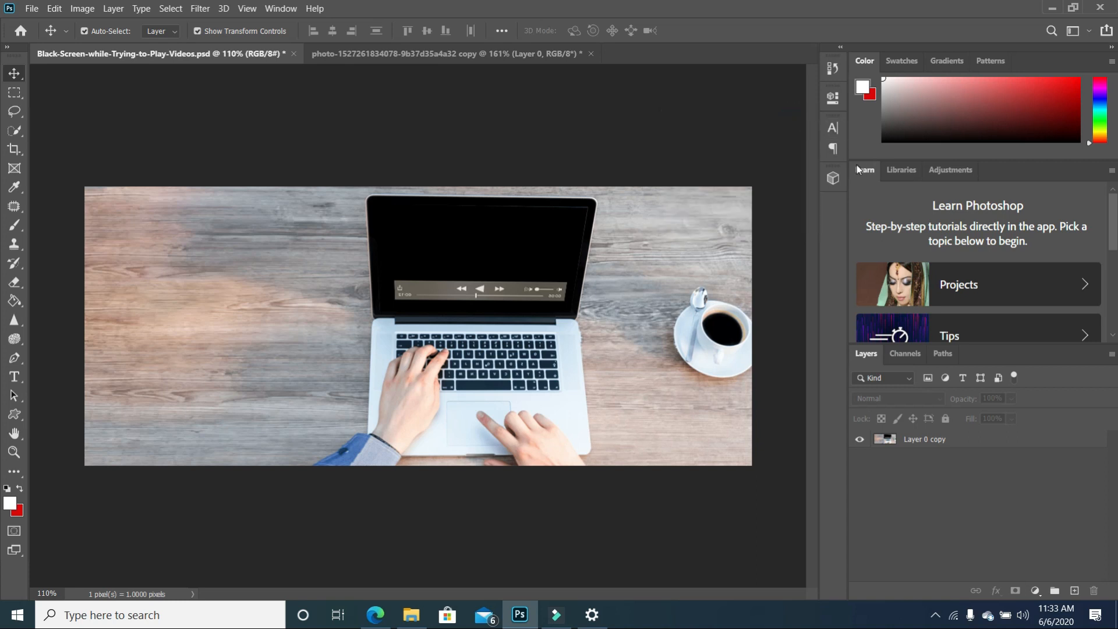
click(142, 9)
mouse_move(156, 47)
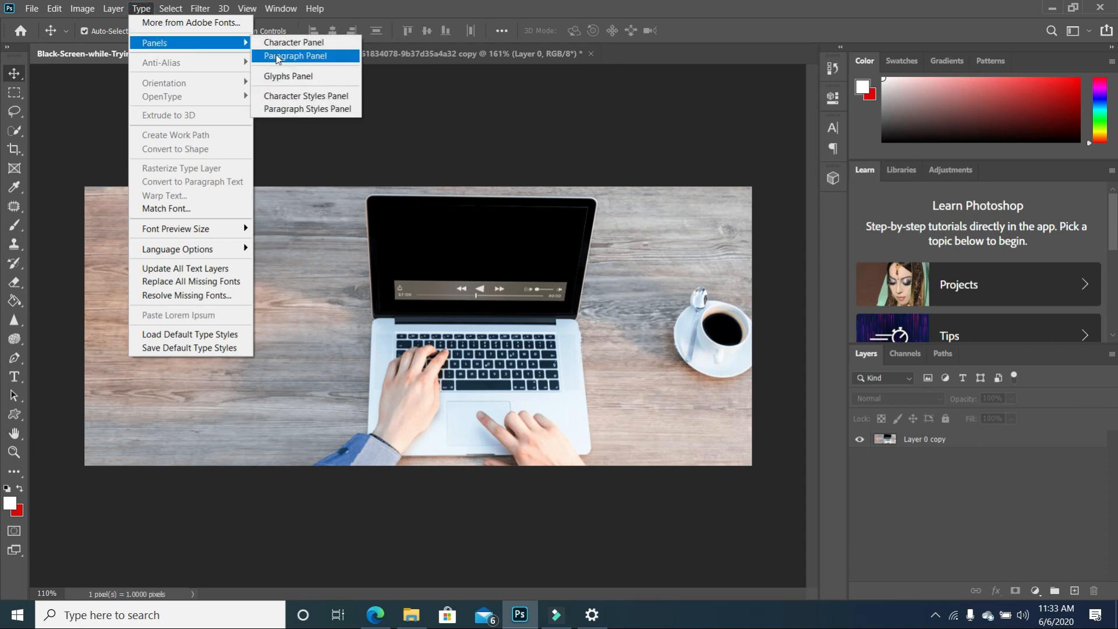
click(413, 159)
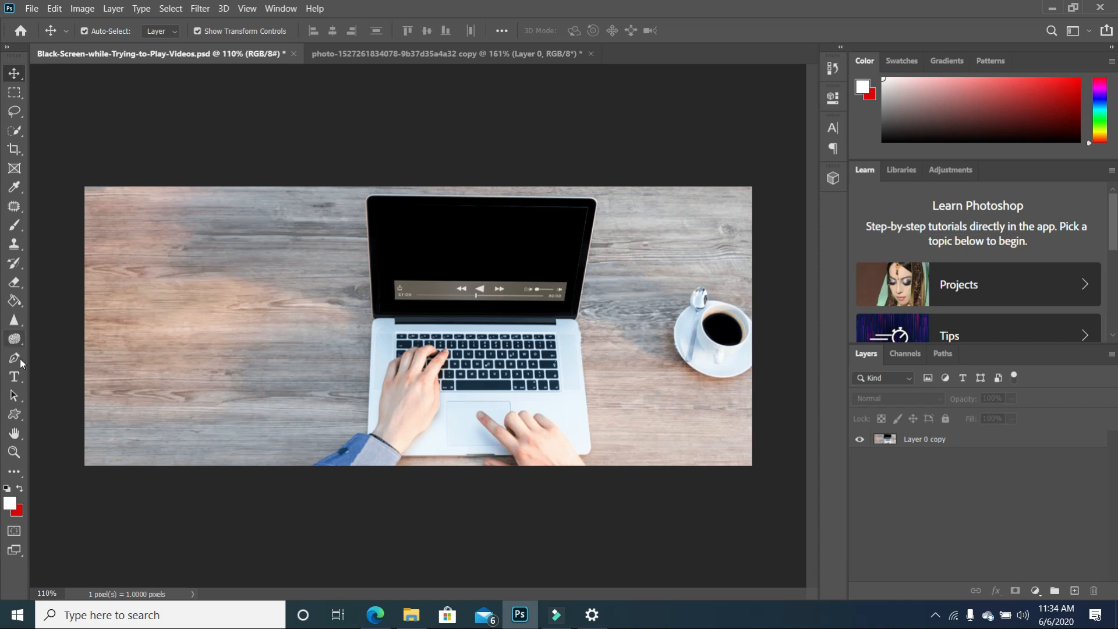
Step: Start a point text layer near the laptop photo's upper-left corner and fill it with Lorem Ipsum placeholder text
click(23, 379)
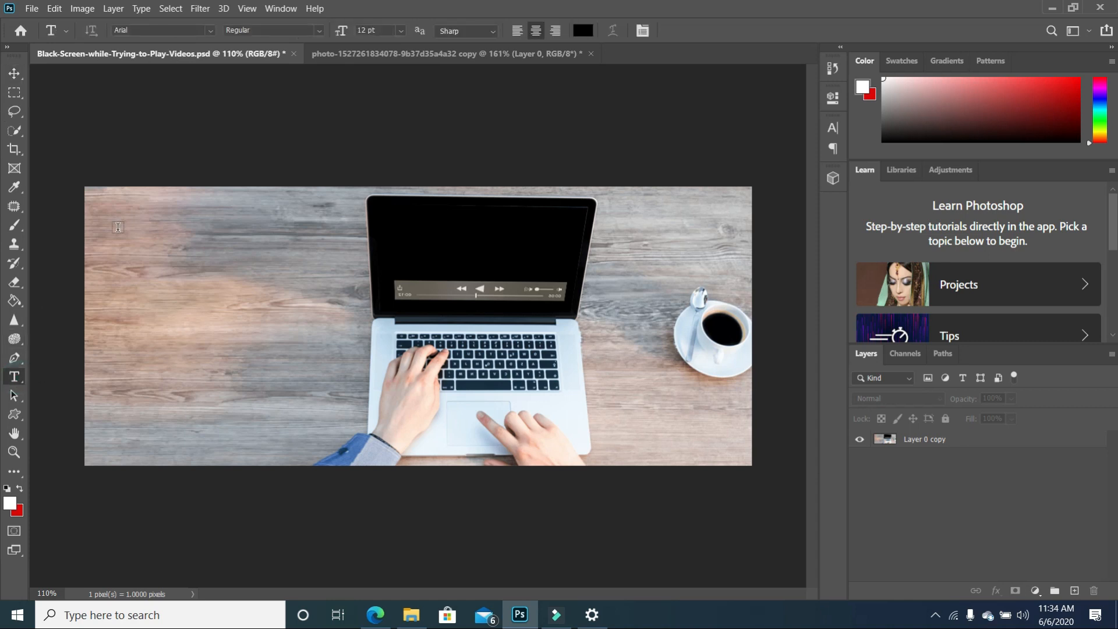
click(121, 229)
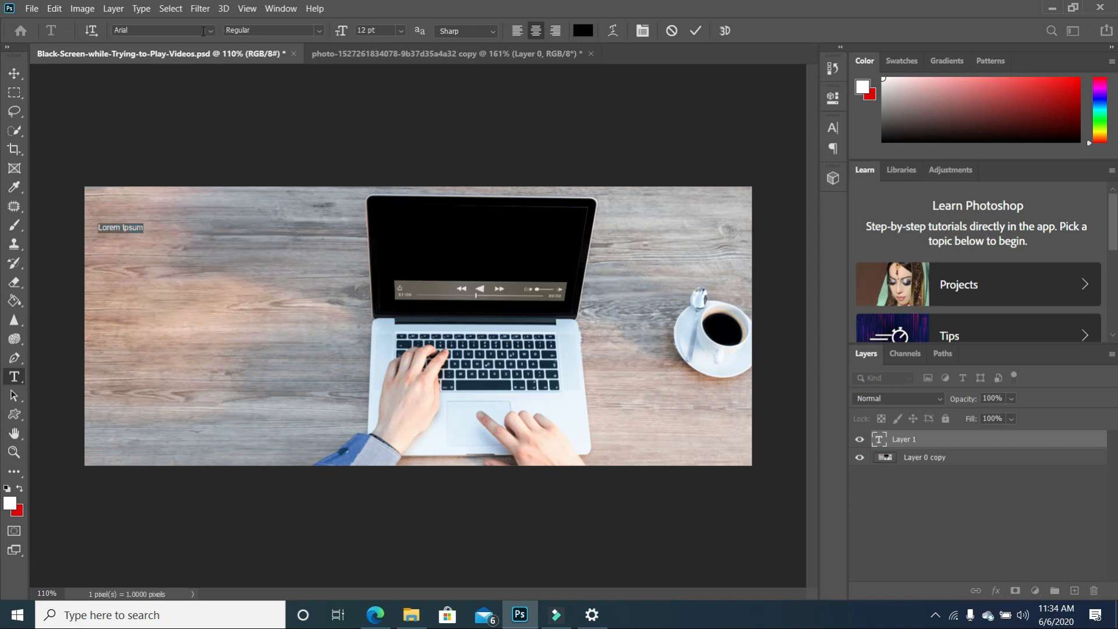
click(141, 8)
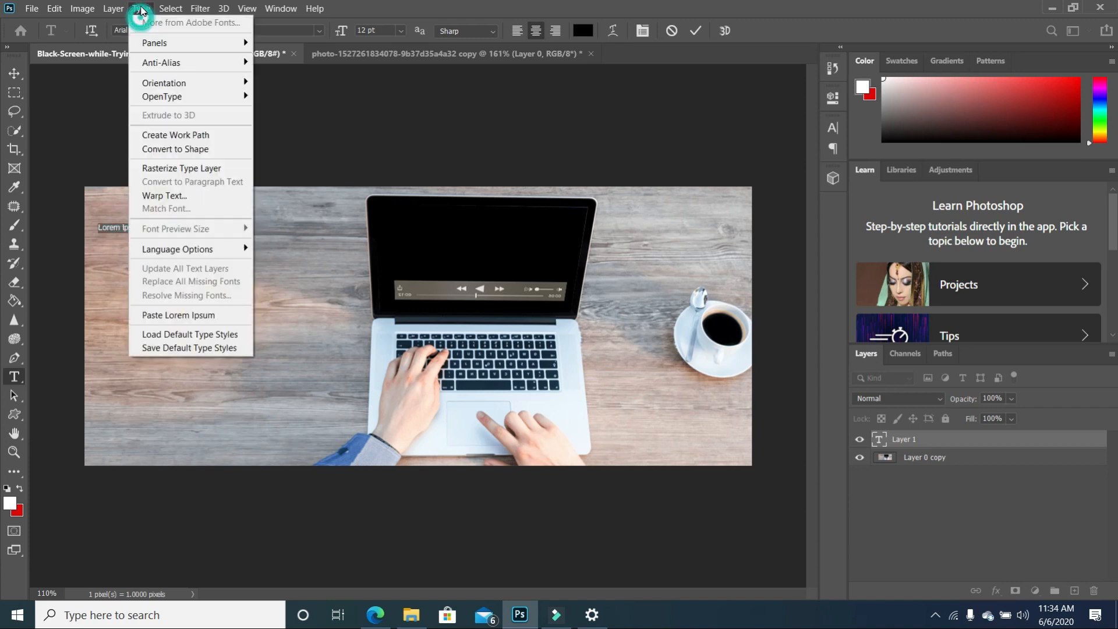
click(199, 315)
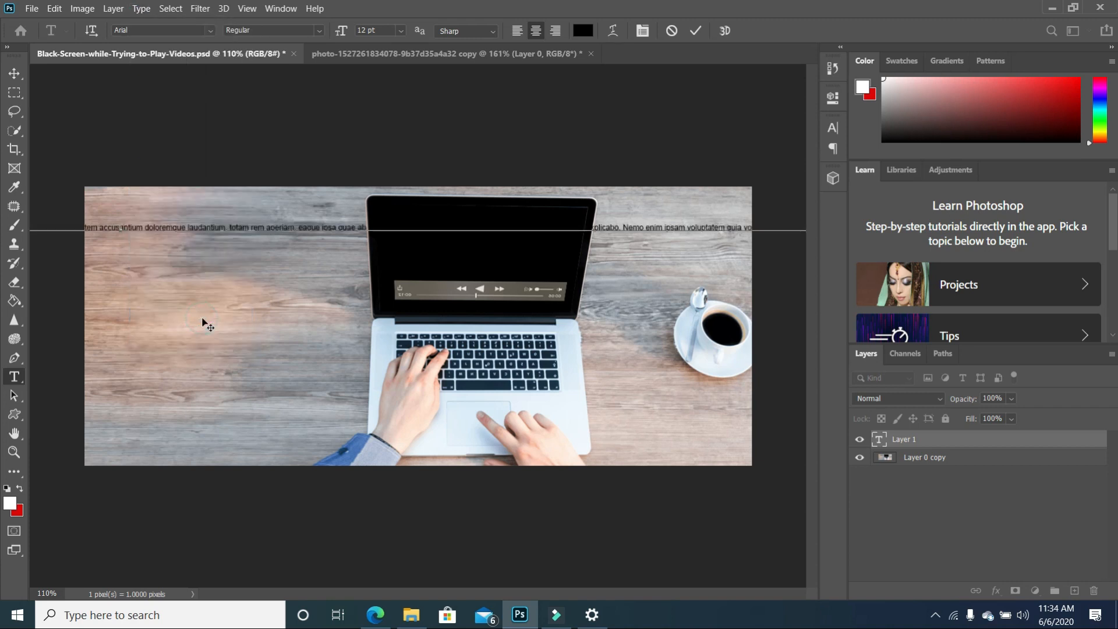
Step: Reposition the Lorem Ipsum text line along and lower on the photo, about 103 px below its upper edge
click(14, 74)
drag(150, 229, 684, 230)
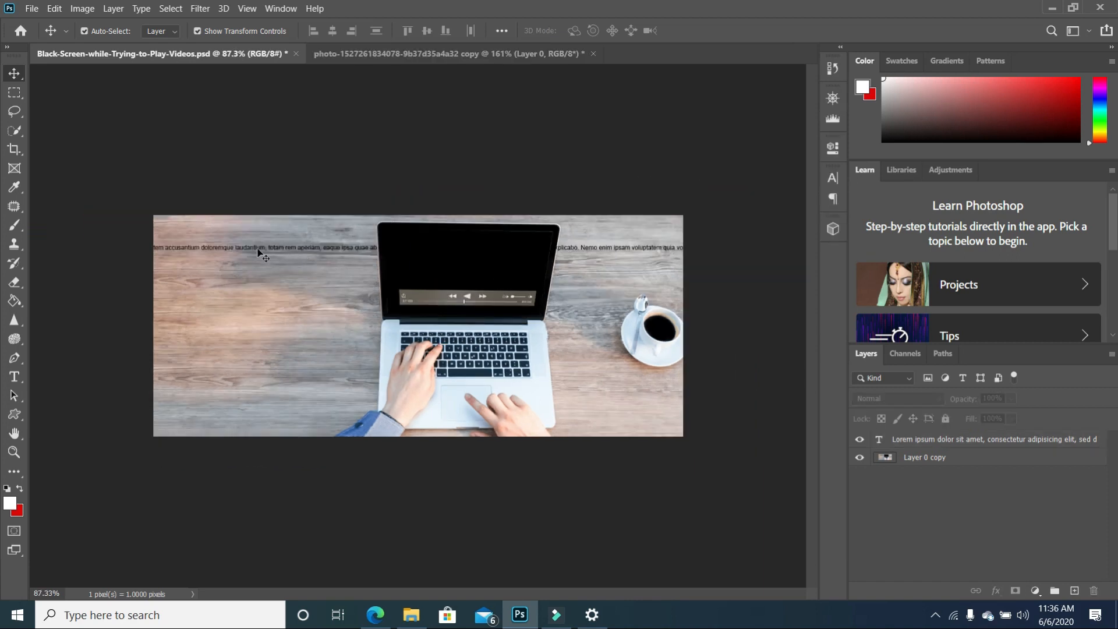
mouse_move(256, 249)
mouse_down()
mouse_move(621, 266)
mouse_move(245, 263)
mouse_up()
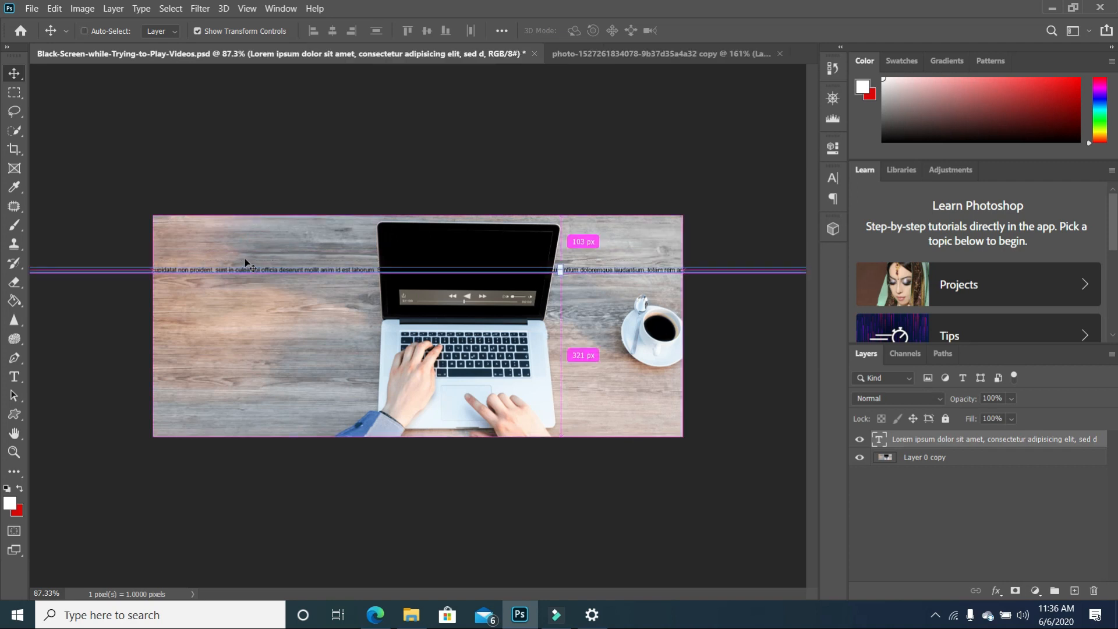
click(301, 174)
scroll(315, 174, down, 3)
drag(336, 297, 394, 303)
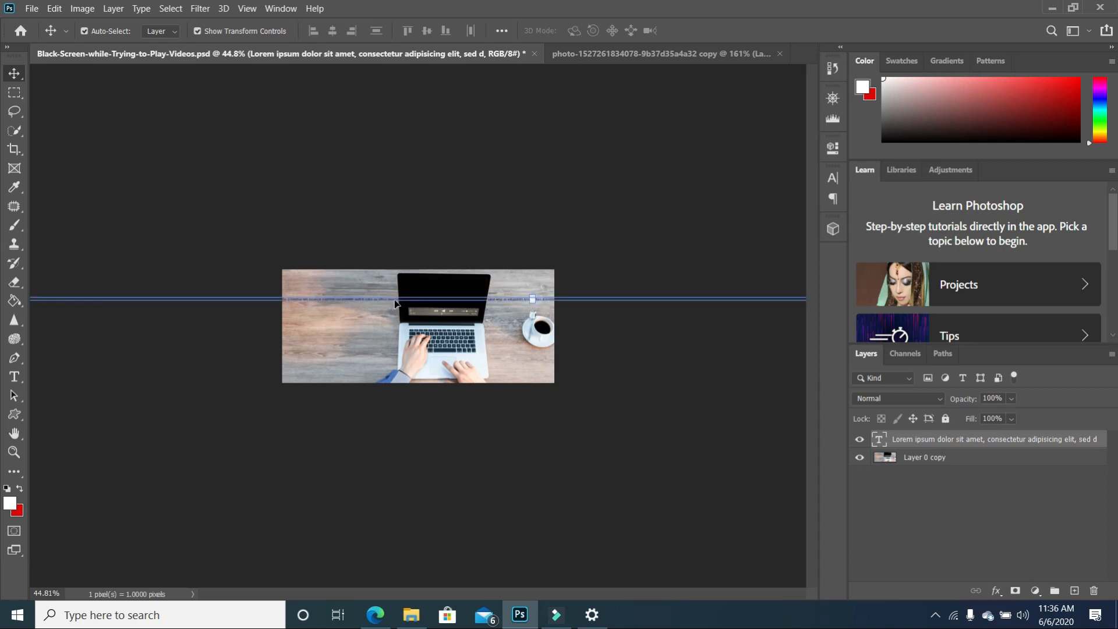
scroll(339, 290, up, 5)
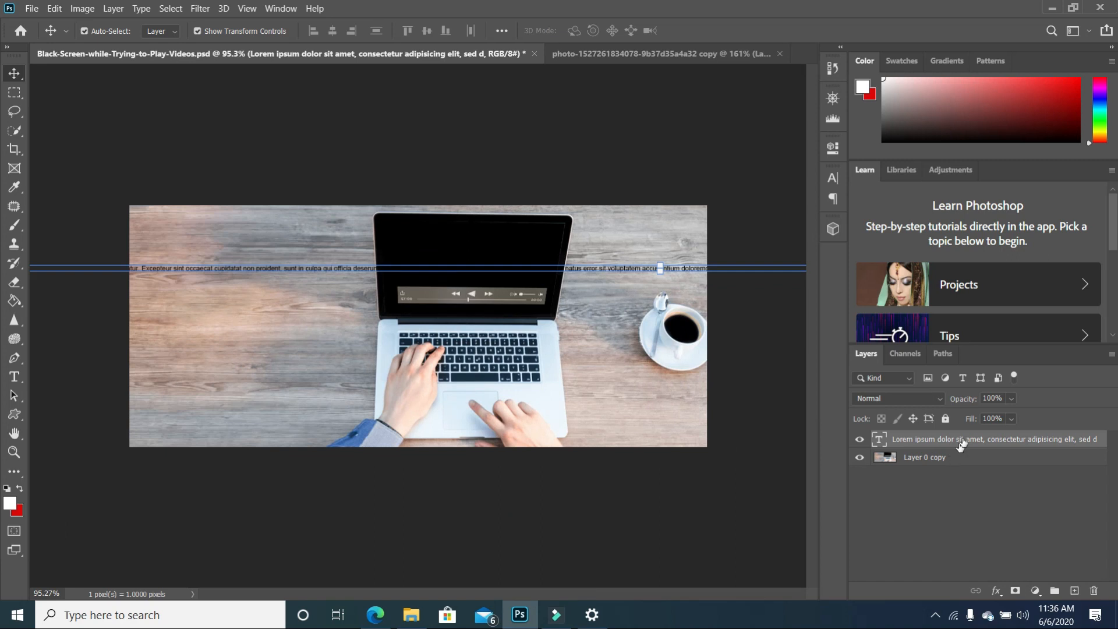
Step: Delete the Lorem ipsum text layer and leave no layer selected
key(Delete)
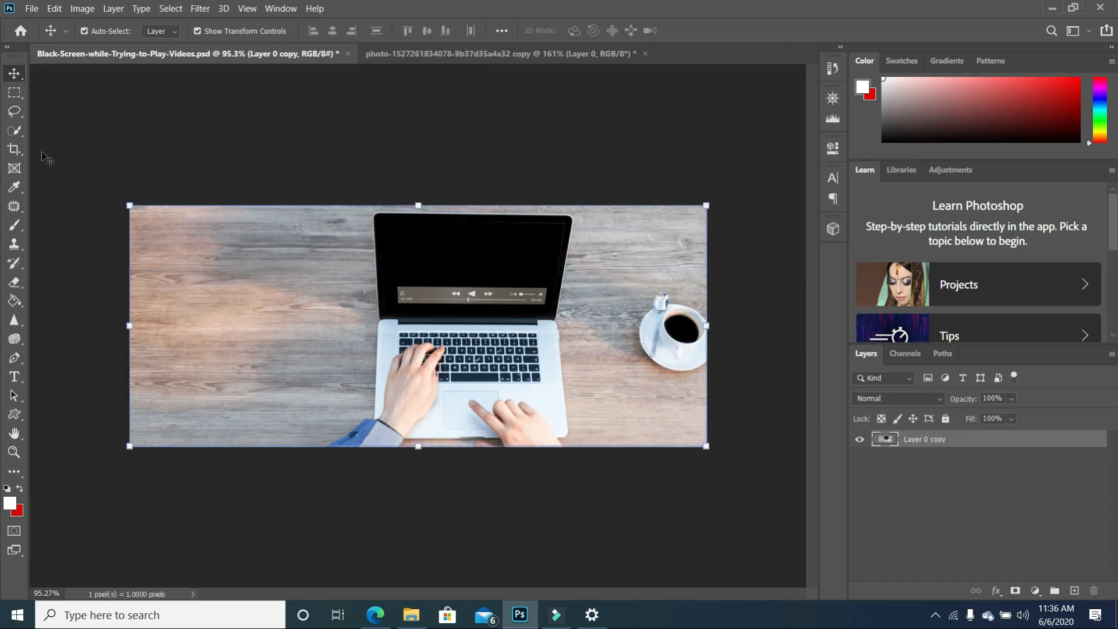
click(150, 142)
Step: Select the entire canvas with Select All and deselect it again
click(144, 10)
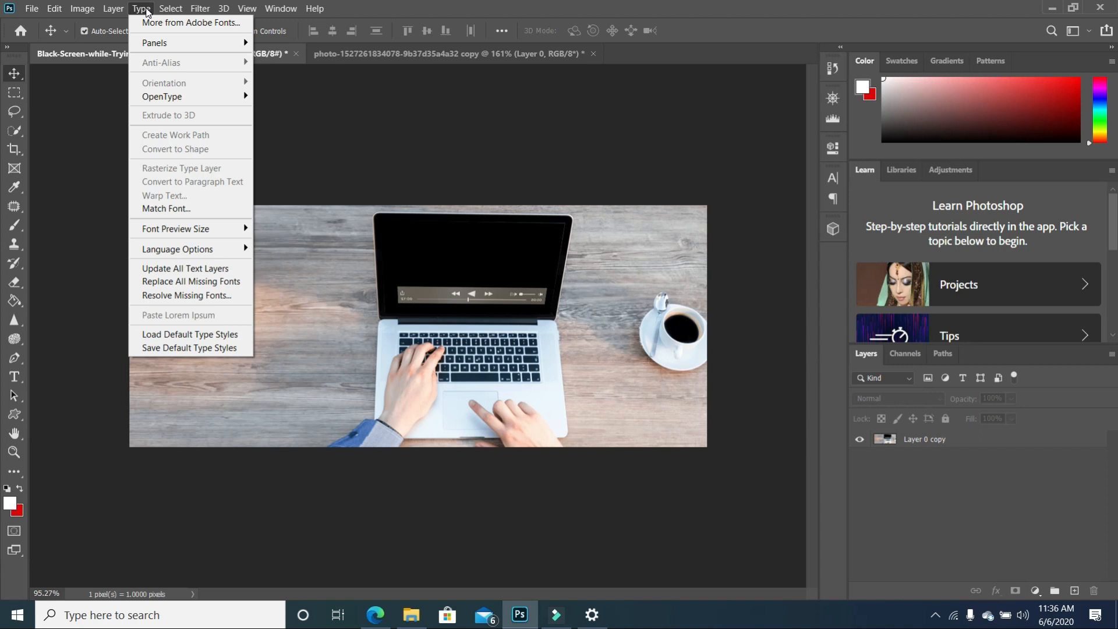
mouse_move(170, 13)
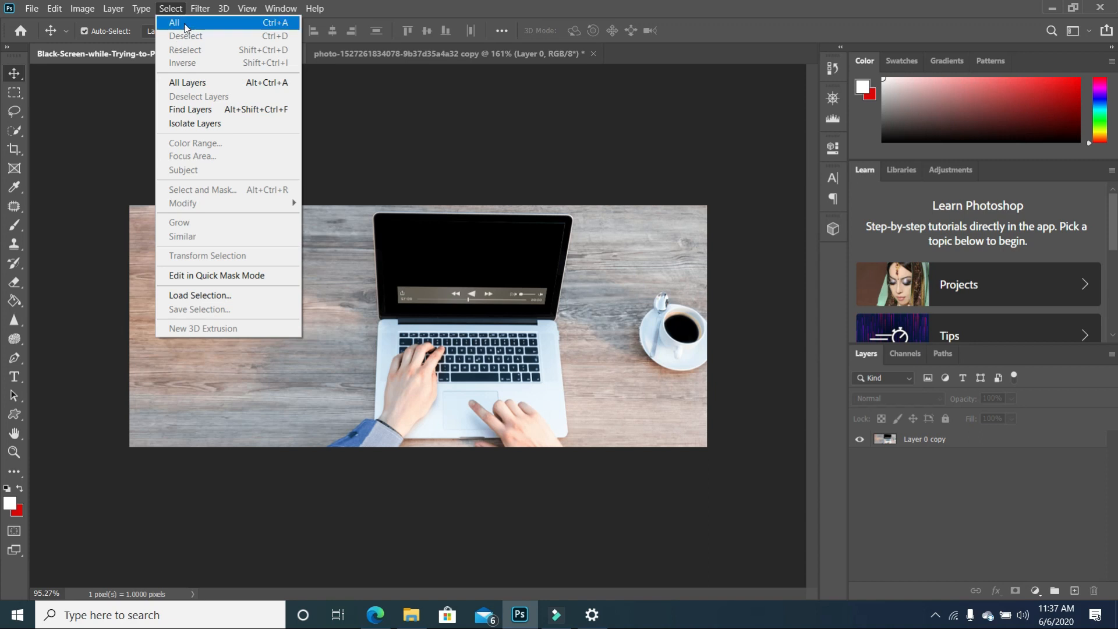
click(184, 23)
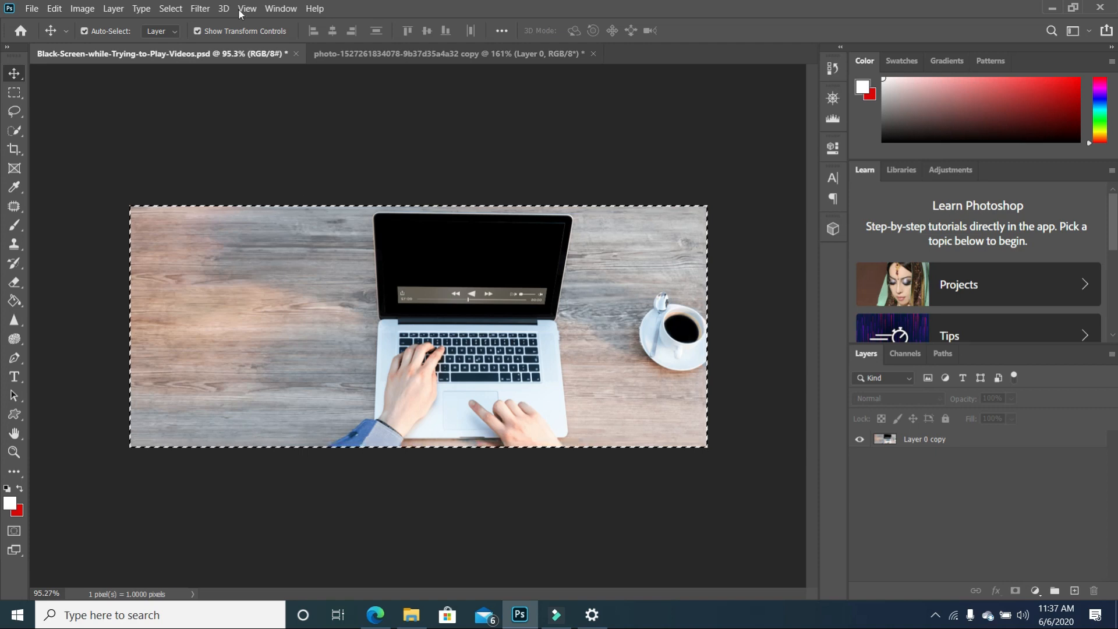
click(170, 9)
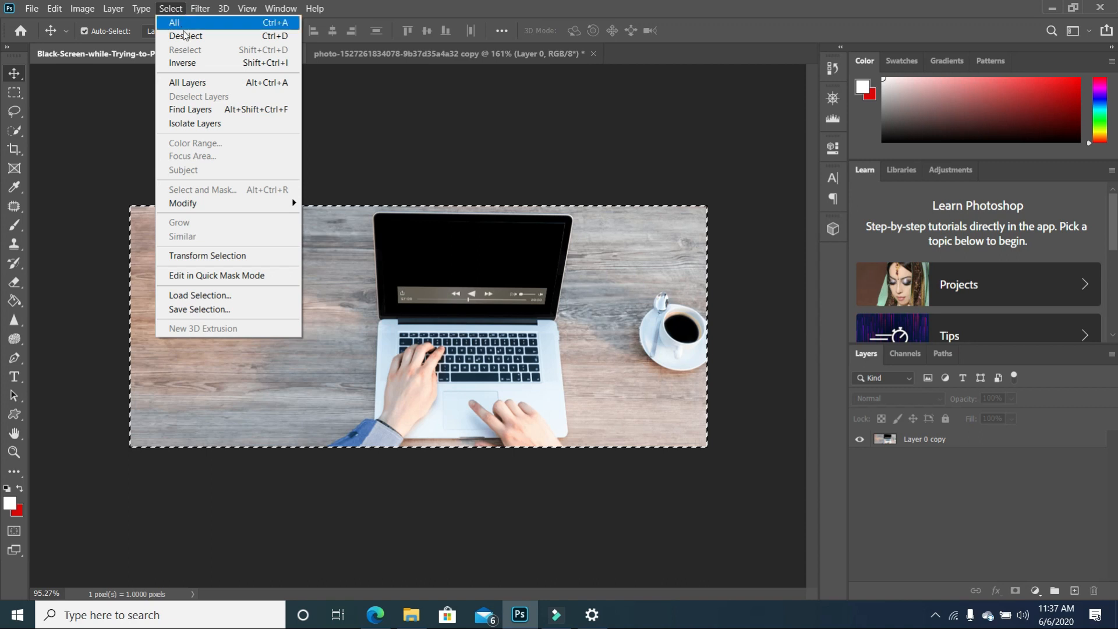
click(185, 37)
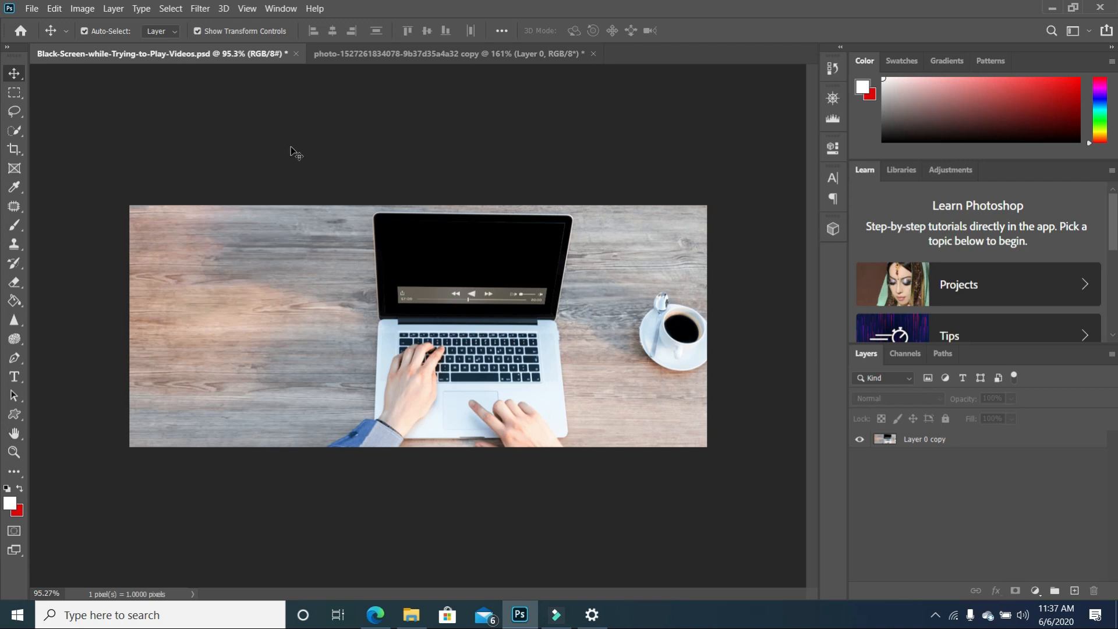
Step: Restore the previous selection with Reselect and clear it again
click(171, 9)
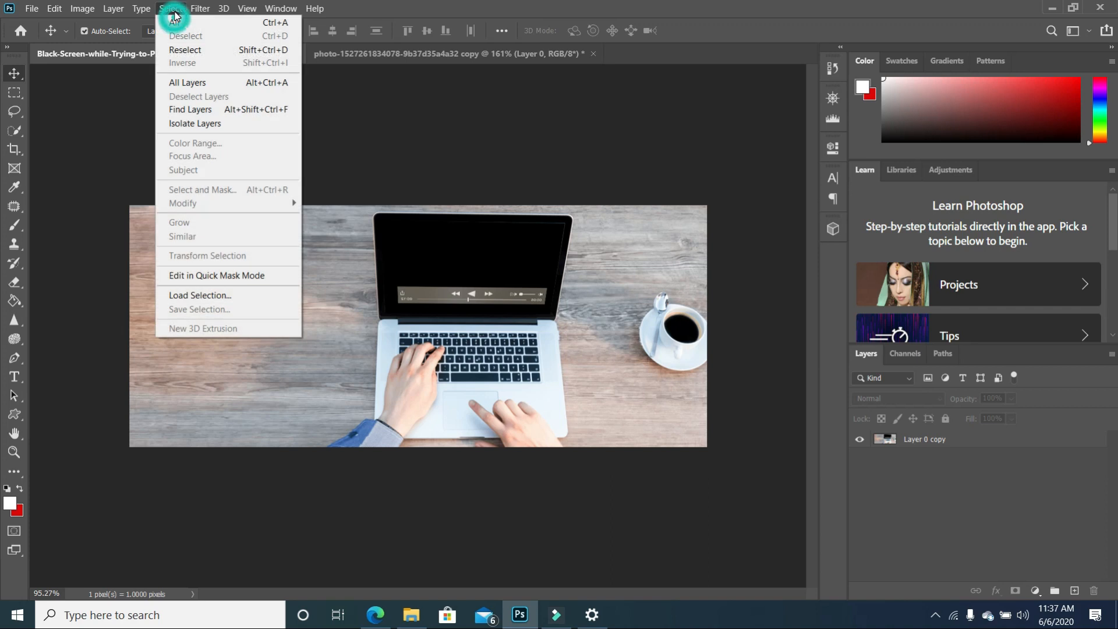
click(187, 55)
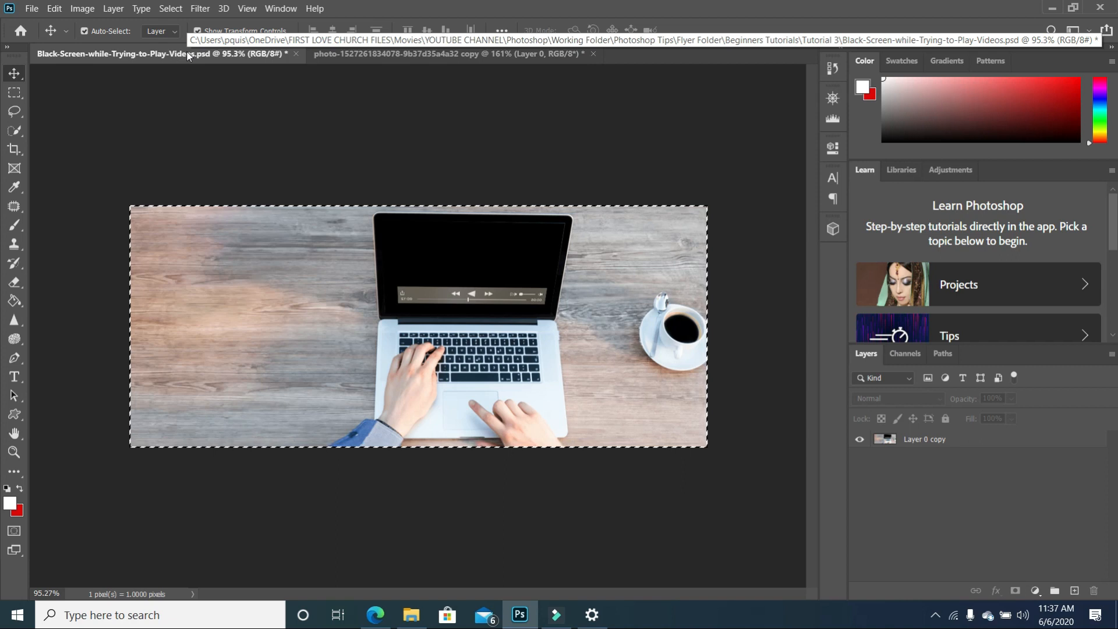
key(ctrl+d)
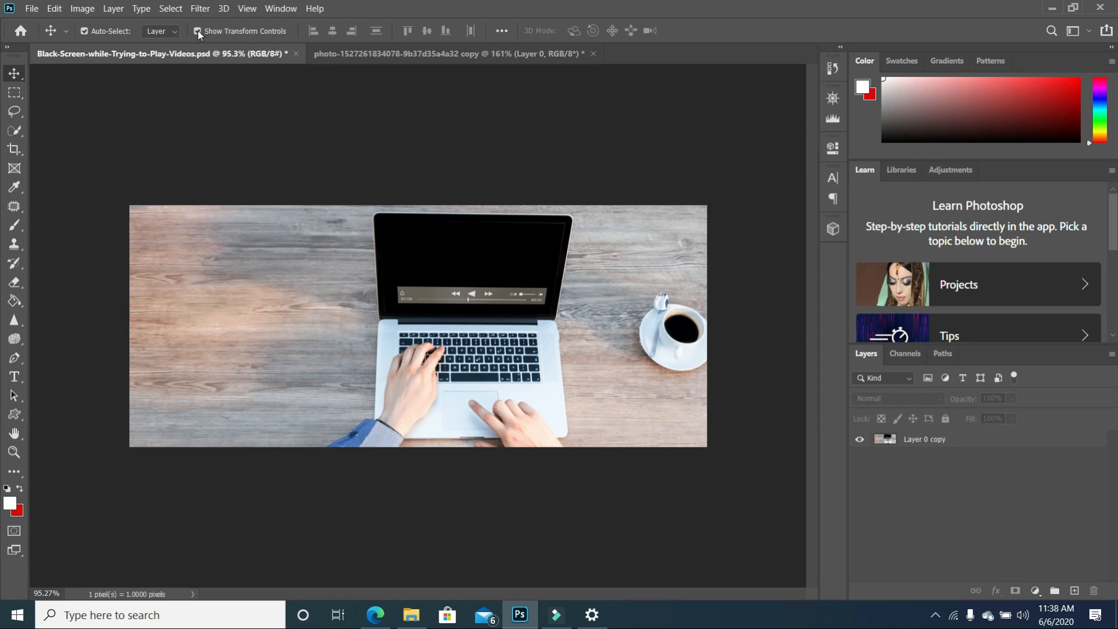
Step: Try scaling the Layer 0 copy image down slightly to 99.71% using its on-canvas transform box
click(269, 271)
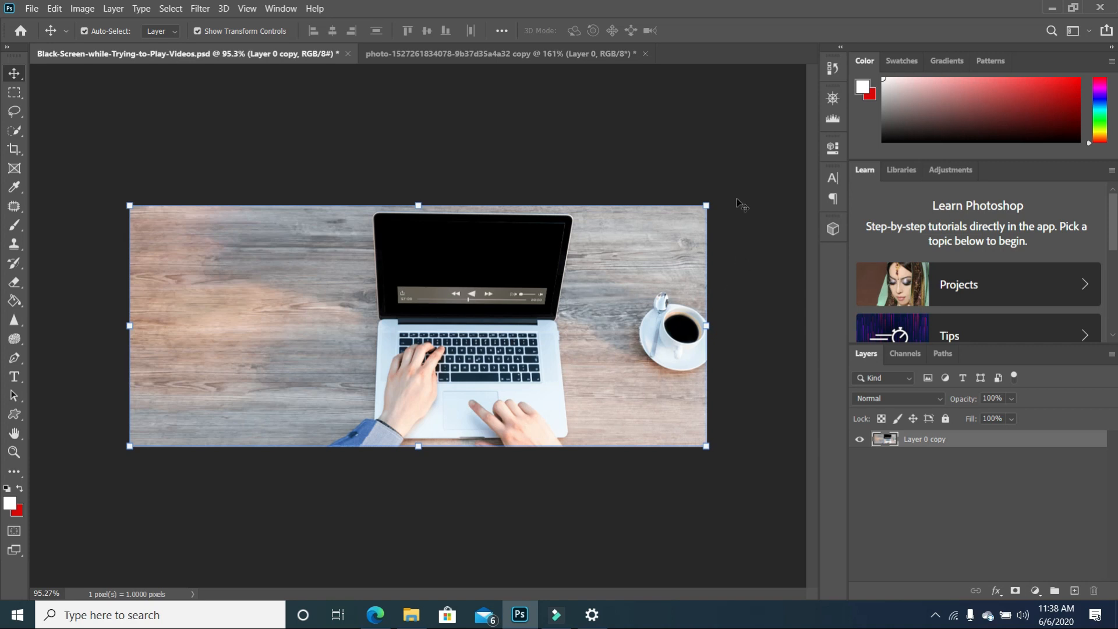
drag(706, 205, 721, 242)
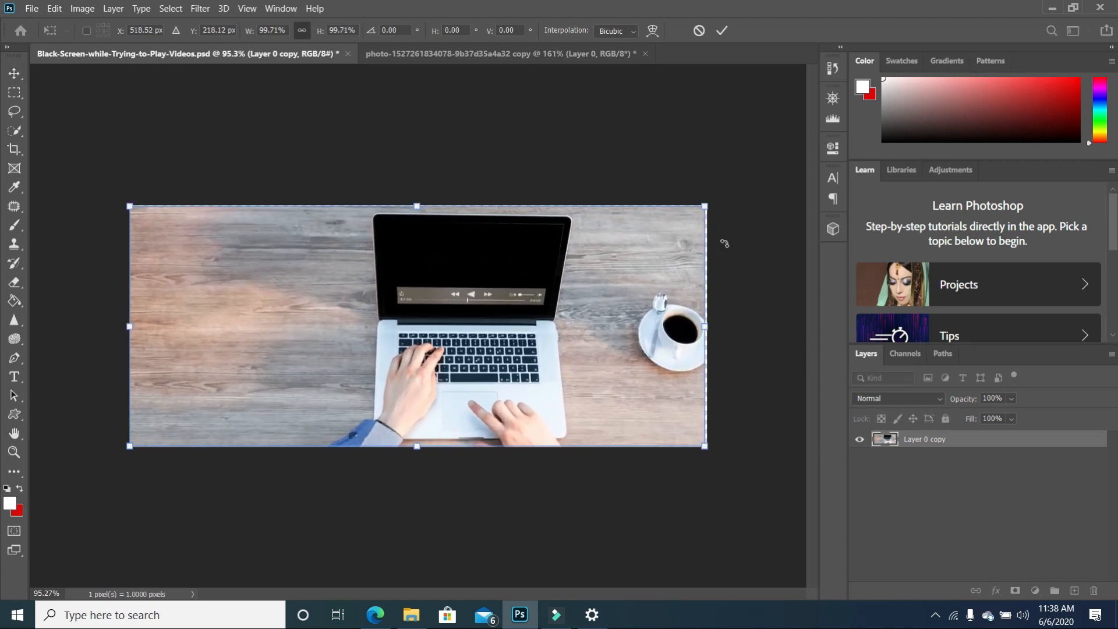
key(Return)
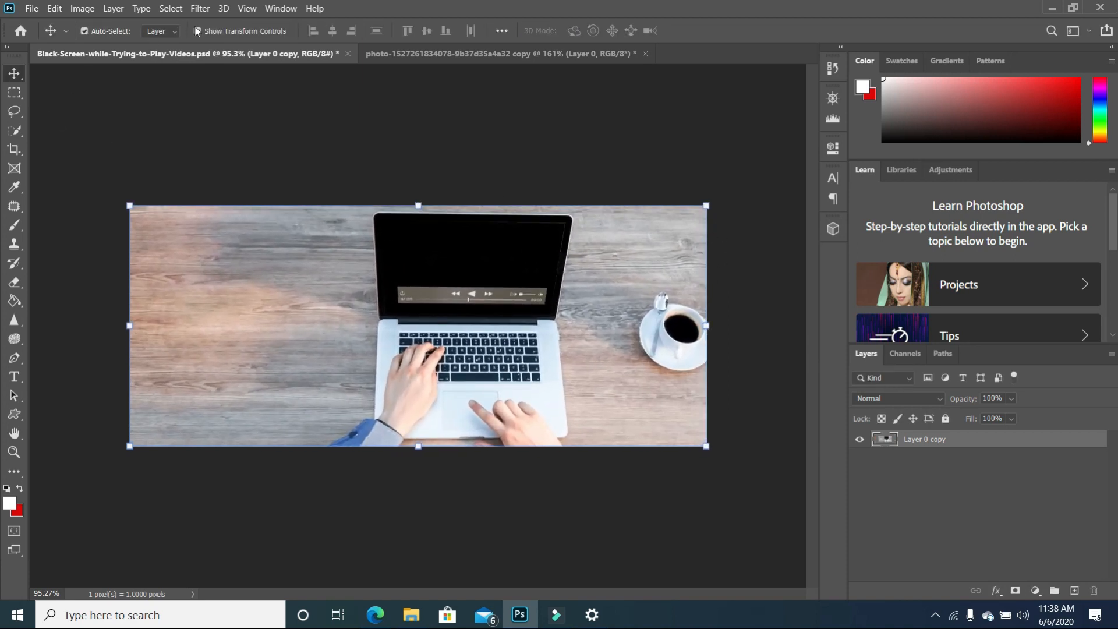
Step: Turn off Show Transform Controls and try bringing up the transform box on Layer 0 copy with Free Transform
click(198, 31)
click(338, 315)
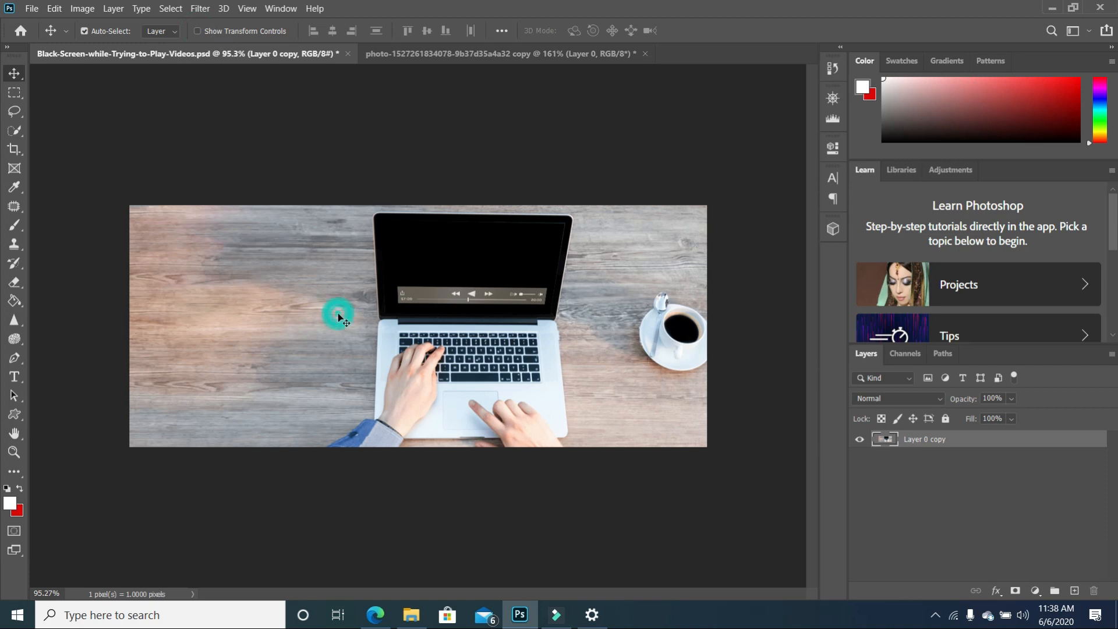
drag(687, 231, 689, 233)
key(ctrl)
key(ctrl+t)
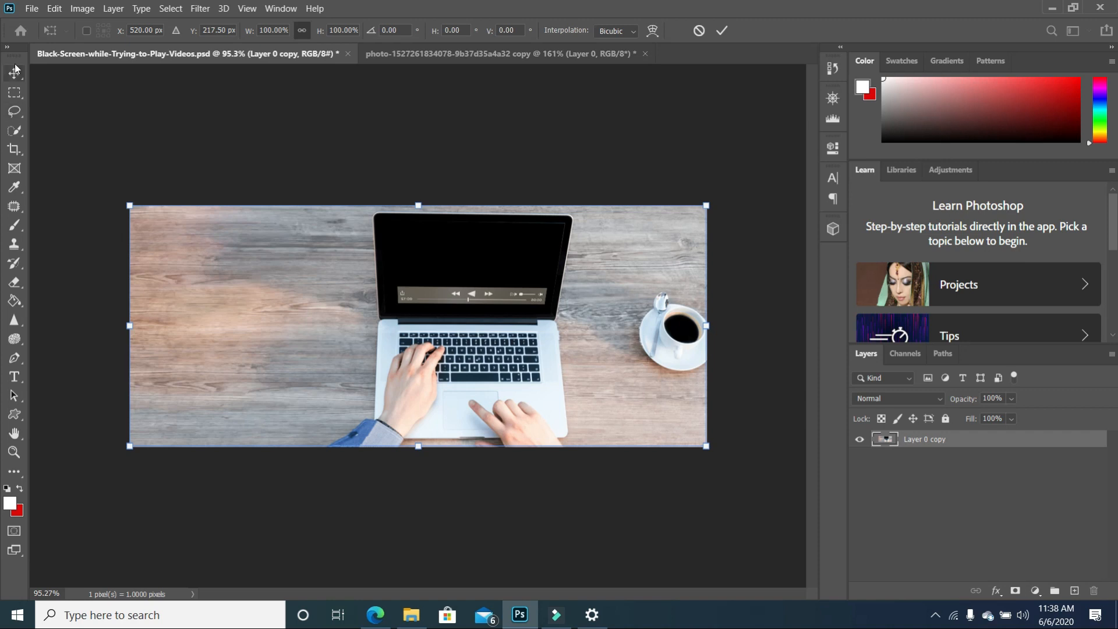
key(Return)
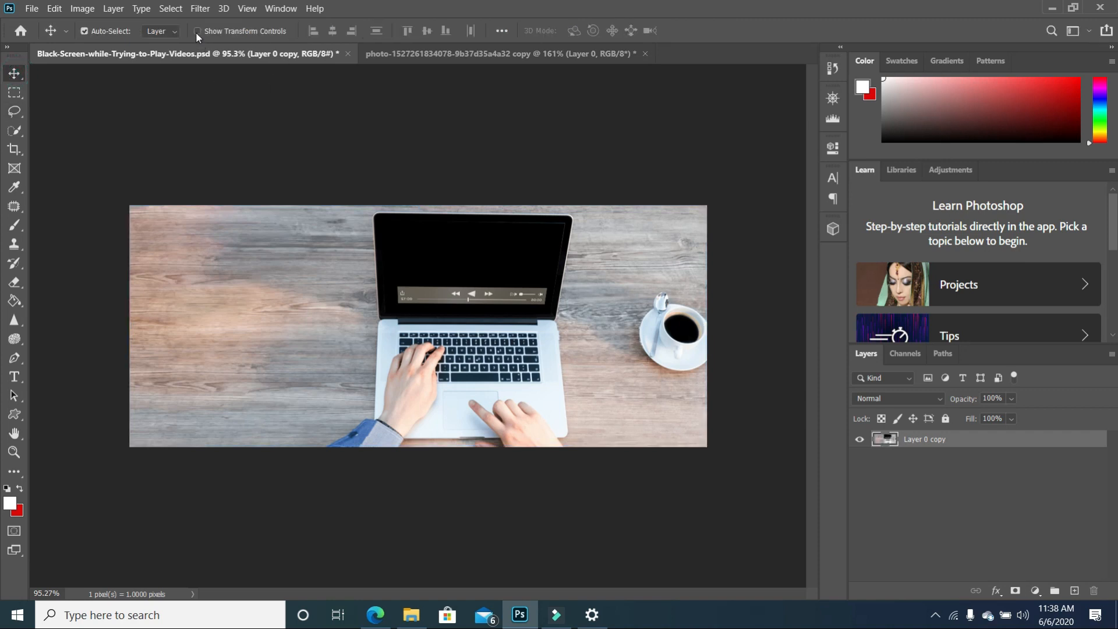
Step: Turn Show Transform Controls back on and check it by selecting and deselecting the laptop image
click(196, 31)
click(272, 102)
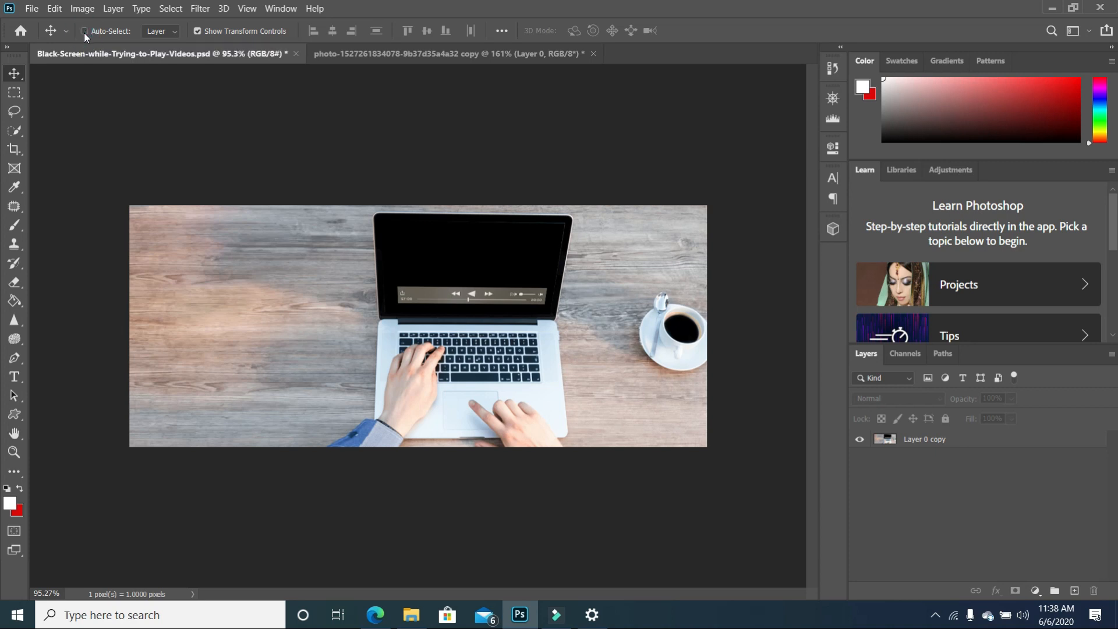
click(563, 339)
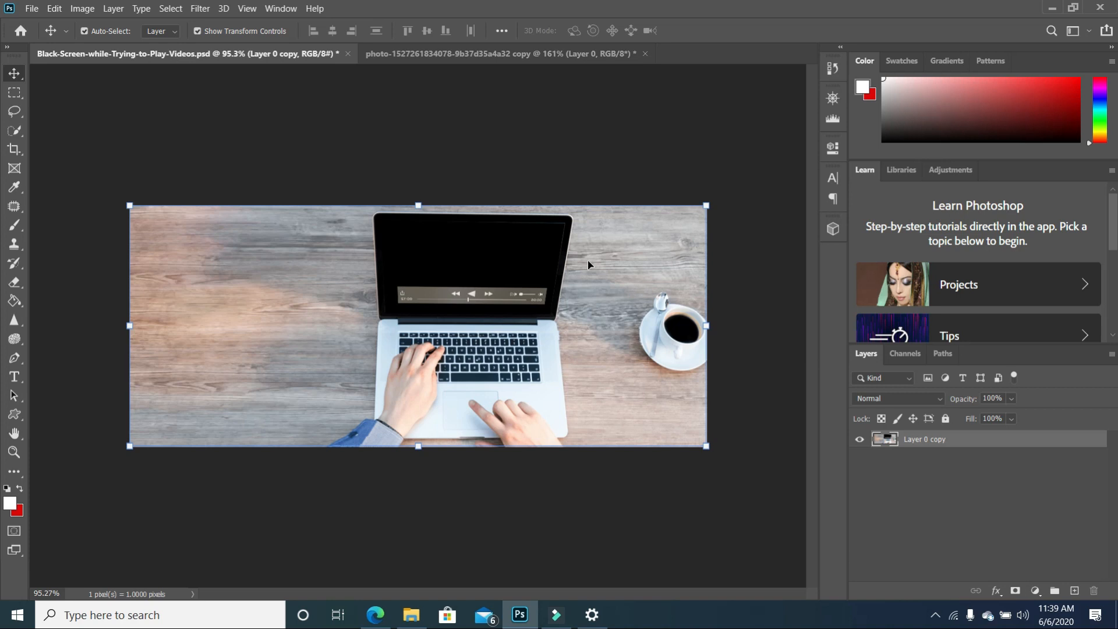
click(604, 165)
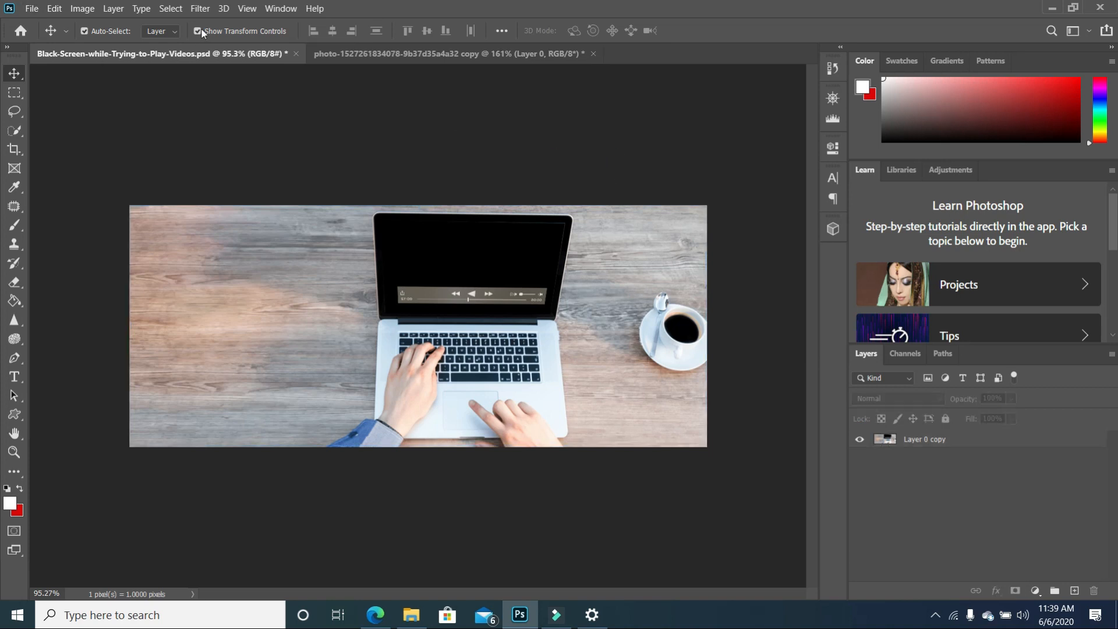
click(171, 9)
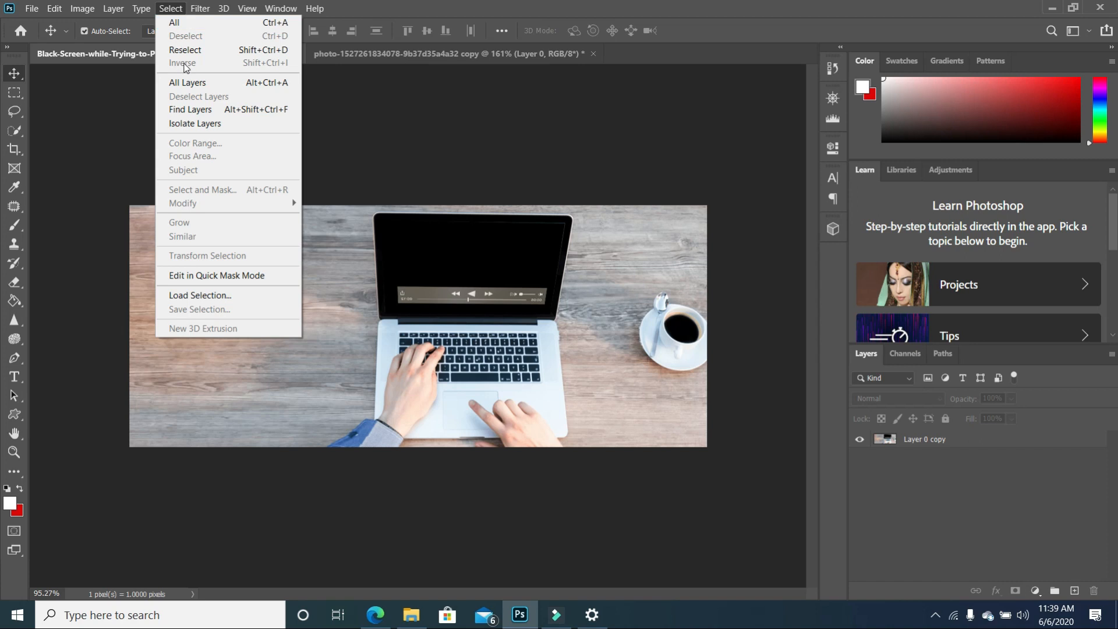
click(476, 125)
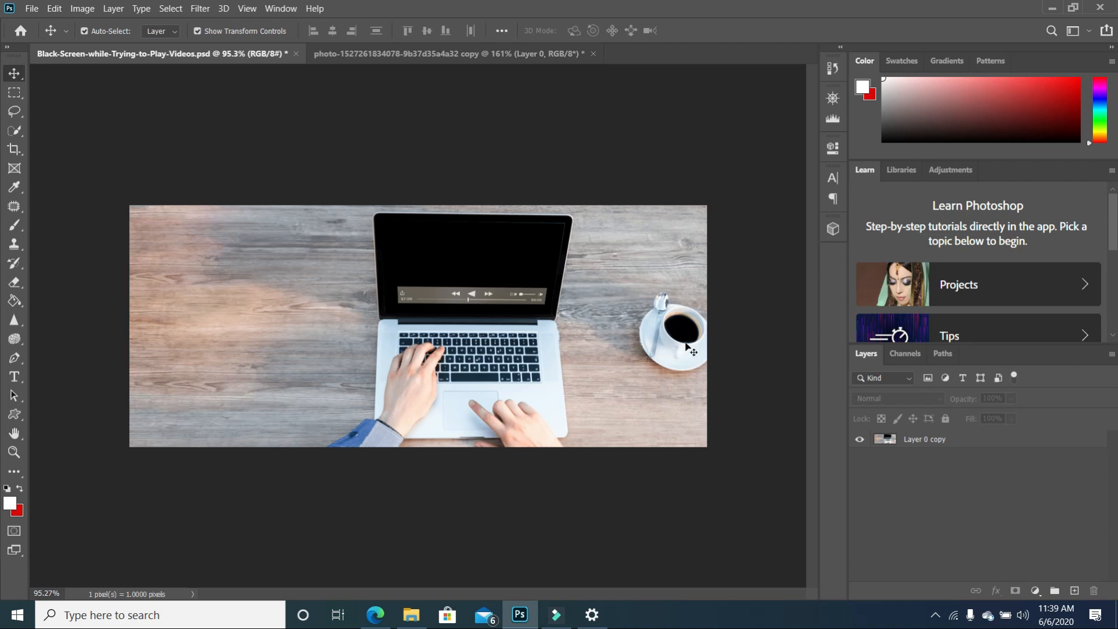
Step: Select the coffee cup and saucer on Layer 0 copy with the Object Selection tool in Lasso mode
click(14, 133)
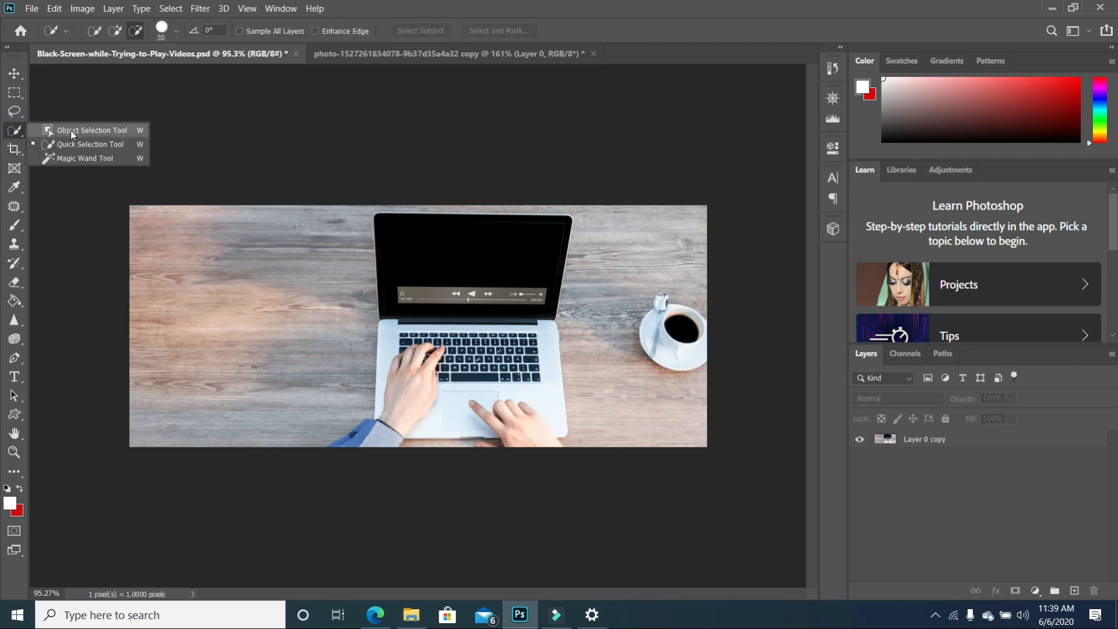
click(71, 130)
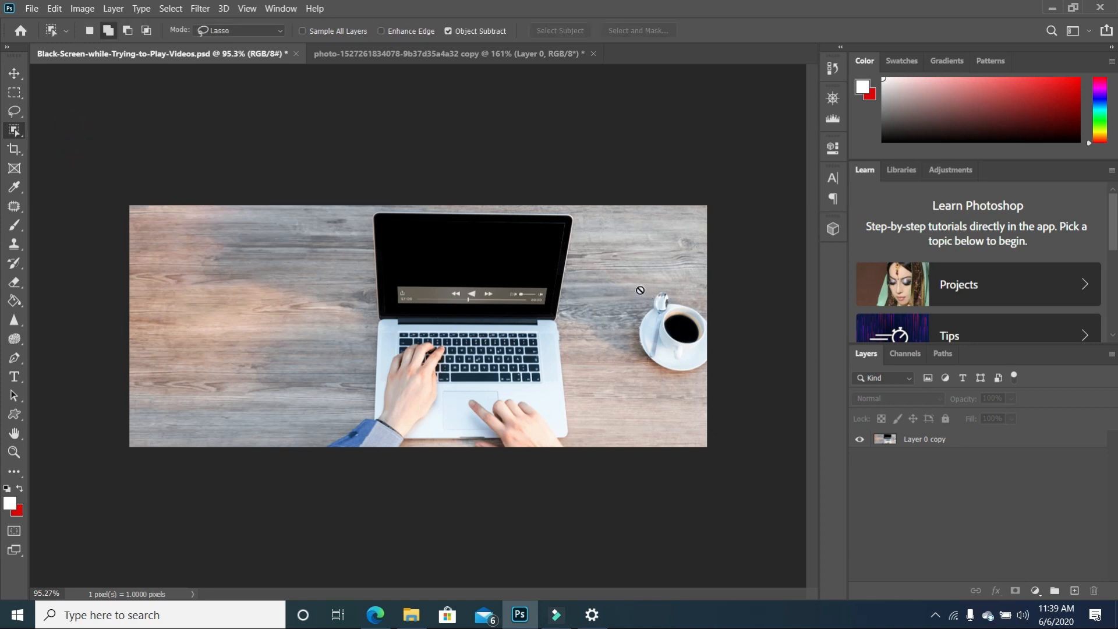
click(932, 439)
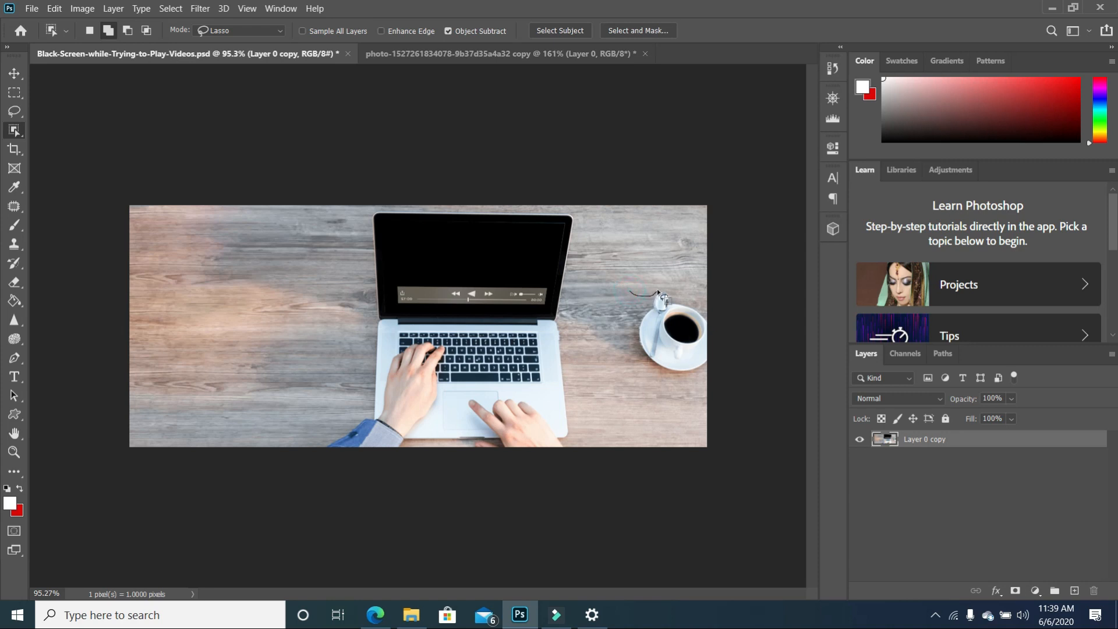
mouse_move(658, 293)
mouse_down()
mouse_move(706, 294)
mouse_move(707, 361)
mouse_move(681, 383)
mouse_move(637, 362)
mouse_move(629, 290)
mouse_up()
Step: Invert the coffee cup selection and copy everything around the cup to a new layer with Layer Via Copy
click(170, 8)
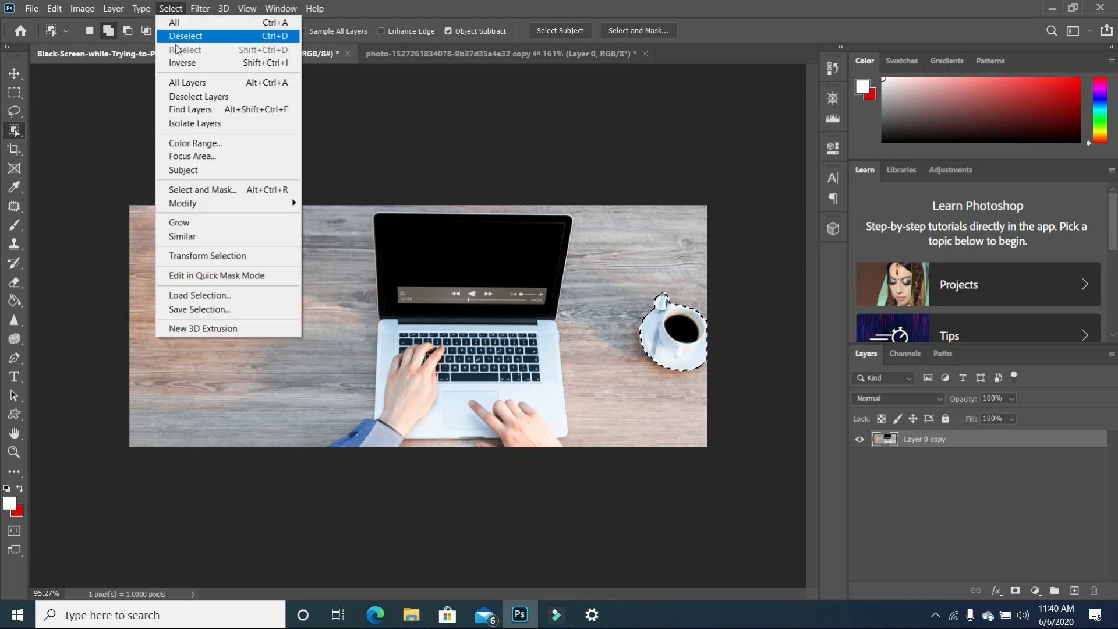
click(184, 63)
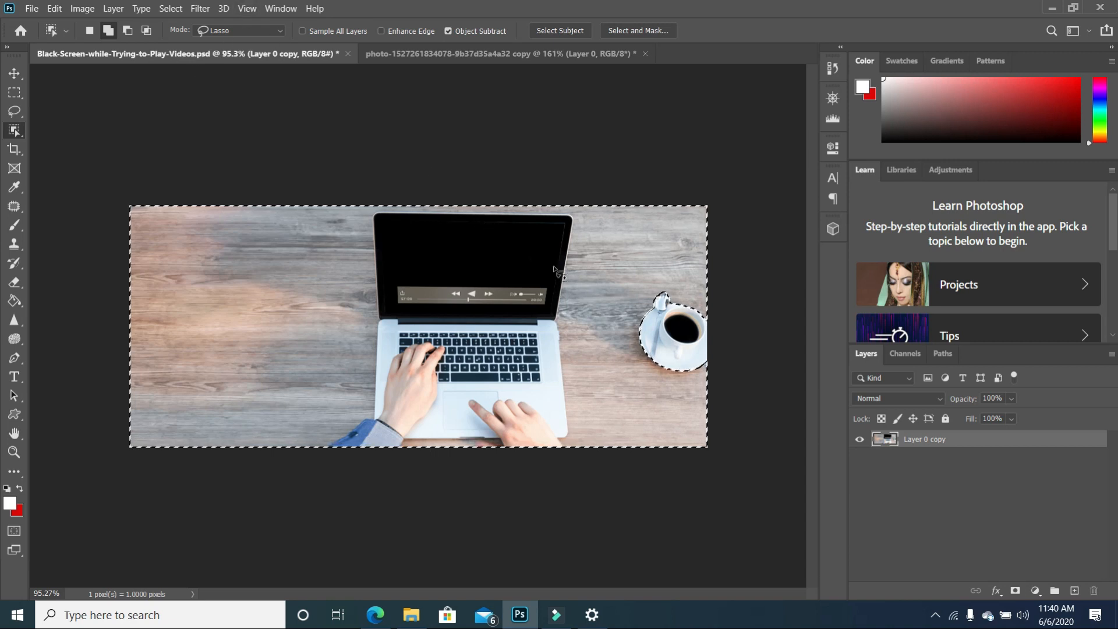
right_click(608, 258)
click(662, 356)
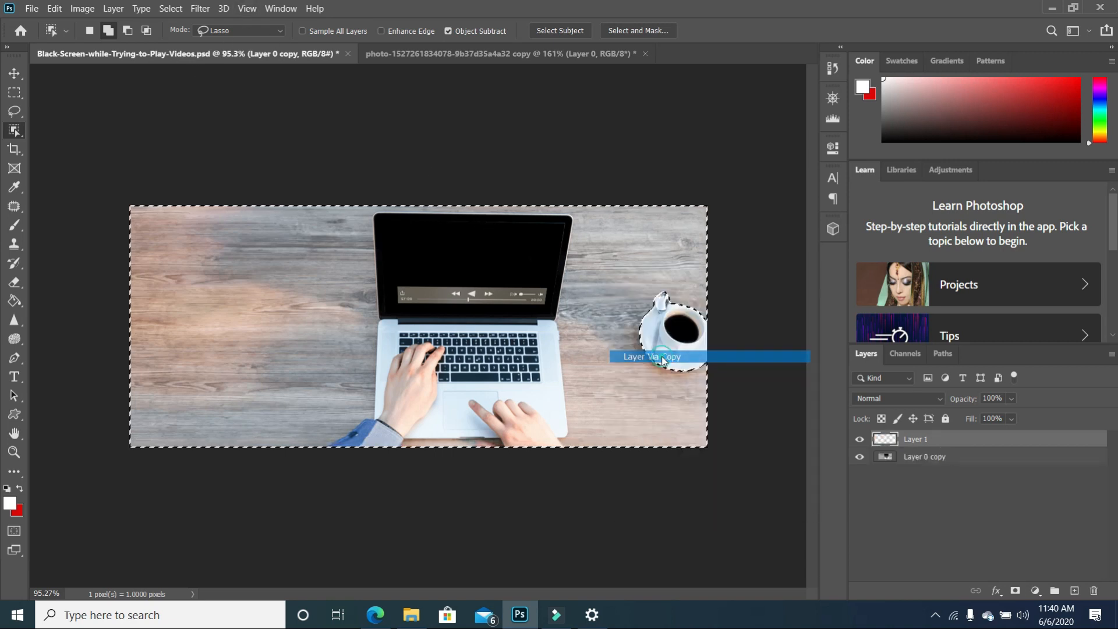
Step: Hide and reshow Layer 0 copy to inspect the cutout, and delete the copied layer above it
click(860, 458)
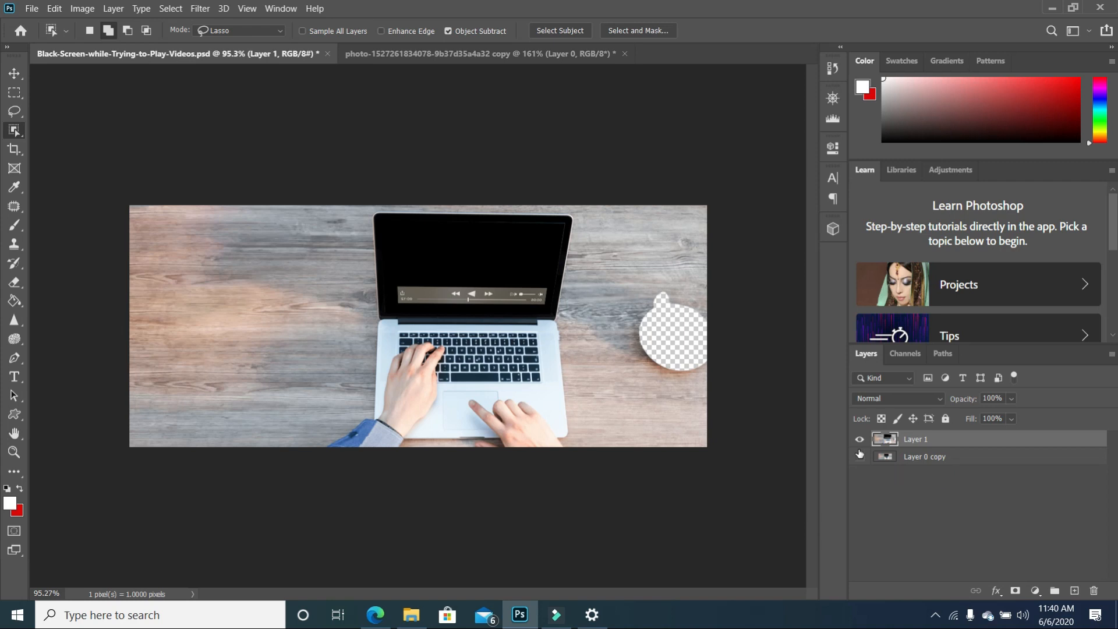
click(860, 457)
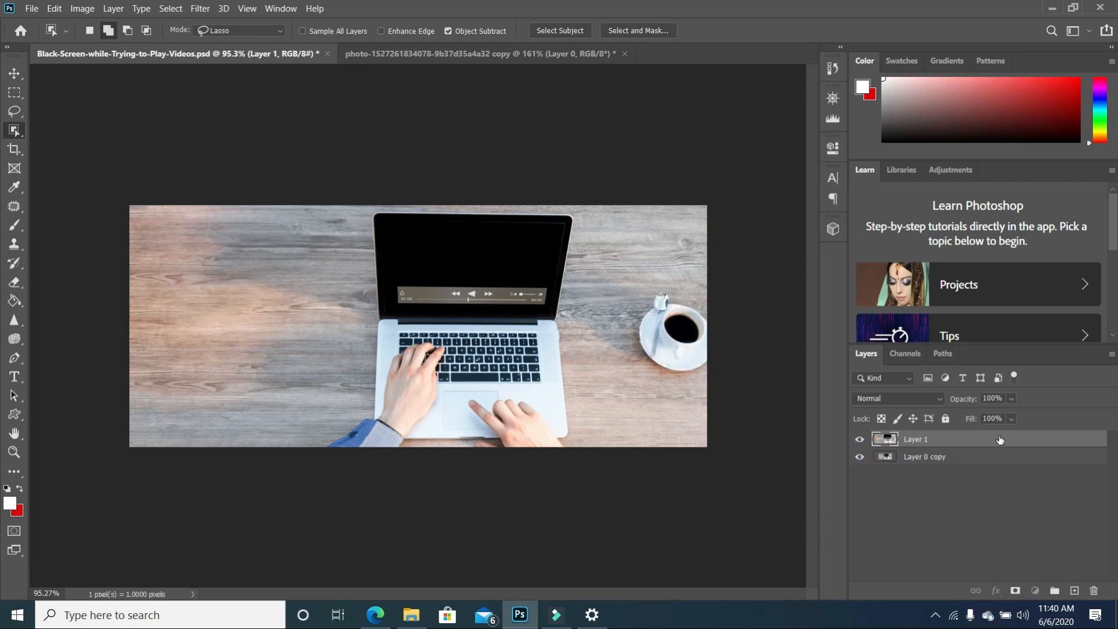
click(1095, 591)
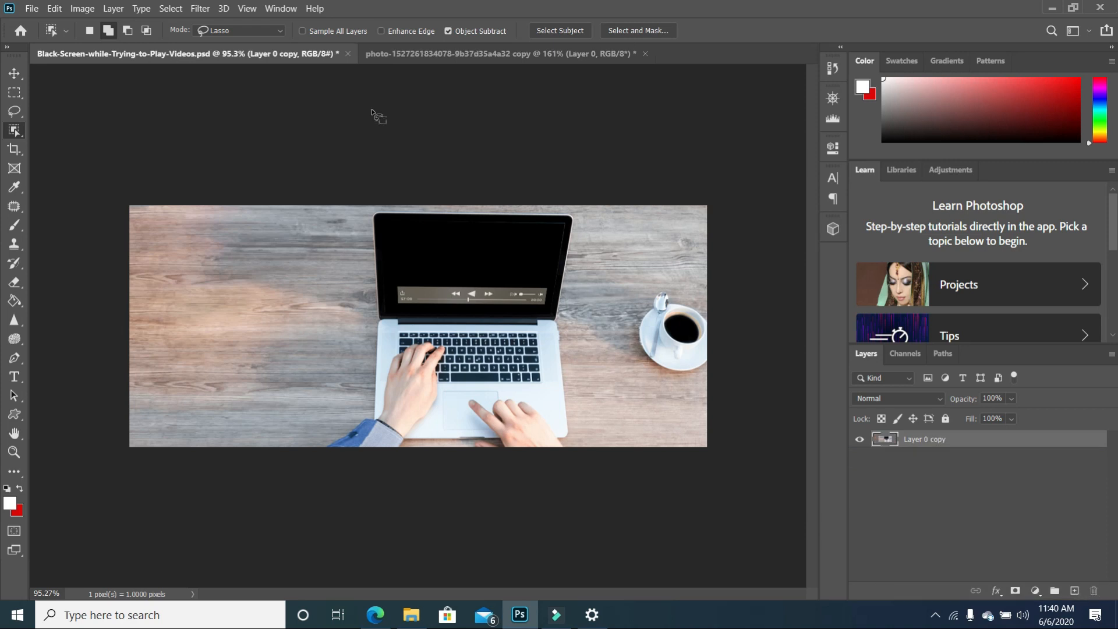
click(166, 9)
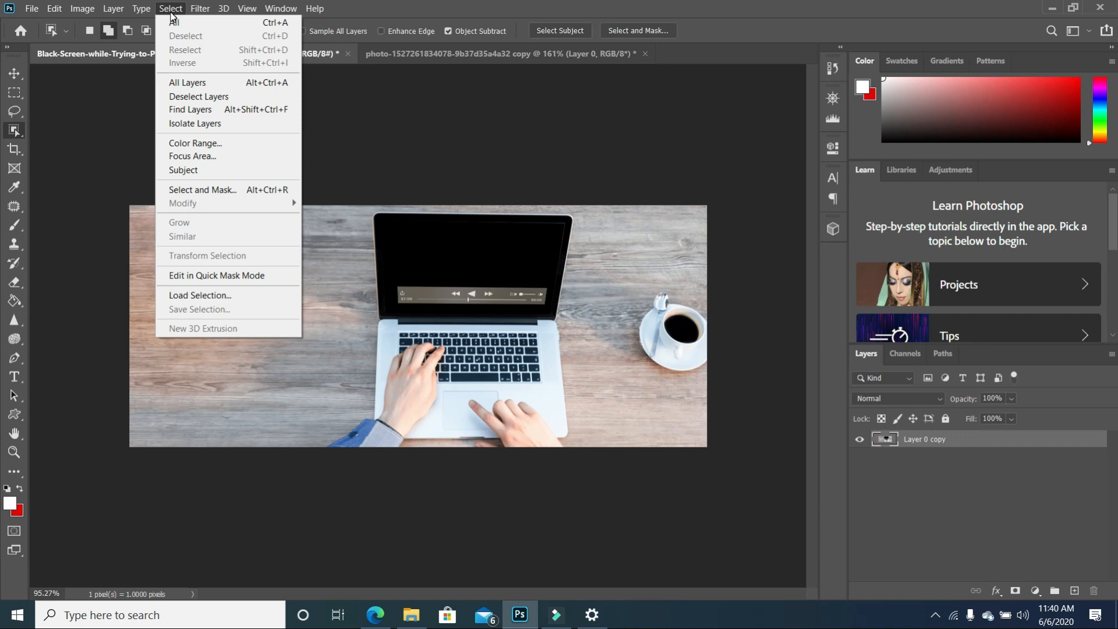
click(201, 8)
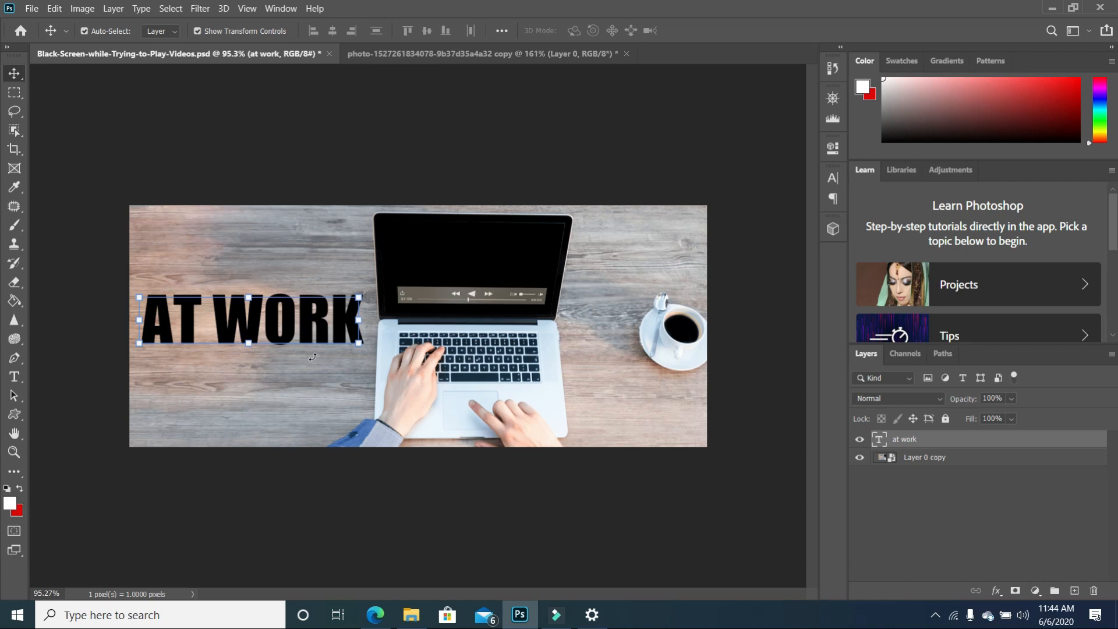
Step: Convert the AT WORK text layer into a smart object using Convert for Smart Filters
click(307, 264)
click(315, 338)
right_click(960, 445)
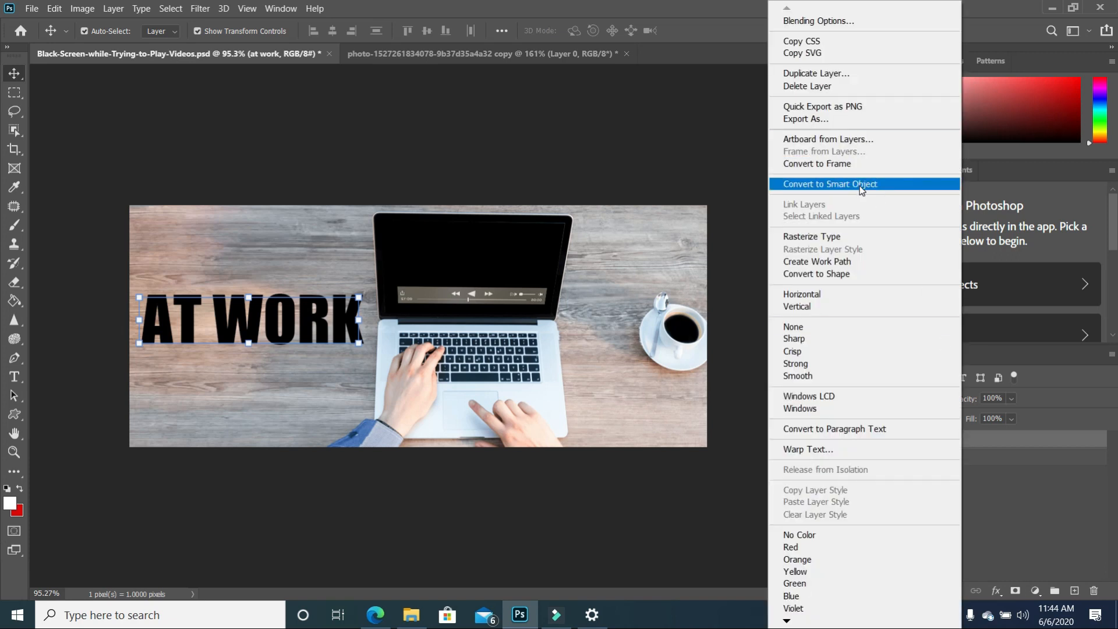
click(198, 9)
click(200, 9)
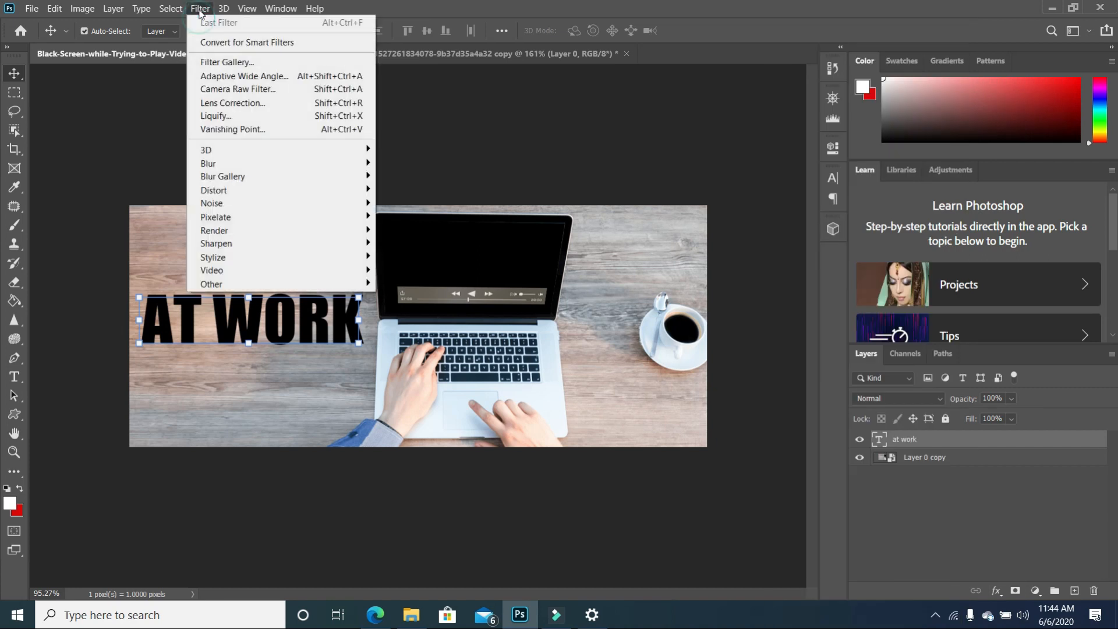
click(223, 45)
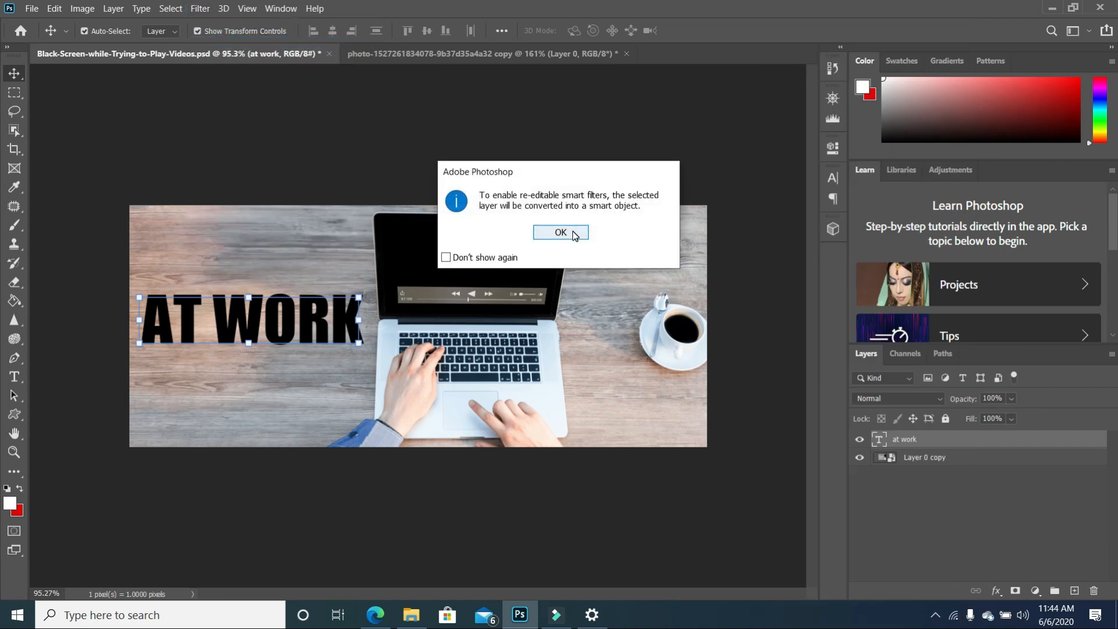
click(572, 232)
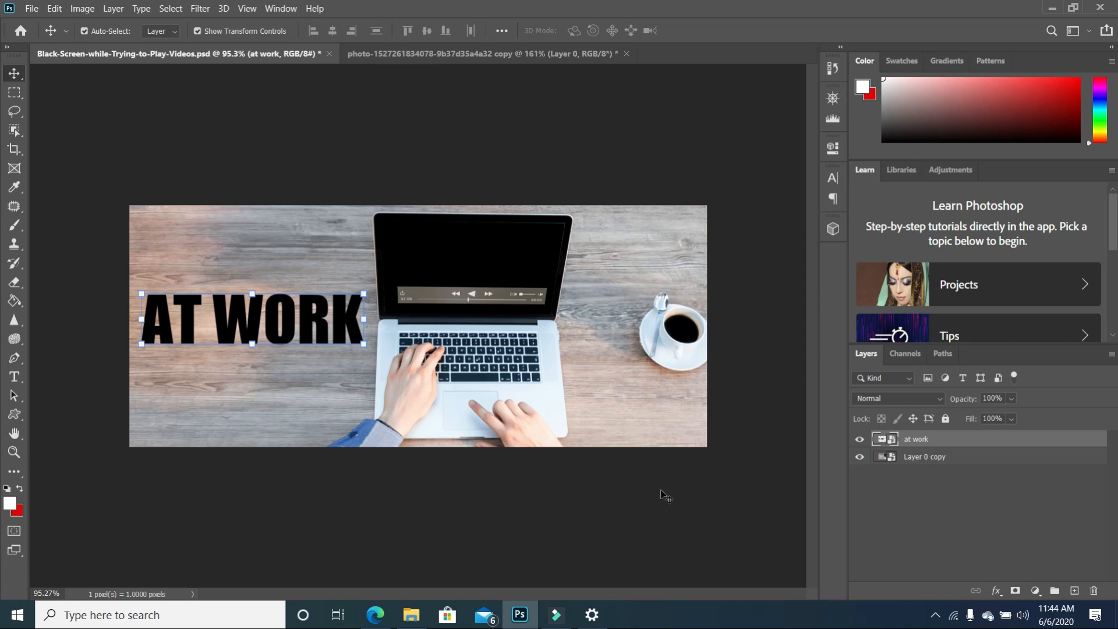
Step: Try to edit the AT WORK smart object's lettering with the Type tool, and undo the stray text layer
click(639, 512)
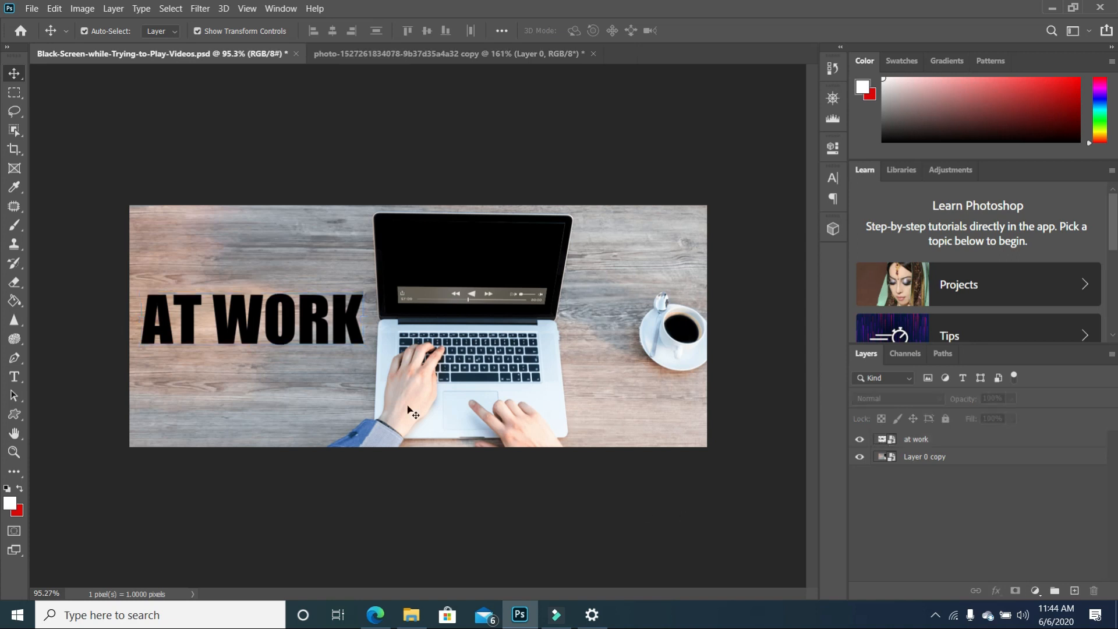
click(355, 326)
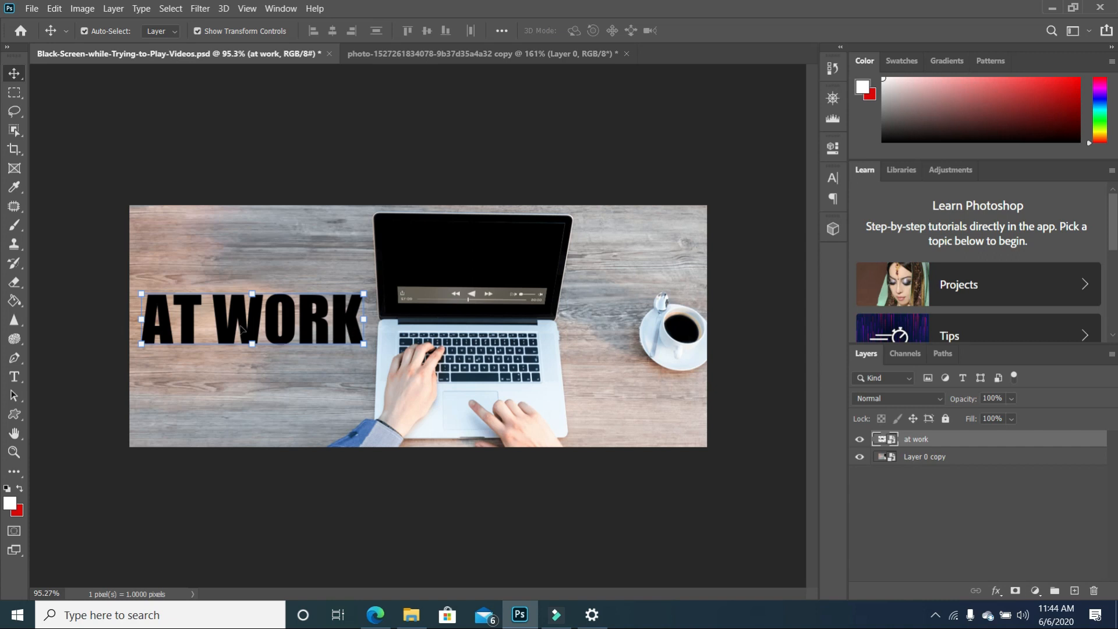
click(14, 377)
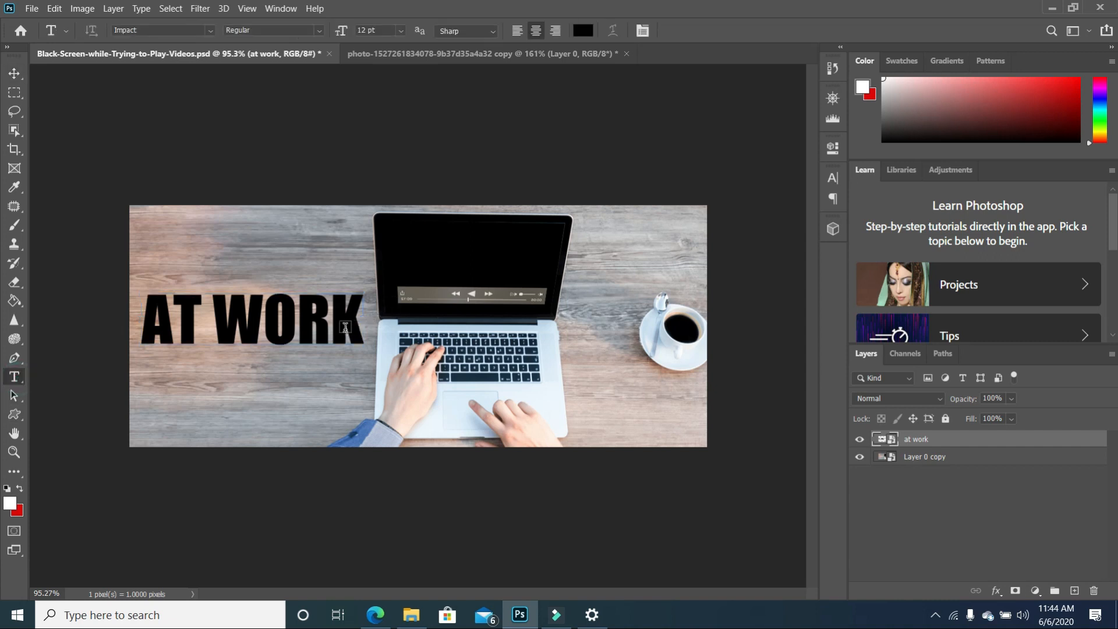
click(349, 327)
click(358, 319)
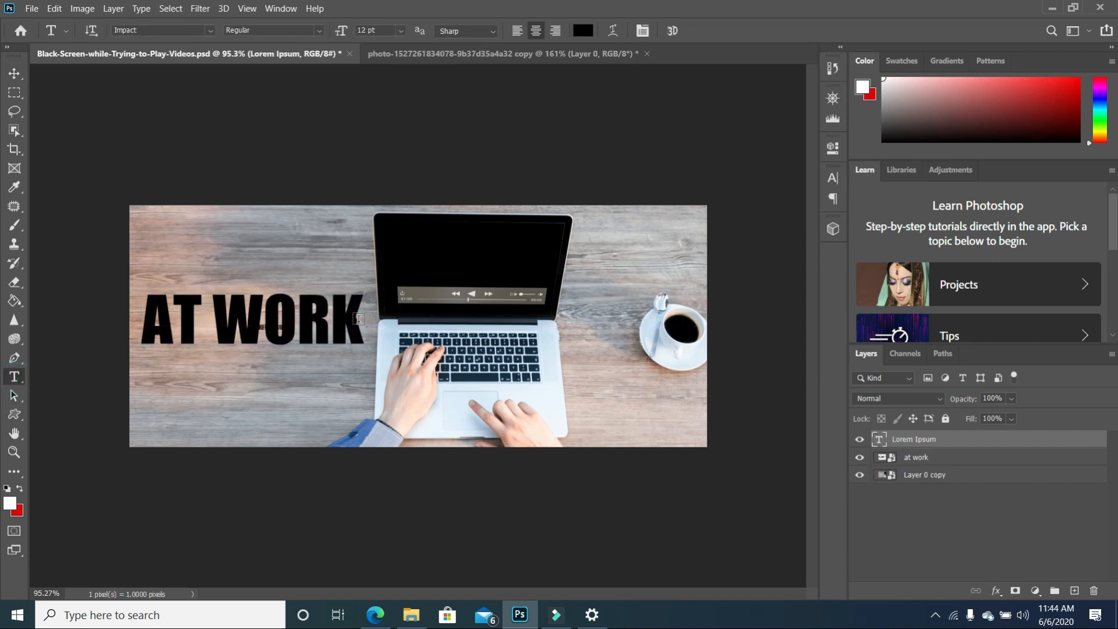
key(ctrl+z)
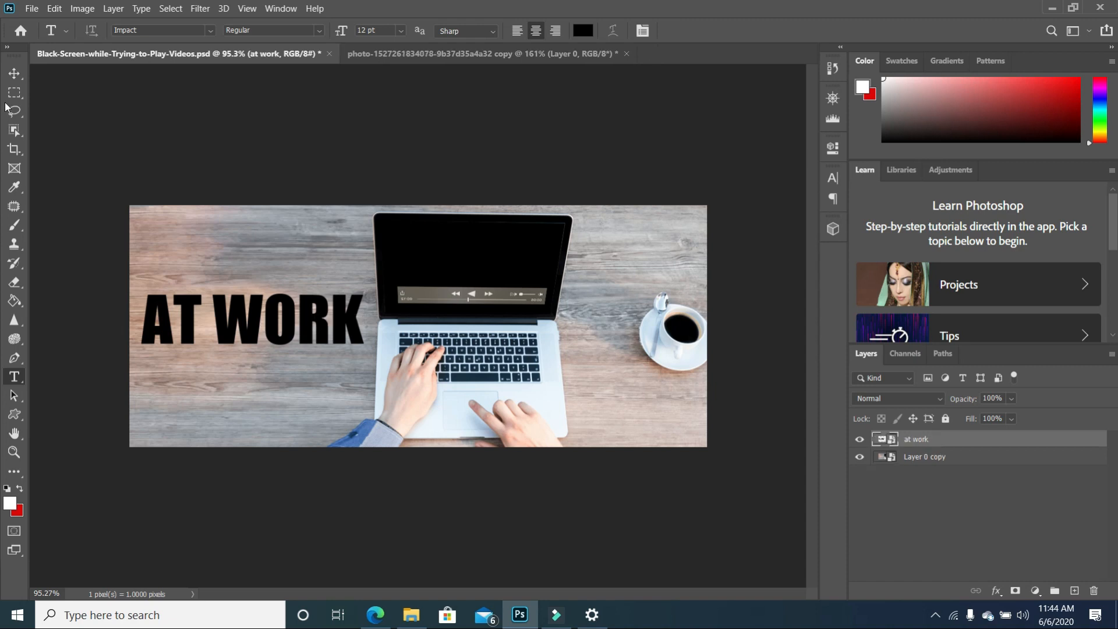
key(v)
click(318, 389)
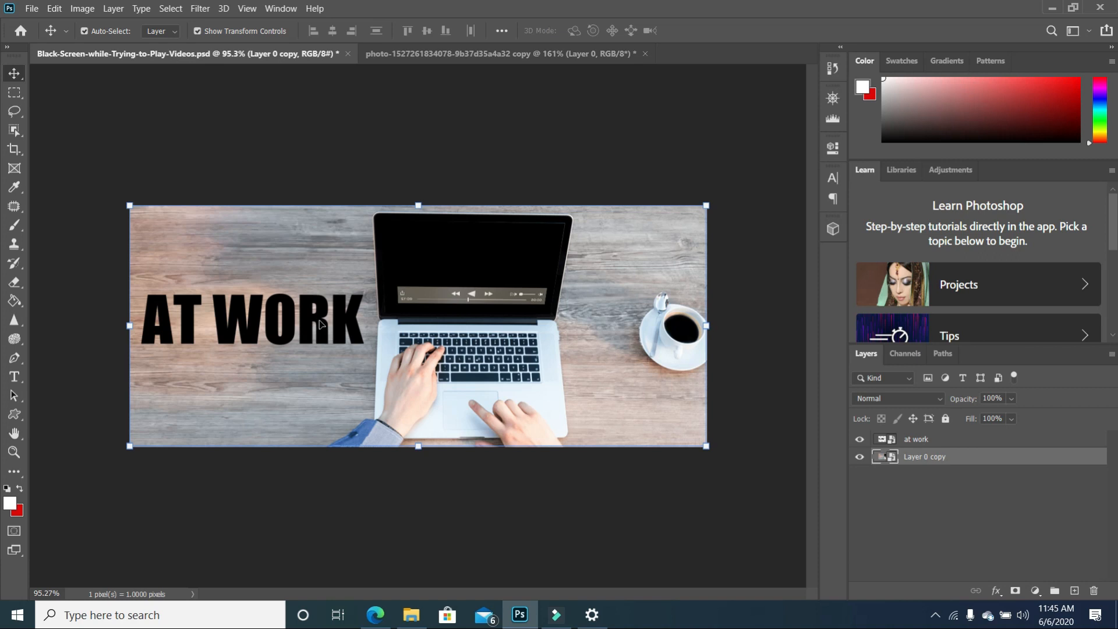
Step: Select the upper part of the AT WORK lettering with the Polygonal Lasso, cutting diagonally through the words
click(14, 111)
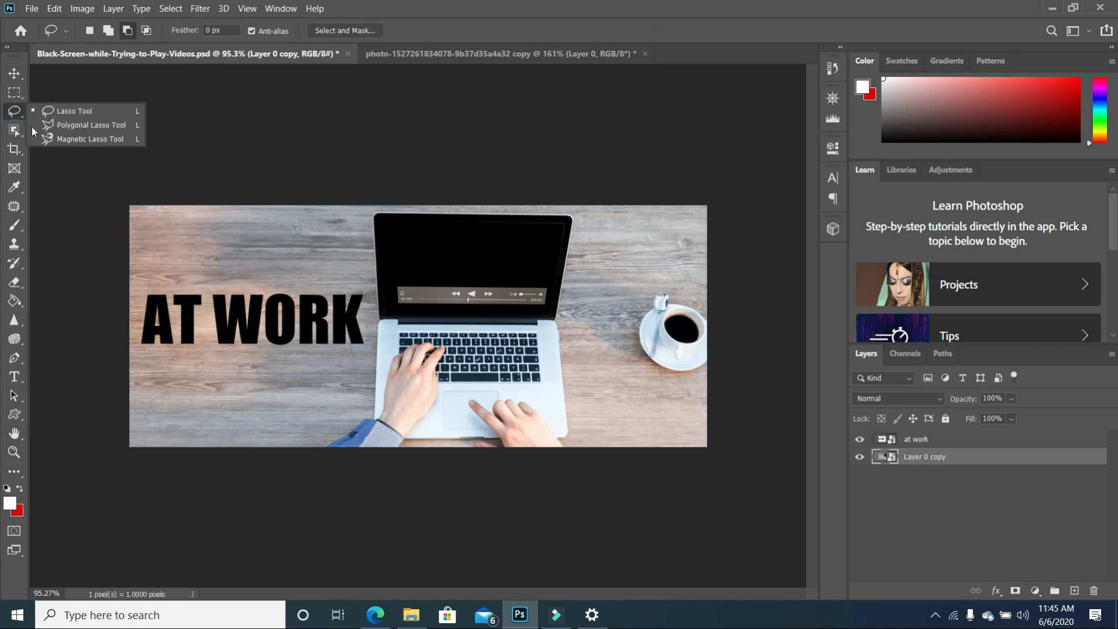
click(55, 125)
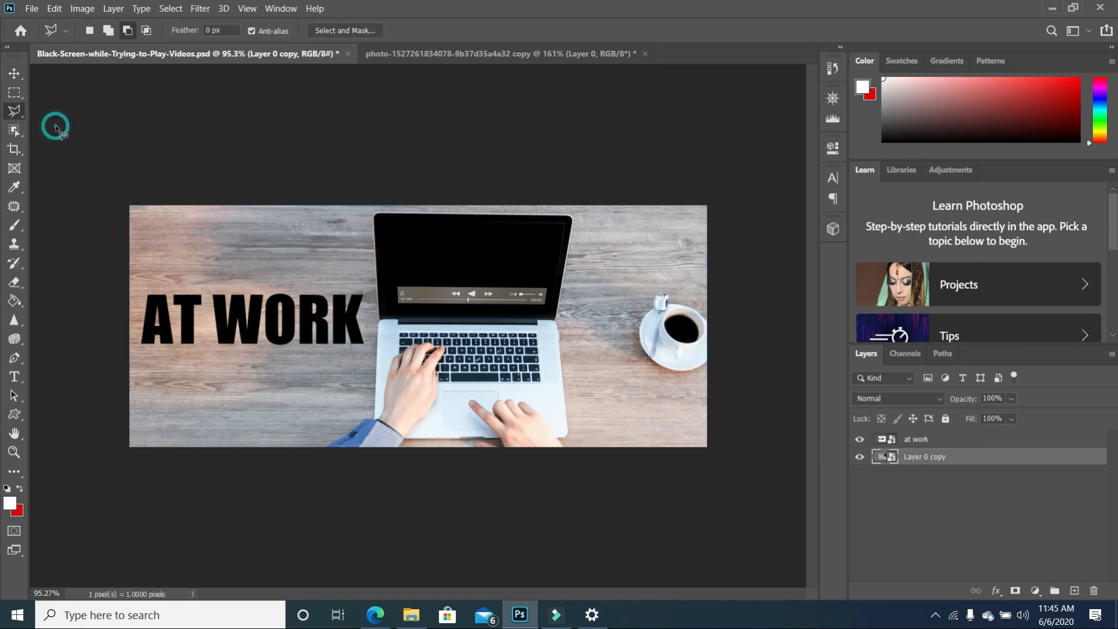
click(138, 351)
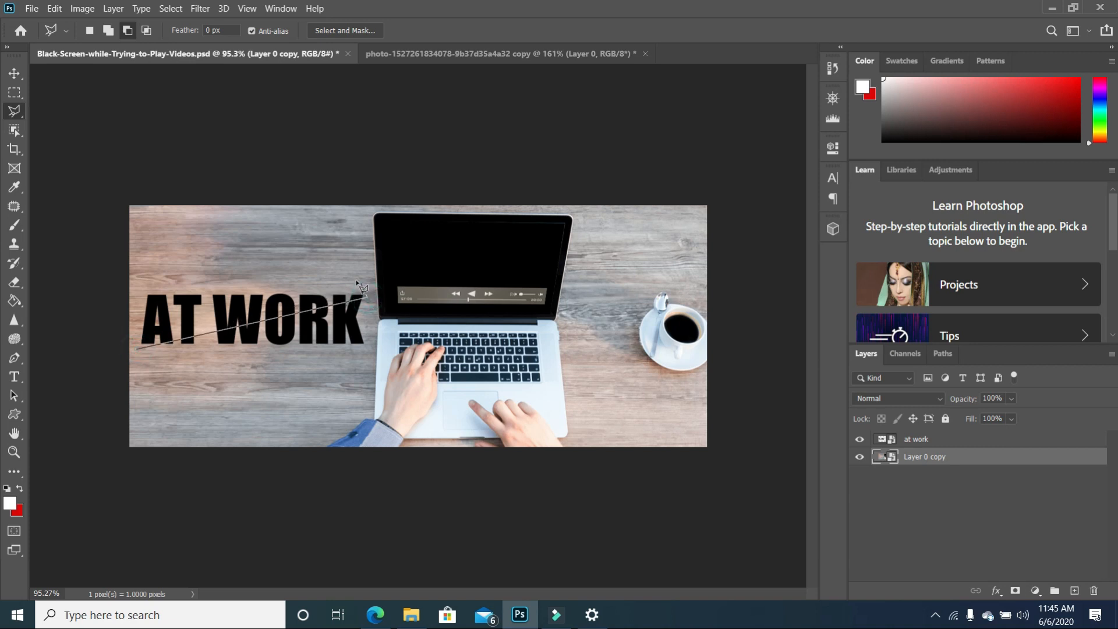
click(366, 297)
click(359, 283)
click(142, 291)
click(138, 349)
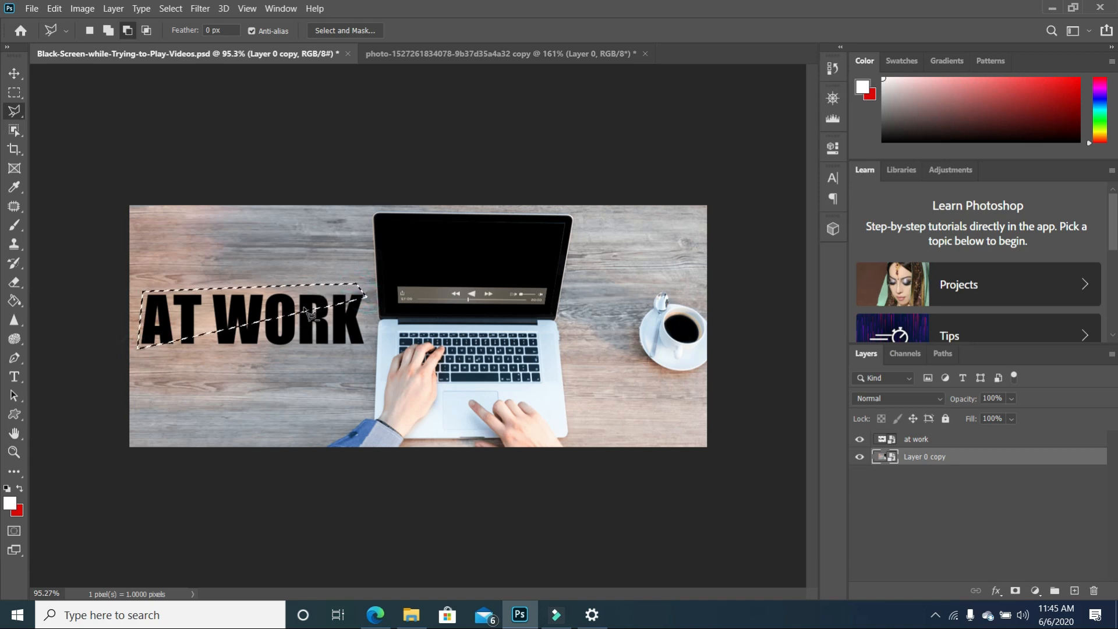
Step: Copy the selected part of the at work layer to a new layer with Layer Via Copy
click(943, 440)
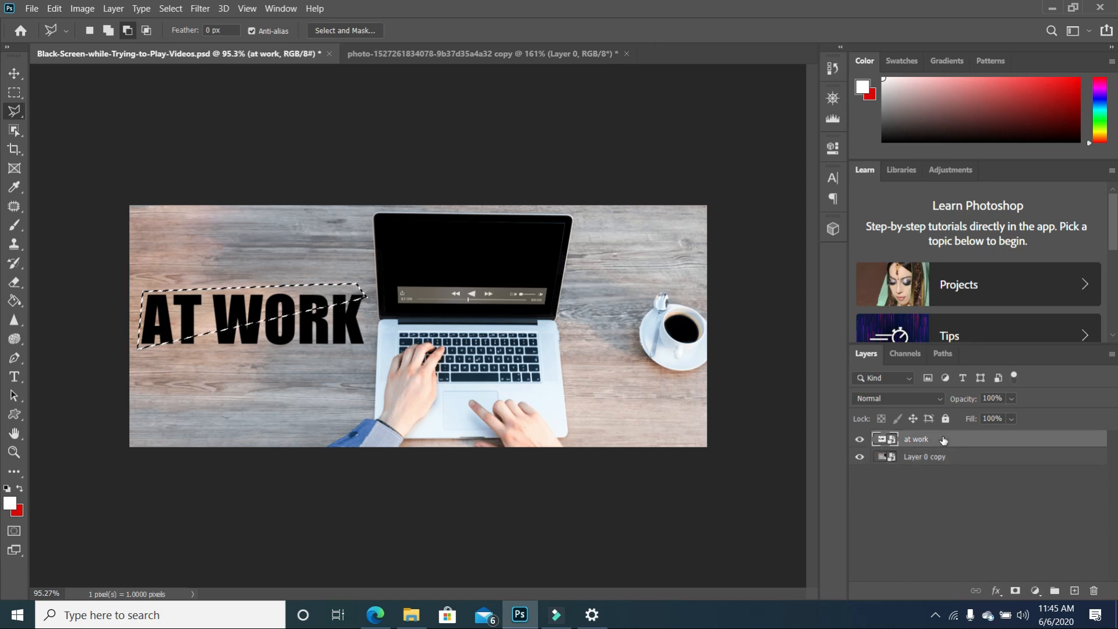
right_click(320, 302)
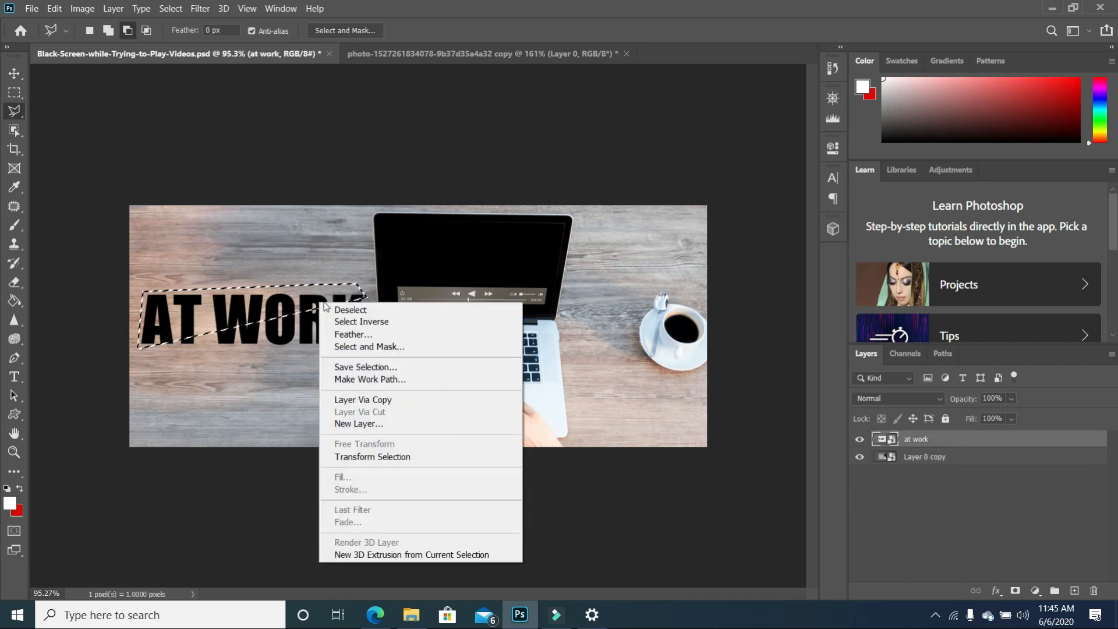
click(388, 401)
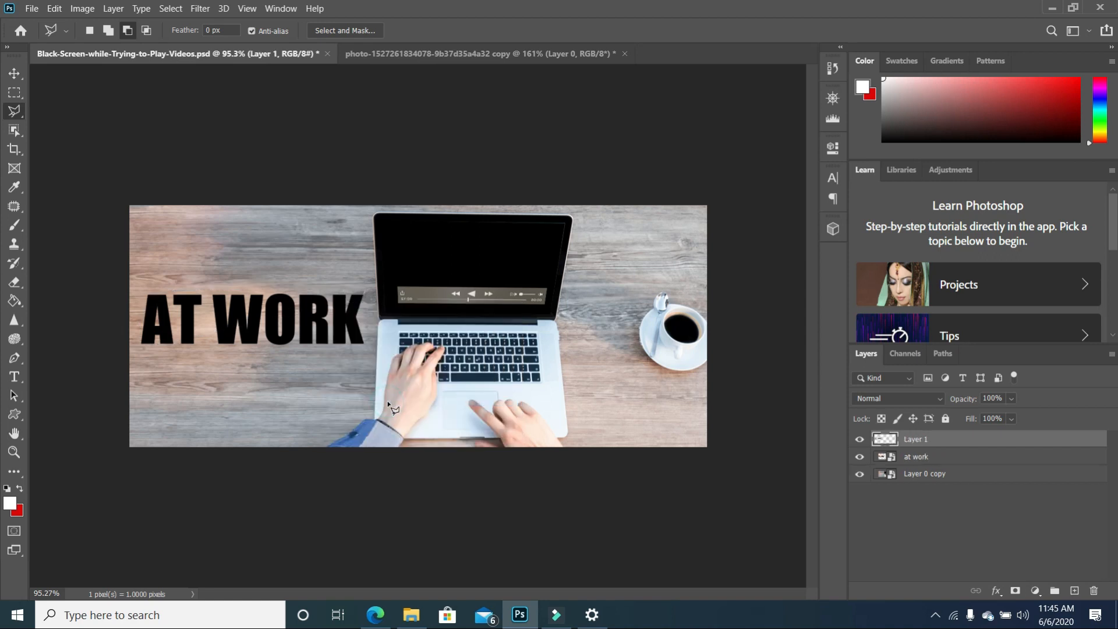
Step: Nudge the copied lettering slightly left of the original AT WORK text using the Move tool
click(14, 74)
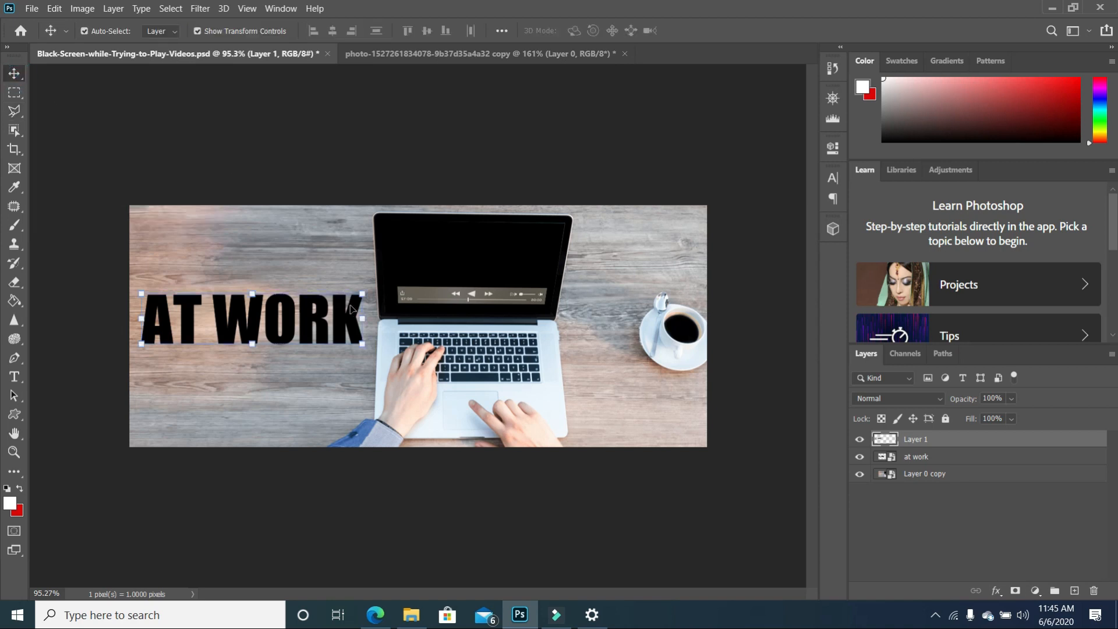
key(Left)
key(Left)
key(Left)
key(Left)
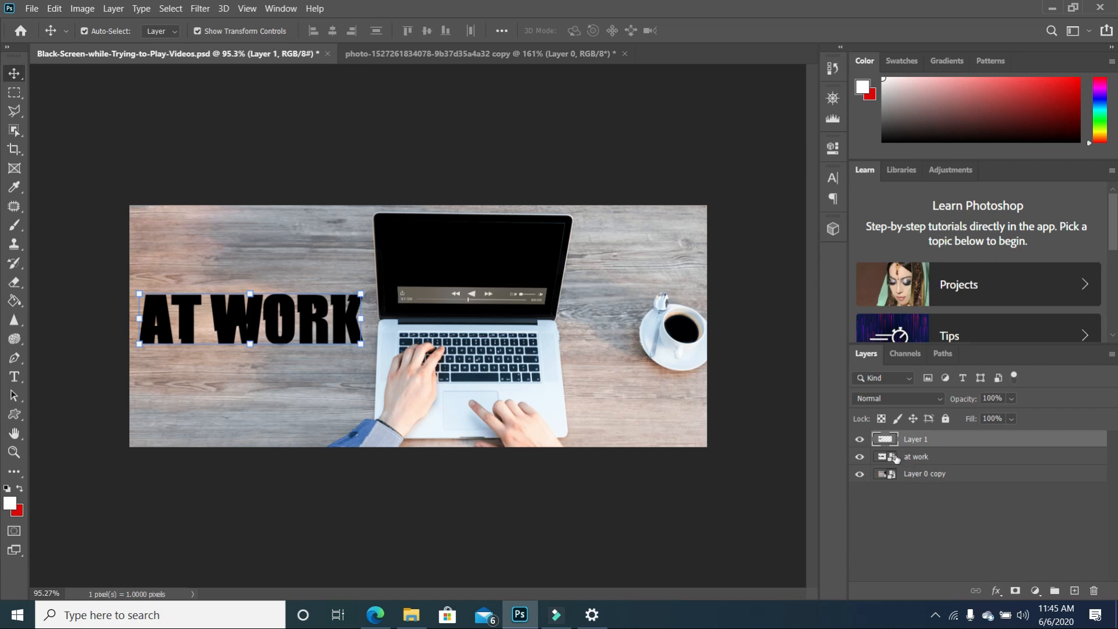
Step: Fill the copied upper parts of the AT WORK letters on Layer 1 with red using the Paint Bucket
click(20, 488)
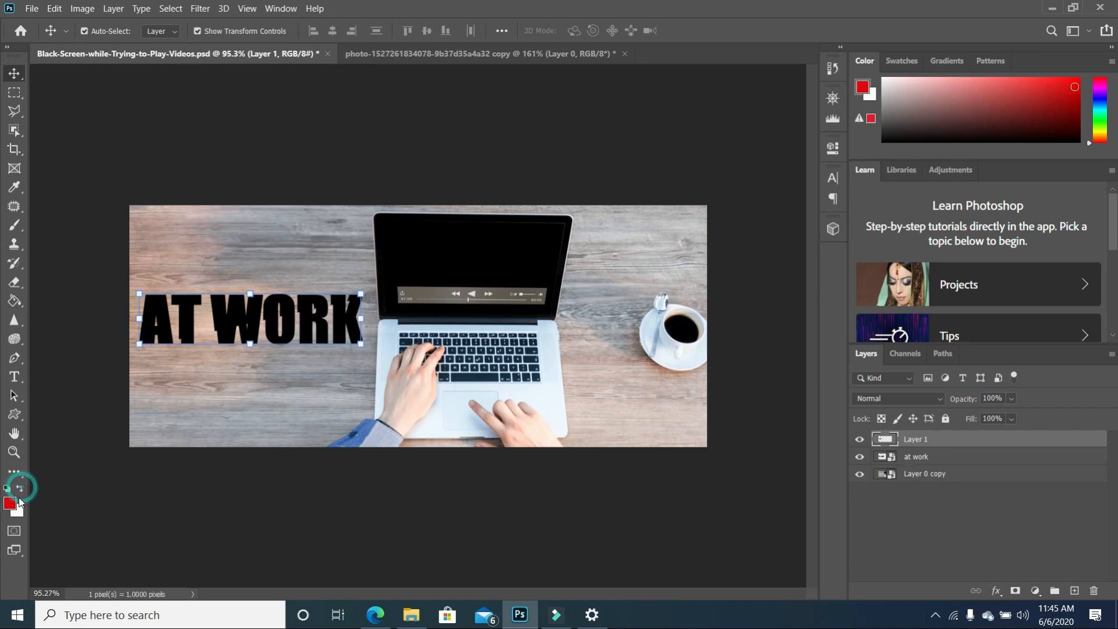
click(14, 301)
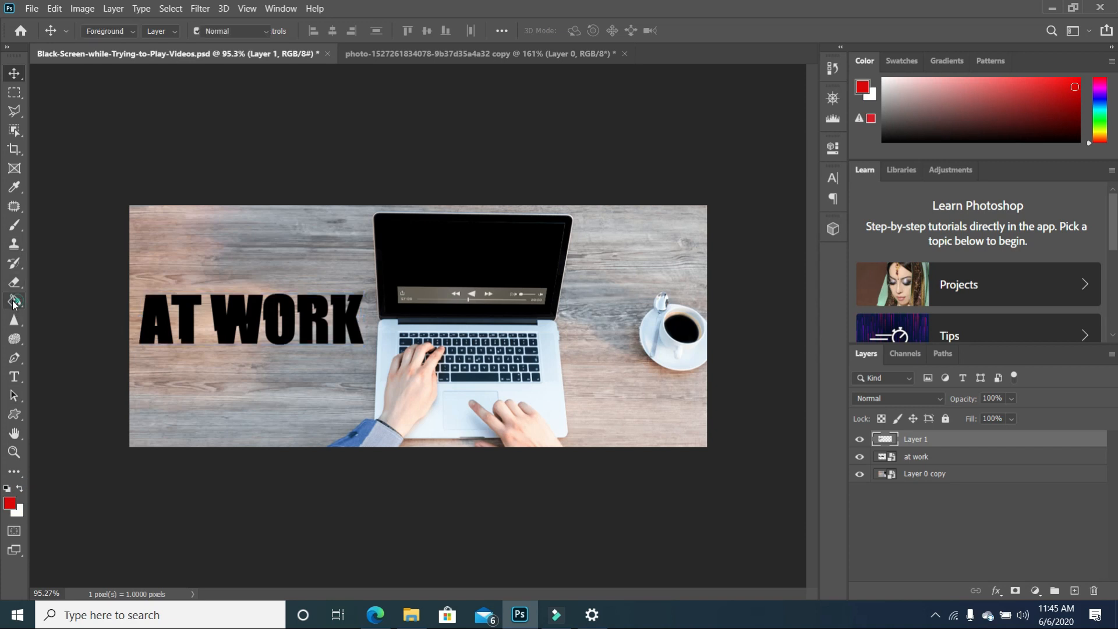
click(154, 317)
click(187, 315)
click(224, 305)
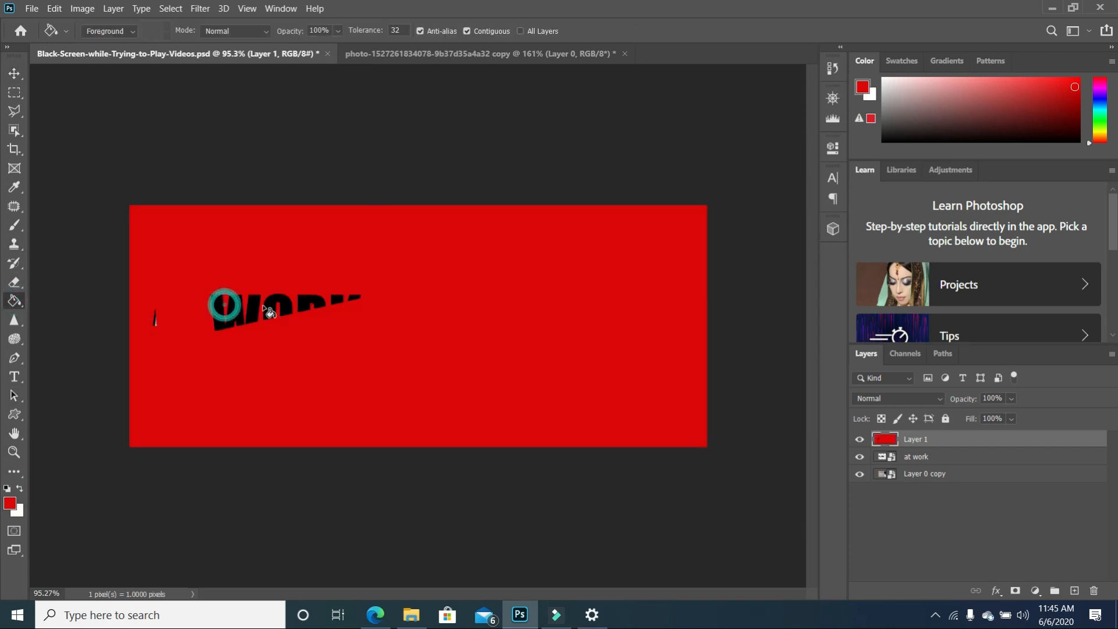
key(ctrl+z)
click(236, 312)
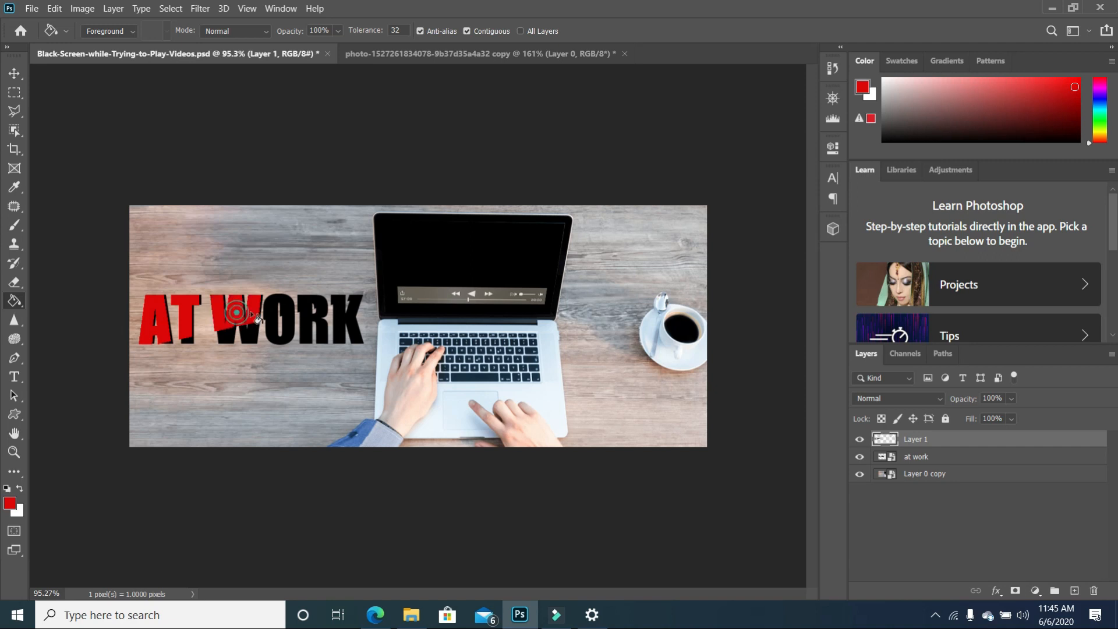
click(268, 305)
click(309, 304)
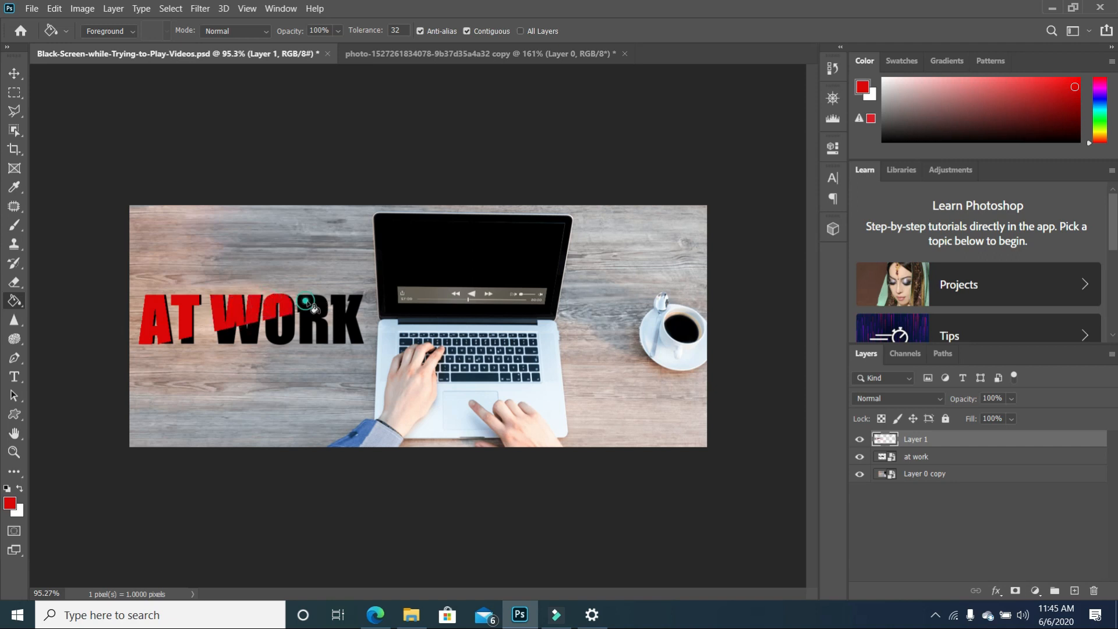
click(350, 303)
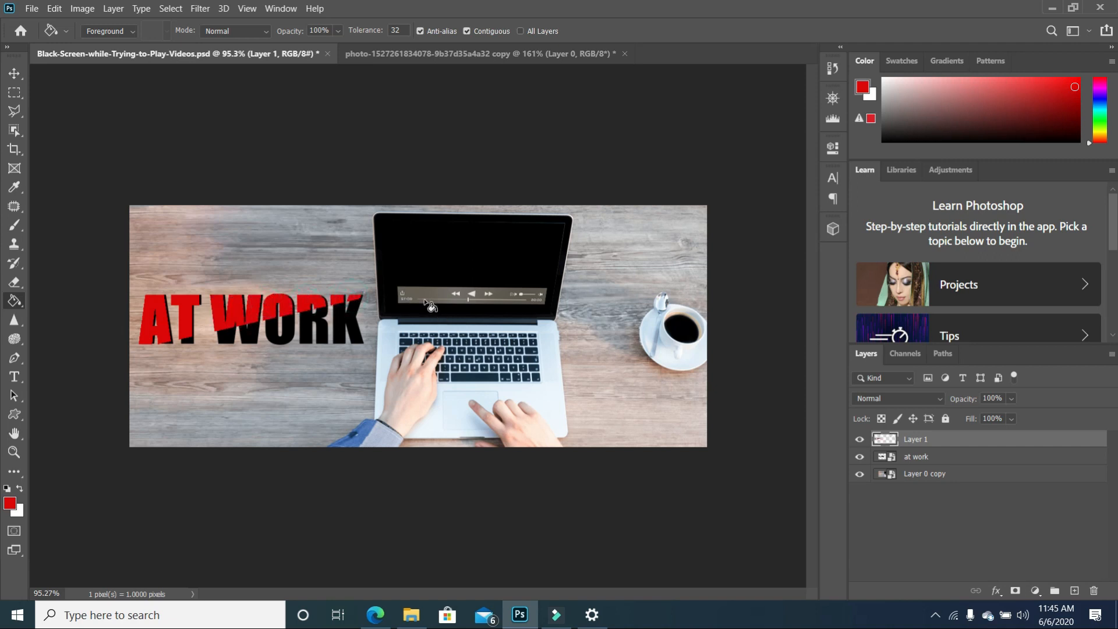
click(14, 74)
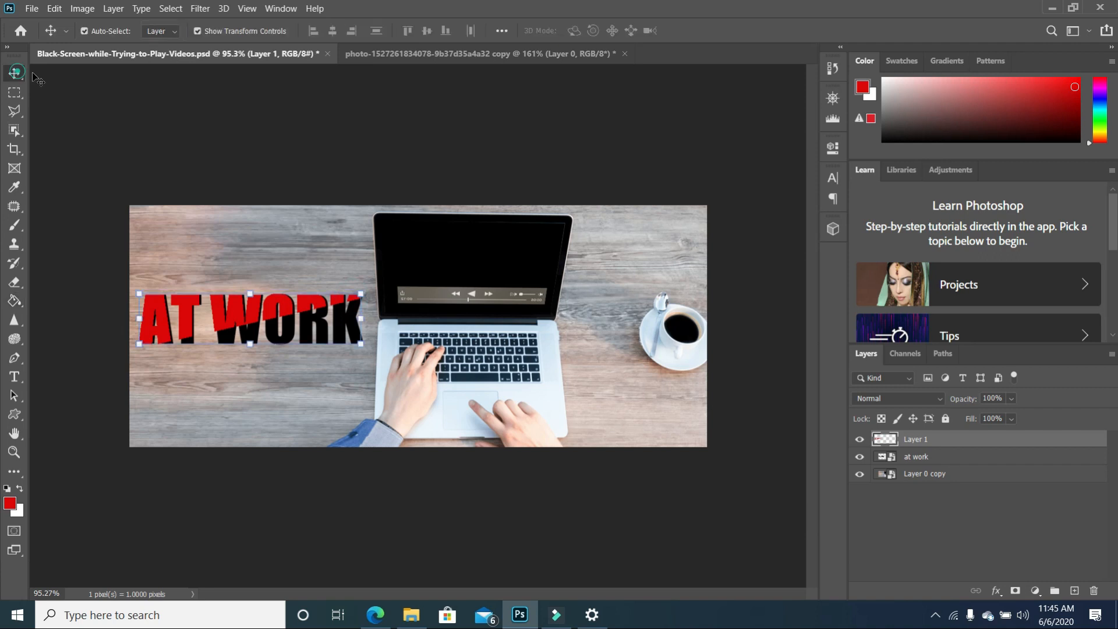
click(614, 457)
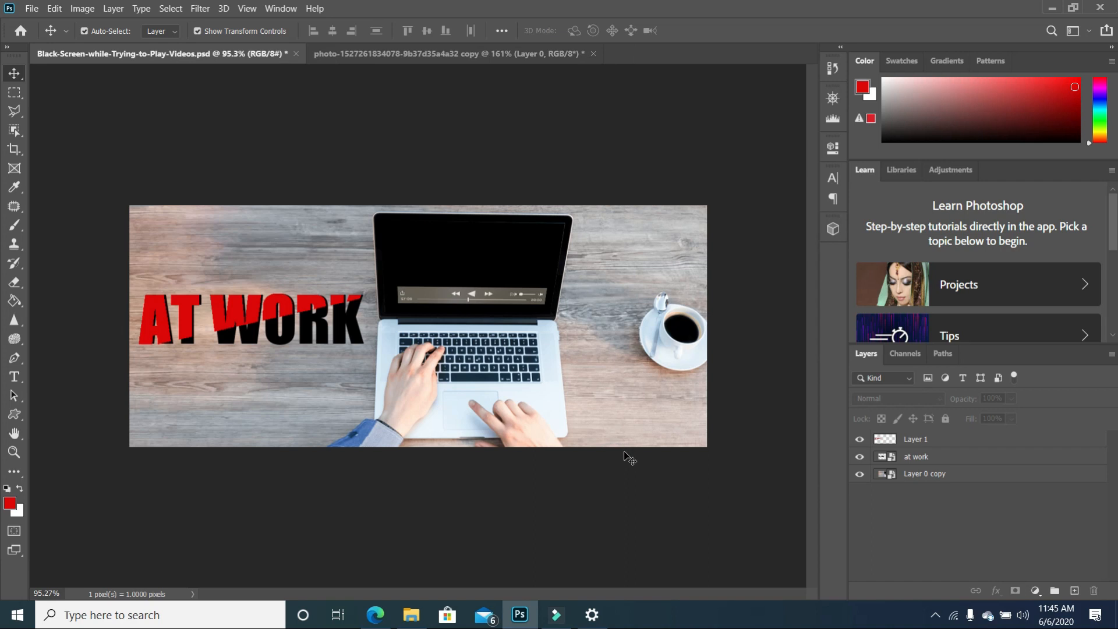
click(199, 9)
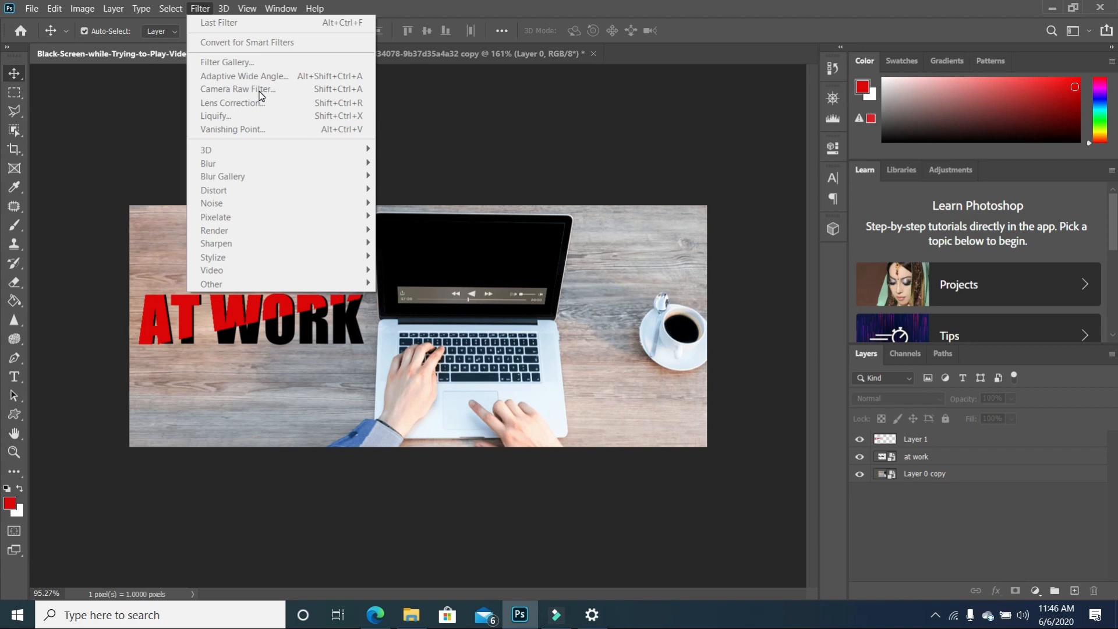
click(732, 135)
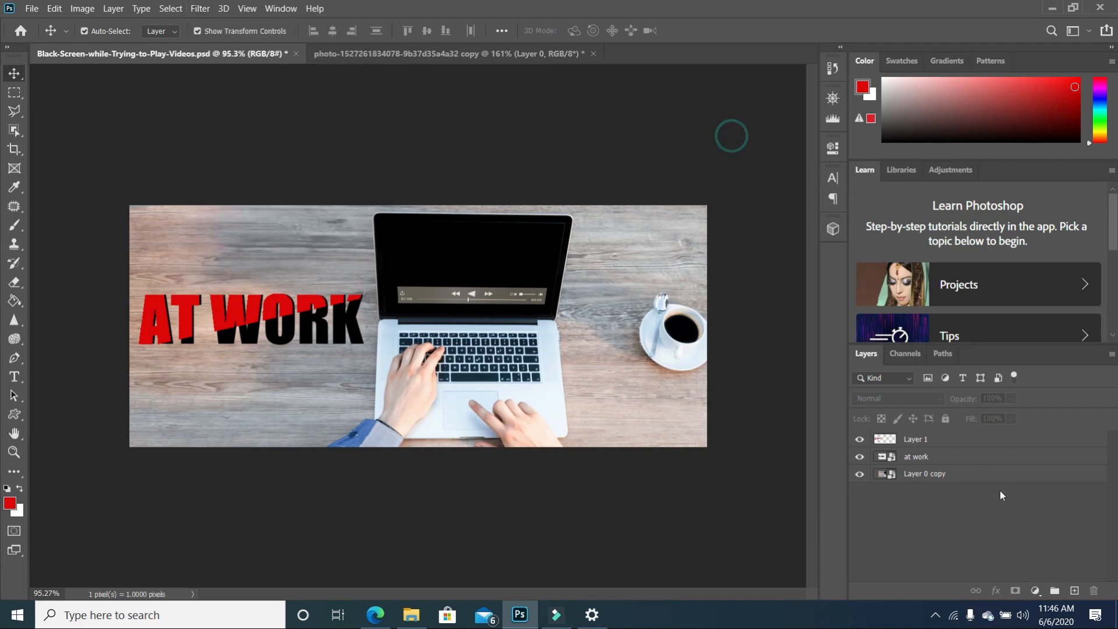
Step: Group Layer 1, at work and Layer 0 copy together
click(935, 477)
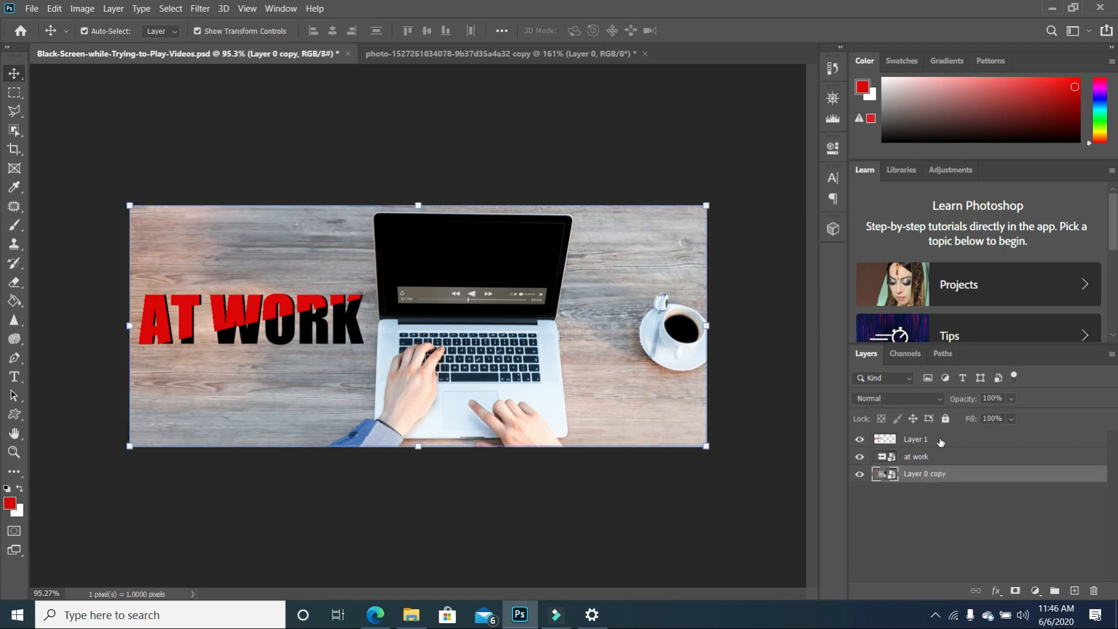
shift+click(942, 443)
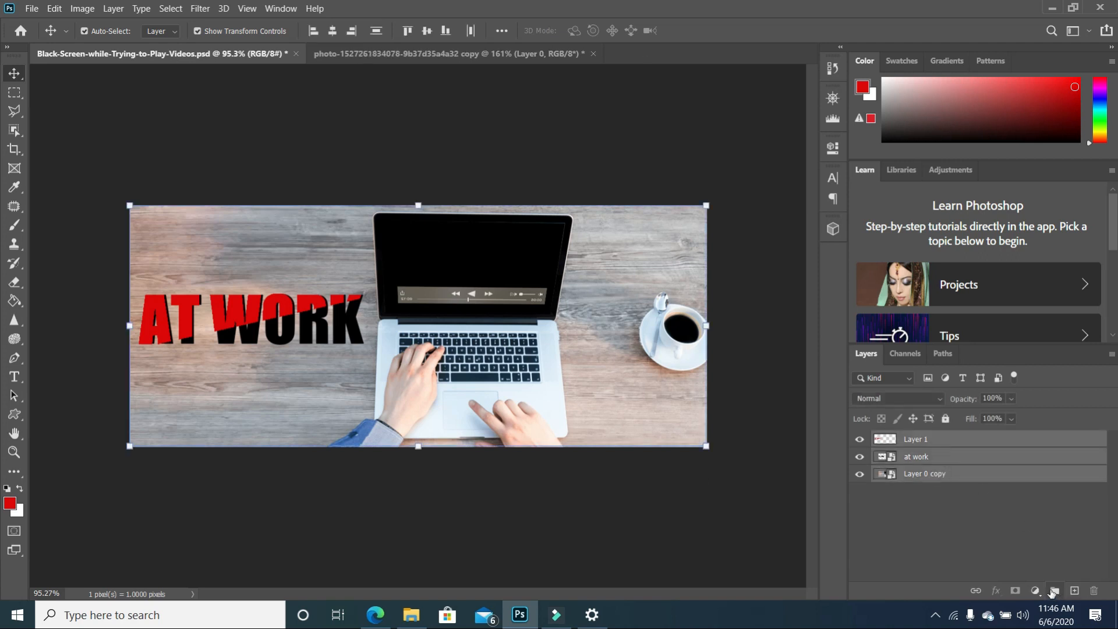
click(1056, 591)
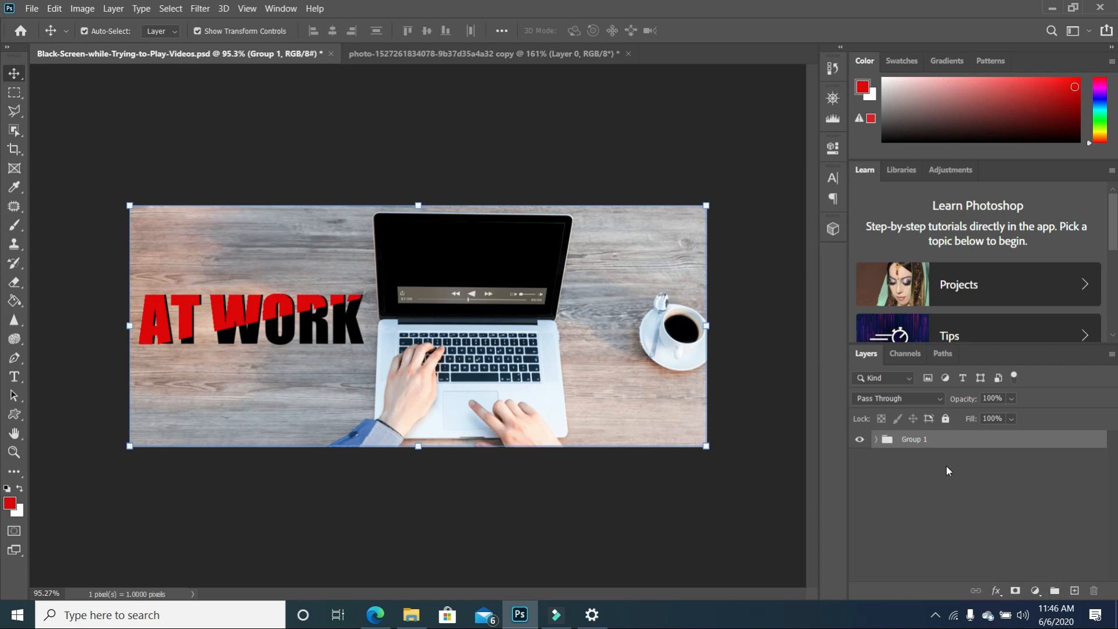
Step: Stamp the visible layers into a new merged layer above the group, hide the group, and select the merged layer
key(ctrl+shift+alt+e)
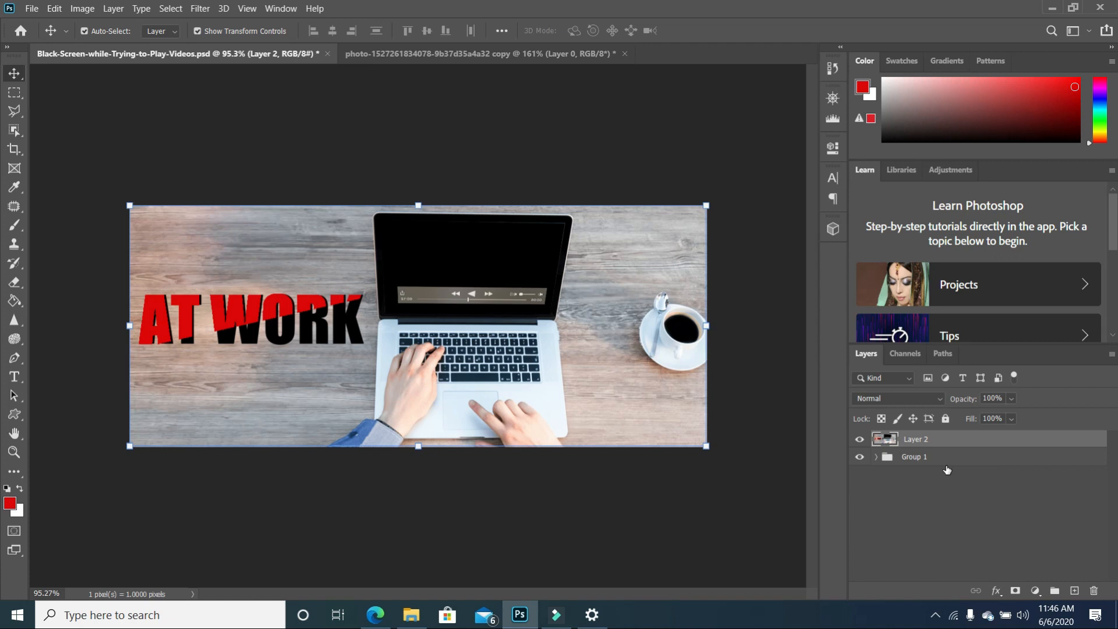
click(858, 458)
click(882, 459)
click(876, 458)
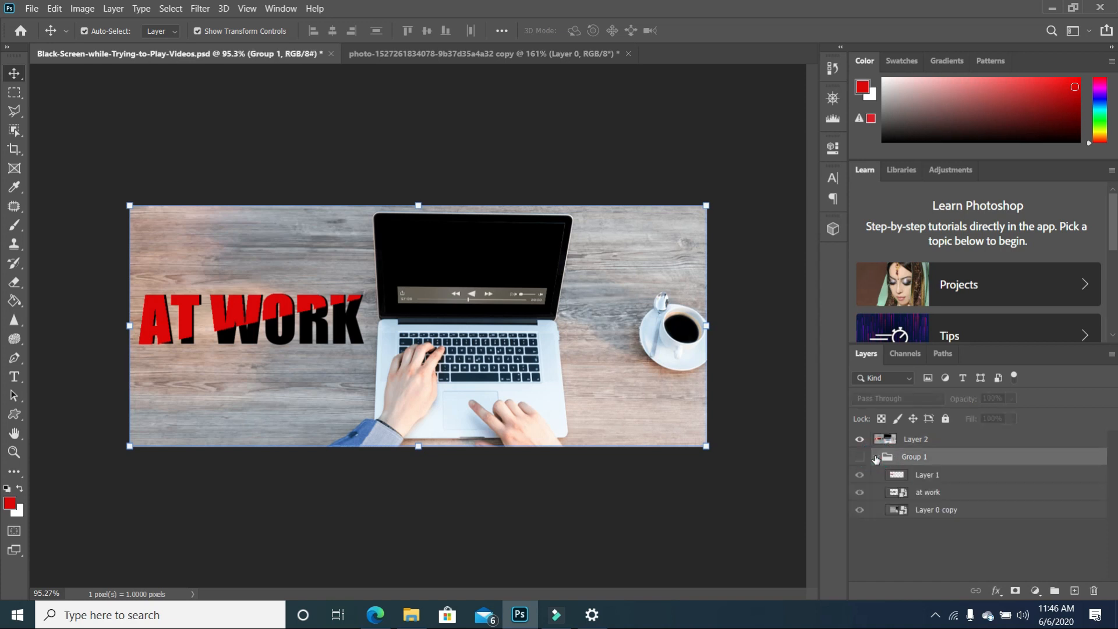
click(876, 458)
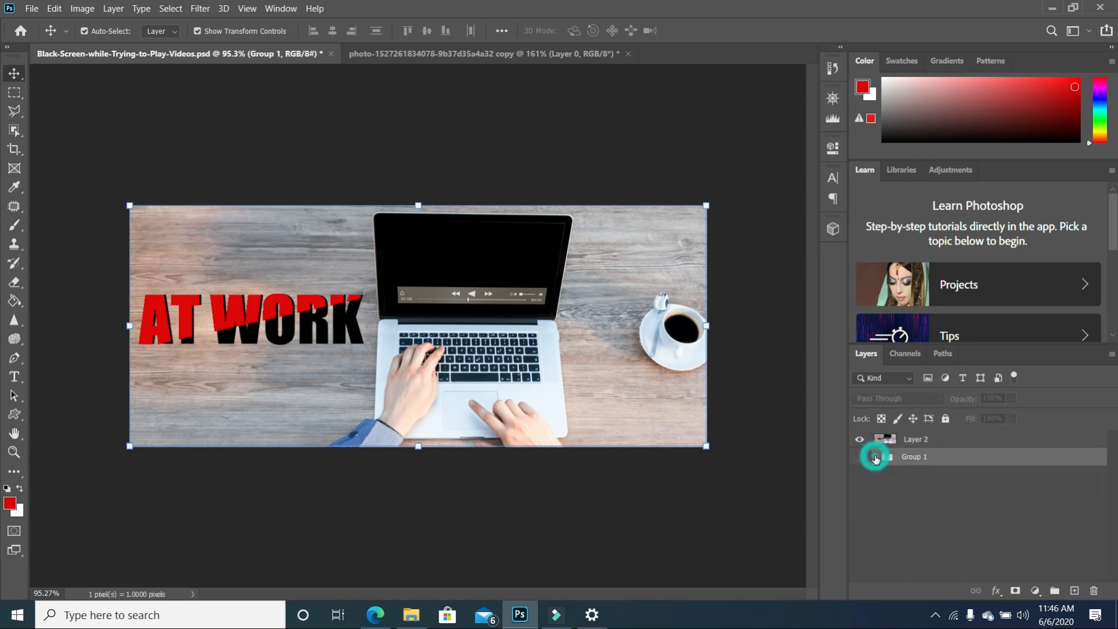
click(957, 442)
Step: Try shifting the merged layer slightly to the right, and undo the move
mouse_move(644, 364)
mouse_down()
mouse_move(626, 343)
mouse_move(635, 390)
mouse_move(646, 365)
mouse_up()
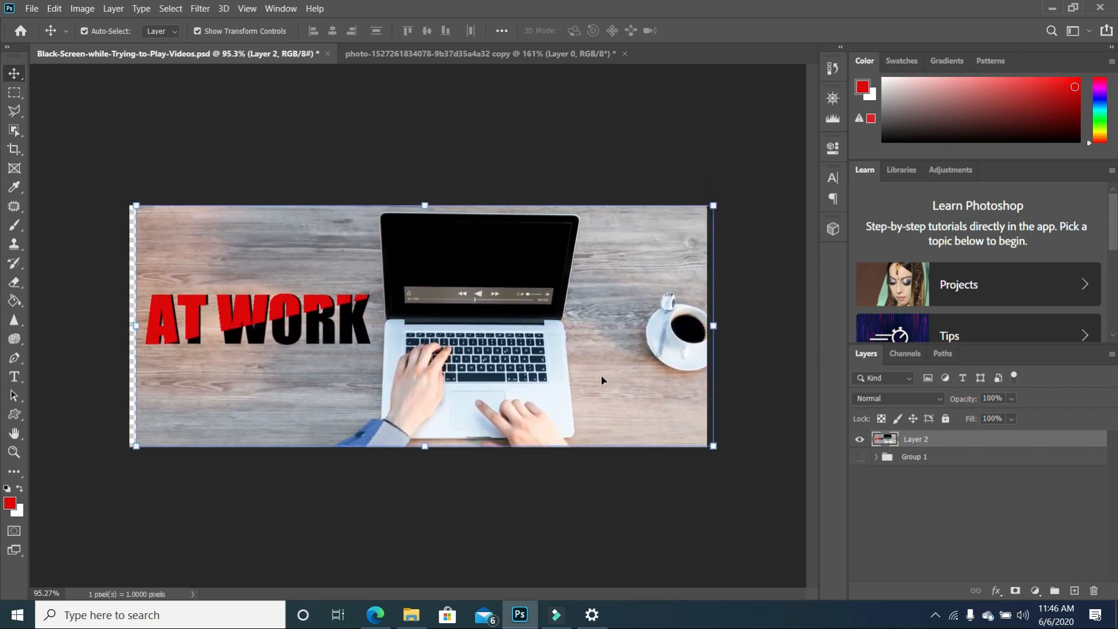
key(ctrl+z)
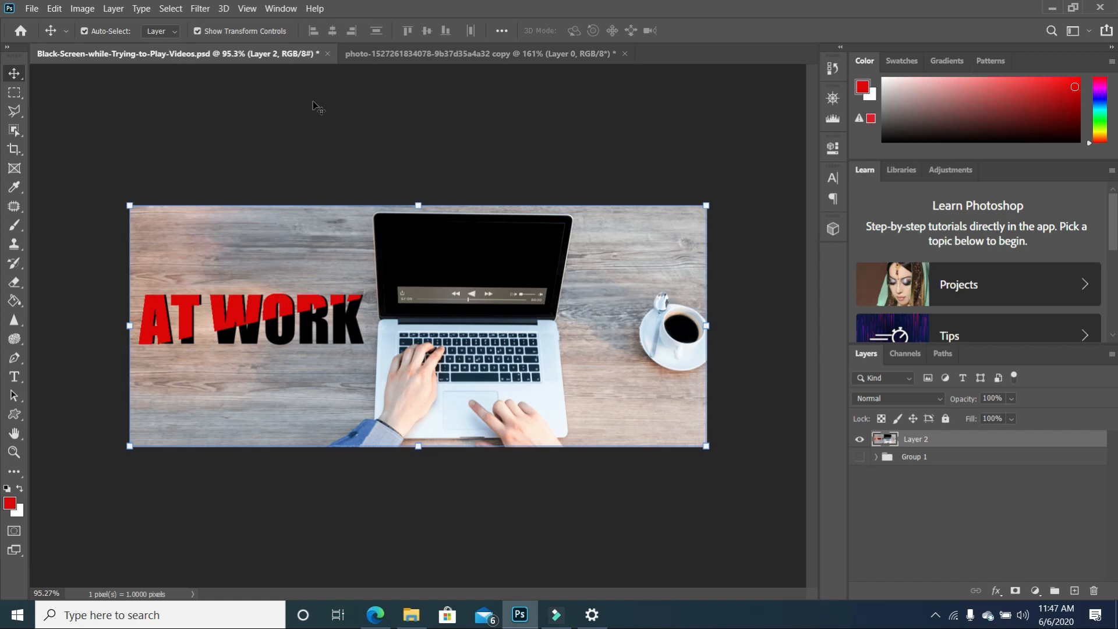
Step: Start the Camera Raw Filter on the merged layer with Vibrance at +43 and Saturation at +68
click(201, 9)
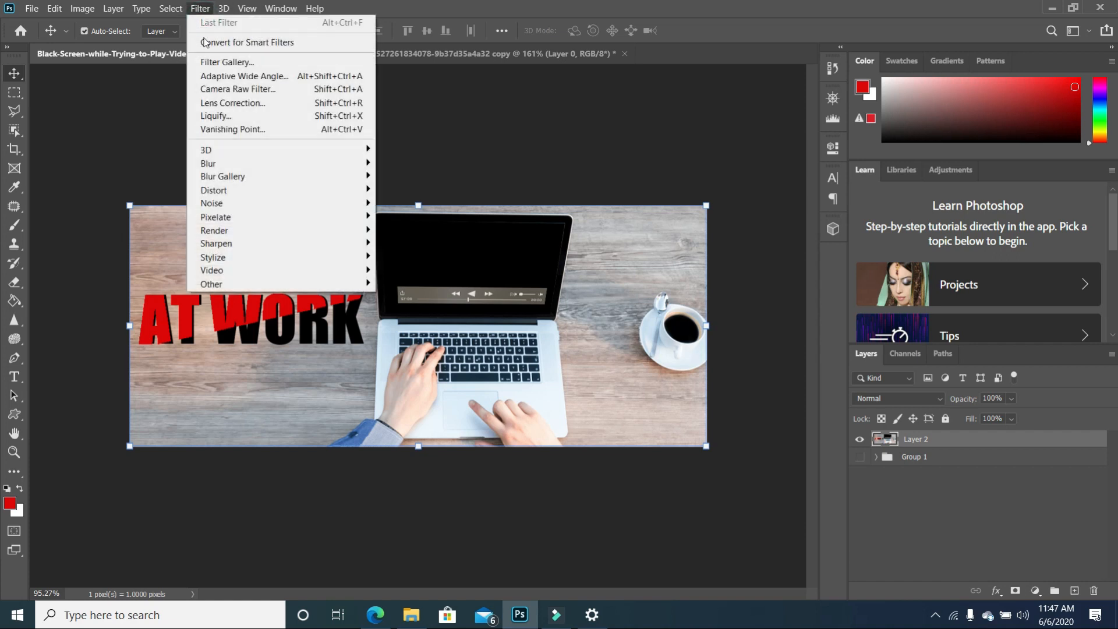
click(237, 90)
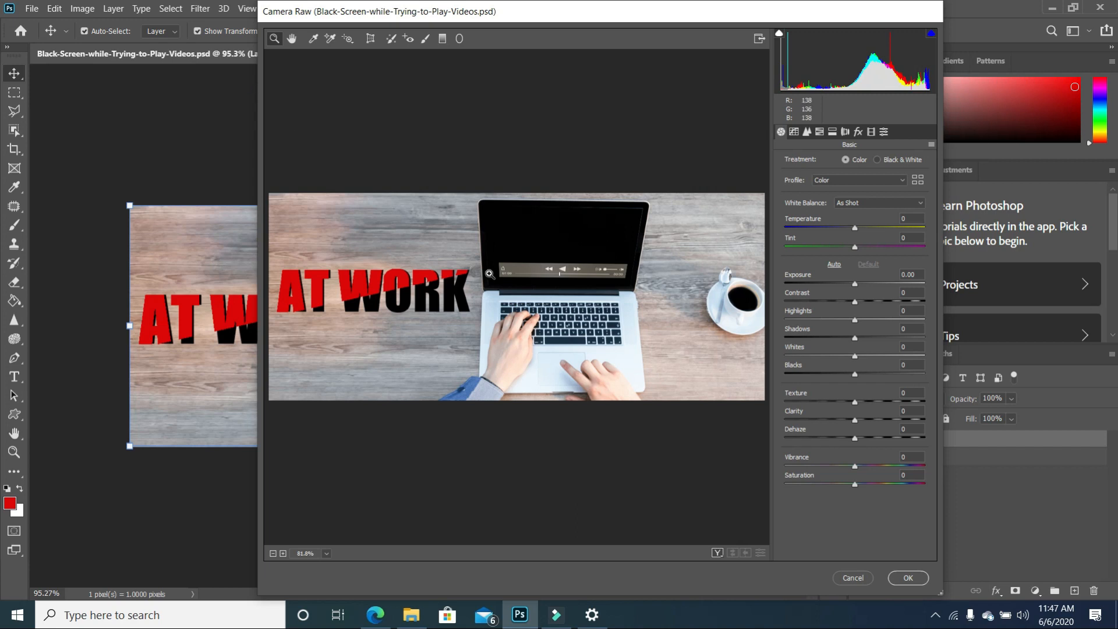
drag(856, 467, 903, 486)
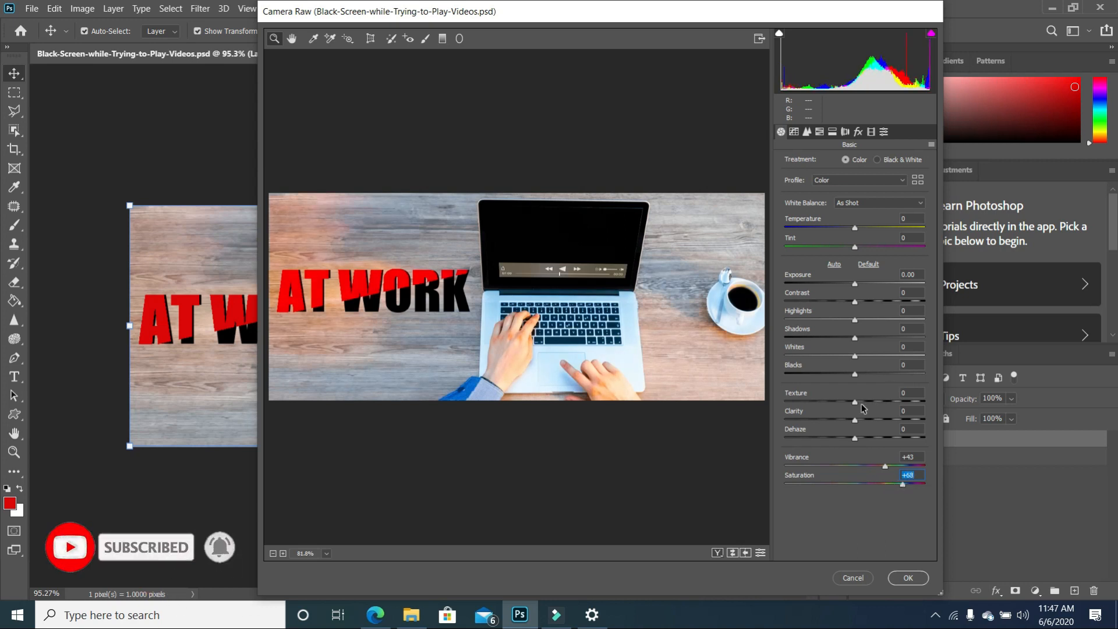
Step: Set Texture to -28, Exposure to -0.35, Contrast to +36, Highlights to +25, Whites to +23, Blacks to +5 and Clarity to +2
drag(857, 402, 833, 407)
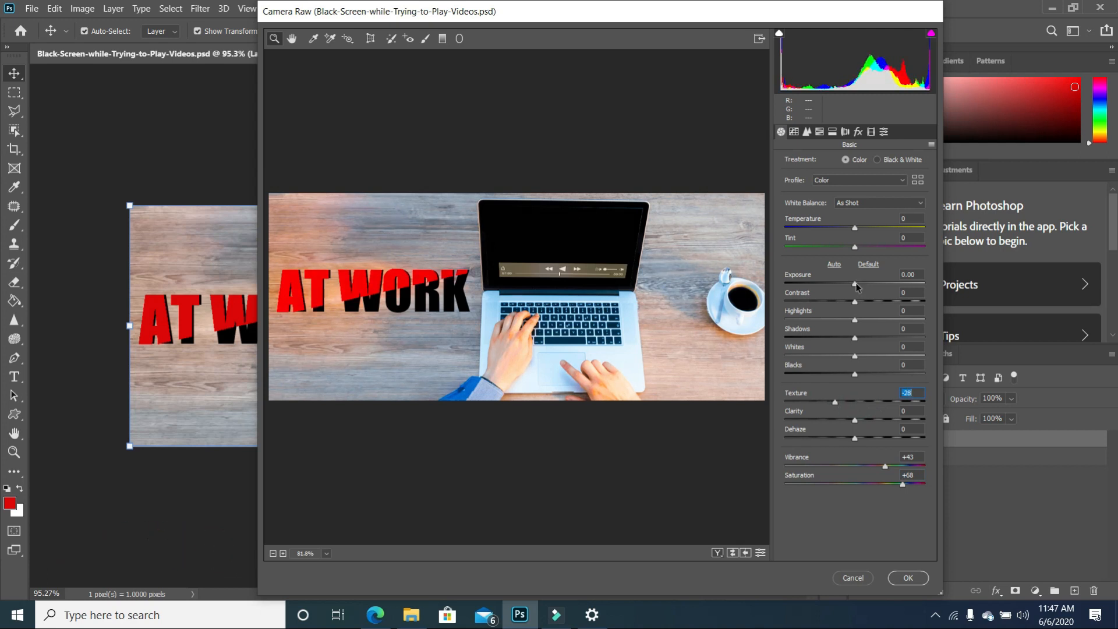
drag(857, 285, 840, 408)
click(855, 300)
click(854, 320)
click(837, 403)
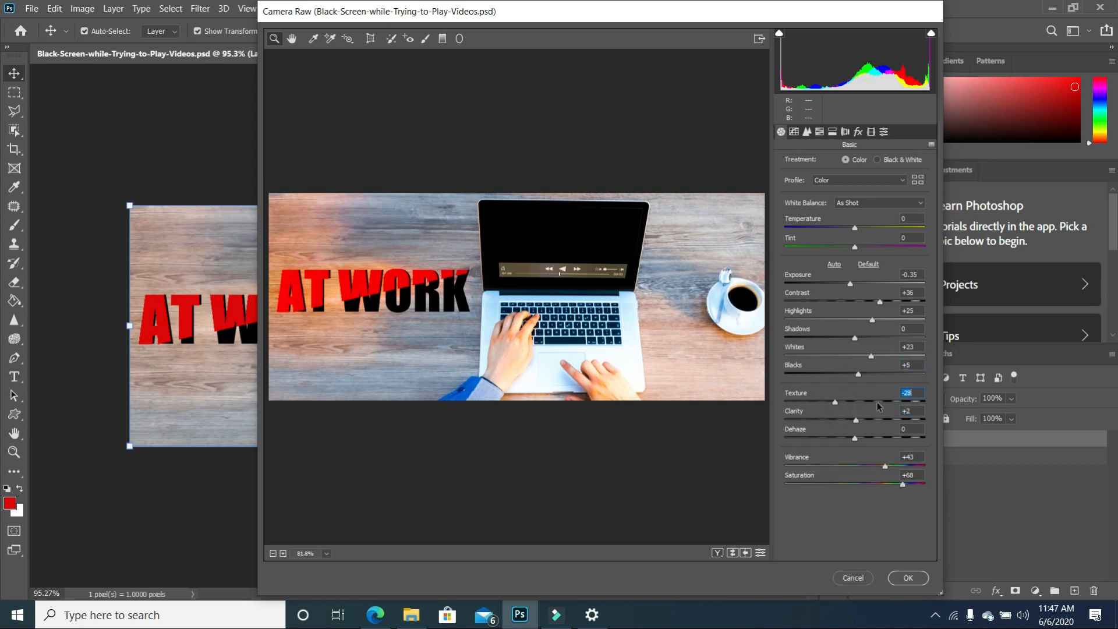
Step: Set Texture to +17, Clarity to +14 and Dehaze to +7, lower the Saturation, and apply the Camera Raw filter
click(877, 402)
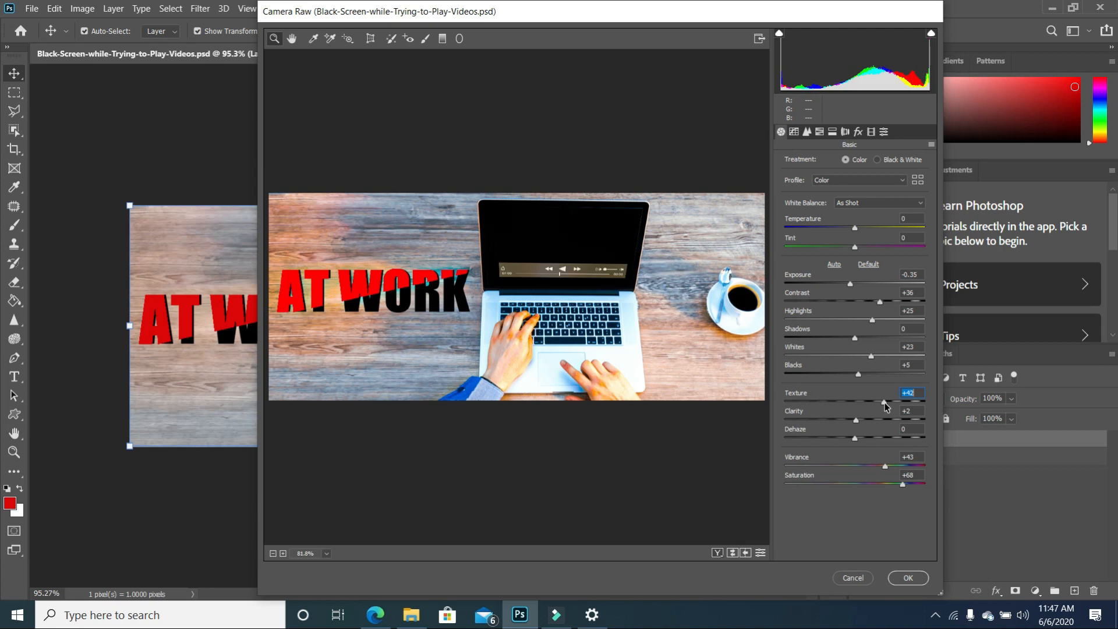
drag(868, 407, 861, 440)
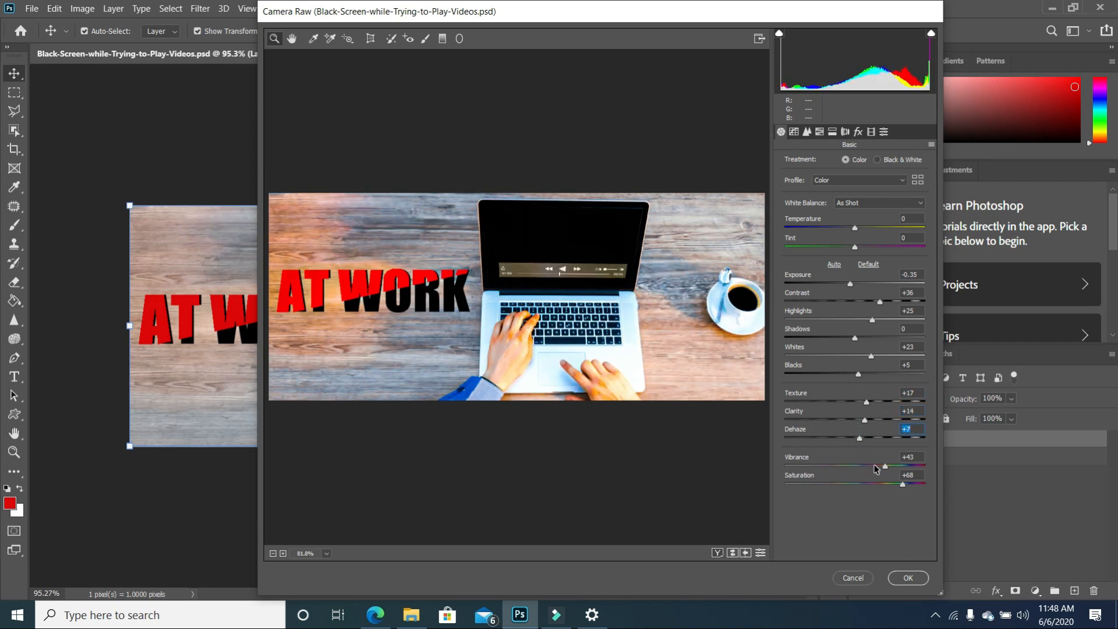
drag(903, 482, 874, 484)
click(922, 580)
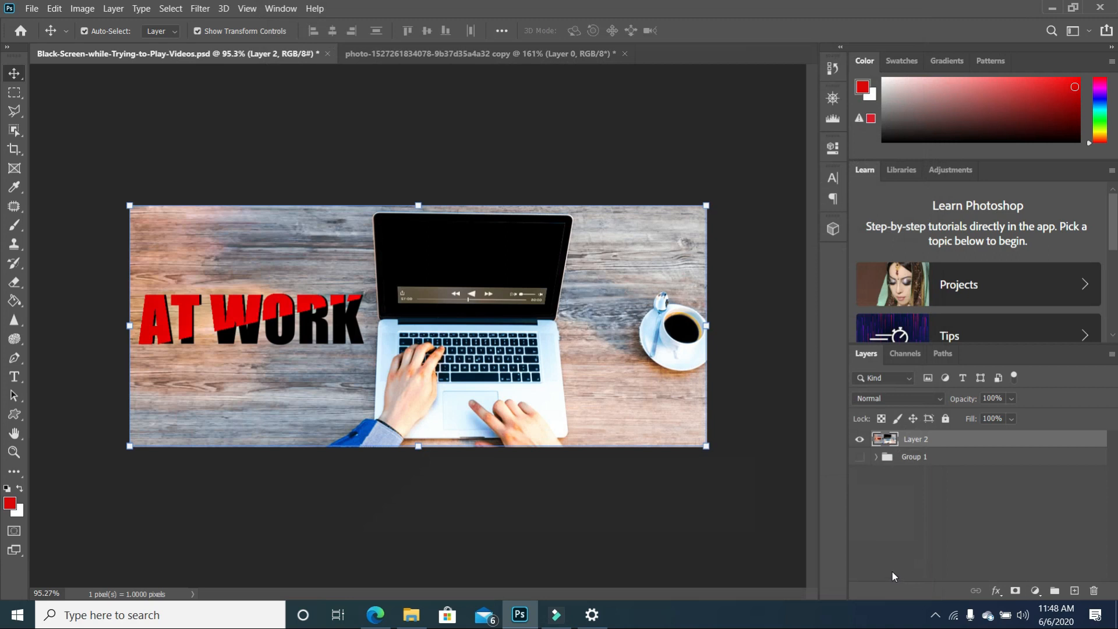
Step: Toggle the filtered layer's visibility to compare it, make Group 1 visible, and deselect all layers
click(860, 440)
click(860, 440)
click(696, 504)
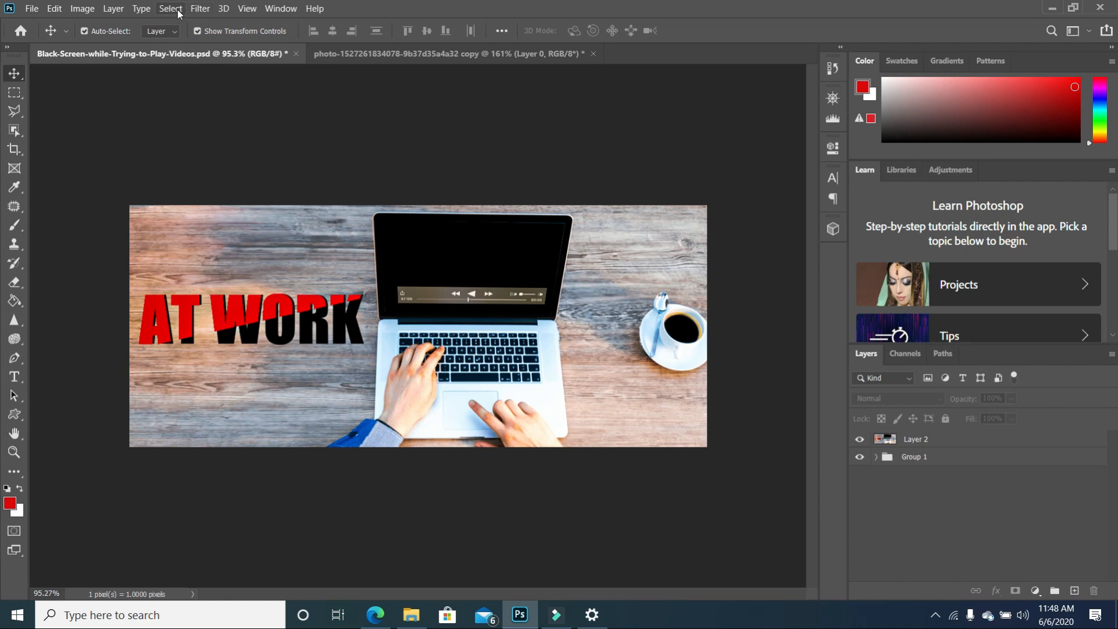
click(201, 9)
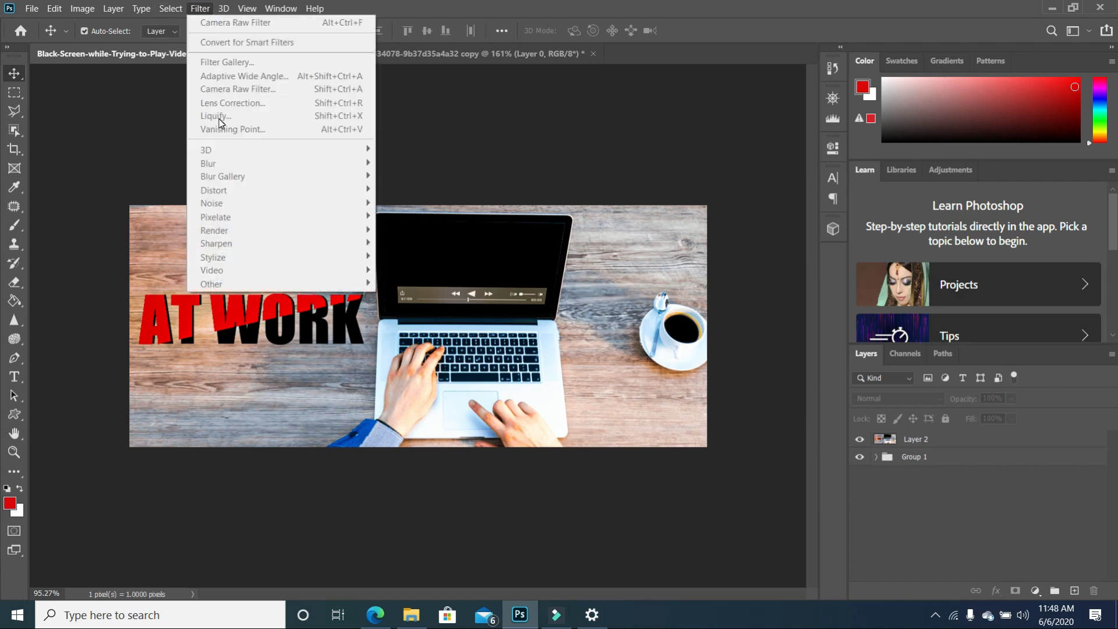
key(Escape)
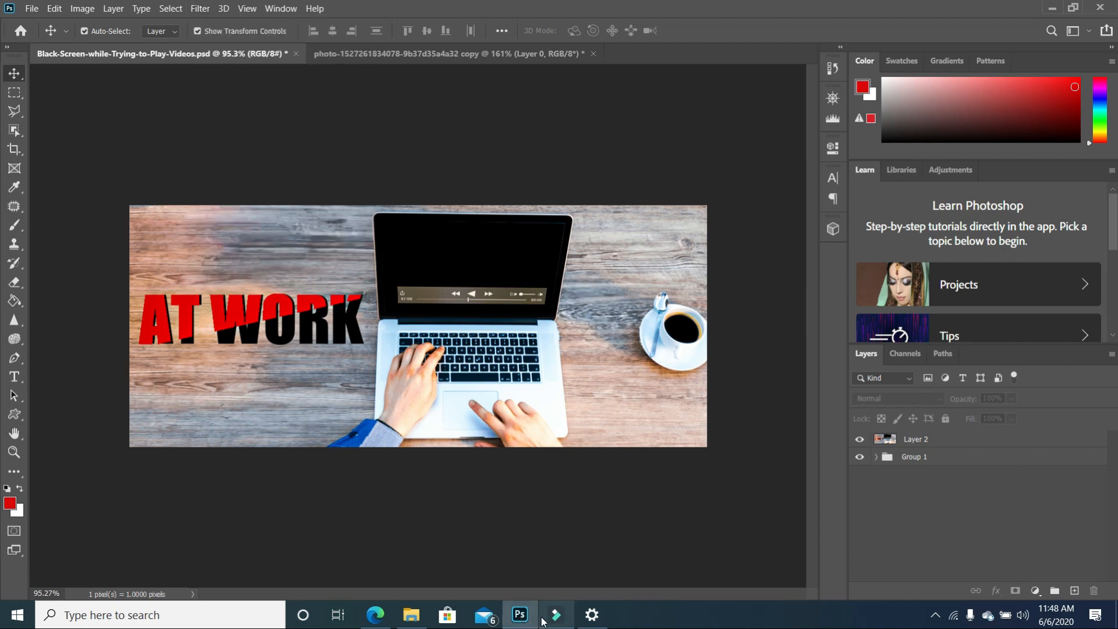
Step: Switch to File Explorer, open pexels-photo-1139245_edit from the Tutorial 3 folder in Adobe Photoshop 2020, and unlock its Background layer
click(411, 614)
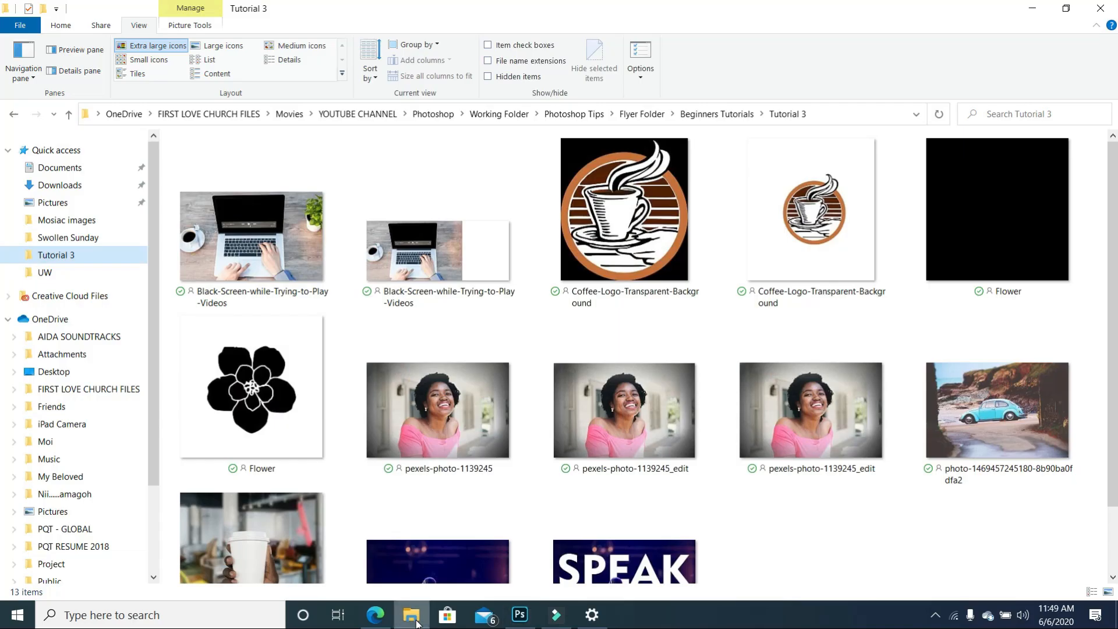
right_click(634, 420)
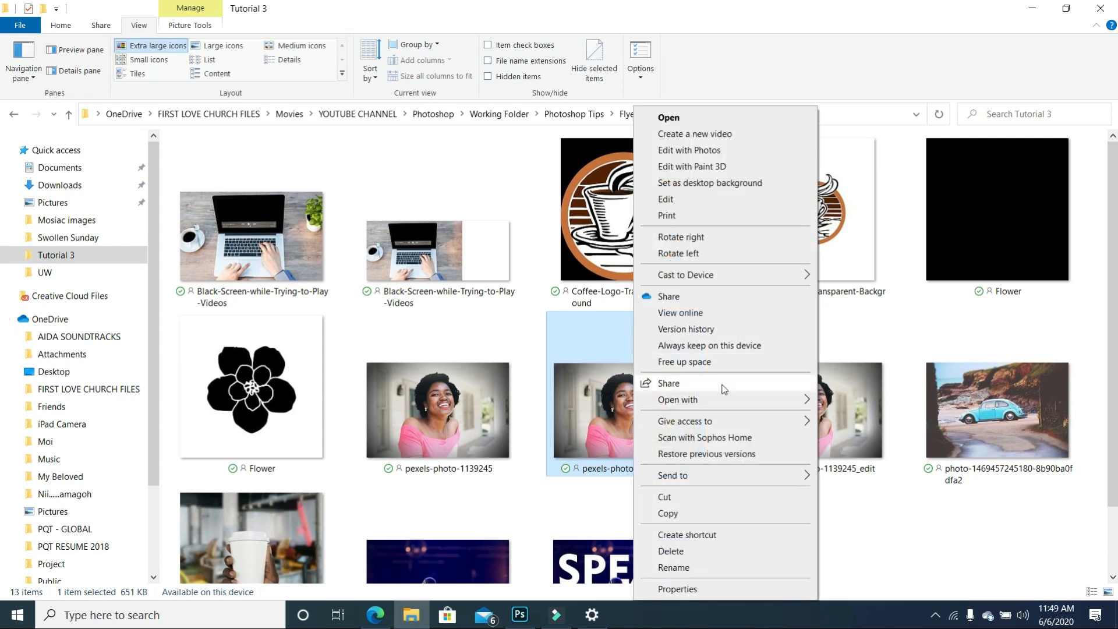
click(723, 402)
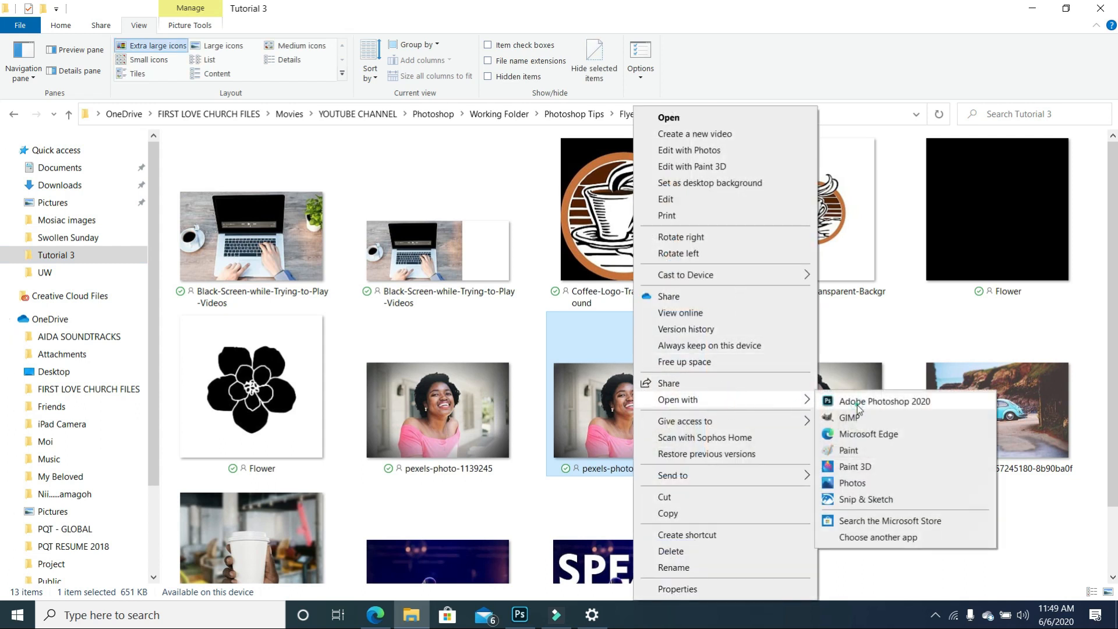
click(858, 405)
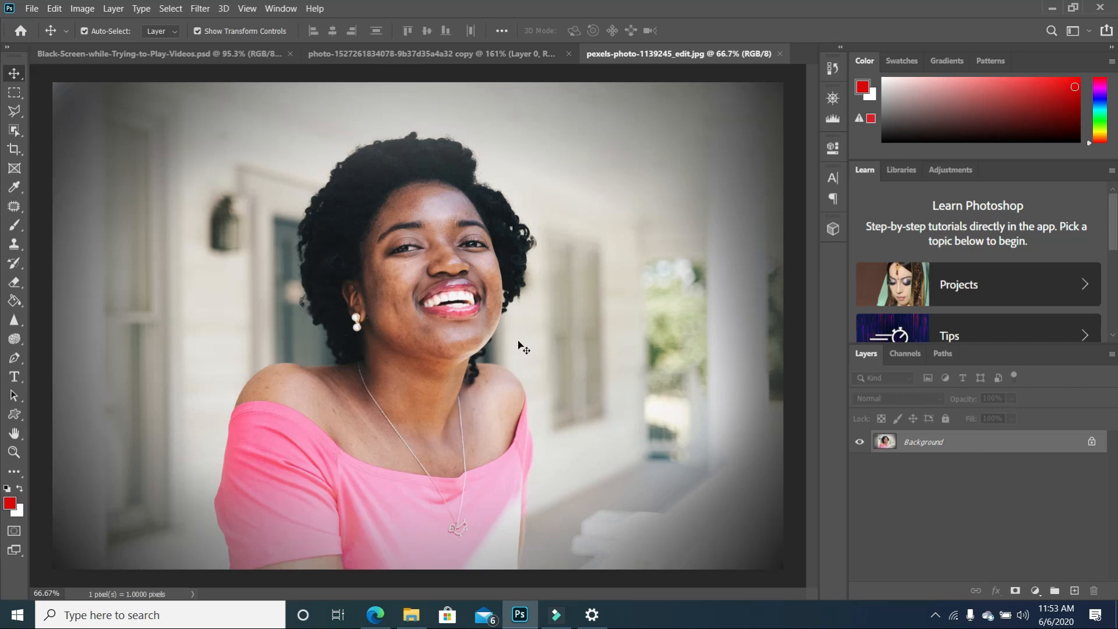
click(1092, 443)
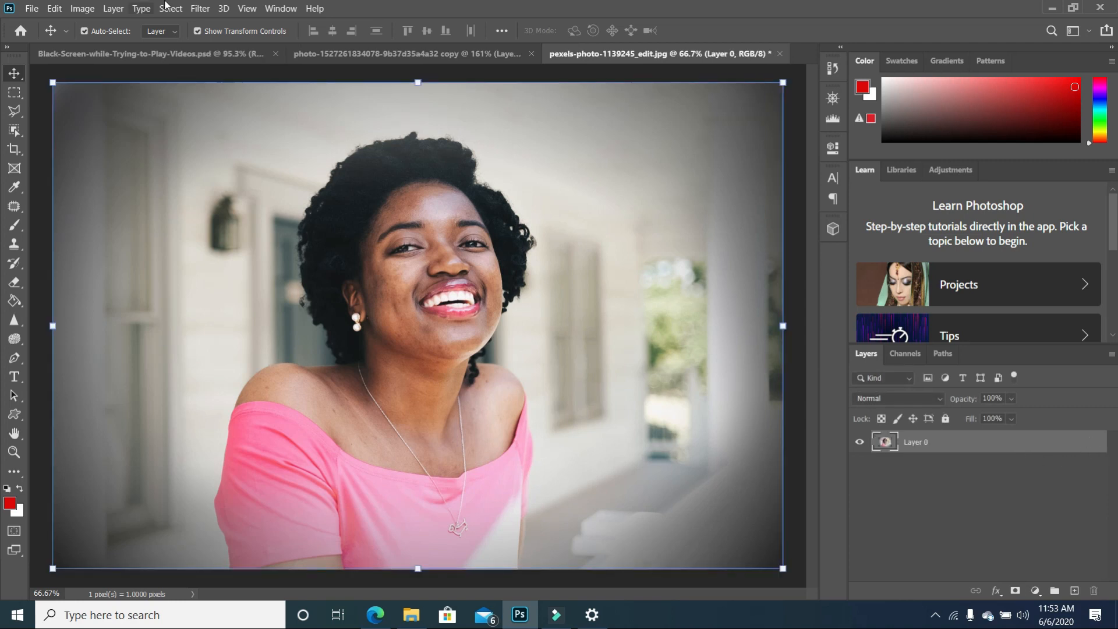
Step: Open Liquify on the portrait layer and push the woman's hair outward into a larger afro with the Forward Warp tool at size 330
click(200, 10)
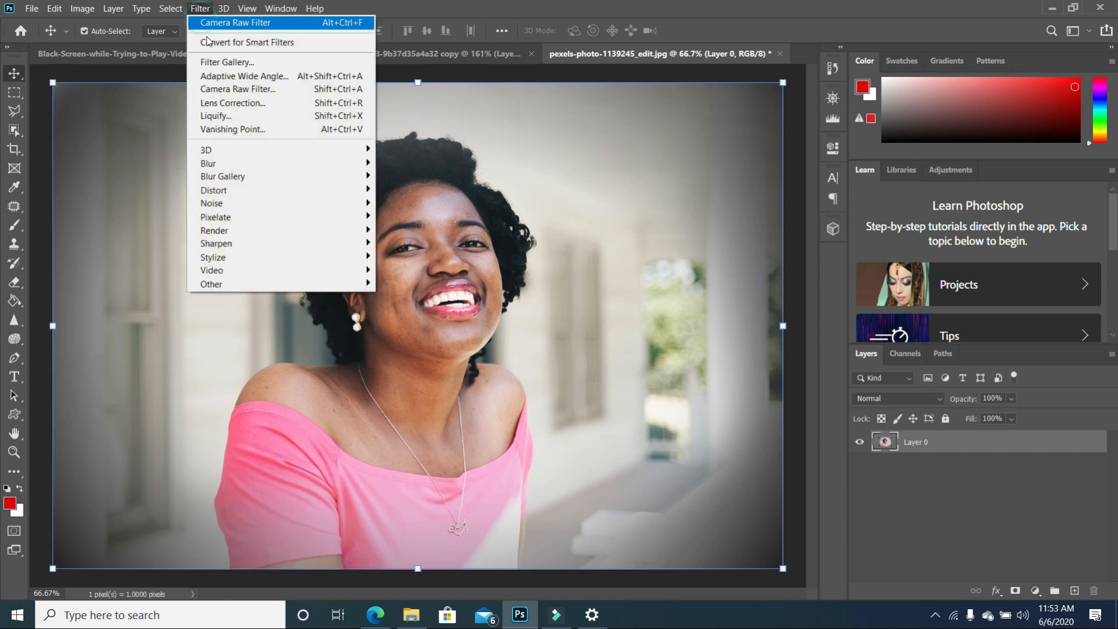
click(235, 118)
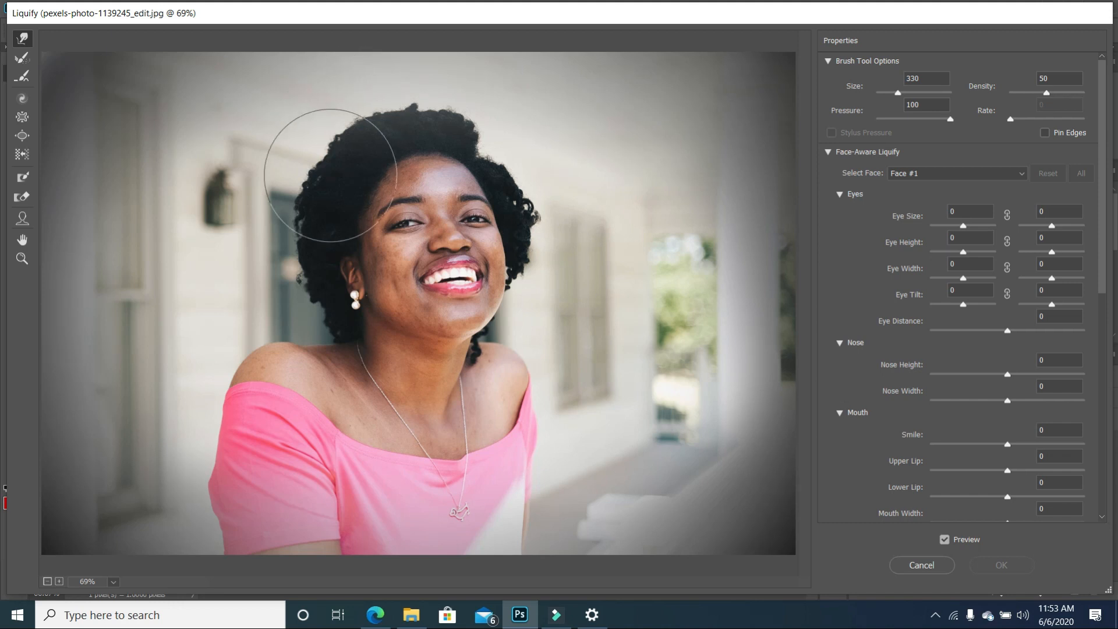
mouse_move(328, 175)
mouse_down()
mouse_move(305, 154)
mouse_move(390, 125)
mouse_move(390, 104)
mouse_move(361, 117)
mouse_move(352, 107)
mouse_move(409, 121)
mouse_move(433, 89)
mouse_move(466, 121)
mouse_move(478, 109)
mouse_move(507, 163)
mouse_move(534, 144)
mouse_move(535, 190)
mouse_move(552, 192)
mouse_move(545, 230)
mouse_move(564, 232)
mouse_move(549, 262)
mouse_move(563, 278)
mouse_move(570, 156)
mouse_move(536, 125)
mouse_move(547, 104)
mouse_move(527, 117)
mouse_move(518, 112)
mouse_move(531, 96)
mouse_move(494, 99)
mouse_move(500, 77)
mouse_move(470, 104)
mouse_move(458, 79)
mouse_move(403, 99)
mouse_move(361, 65)
mouse_move(414, 91)
mouse_move(429, 54)
mouse_move(450, 63)
mouse_move(471, 53)
mouse_move(519, 97)
mouse_move(549, 181)
mouse_move(581, 177)
mouse_move(568, 226)
mouse_move(585, 240)
mouse_move(556, 285)
mouse_up()
mouse_move(338, 117)
mouse_down()
mouse_move(305, 99)
mouse_move(294, 152)
mouse_move(259, 158)
mouse_move(271, 213)
mouse_move(240, 242)
mouse_move(269, 262)
mouse_move(245, 282)
mouse_move(268, 281)
mouse_move(252, 299)
mouse_move(304, 308)
mouse_move(277, 315)
mouse_move(289, 304)
mouse_move(284, 313)
mouse_move(301, 197)
mouse_move(283, 203)
mouse_move(302, 220)
mouse_move(291, 233)
mouse_move(303, 305)
mouse_move(310, 163)
mouse_move(340, 123)
mouse_up()
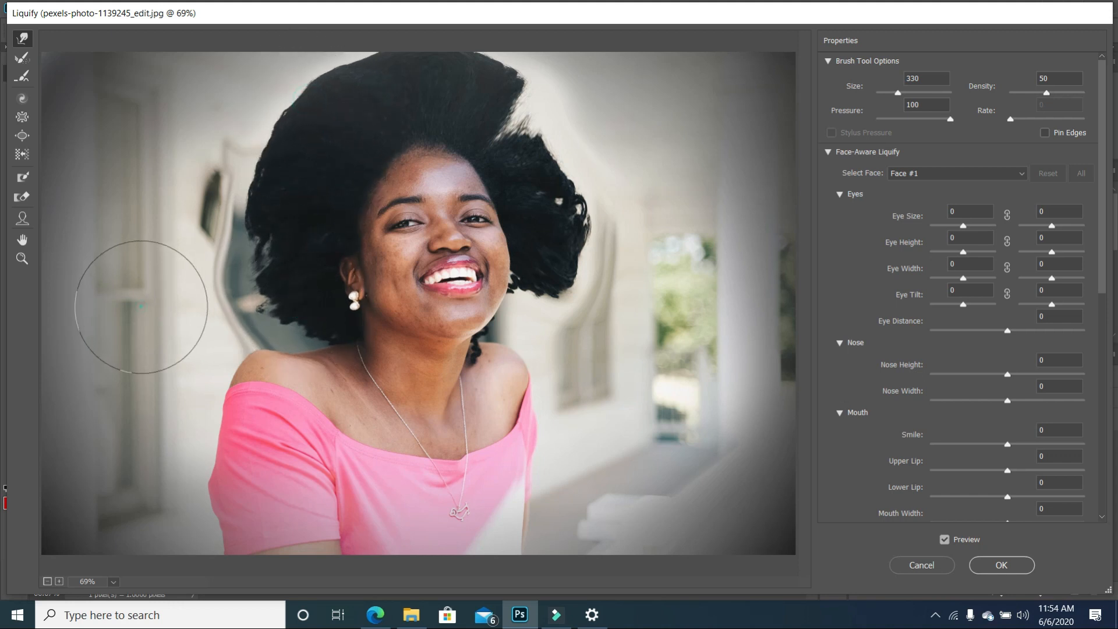
Step: Refine the left outline of the enlarged hair and the warped wall beside it with short Forward Warp strokes
drag(143, 304, 172, 289)
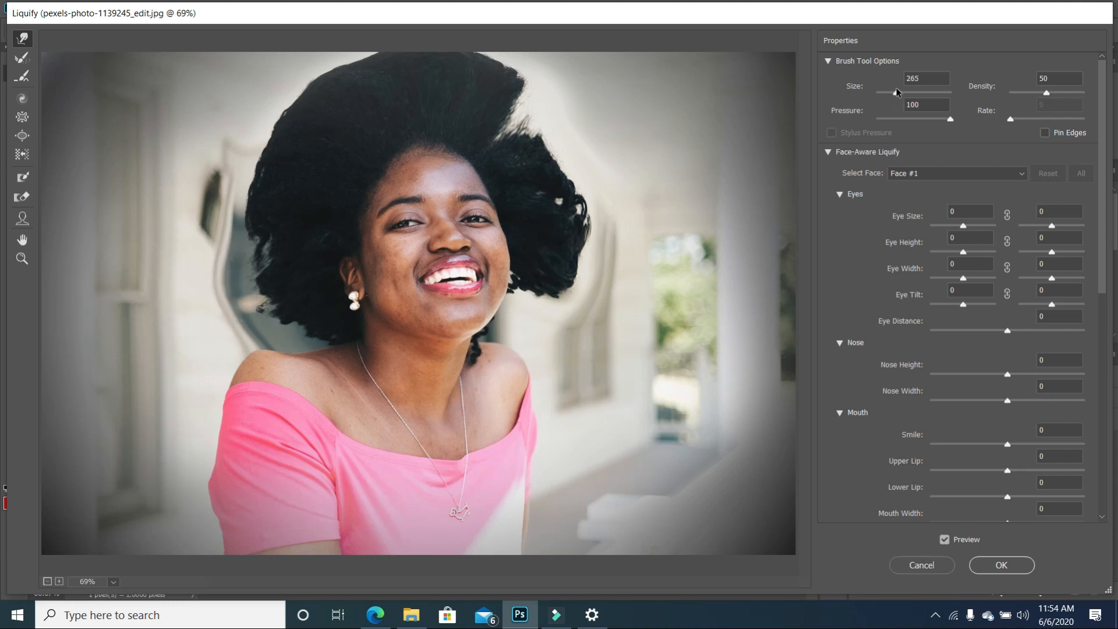
drag(898, 96, 882, 97)
drag(224, 280, 245, 292)
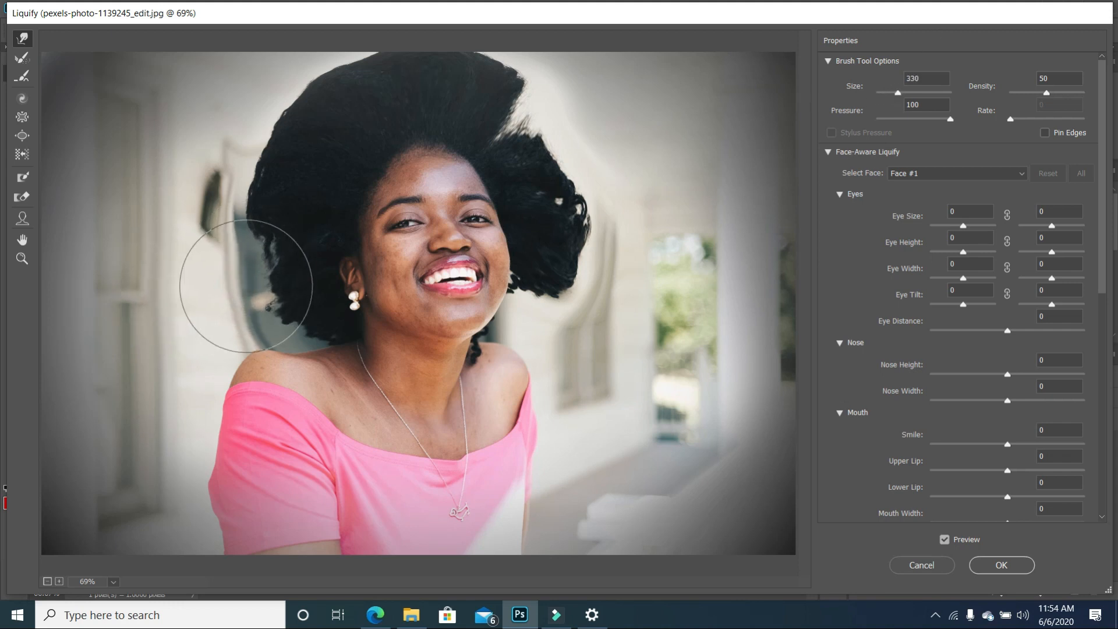
drag(225, 181, 242, 175)
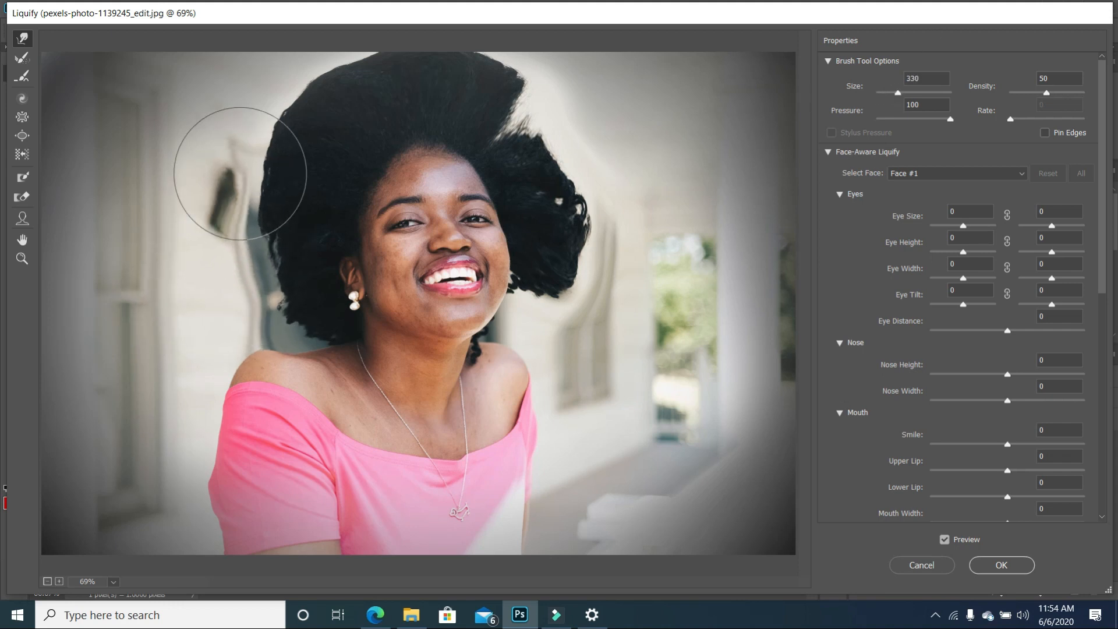
drag(222, 309, 256, 300)
mouse_move(341, 222)
mouse_down()
mouse_move(307, 258)
mouse_move(294, 258)
mouse_move(296, 230)
mouse_up()
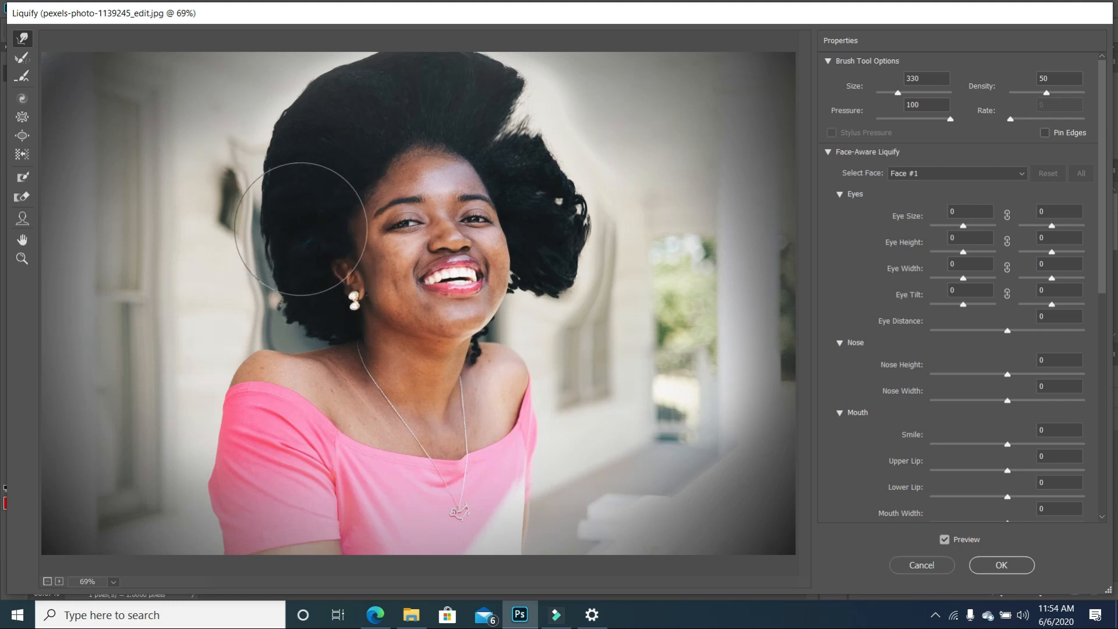
drag(315, 190, 309, 192)
drag(307, 273, 239, 288)
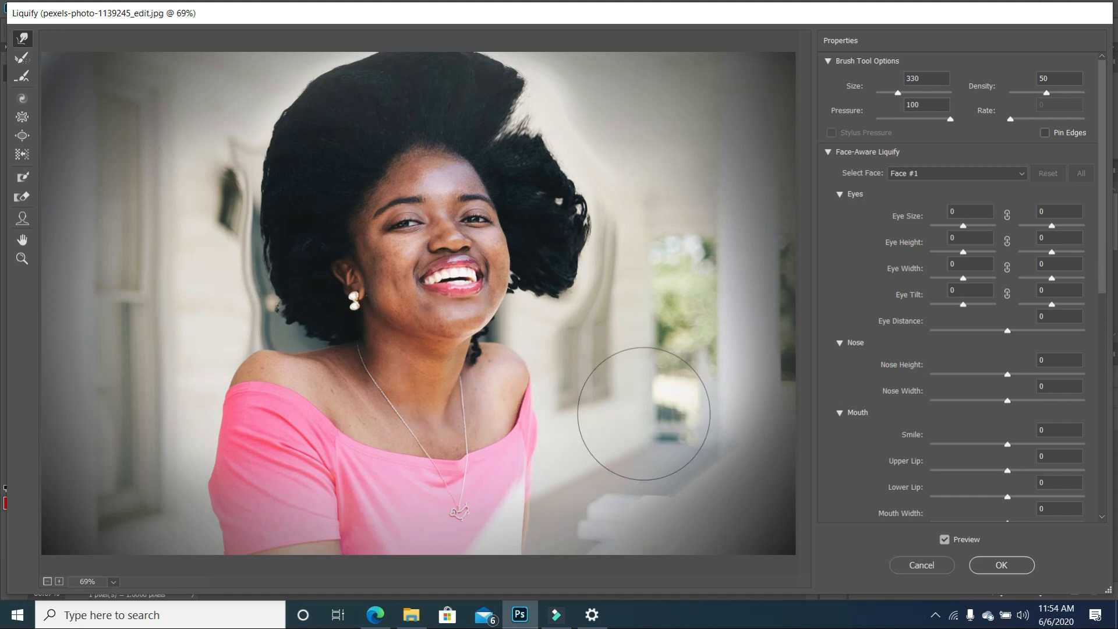
Step: Set left/right Eye Size to 100/-10, Eye Height to 100/-40, both Eye Widths to 100, and left Eye Tilt to 100
click(963, 227)
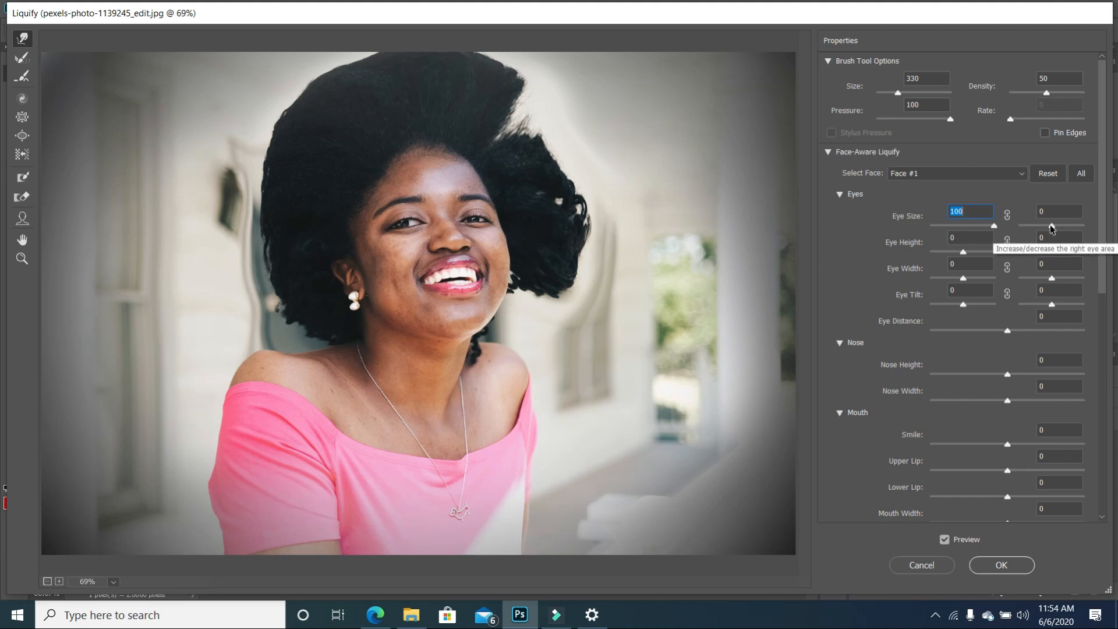
drag(1052, 225, 1107, 230)
drag(962, 252, 973, 254)
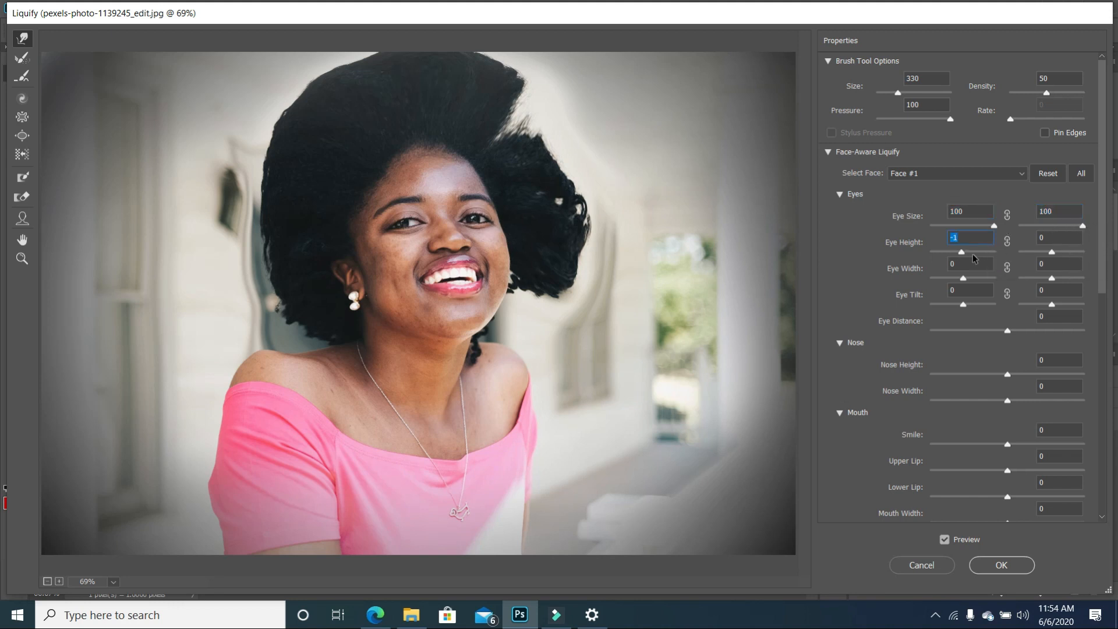
drag(1051, 252, 1088, 255)
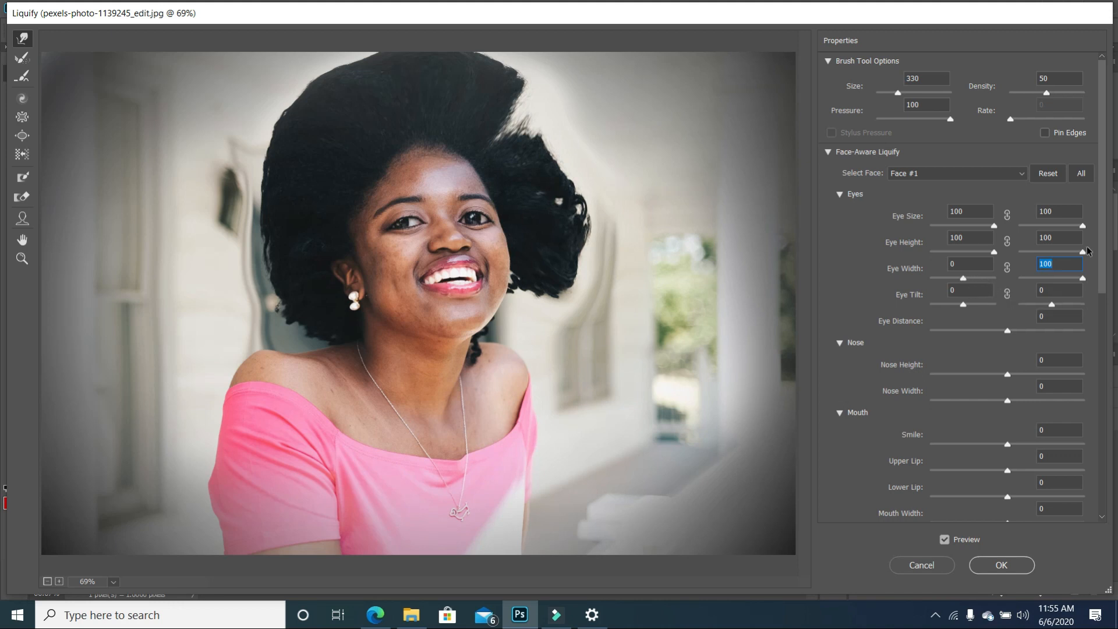
drag(1083, 251, 1047, 229)
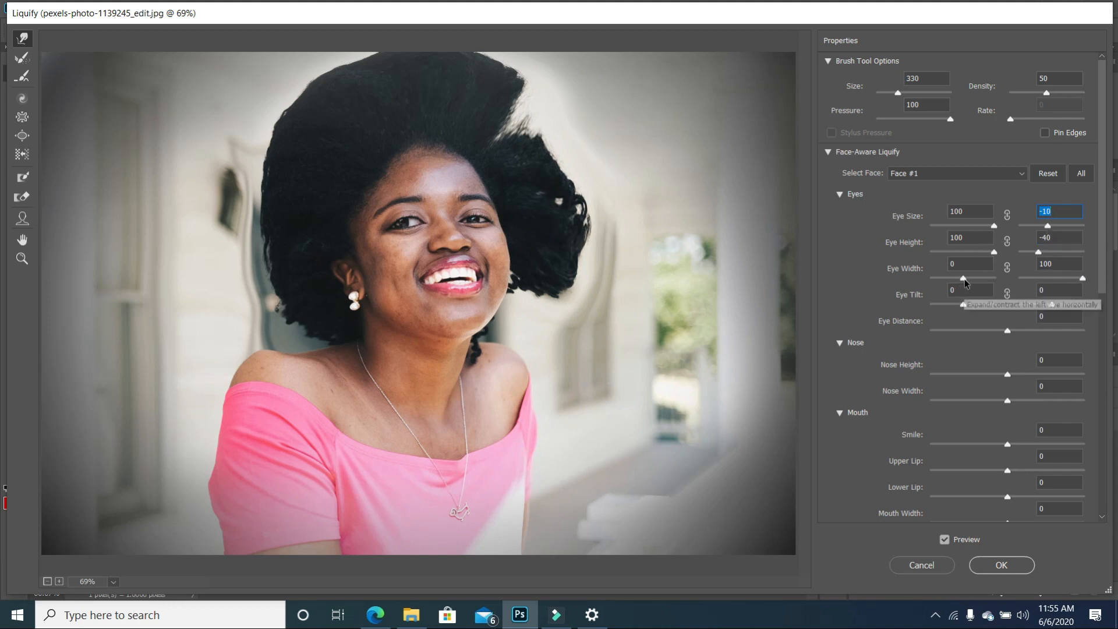
drag(963, 278, 973, 305)
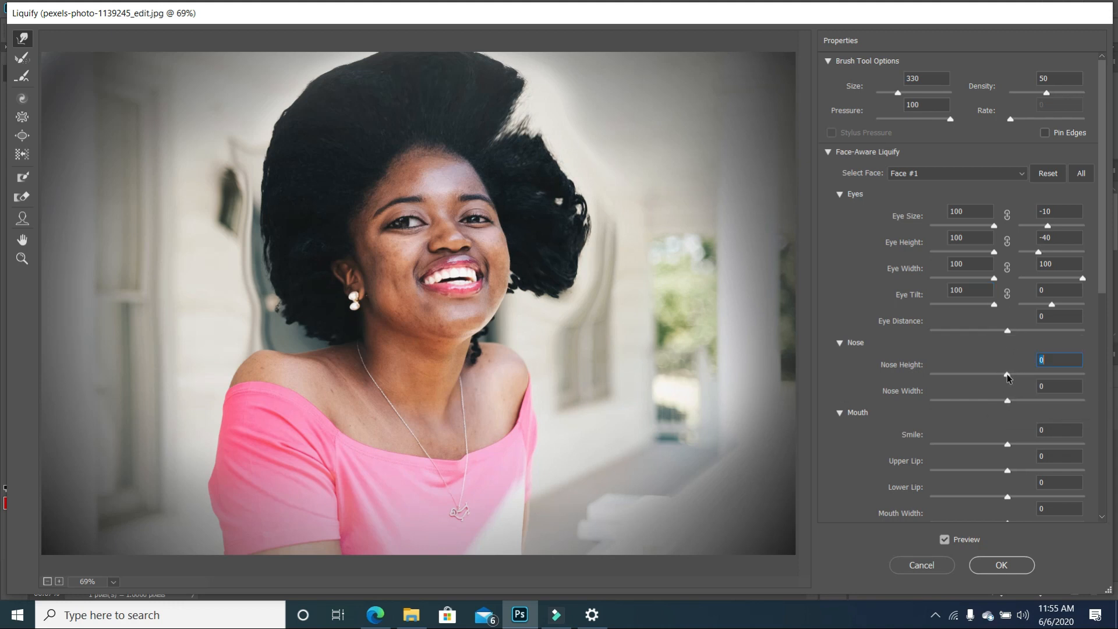
Step: Set Nose Height to 39, Nose Width to 100, and Smile, Upper Lip and Lower Lip to 100
click(1009, 400)
drag(1008, 444, 1094, 443)
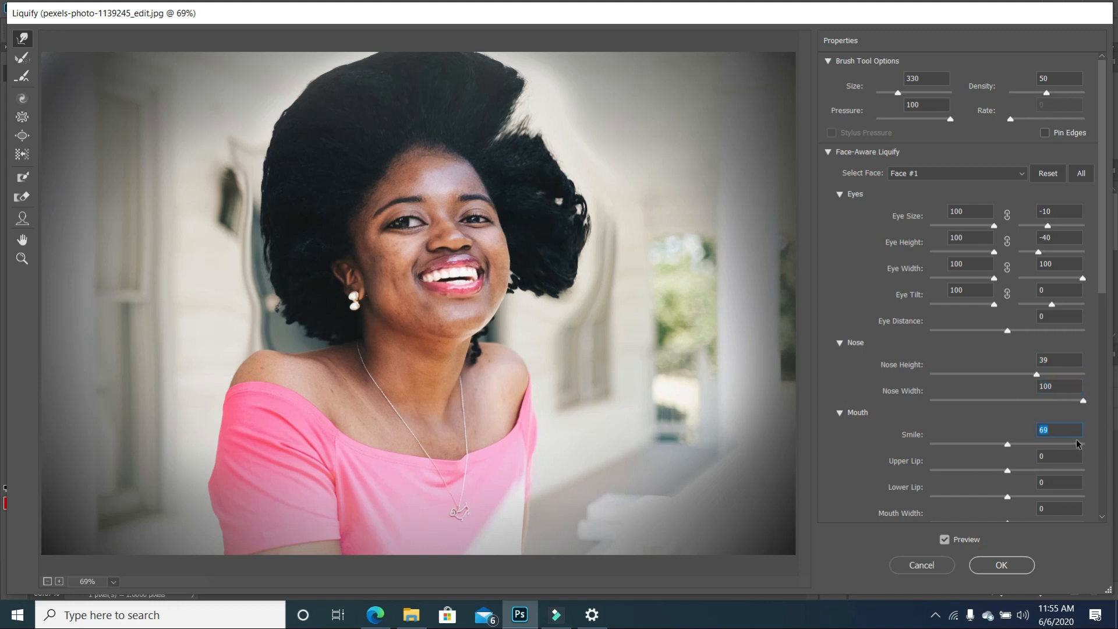
drag(1008, 471, 1084, 468)
drag(1003, 496, 1085, 496)
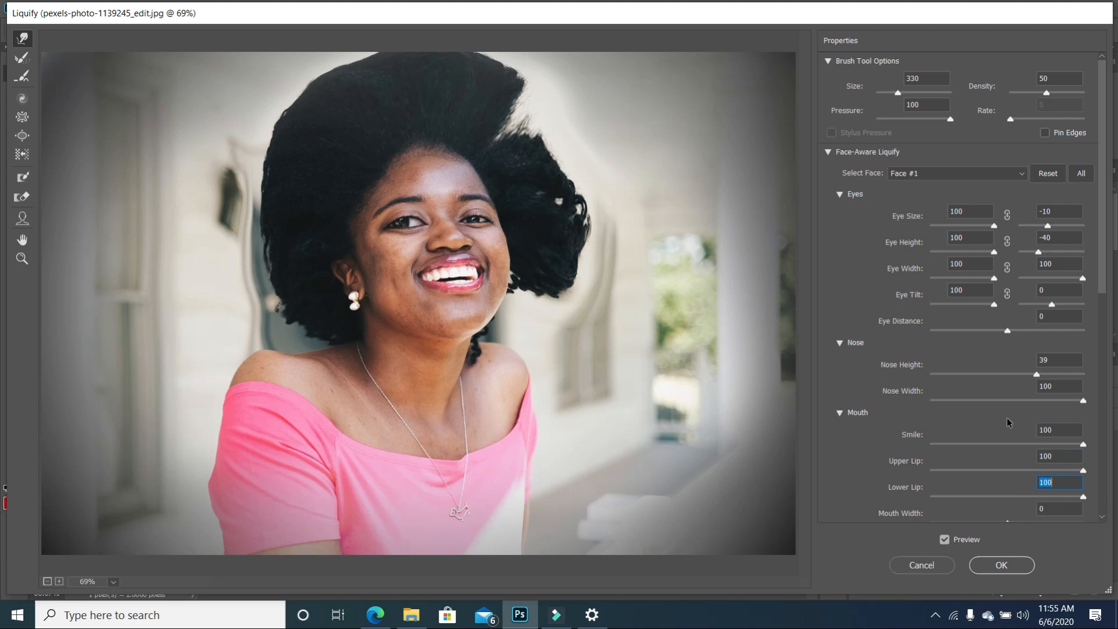
Step: Reshape the face with Chin Height at 100, Jawline at 100 and Face Width at -93
scroll(1015, 452, down, 4)
drag(1008, 480, 1088, 474)
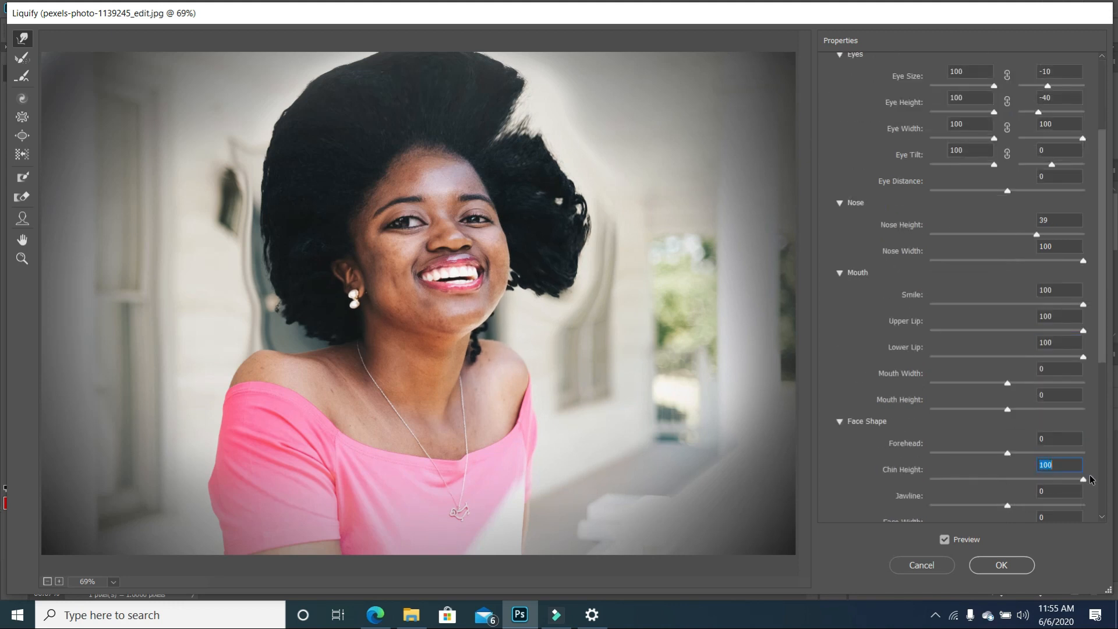
drag(1008, 503, 1087, 504)
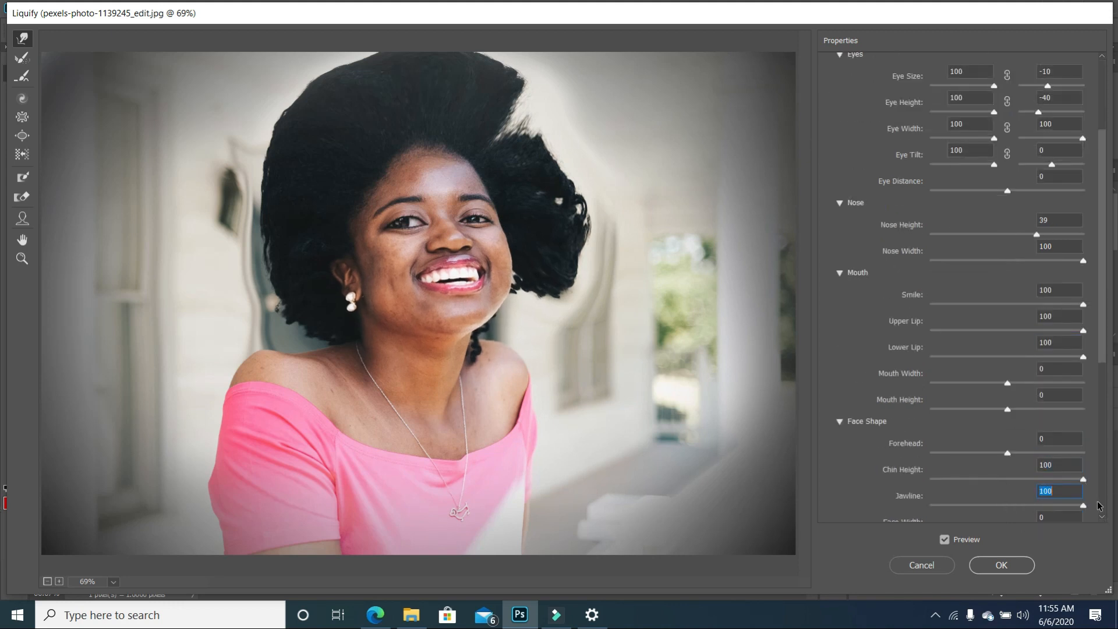
scroll(1030, 448, down, 2)
drag(1009, 461, 943, 463)
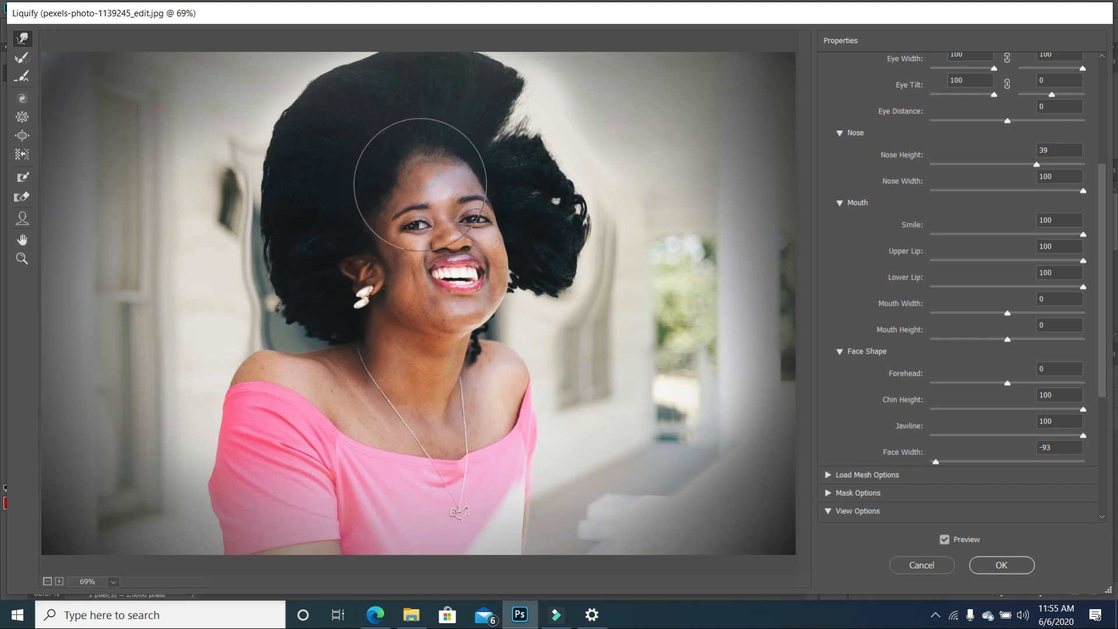
Step: Push the right side of the face, the cheek and the chin inward with short Forward Warp strokes
drag(479, 190, 468, 198)
drag(516, 260, 498, 260)
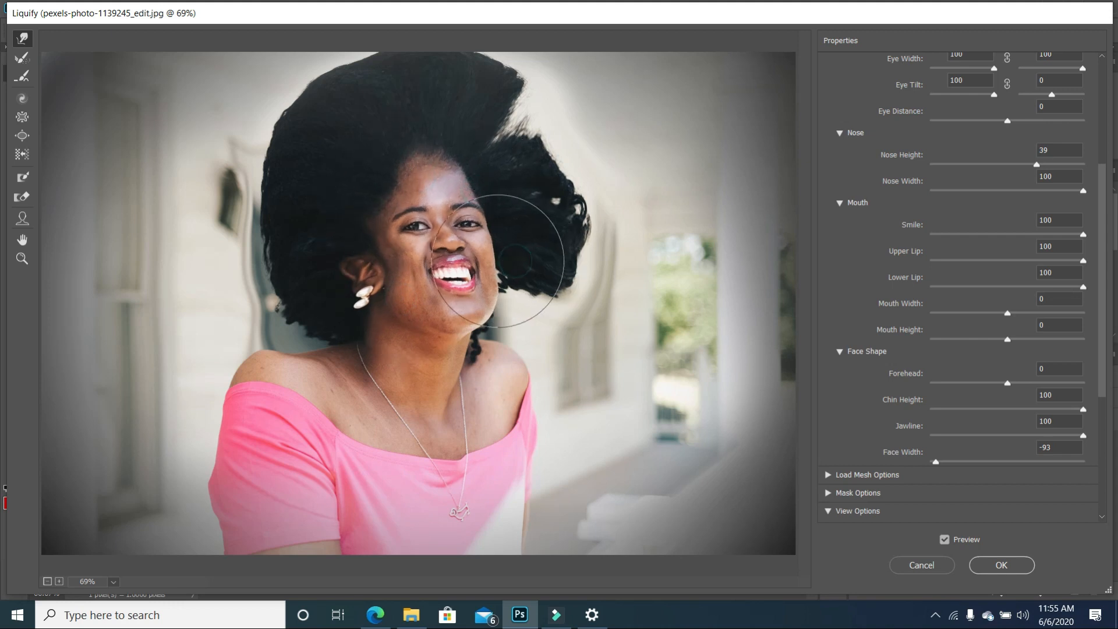
drag(490, 312, 477, 309)
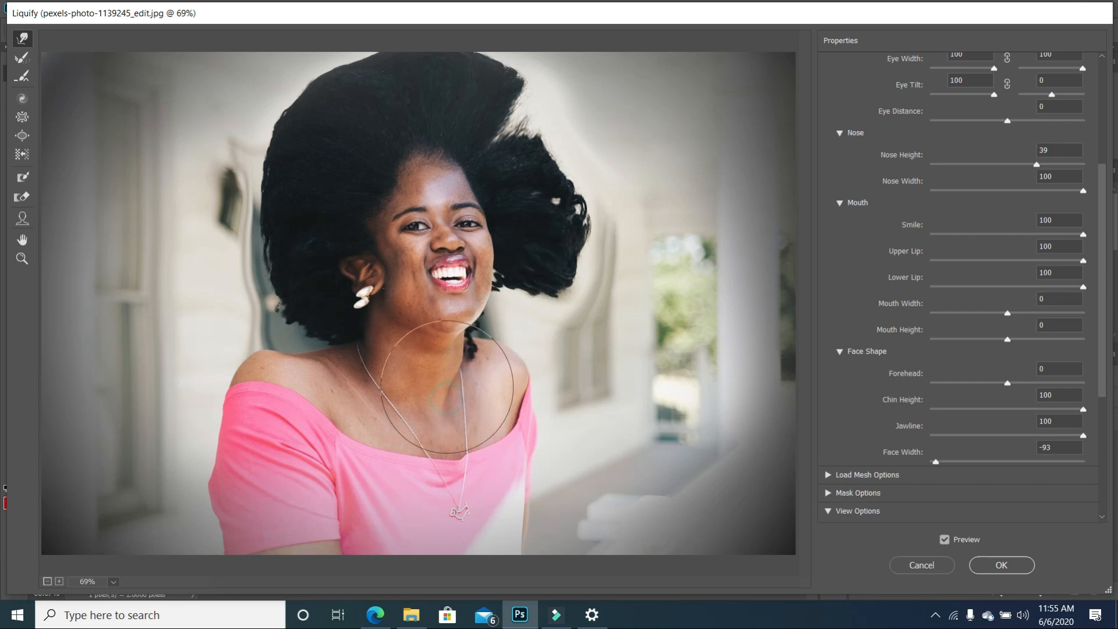
drag(445, 348, 440, 337)
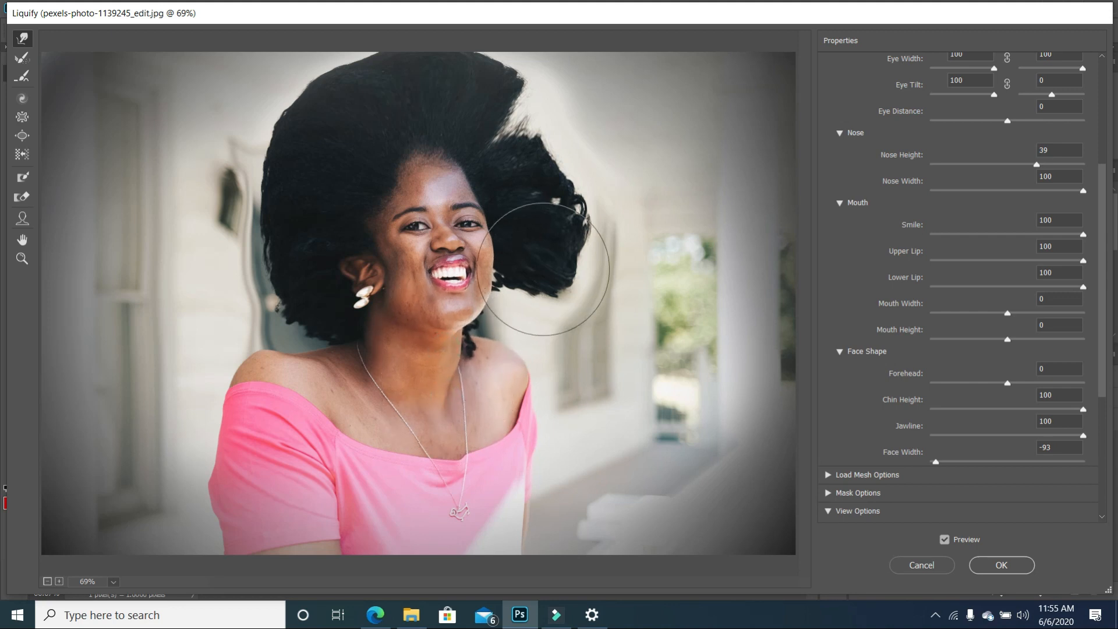
Step: Reshape the hair on the right of the face with Forward Warp strokes along its lower and outer edges
drag(543, 269, 526, 289)
drag(564, 213, 545, 207)
mouse_move(544, 135)
mouse_down()
mouse_move(528, 133)
mouse_move(564, 128)
mouse_up()
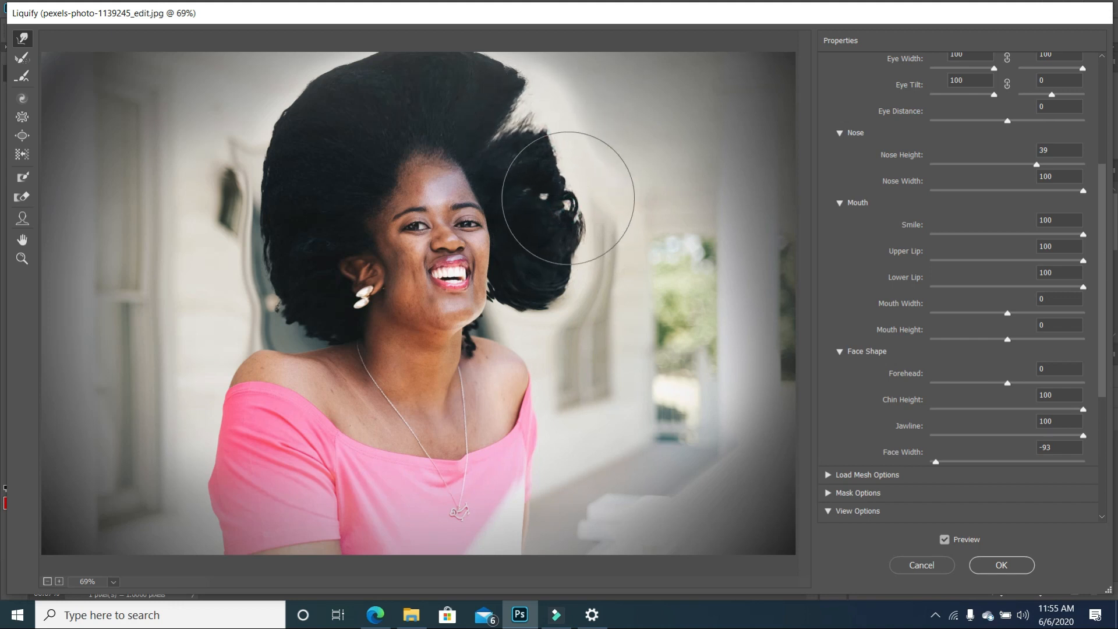
drag(567, 198, 579, 195)
Step: Warp the smile and cheek outward, push the hairline up for a much larger forehead, and apply the Liquify edits
drag(406, 272, 394, 272)
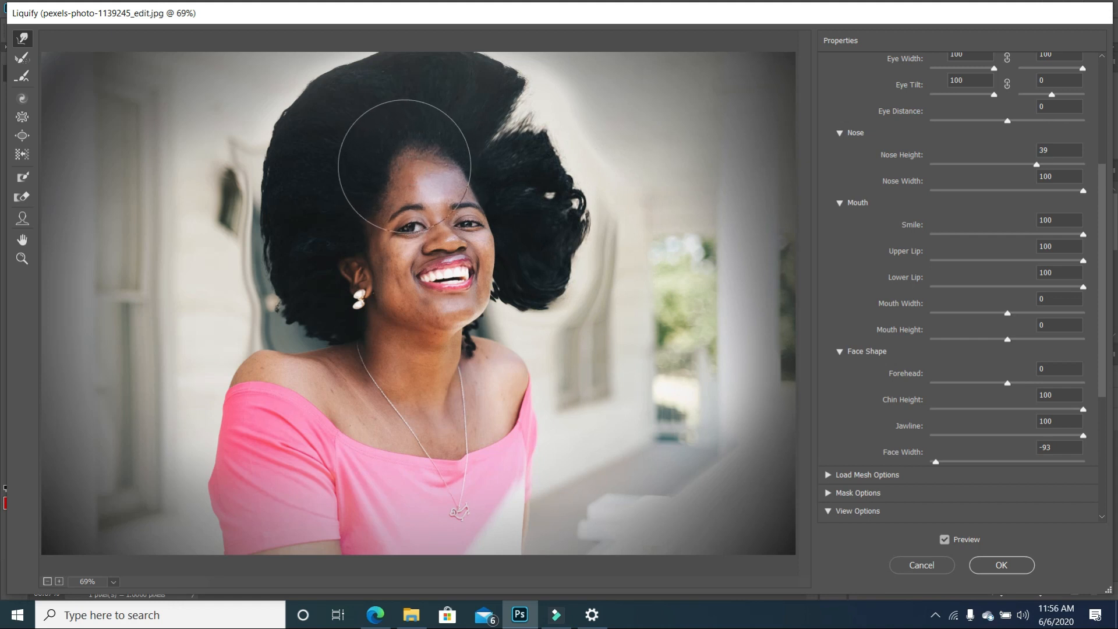
mouse_move(373, 186)
mouse_down()
mouse_move(470, 145)
mouse_move(447, 143)
mouse_move(448, 131)
mouse_move(429, 145)
mouse_move(415, 137)
mouse_move(407, 168)
mouse_move(370, 190)
mouse_move(503, 159)
mouse_move(454, 137)
mouse_up()
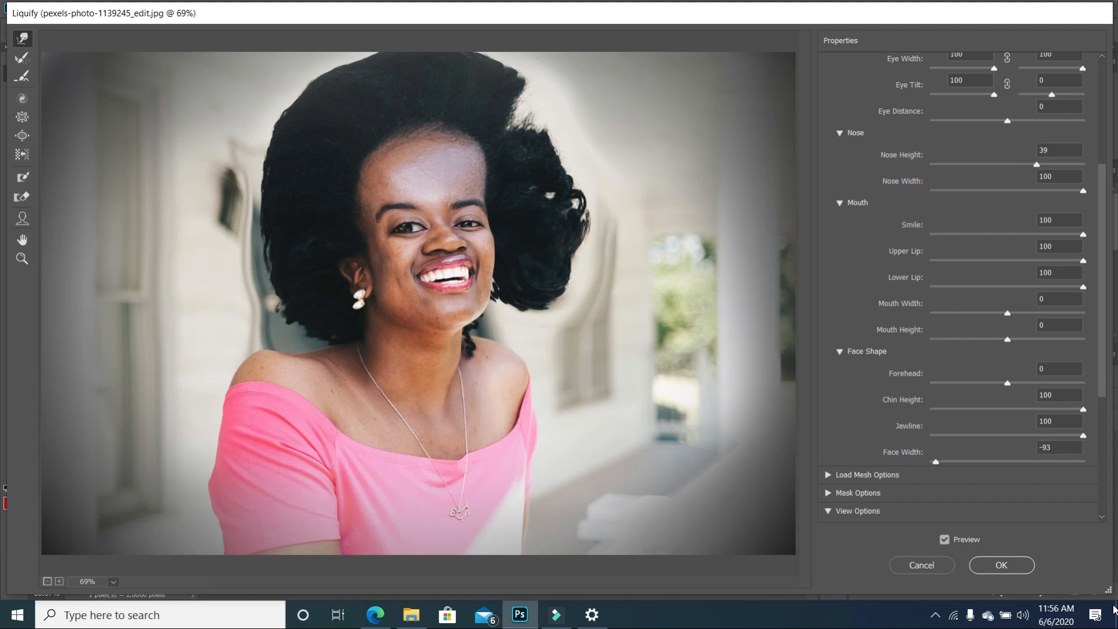
click(1003, 564)
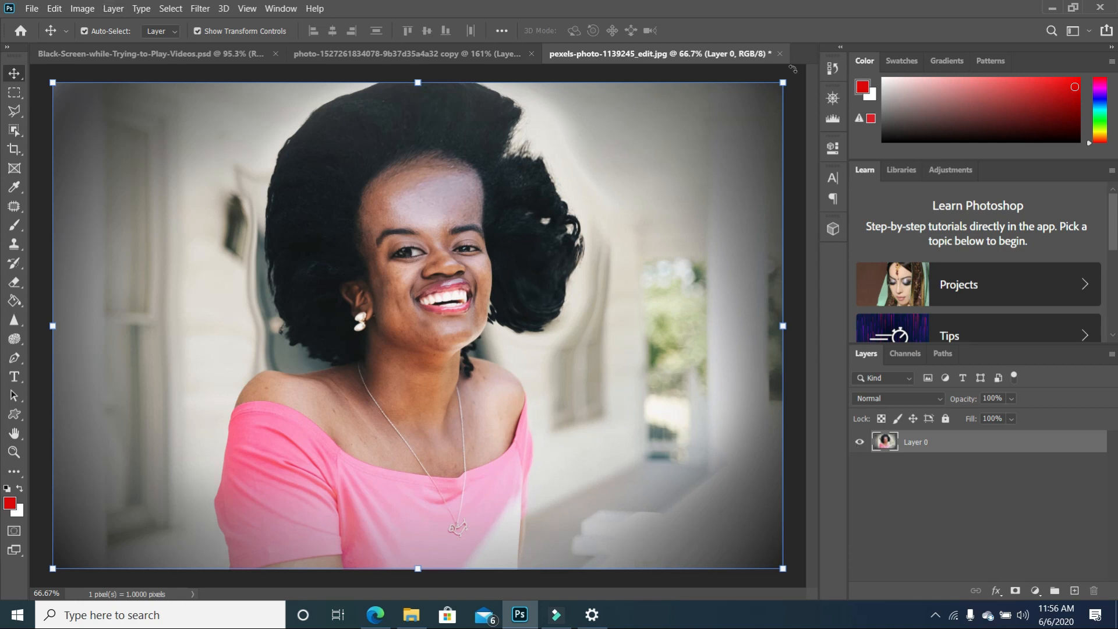
Step: Close the pexels-photo-1139245_edit.jpg document without saving its changes
click(779, 53)
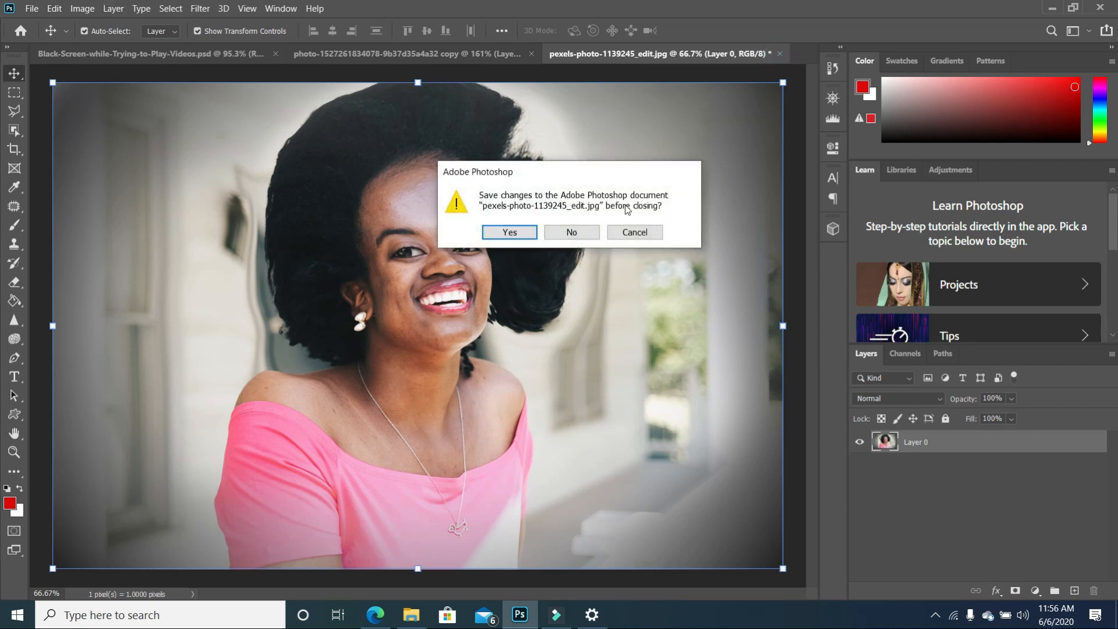
click(574, 231)
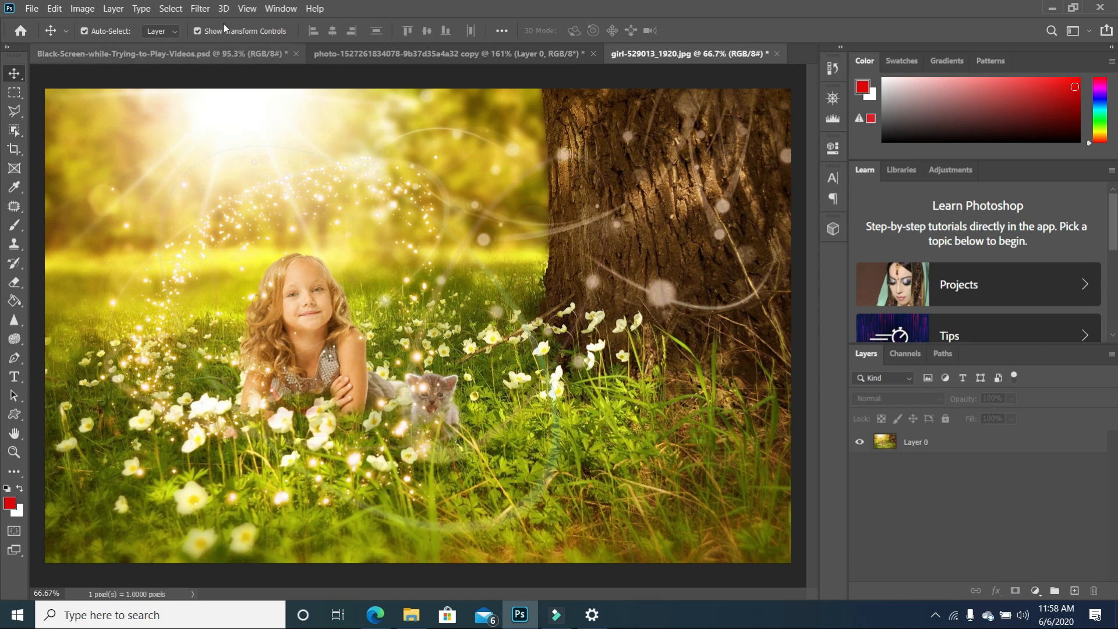
click(200, 8)
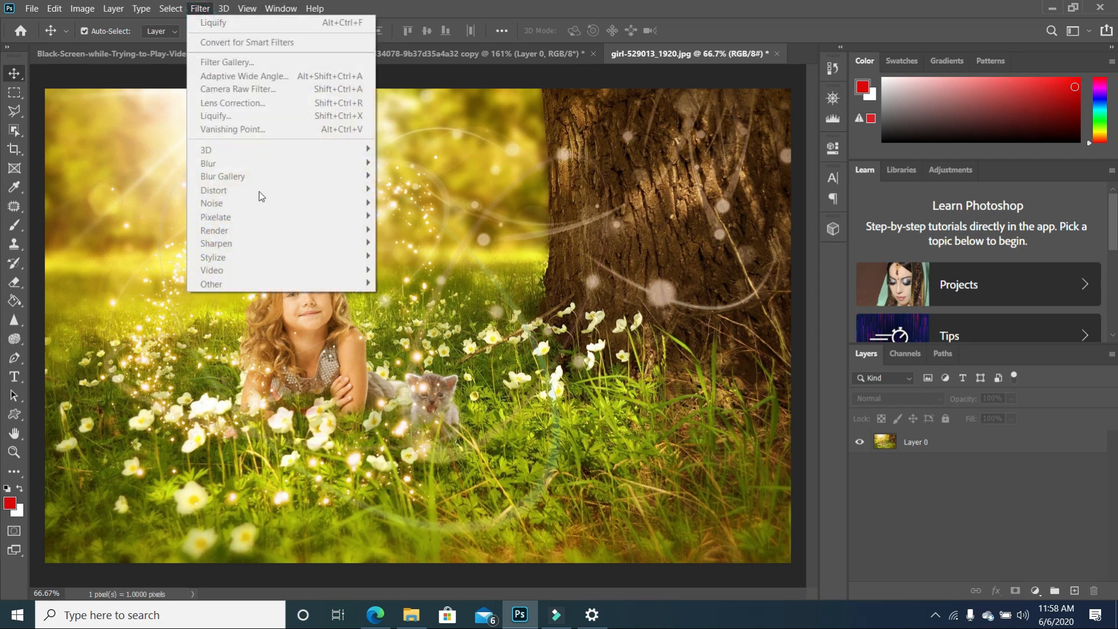
click(946, 409)
click(944, 442)
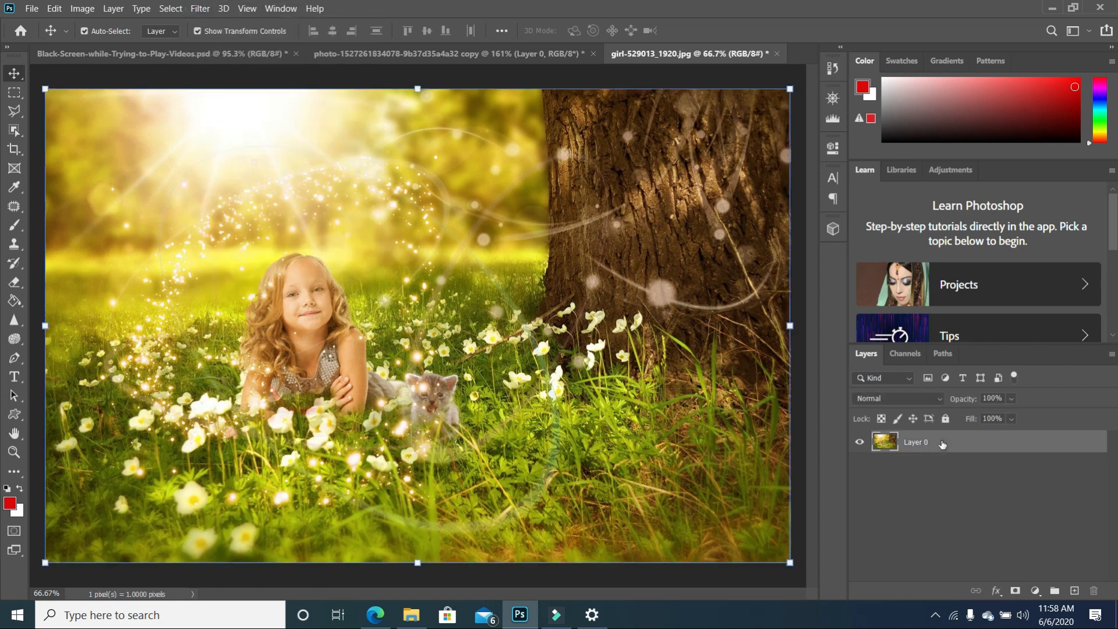
click(198, 9)
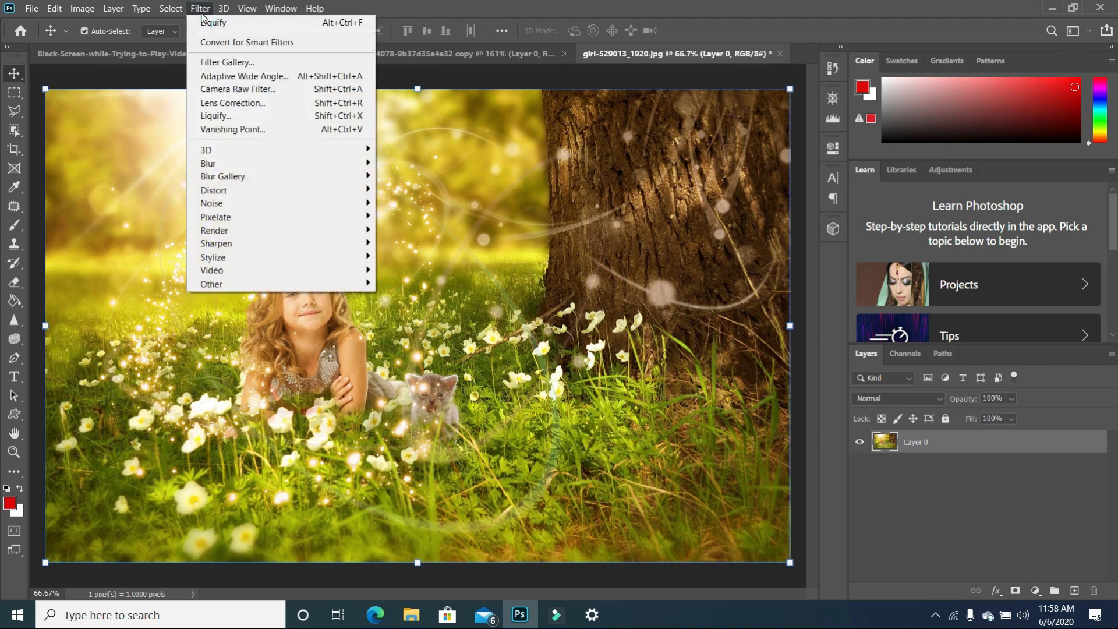
mouse_move(226, 166)
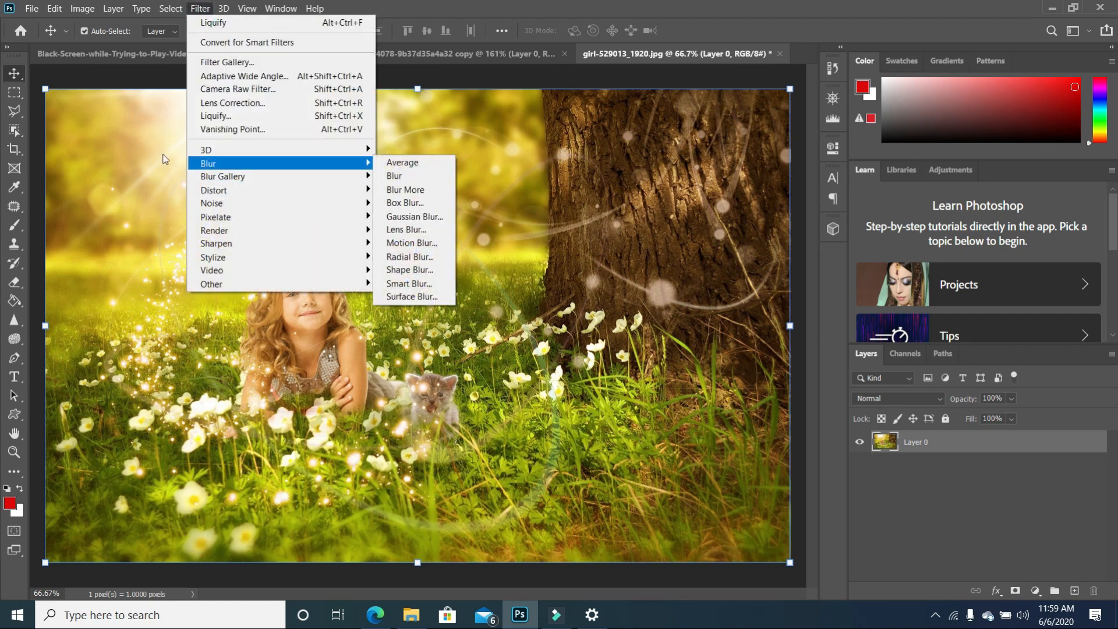
mouse_move(257, 176)
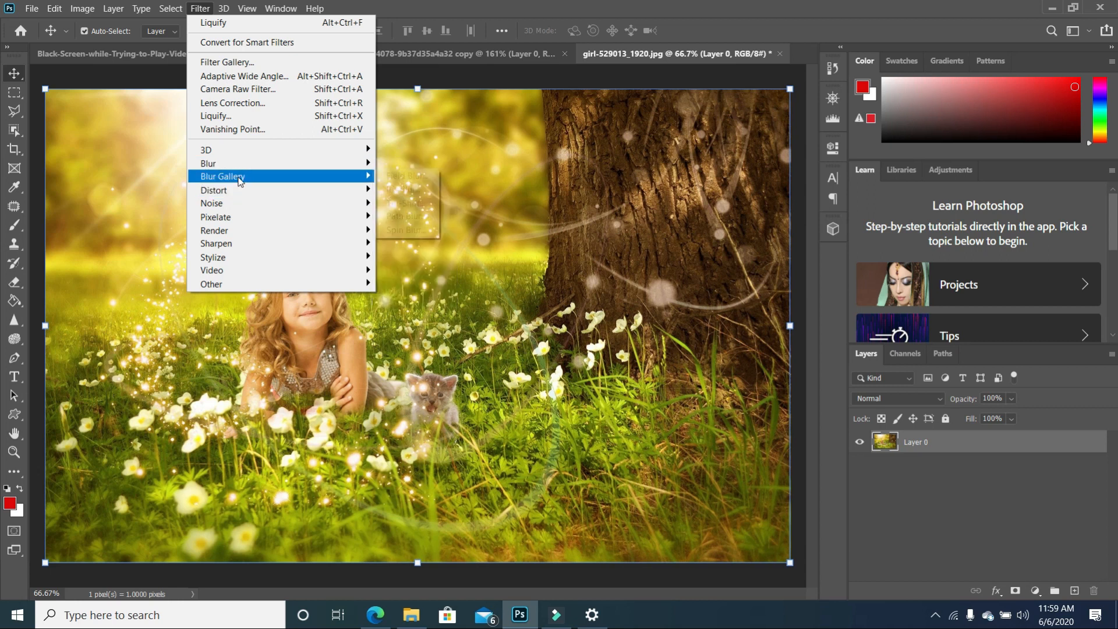
click(1009, 502)
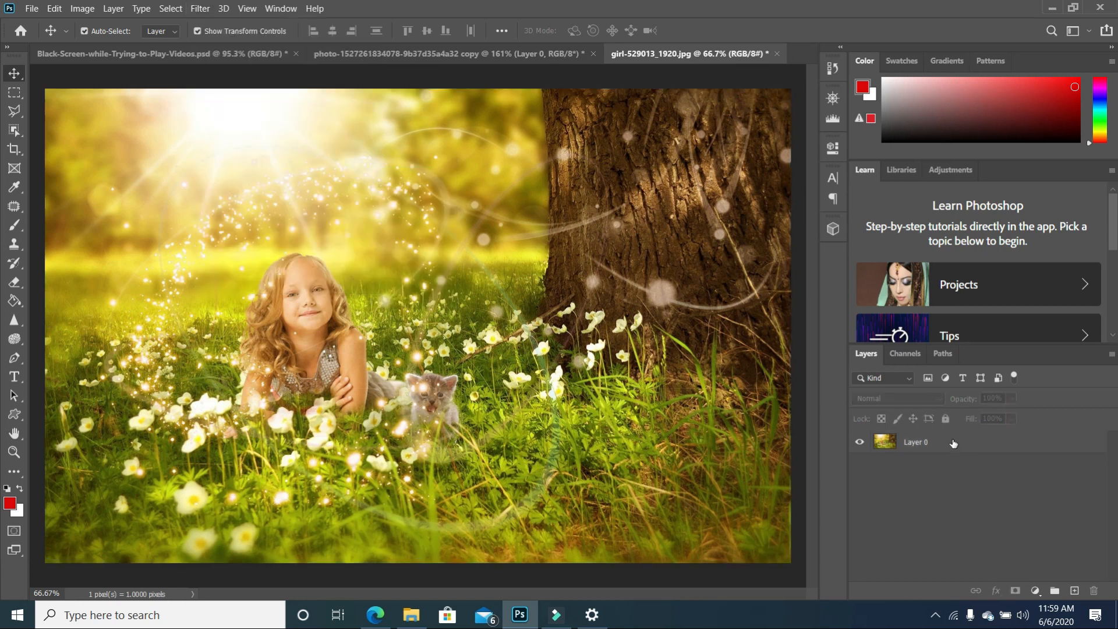
Step: Duplicate Layer 0 and apply a Gaussian Blur with a 7.2-pixel radius to the copy
drag(953, 443, 1074, 590)
click(200, 9)
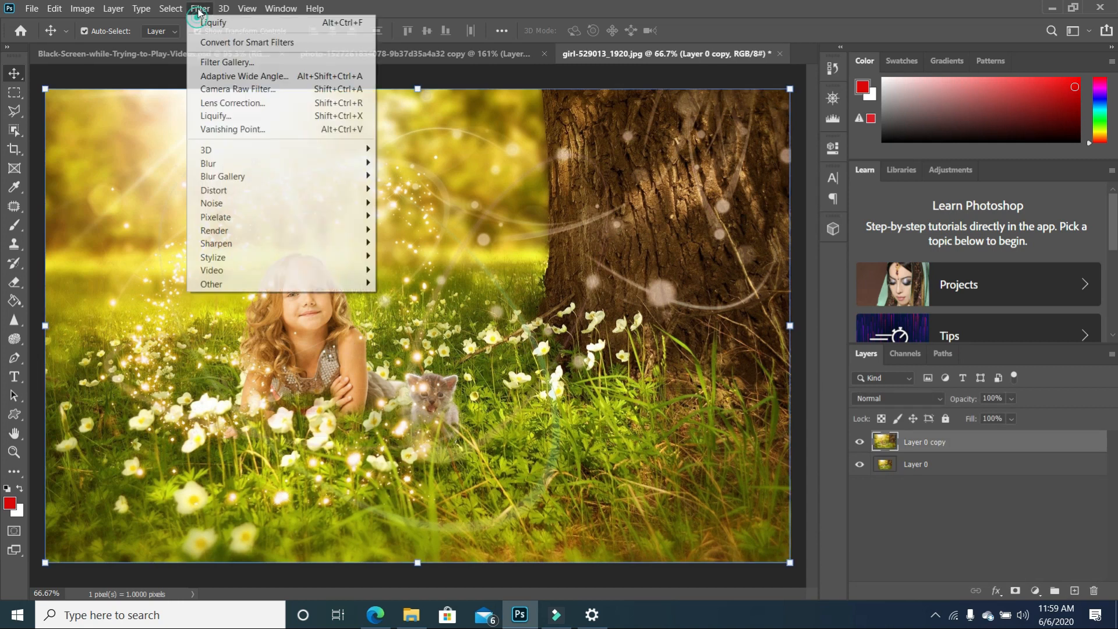
mouse_move(230, 165)
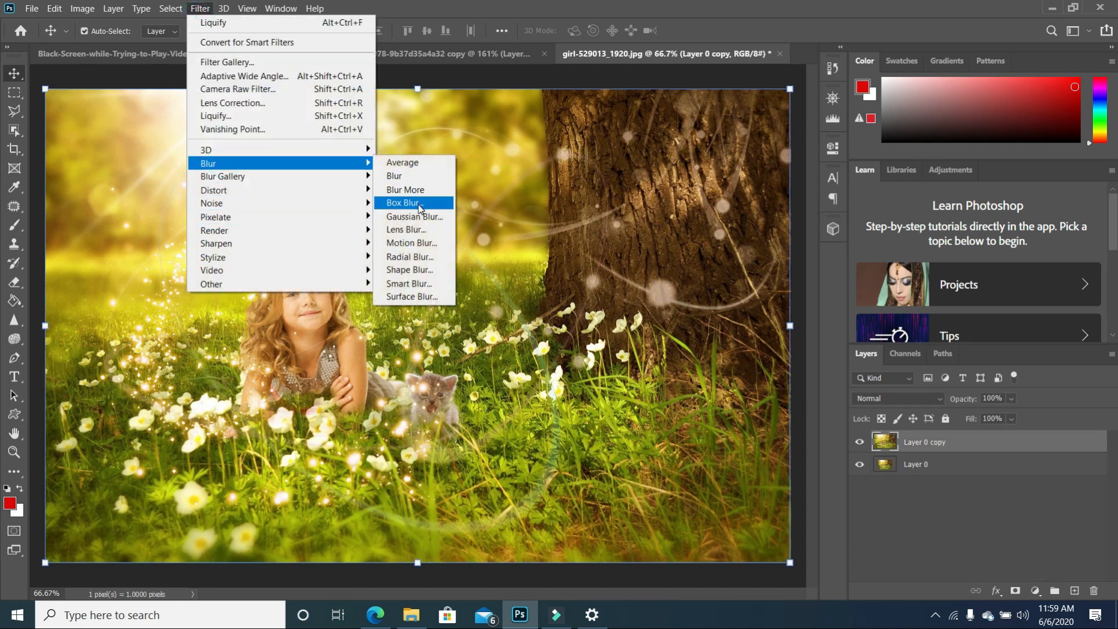
click(410, 216)
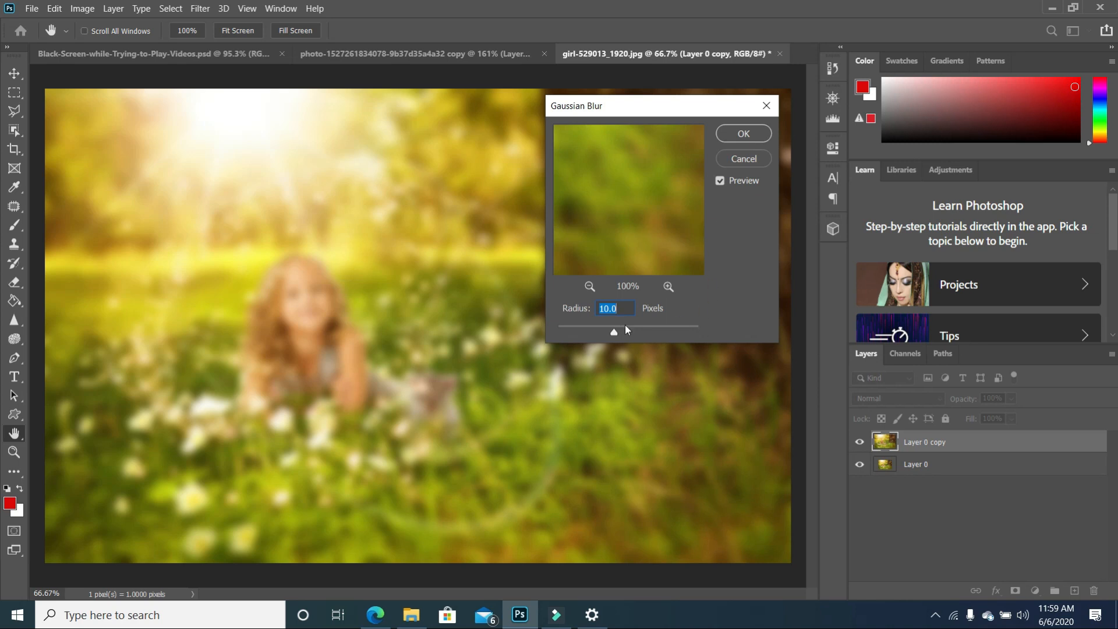
drag(615, 333, 589, 330)
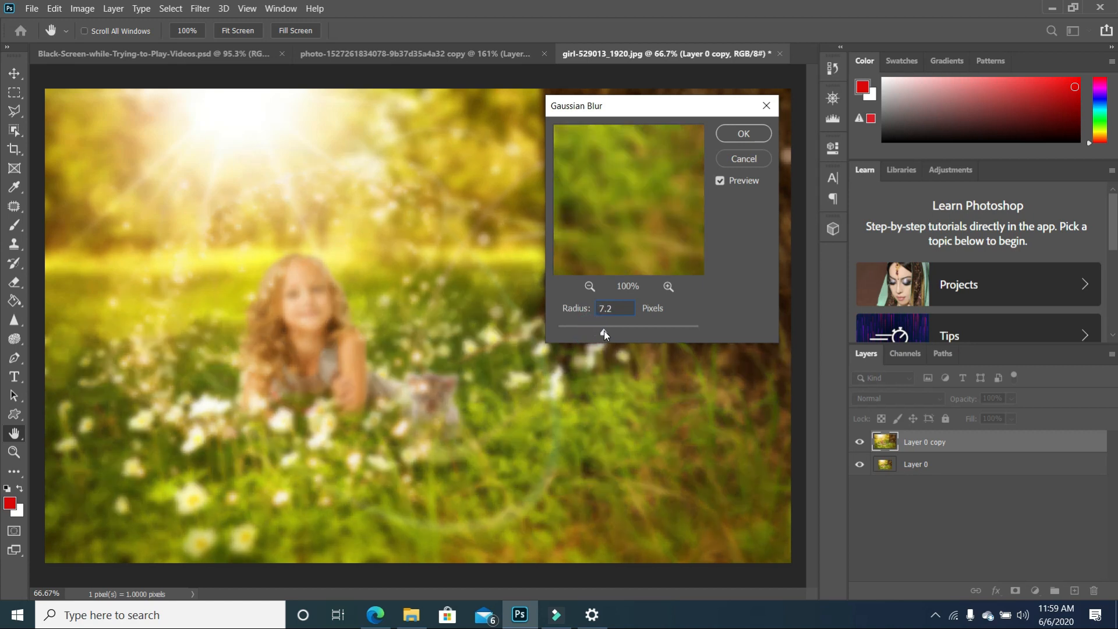
click(743, 134)
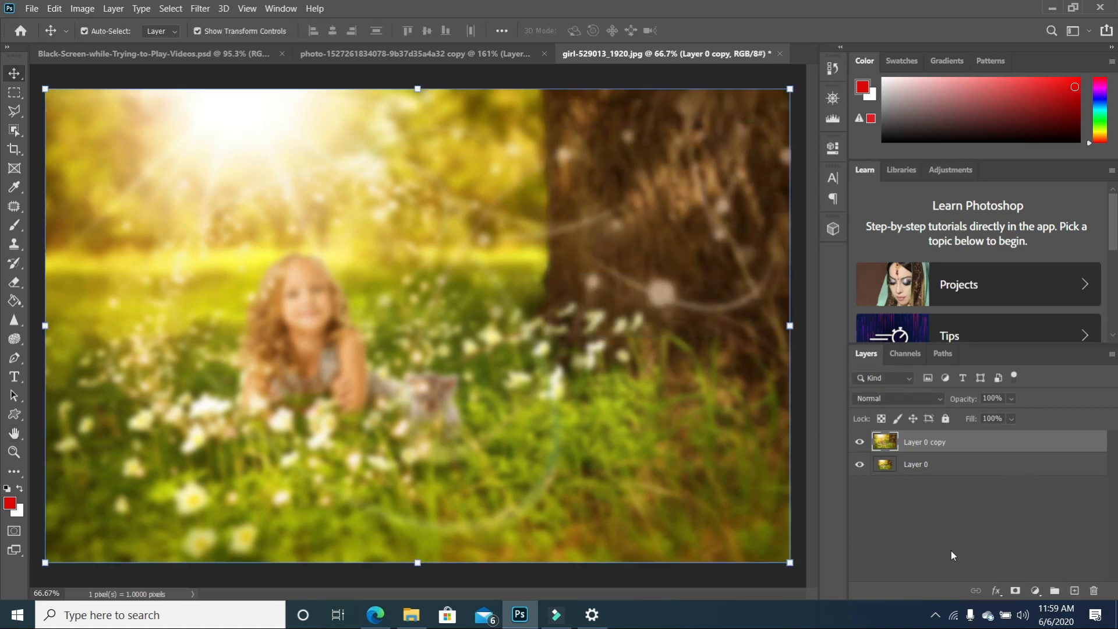
Step: Add a layer mask to the blurred Layer 0 copy and invert the mask to black
click(1016, 591)
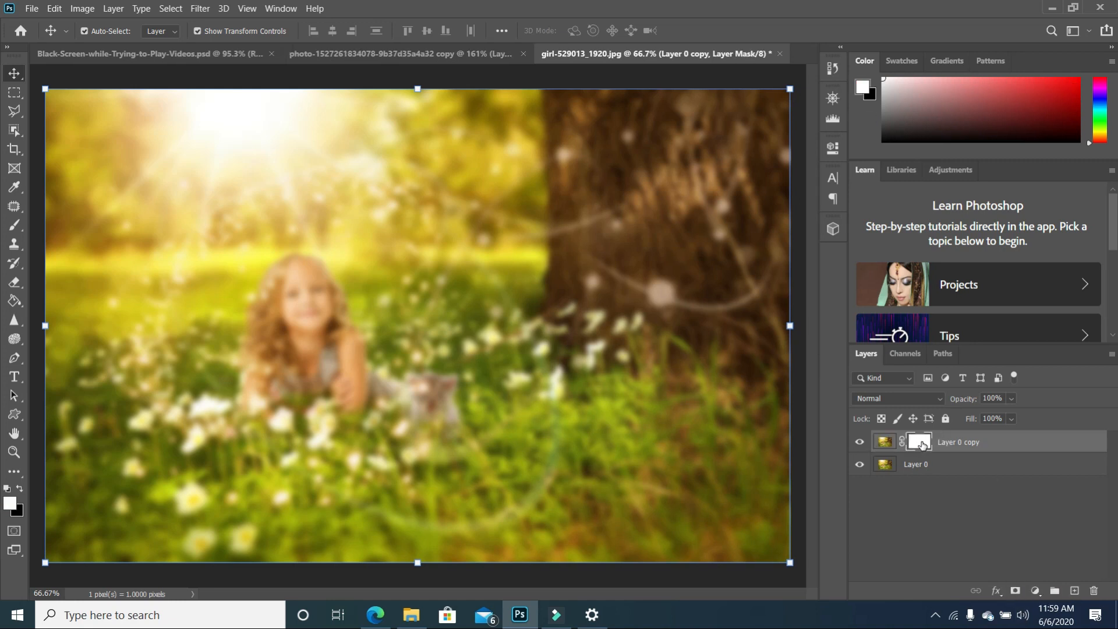
key(ctrl+i)
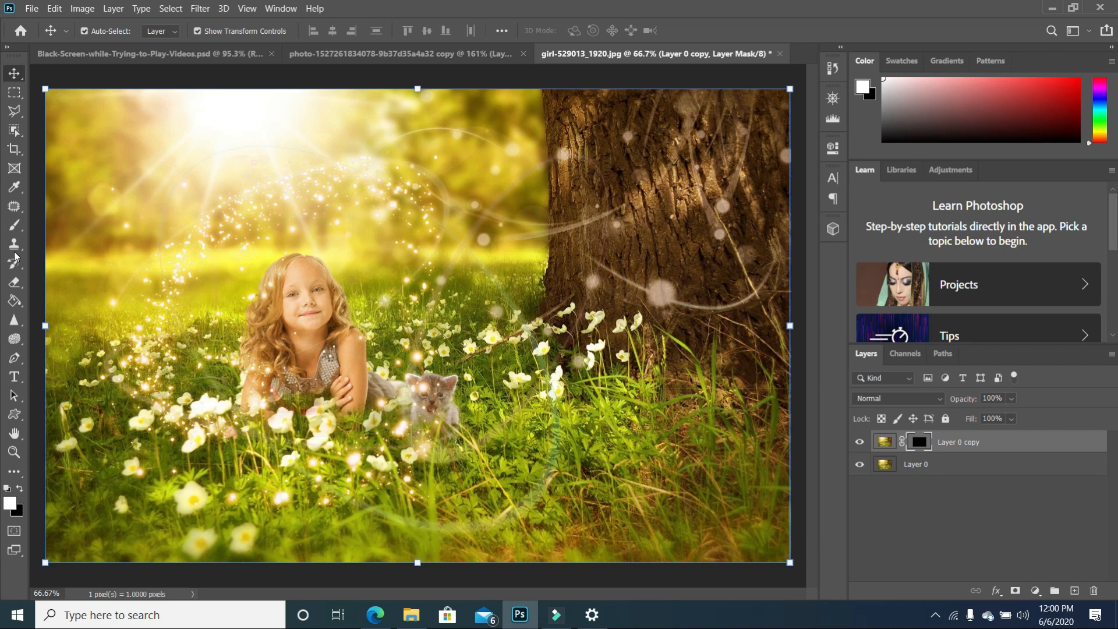
Step: Paint white on the mask with a 385 px soft brush over the tree, grass and background, leaving the girl unpainted
click(15, 225)
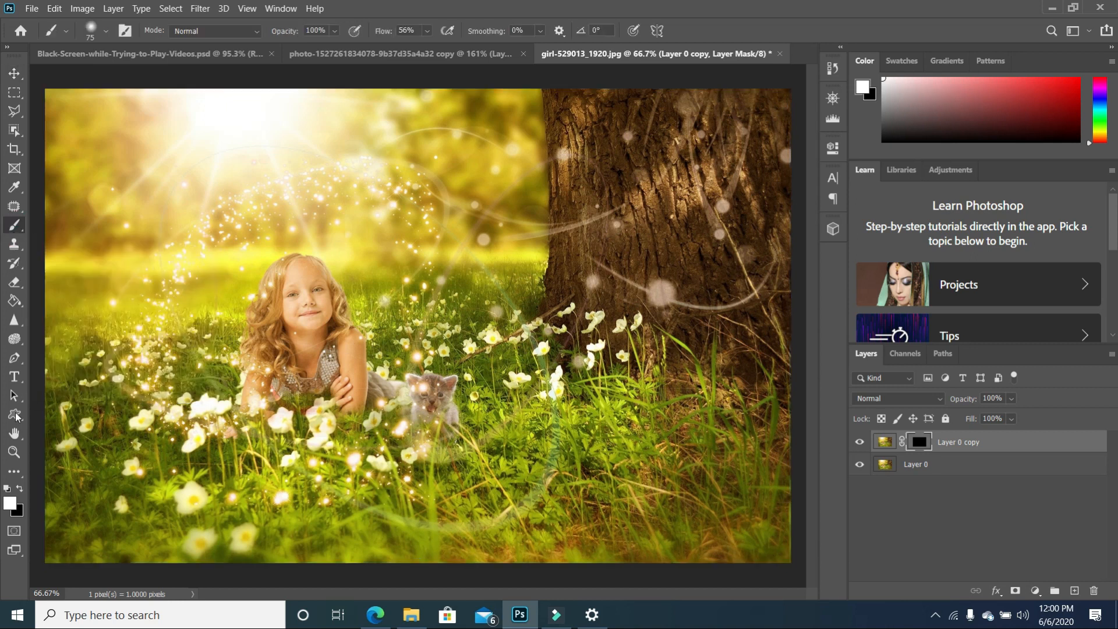
click(106, 34)
drag(118, 78, 160, 77)
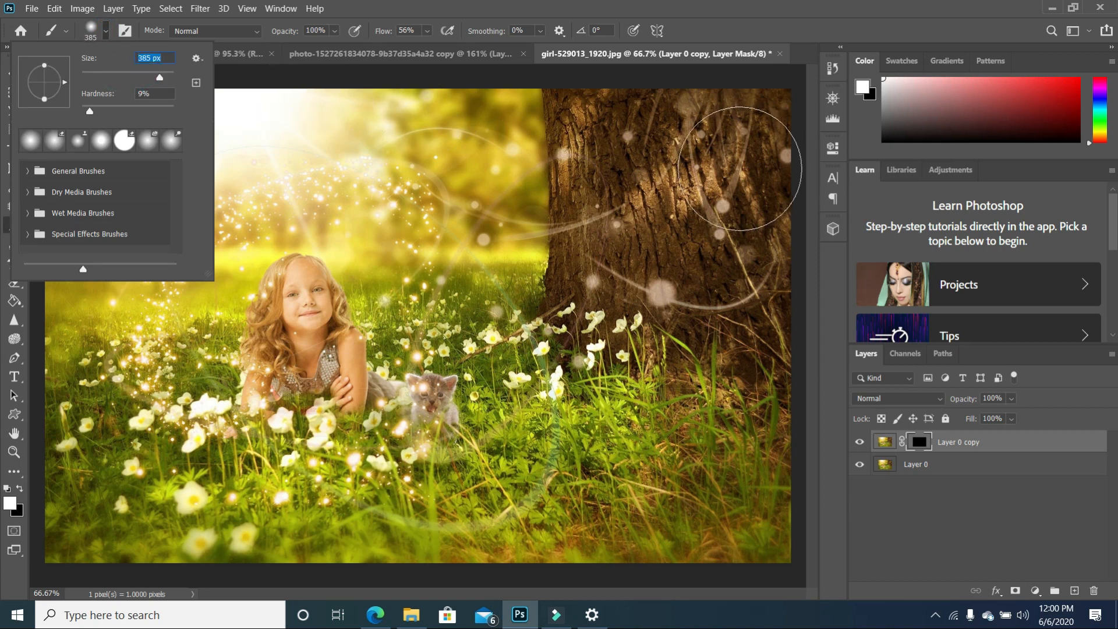
click(740, 169)
mouse_move(739, 169)
mouse_down()
mouse_move(626, 98)
mouse_move(678, 152)
mouse_move(702, 249)
mouse_move(673, 327)
mouse_move(720, 363)
mouse_move(702, 484)
mouse_move(741, 566)
mouse_move(577, 547)
mouse_move(545, 507)
mouse_move(627, 411)
mouse_move(637, 381)
mouse_move(581, 180)
mouse_move(500, 124)
mouse_move(506, 136)
mouse_move(423, 105)
mouse_move(211, 114)
mouse_move(144, 95)
mouse_move(105, 119)
mouse_move(63, 264)
mouse_move(63, 354)
mouse_move(107, 512)
mouse_move(110, 437)
mouse_move(448, 244)
mouse_move(426, 280)
mouse_up()
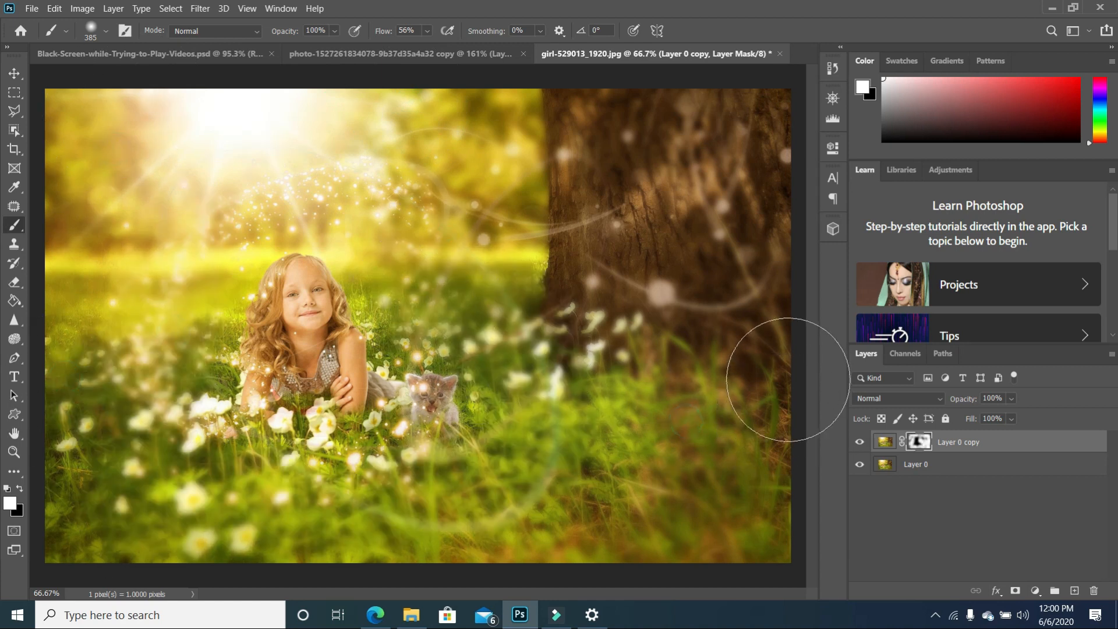
mouse_move(789, 380)
mouse_down()
mouse_move(724, 297)
mouse_move(417, 281)
mouse_up()
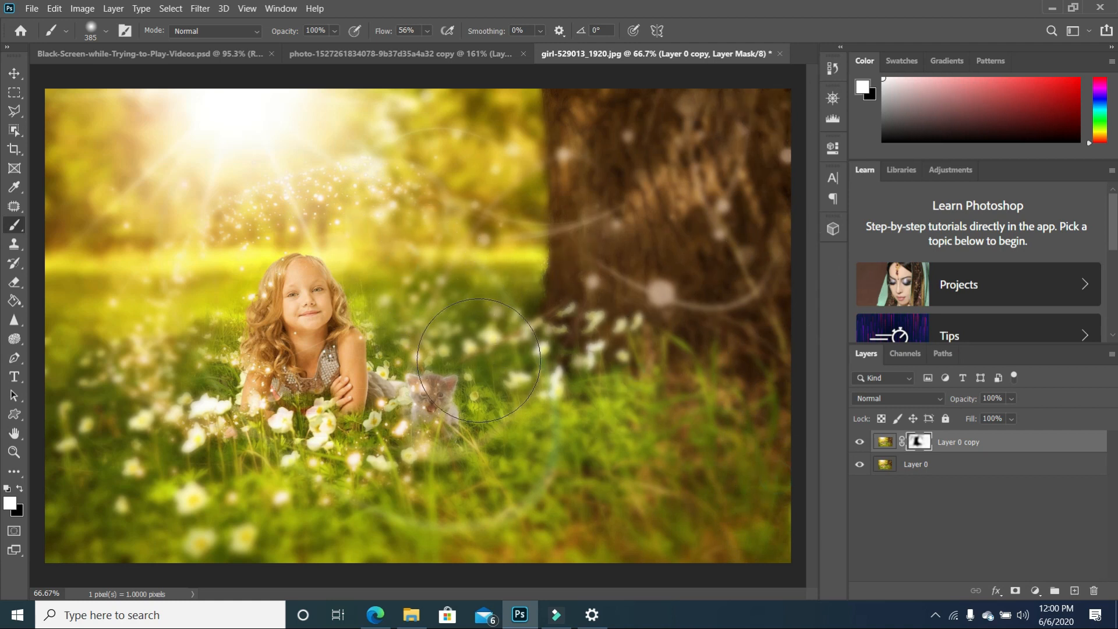
mouse_move(156, 402)
mouse_down()
mouse_move(174, 358)
mouse_move(176, 293)
mouse_move(187, 379)
mouse_up()
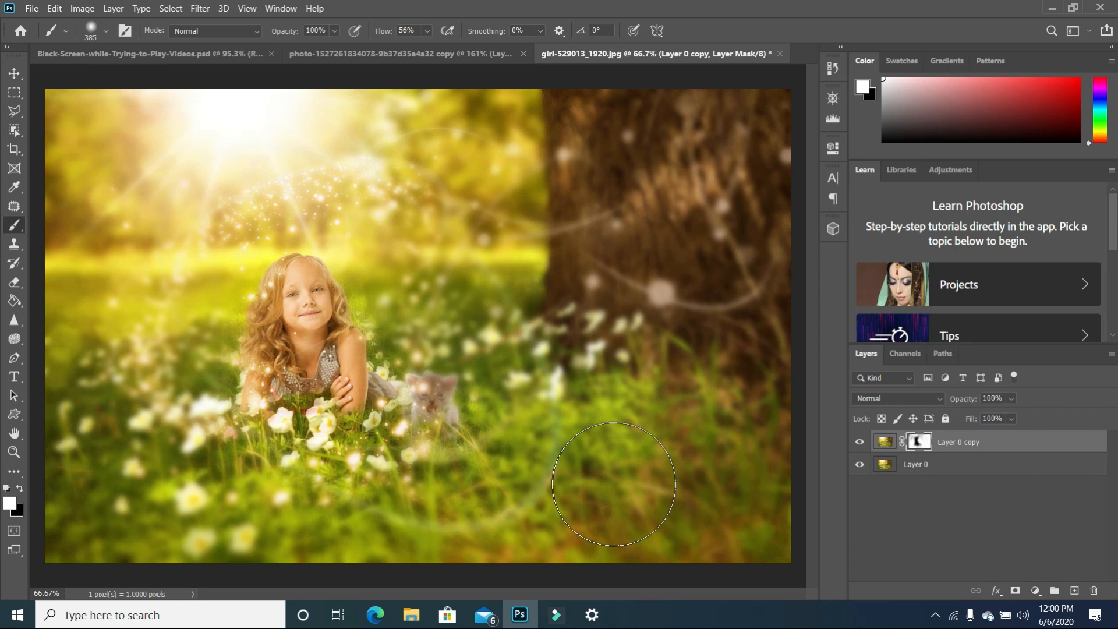
click(209, 9)
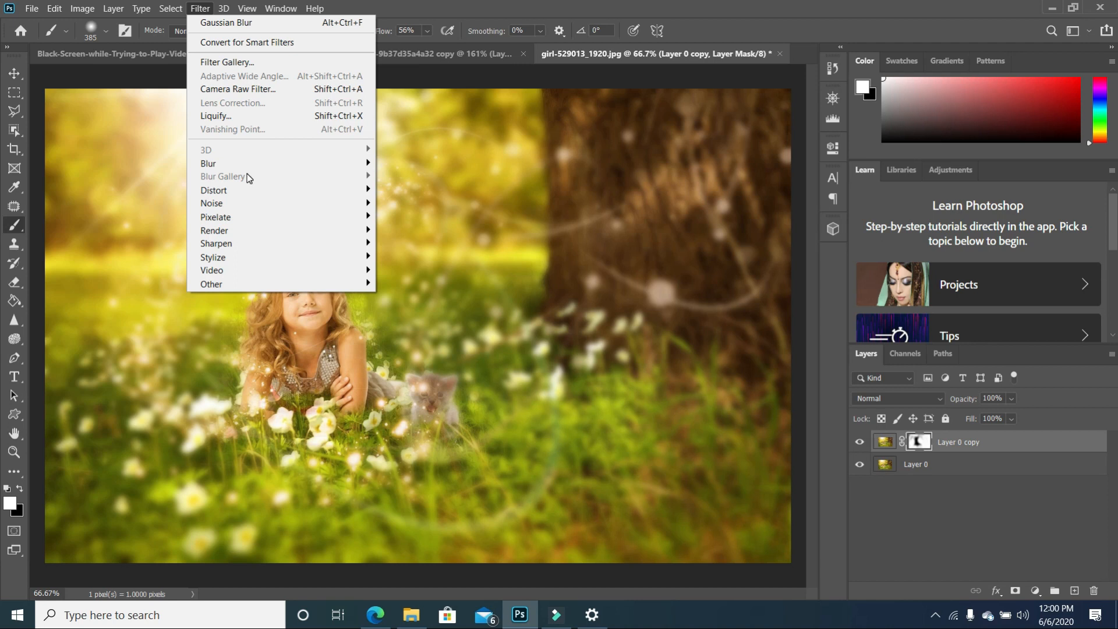
mouse_move(242, 164)
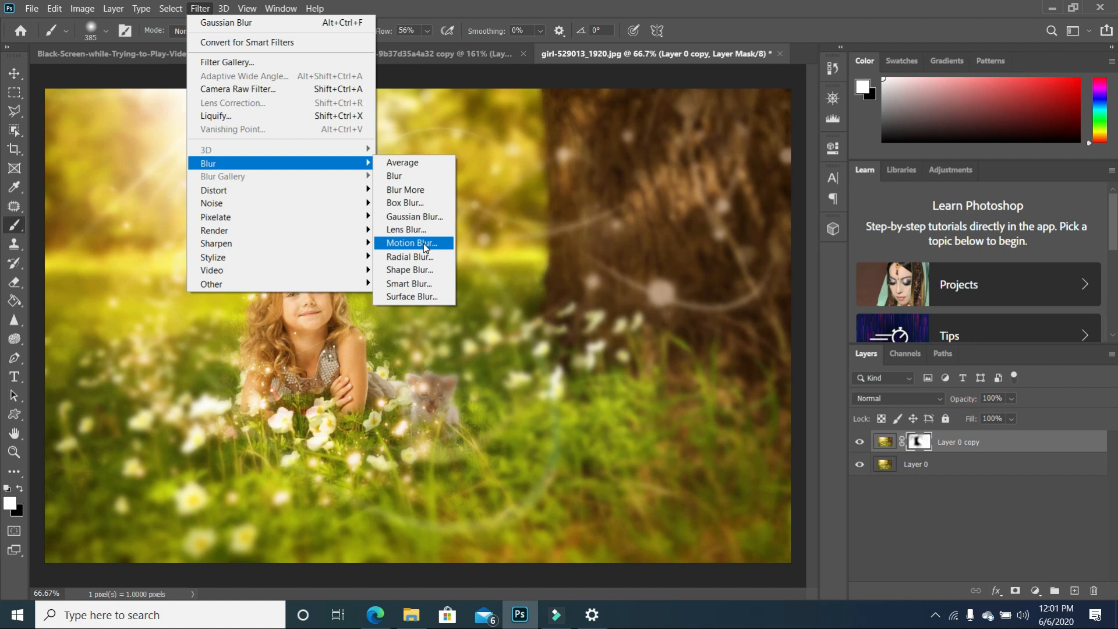
click(414, 244)
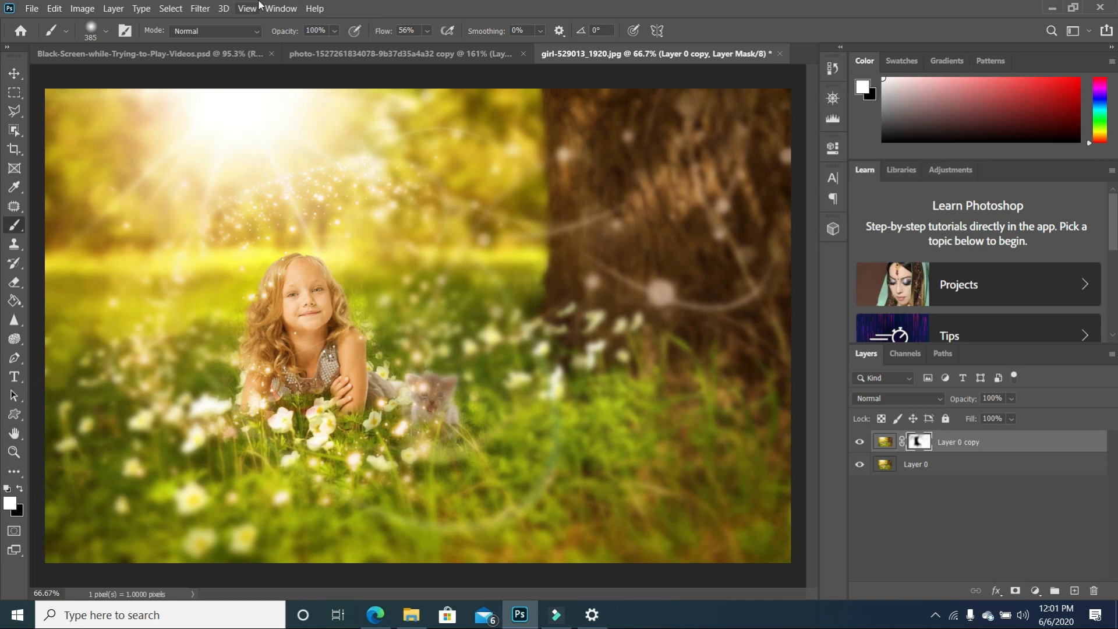
click(224, 9)
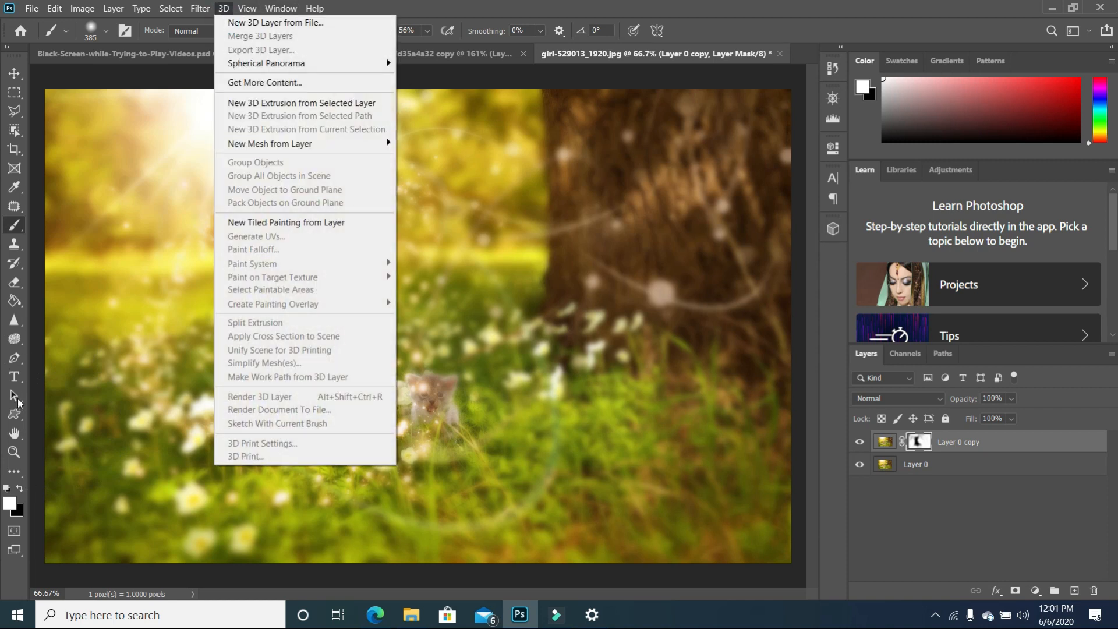
Step: Add the text "Sunny" in 12 pt Impact above the grass between the girl and the tree, and recolour it white
click(15, 378)
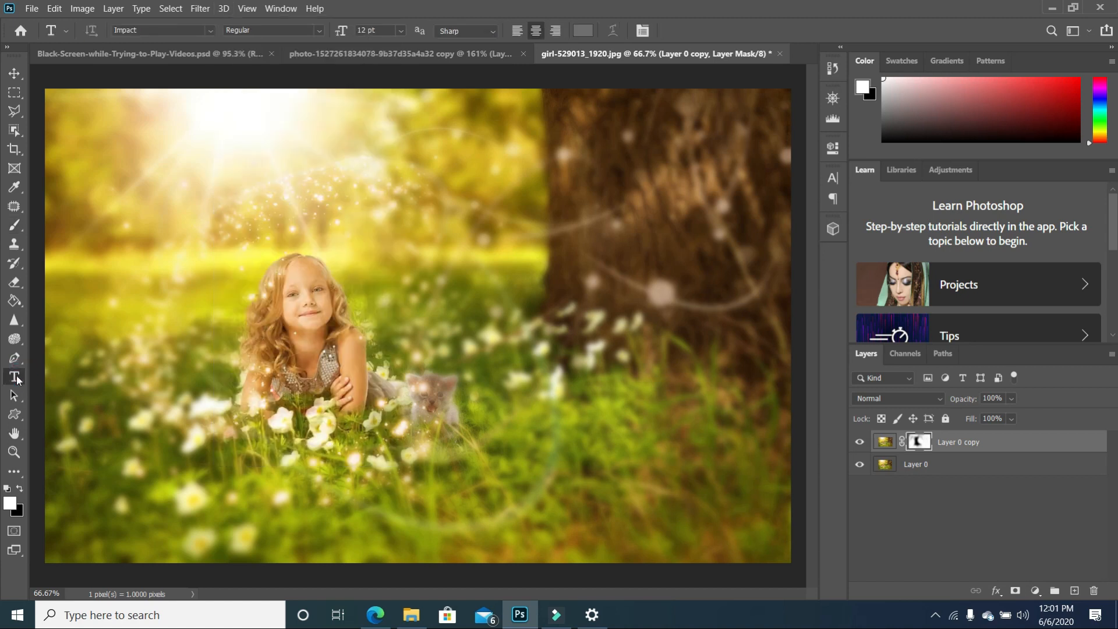
click(456, 276)
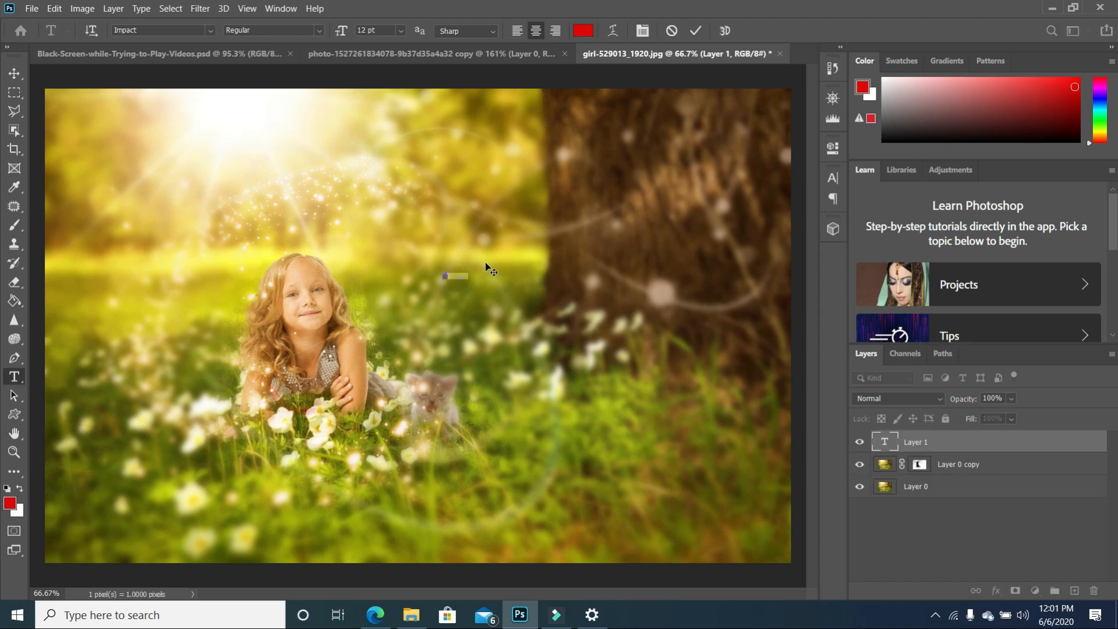
click(486, 263)
drag(467, 274, 424, 278)
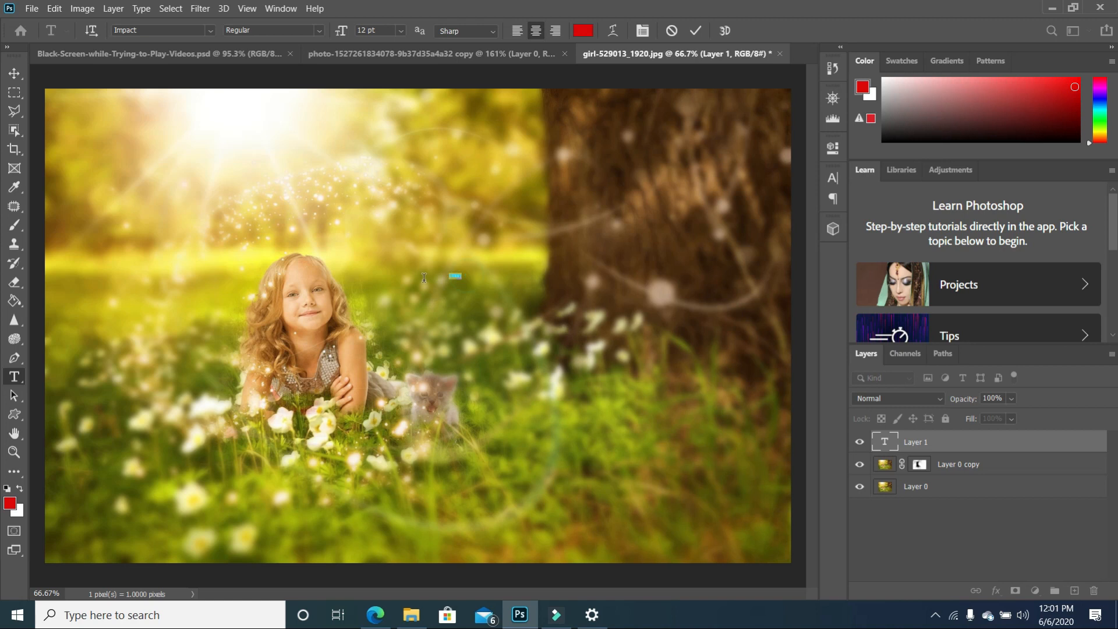
click(21, 490)
click(14, 74)
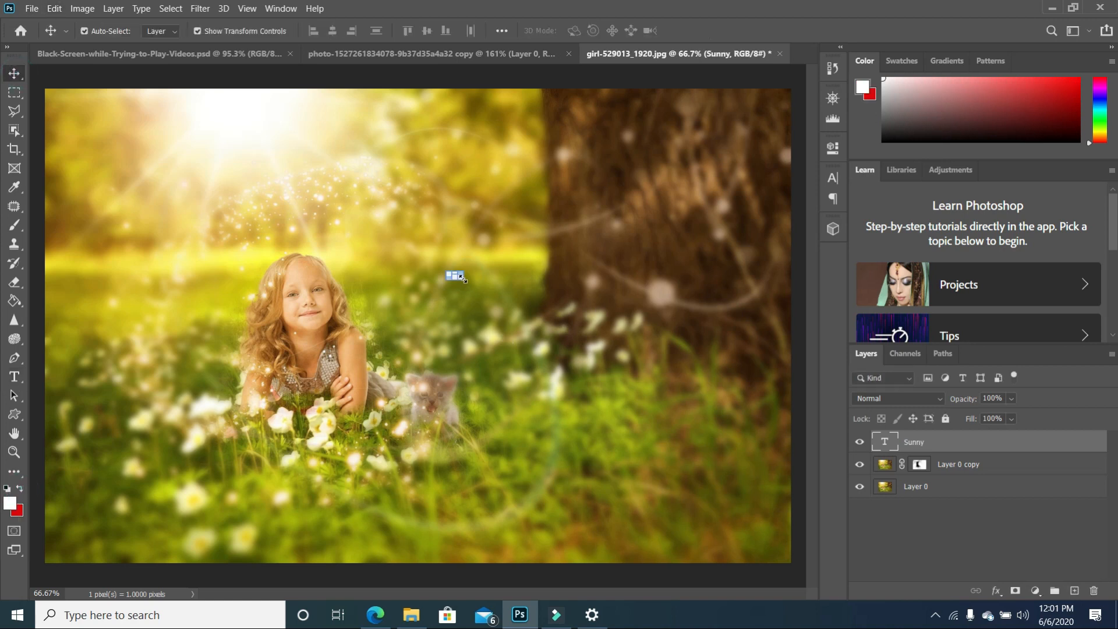
Step: Enlarge the "Sunny" text to about 877 × 409 px and move it up across the background trees and tree trunk
drag(464, 280, 789, 431)
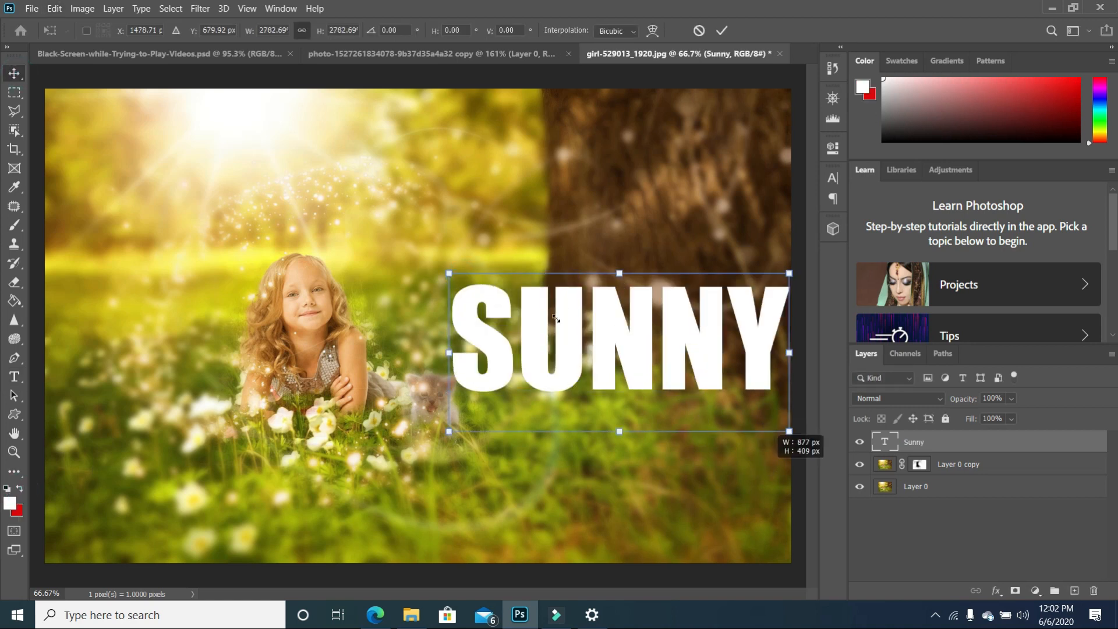
drag(549, 282, 572, 236)
key(Return)
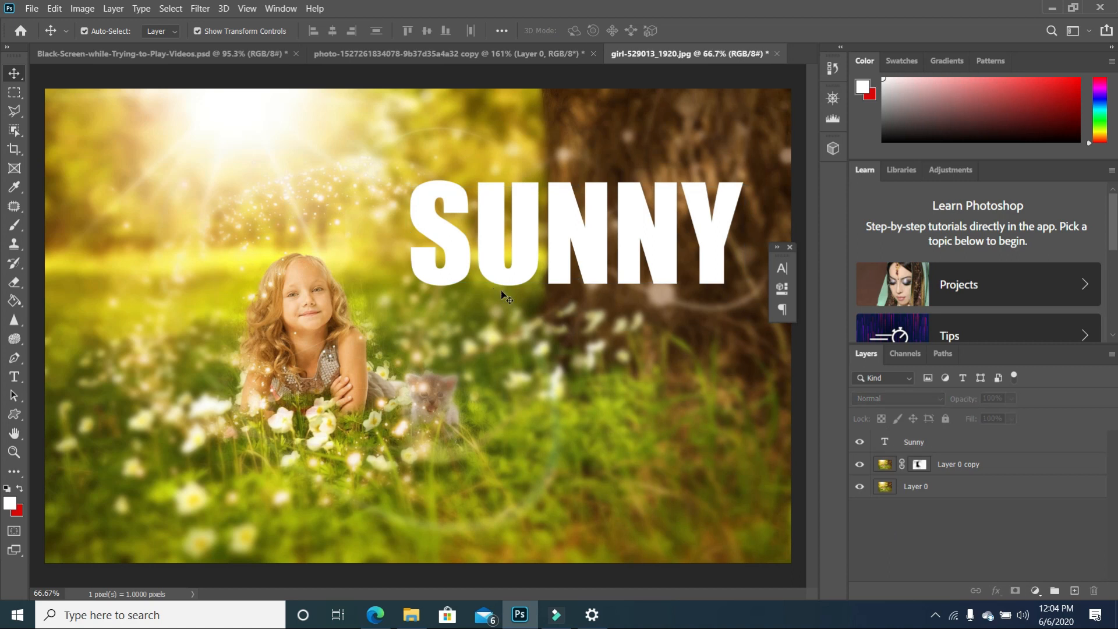
Step: Duplicate the Sunny text layer and hide the original
click(650, 261)
drag(963, 446, 1074, 590)
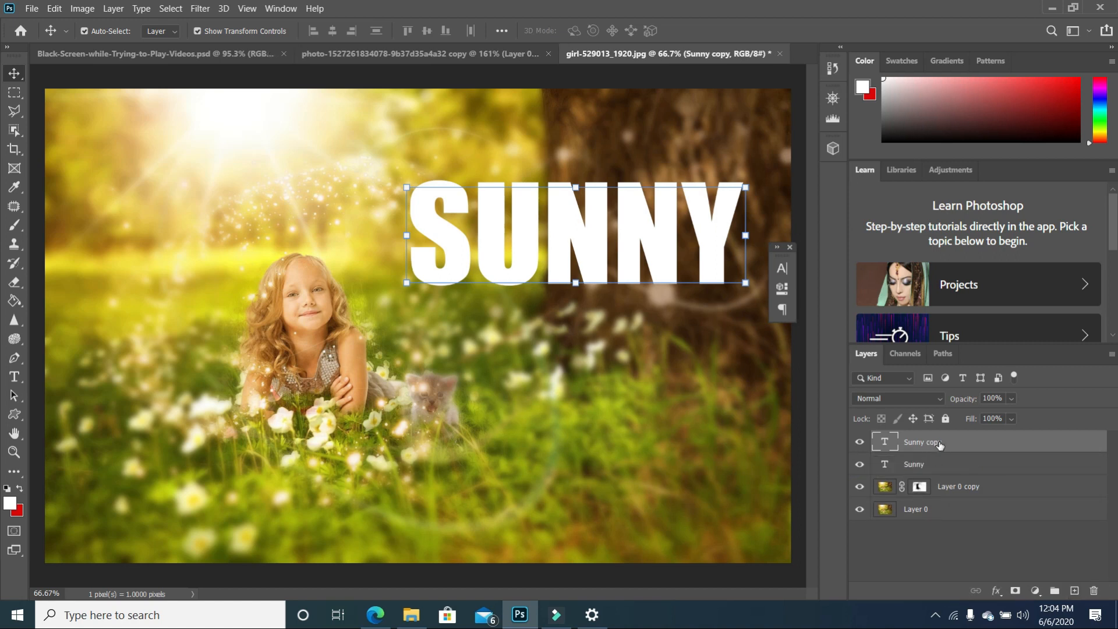
click(863, 464)
Step: Create a 3D extrusion from the Sunny copy layer while staying in the current workspace
click(224, 9)
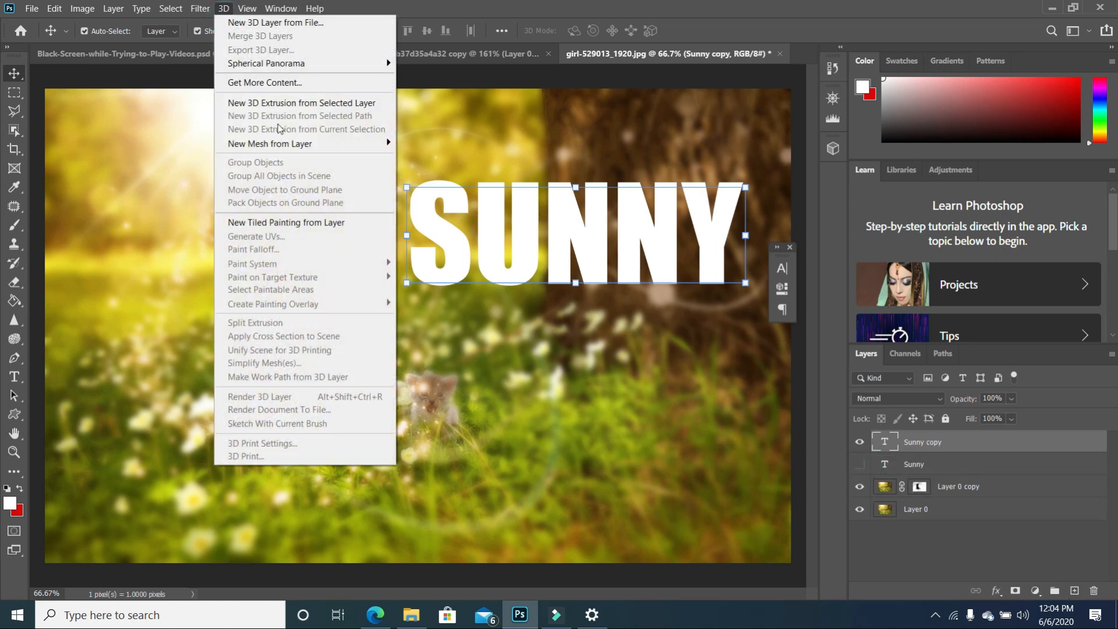
click(290, 105)
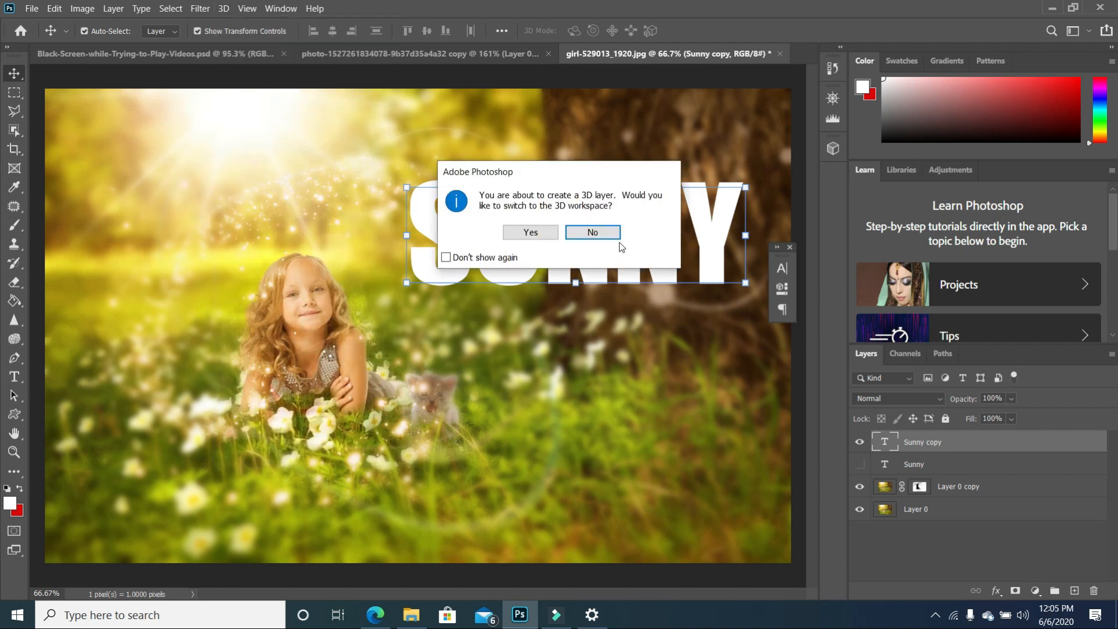
click(594, 233)
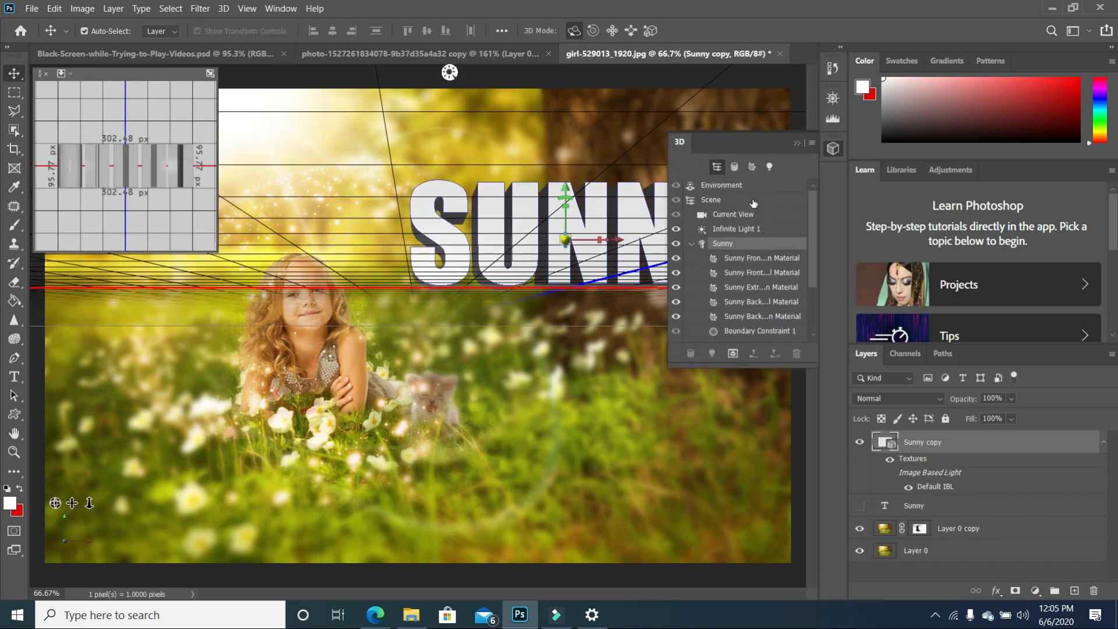
click(798, 143)
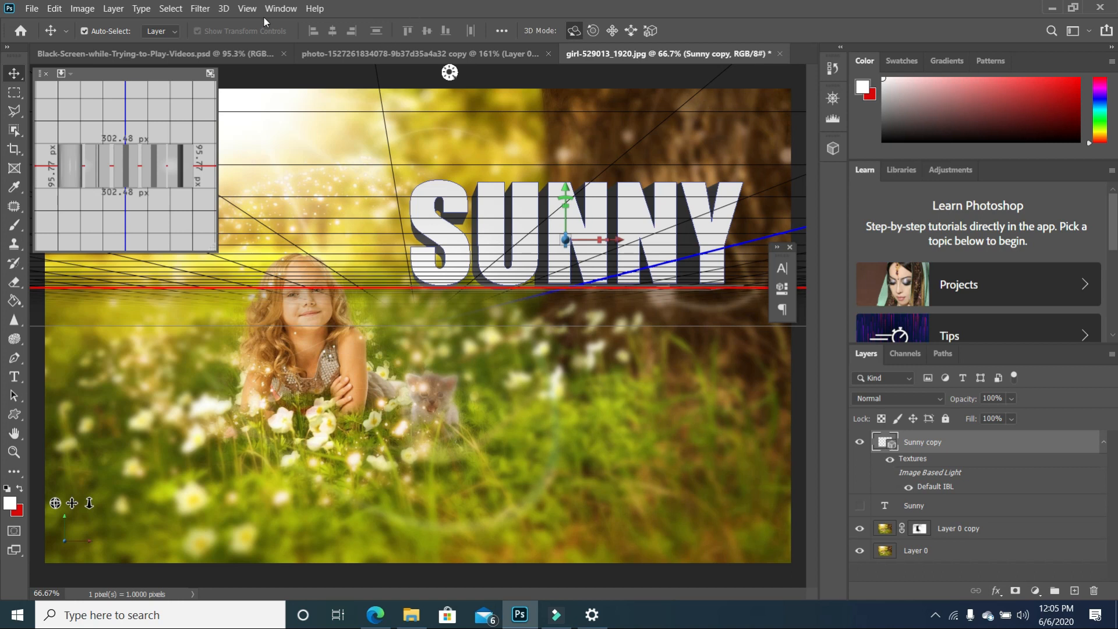
Step: Set the 3D text's extrusion depth to 881.94 px and turn off its Catch Shadows and Cast Shadows options
click(282, 9)
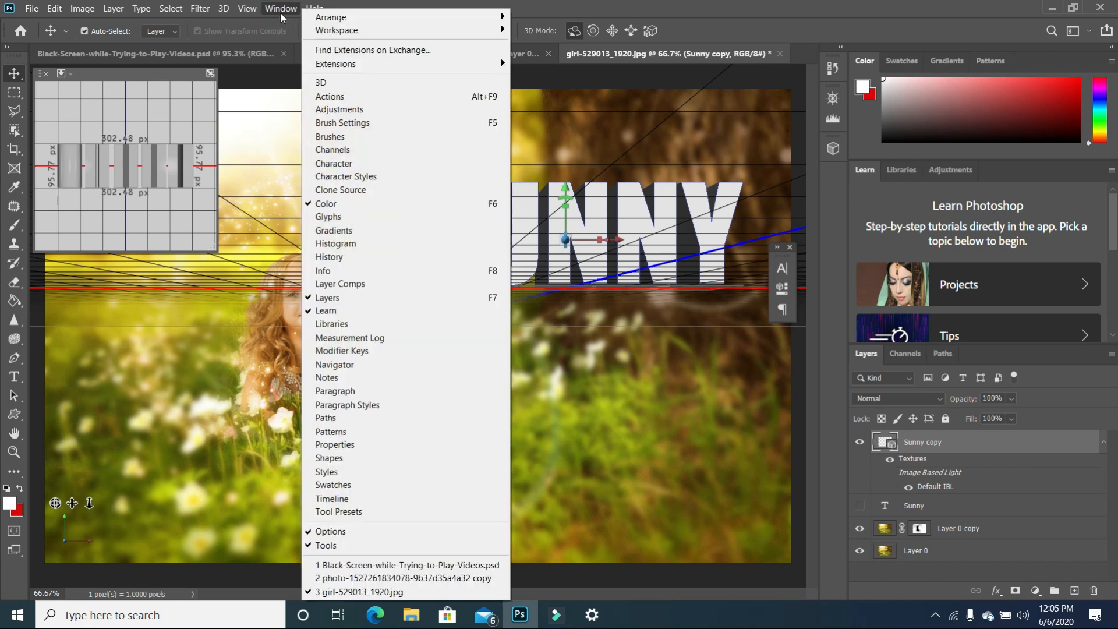
click(341, 446)
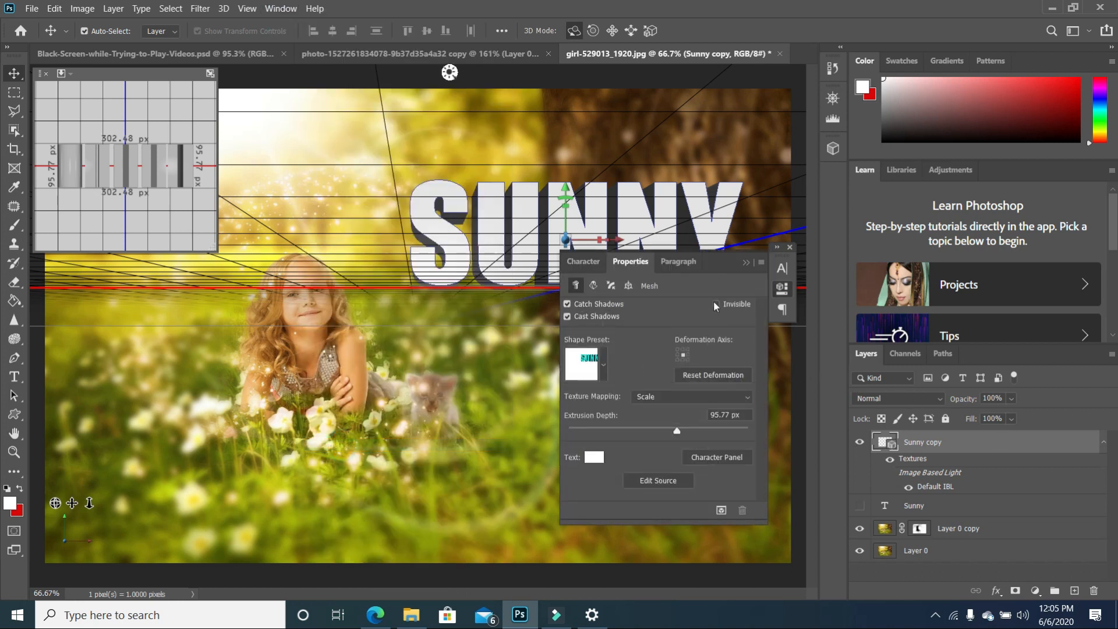
drag(719, 259, 819, 310)
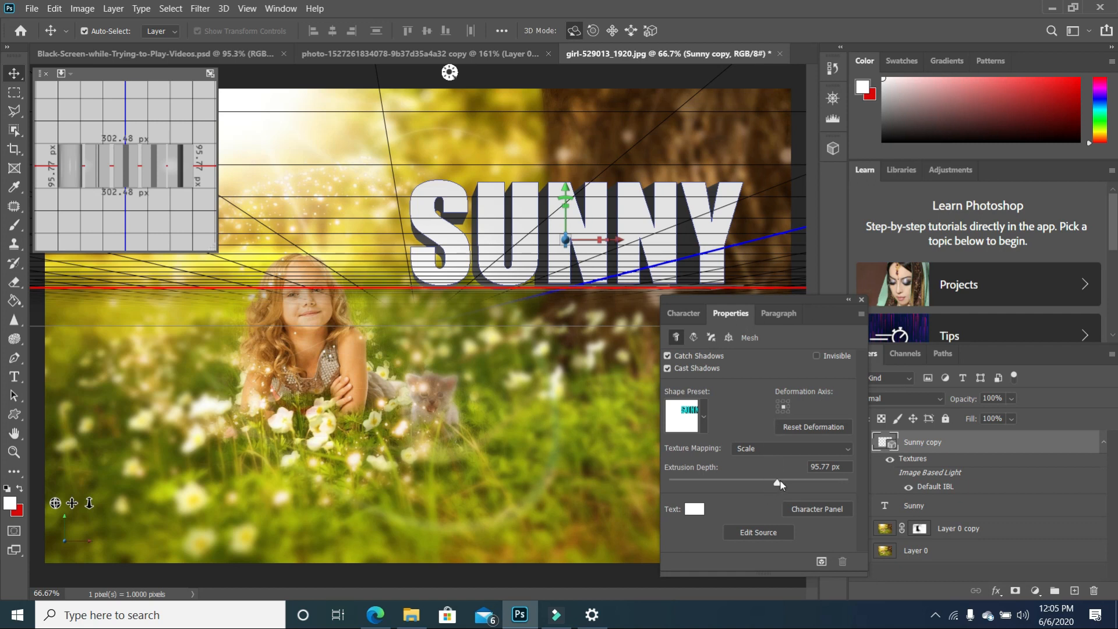
drag(780, 483, 863, 478)
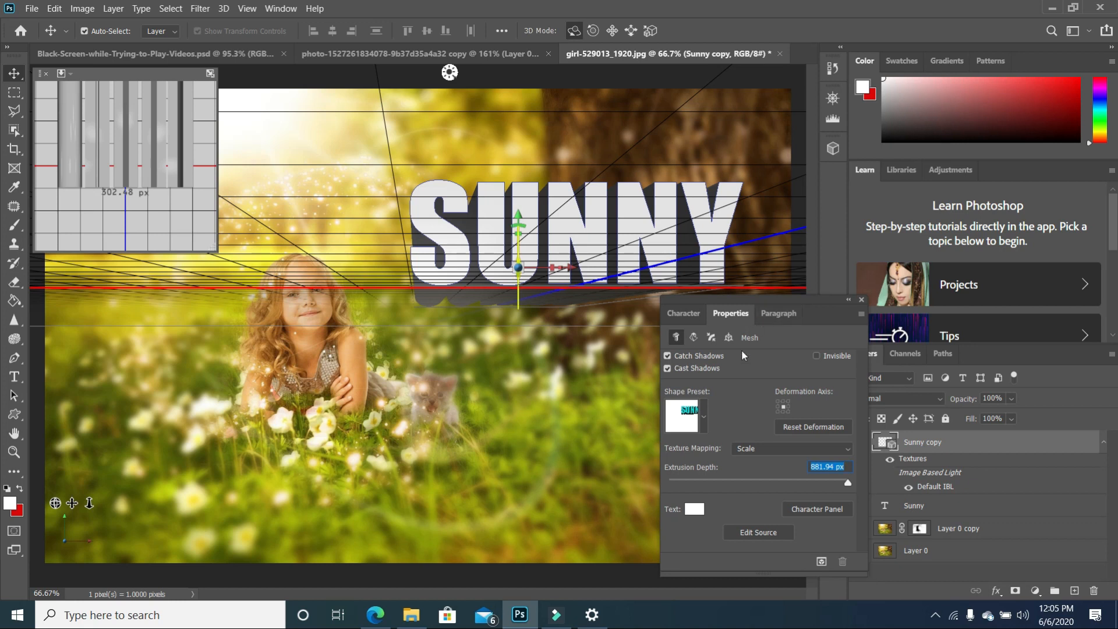
click(668, 356)
click(667, 368)
Step: Deform the 3D text with Shear, using a horizontal angle of 111° and a vertical angle of -120°
click(694, 337)
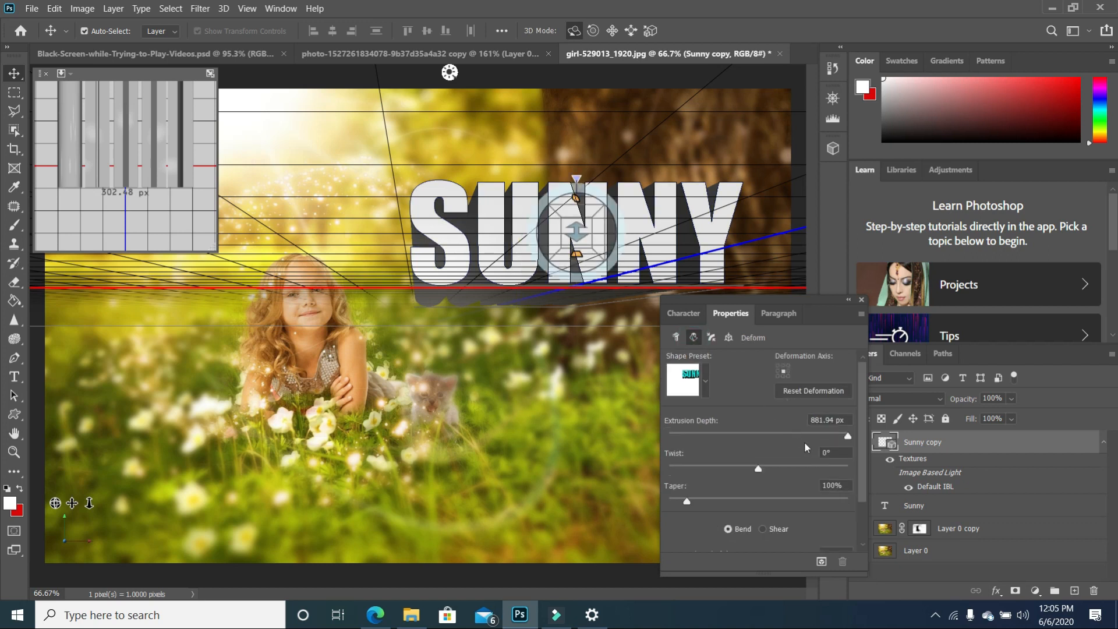
scroll(805, 447, down, 3)
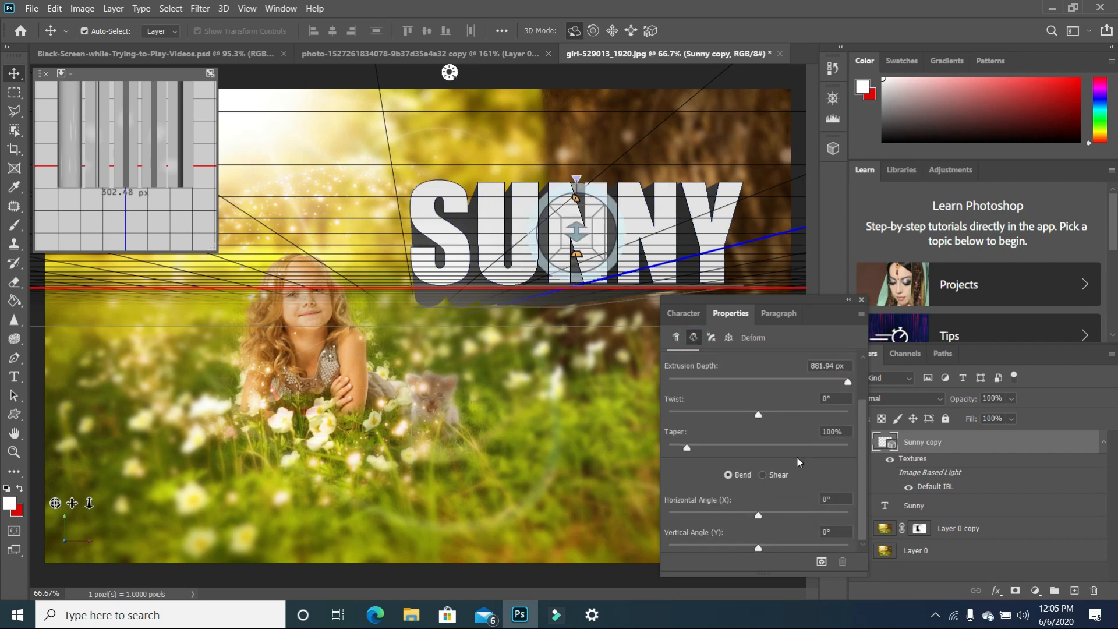
click(763, 475)
drag(864, 495, 863, 518)
drag(759, 516, 786, 518)
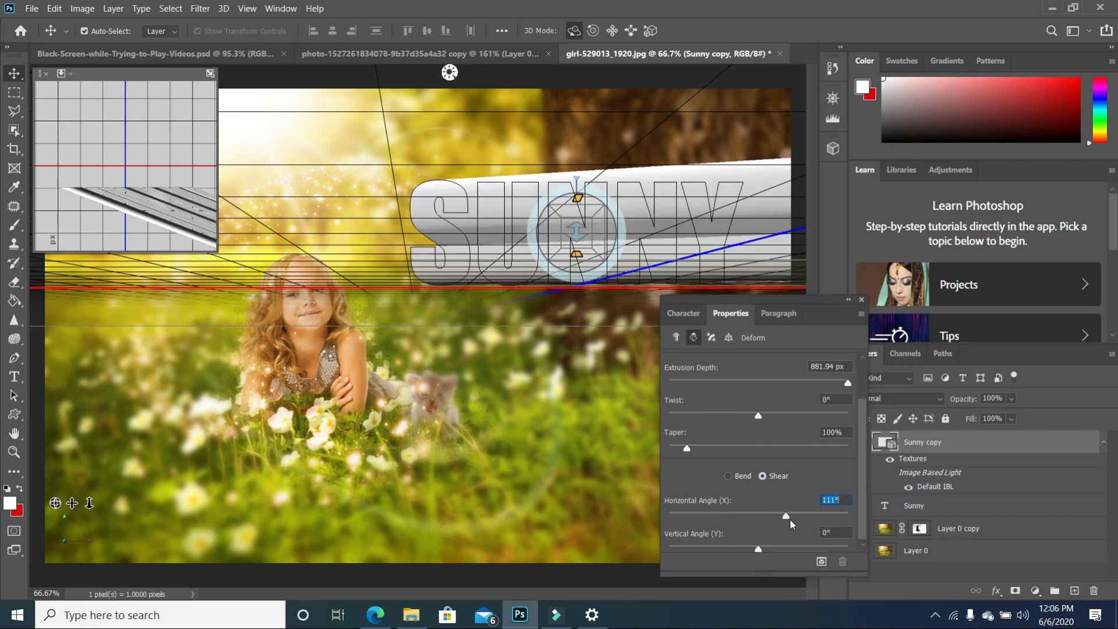
drag(758, 549, 730, 552)
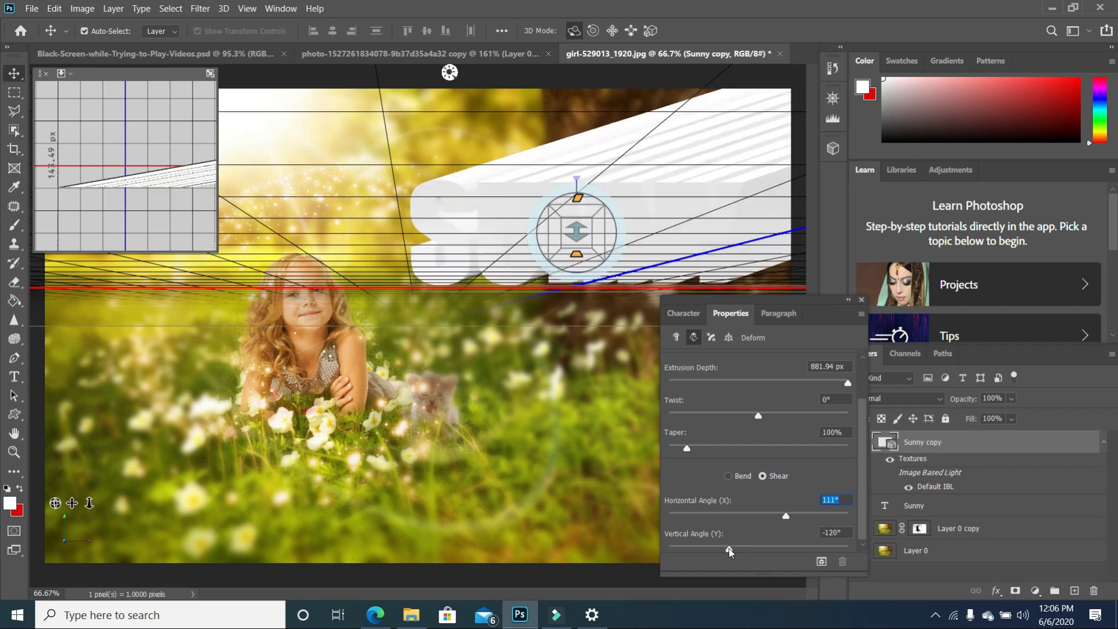
key(Tab)
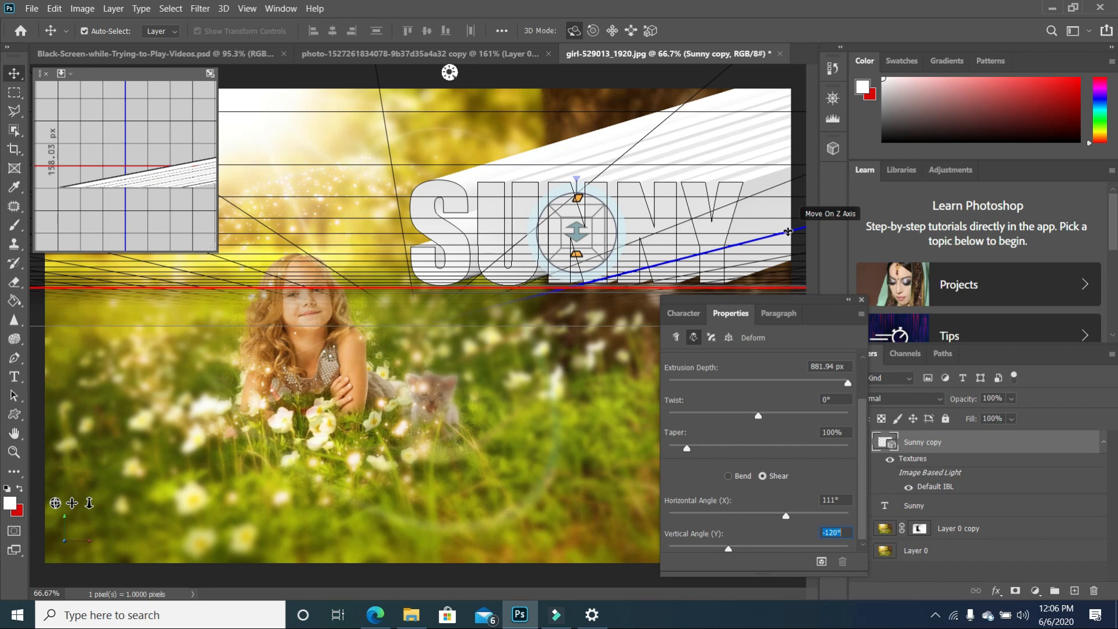
click(848, 300)
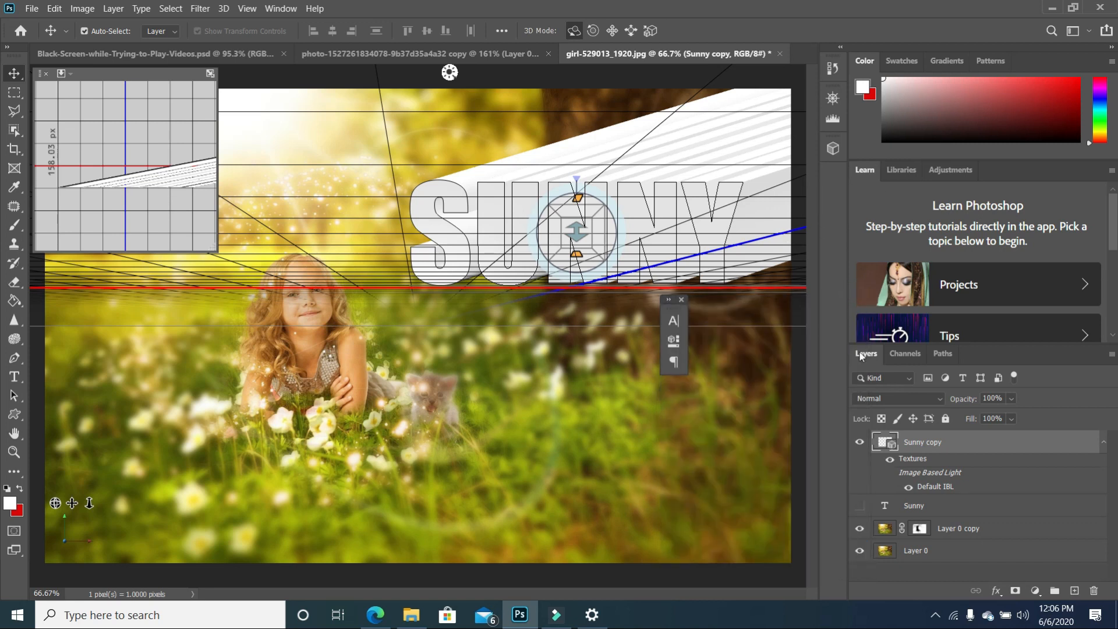
Step: Show the original Sunny text and load the 3D copy's outline as a selection, hiding the 3D copy
click(866, 508)
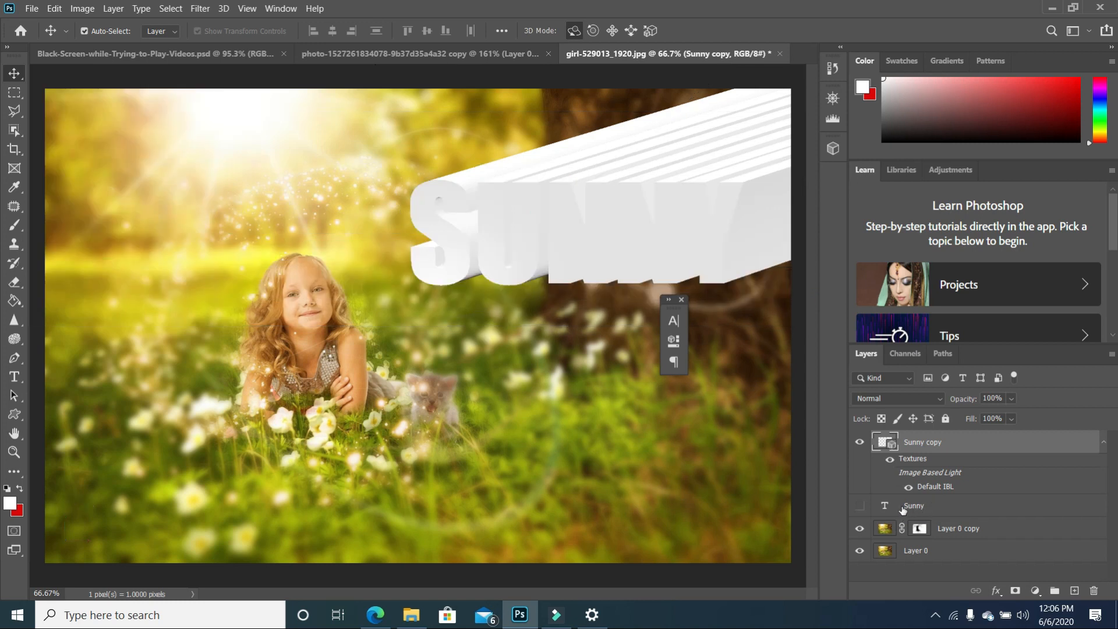
click(862, 507)
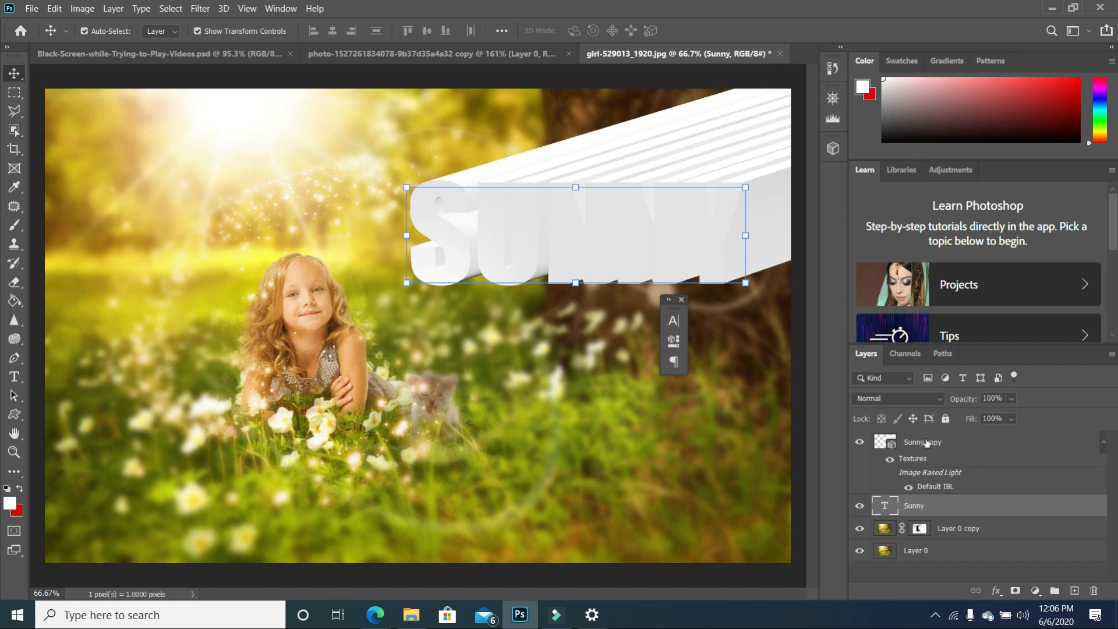
click(942, 445)
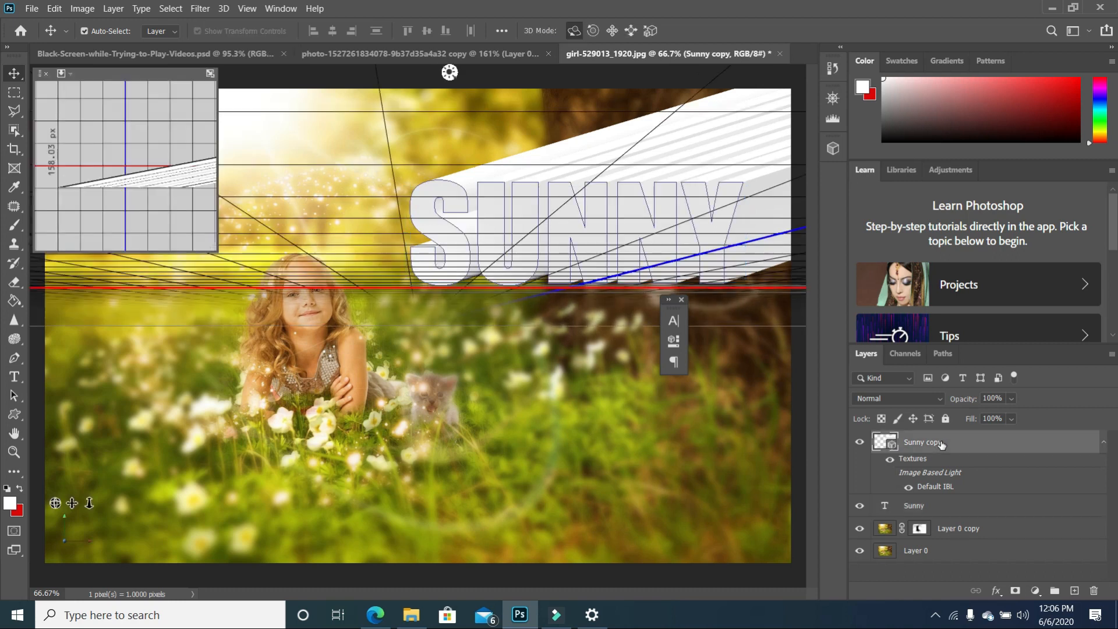
ctrl+click(893, 446)
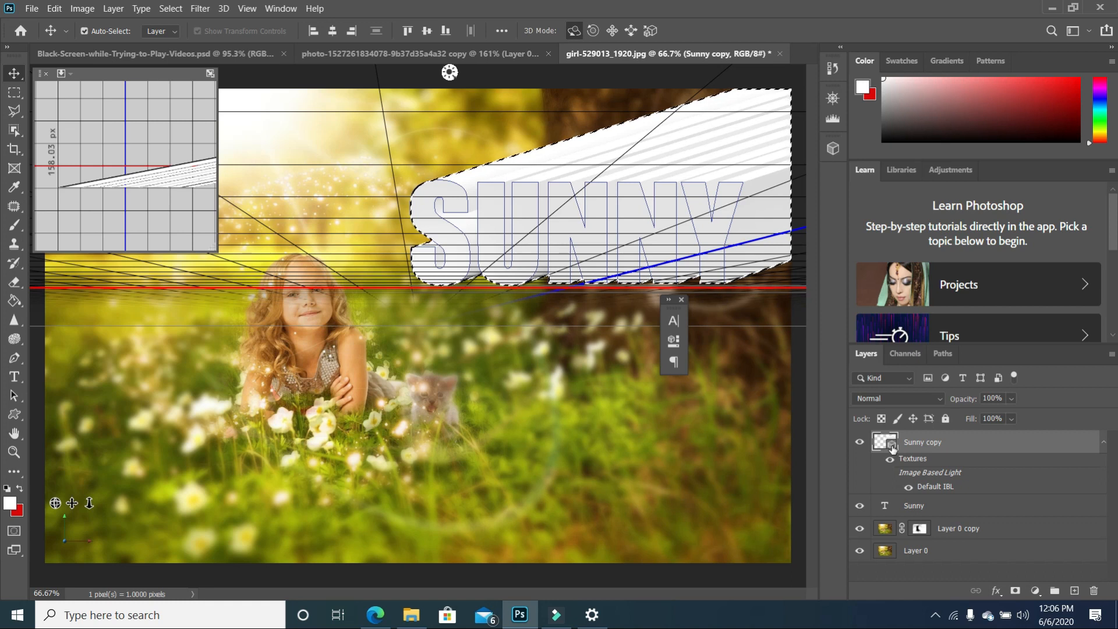
click(860, 443)
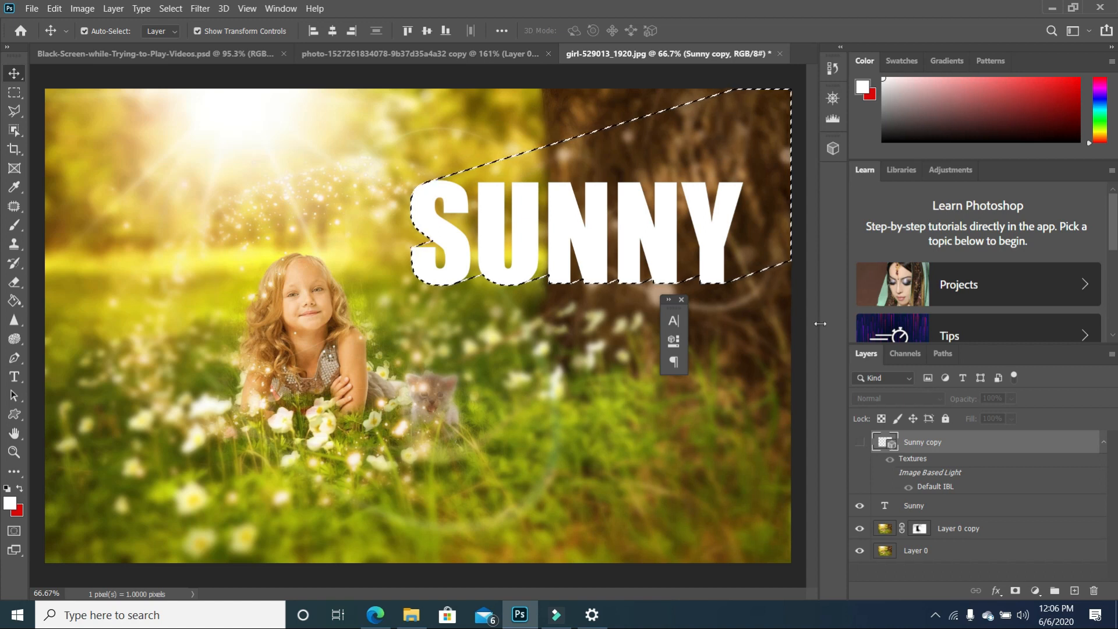
Step: Add a new layer and fill the extrusion-shaped selection with red
click(1074, 591)
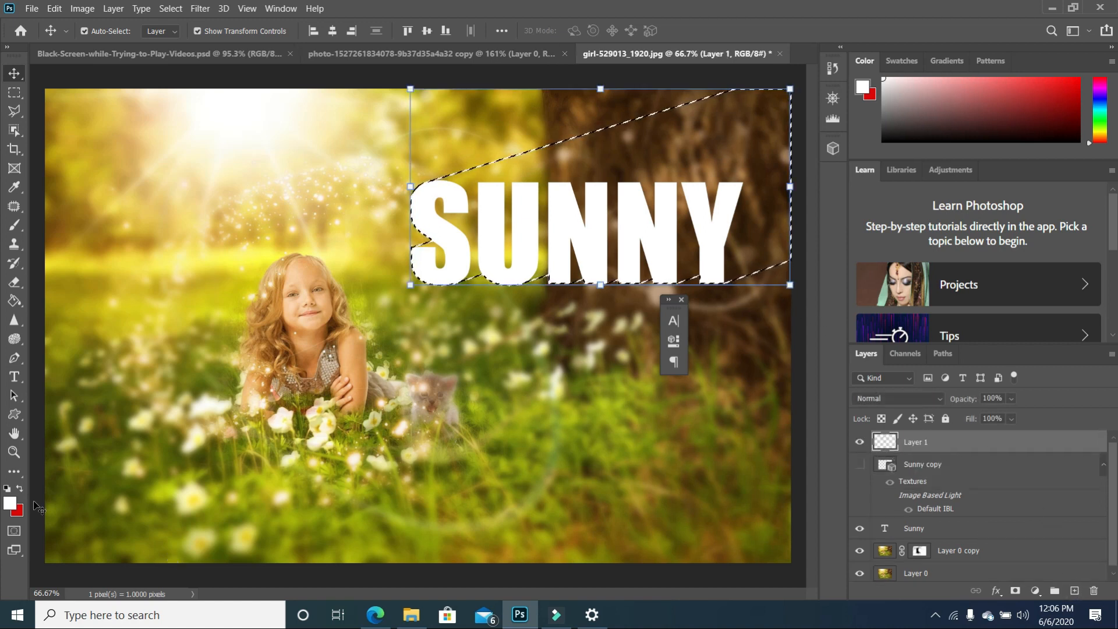
key(g)
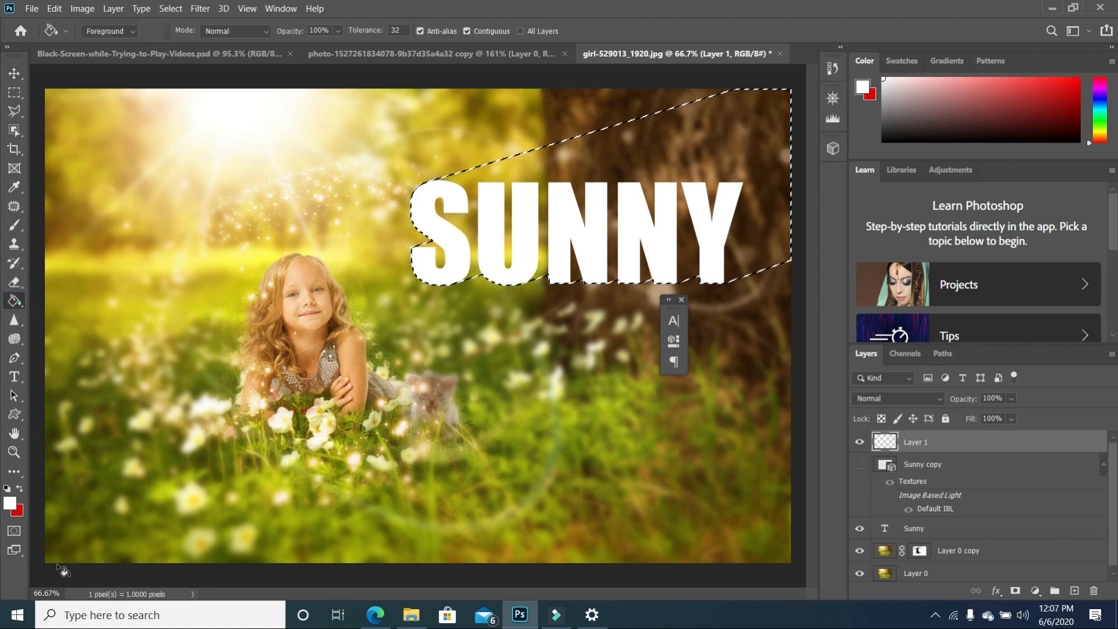
click(19, 488)
click(634, 153)
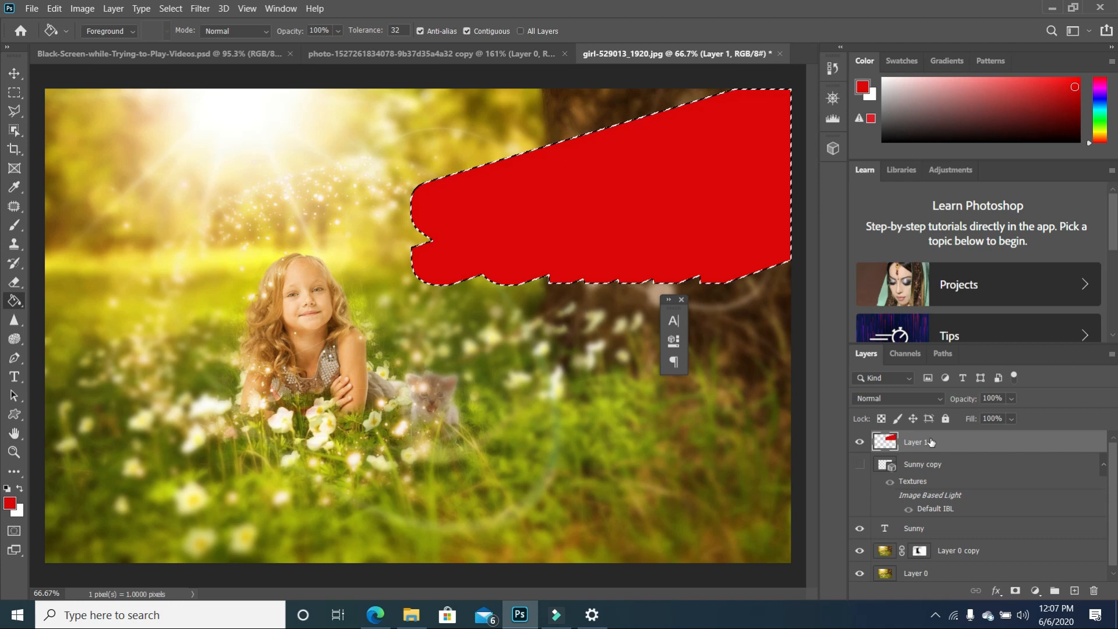
Step: Place the red Layer 1 directly beneath the Sunny text layer and clear the selection
drag(931, 442, 939, 542)
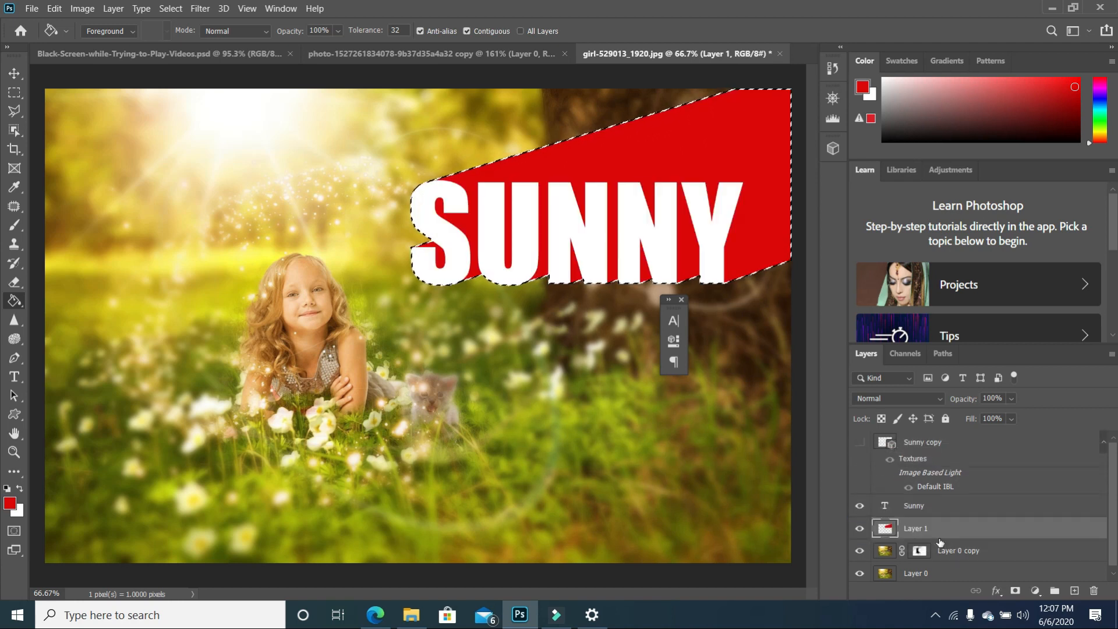
key(ctrl+d)
key(v)
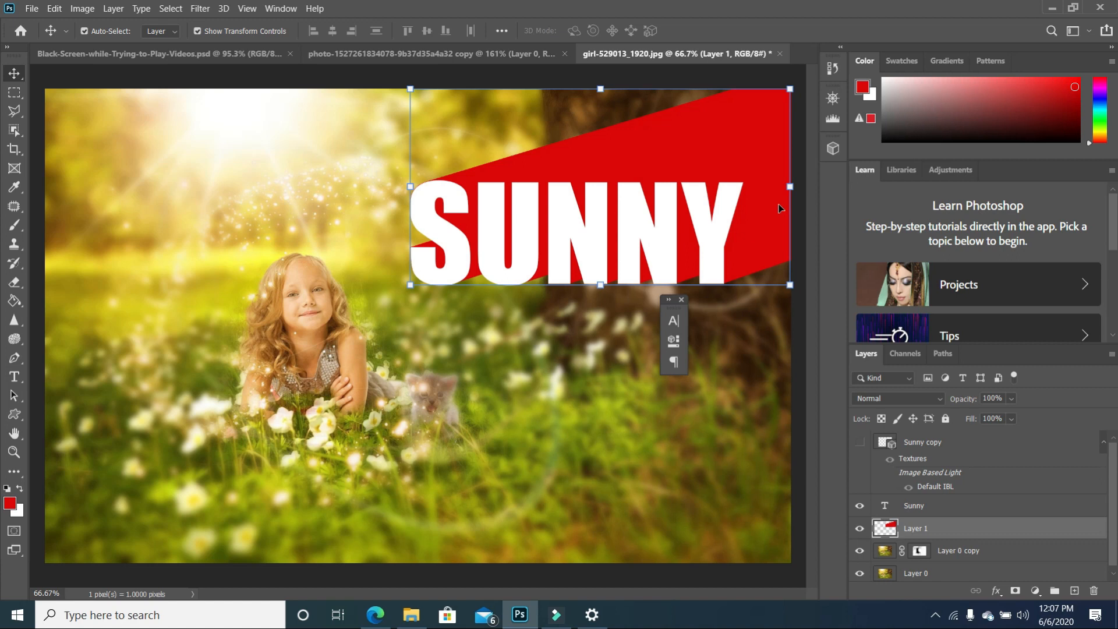
click(763, 365)
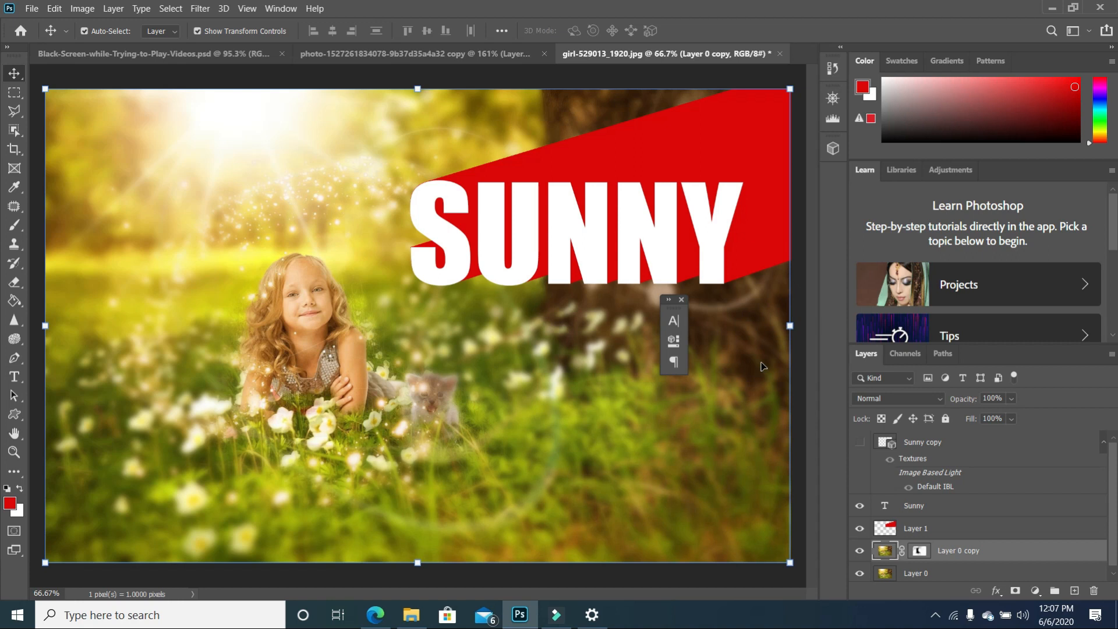
click(681, 299)
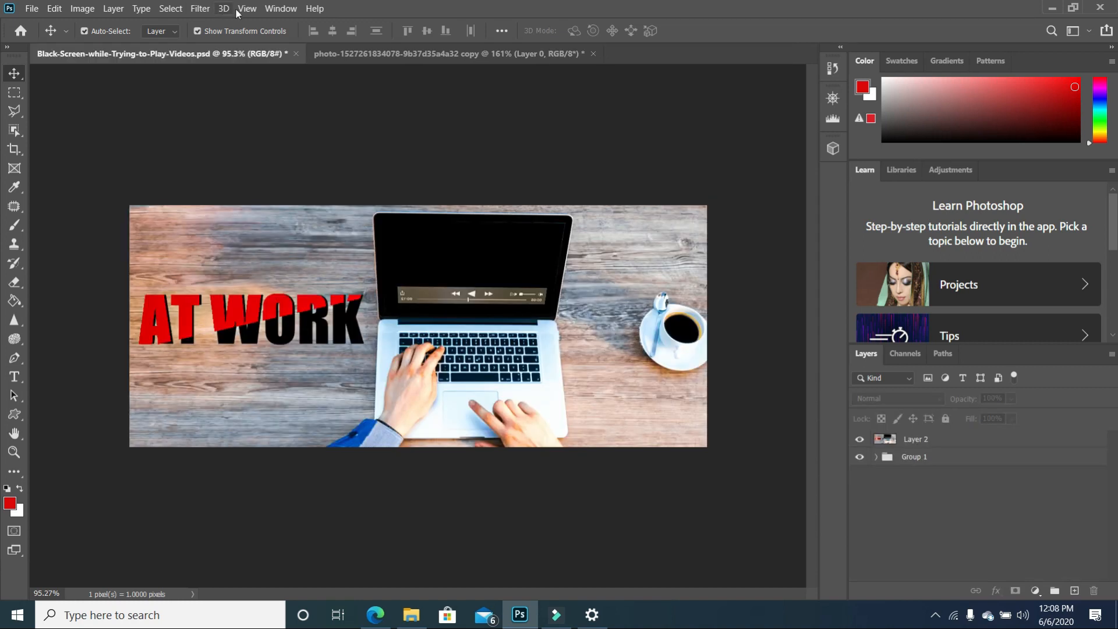
Step: View the AT WORK laptop image zoomed in, zoomed out and fitted on screen
click(246, 8)
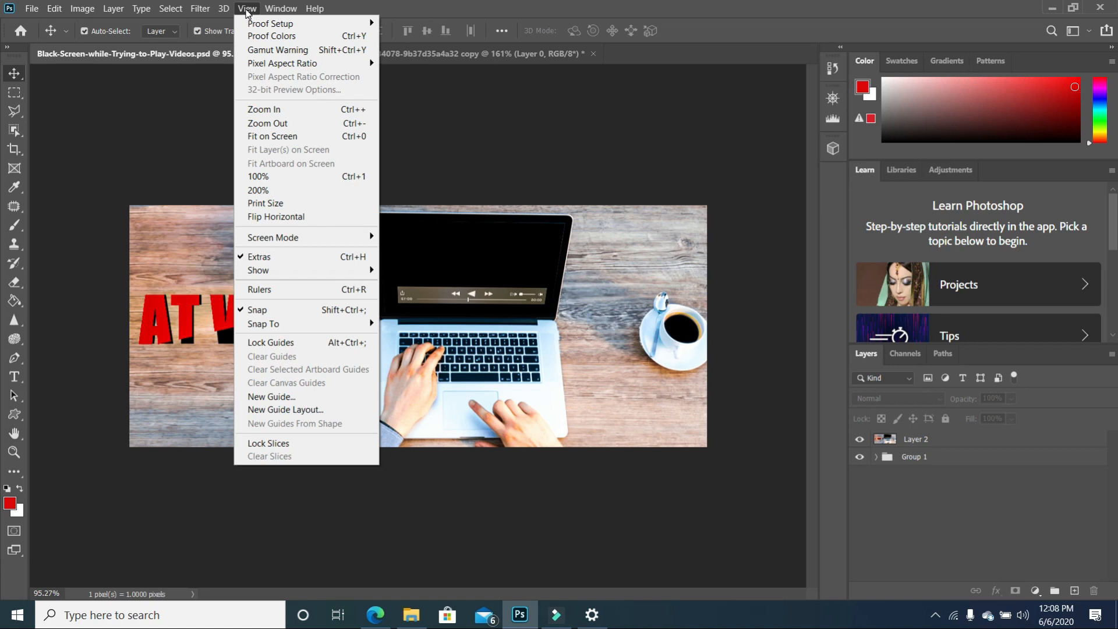
click(293, 113)
click(247, 9)
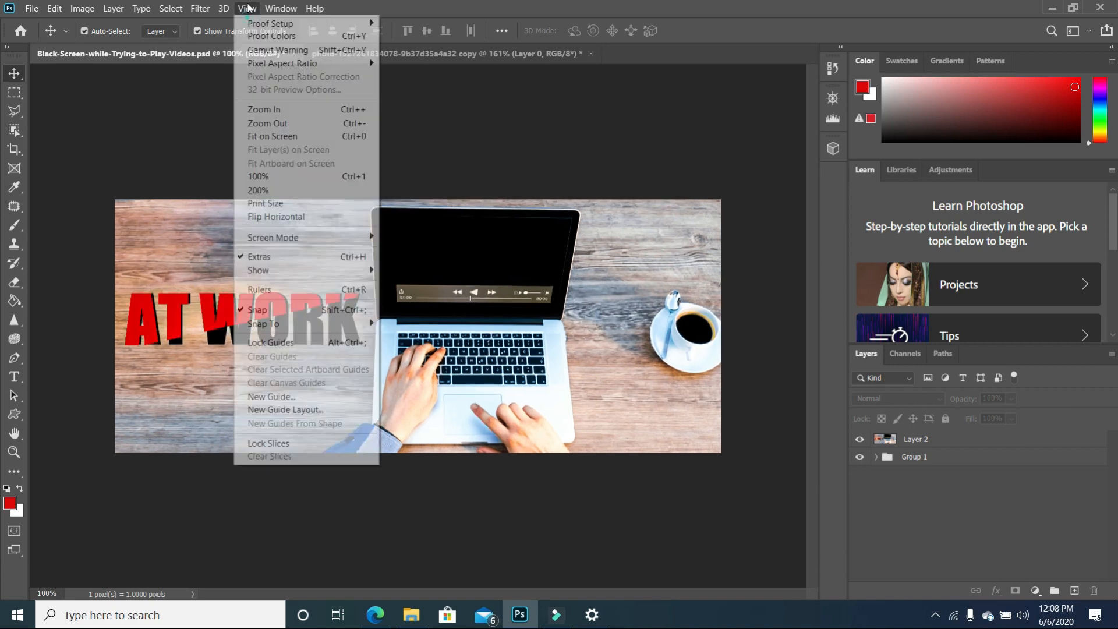
click(274, 123)
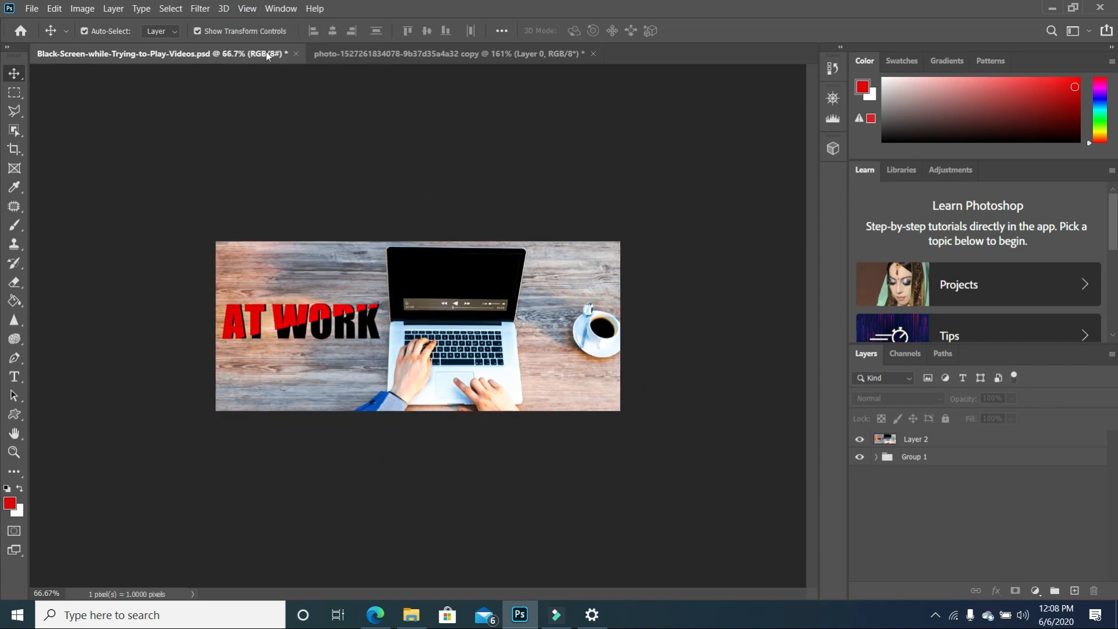
click(248, 10)
click(66, 495)
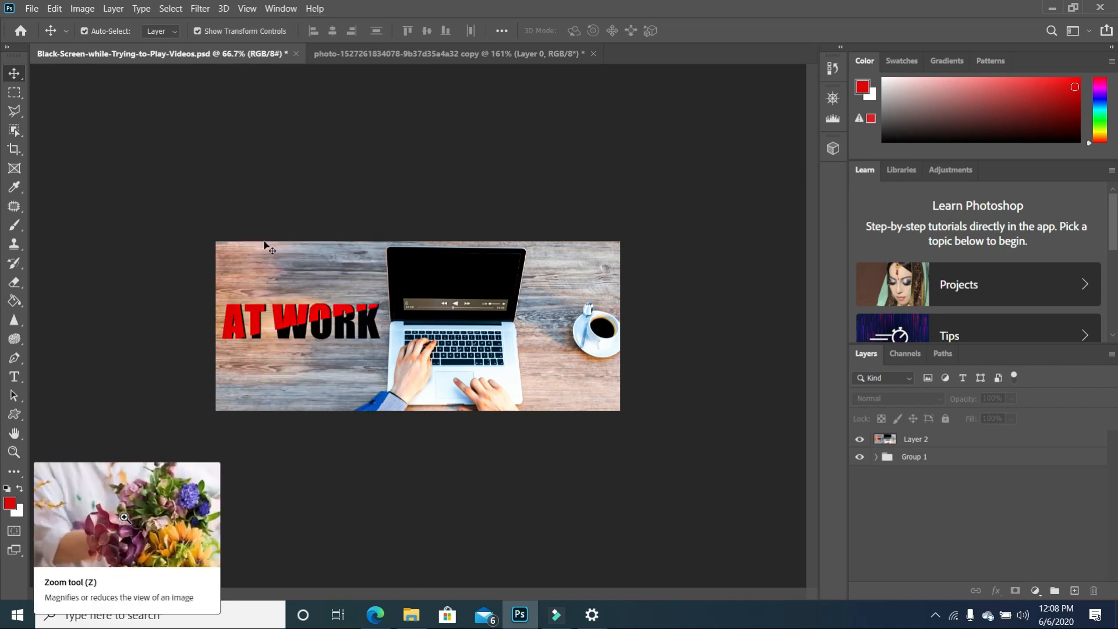
click(245, 10)
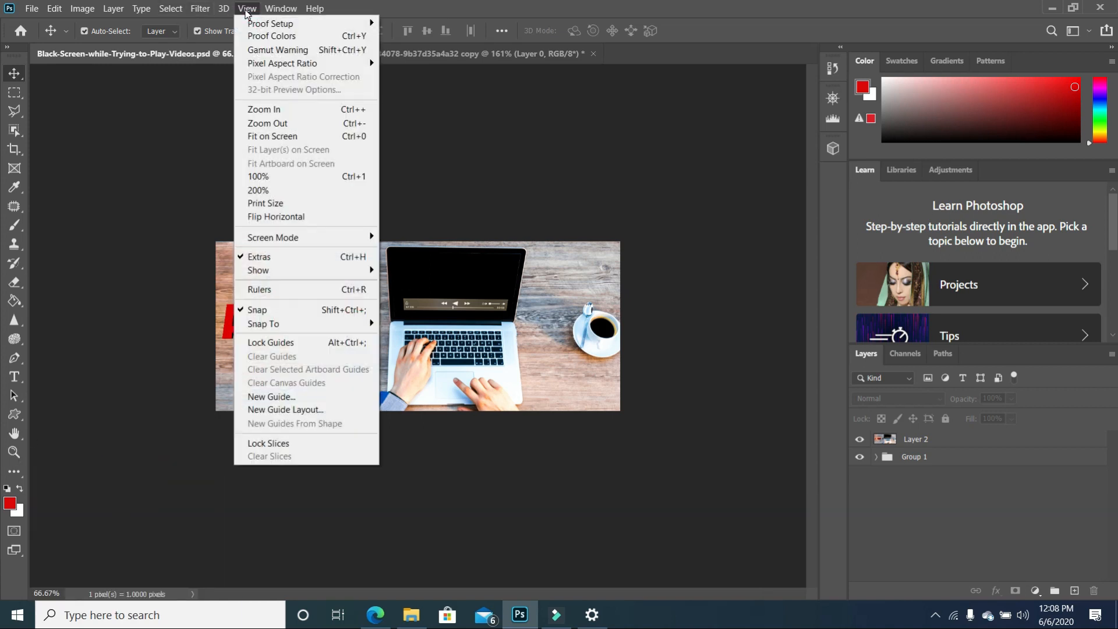
click(279, 140)
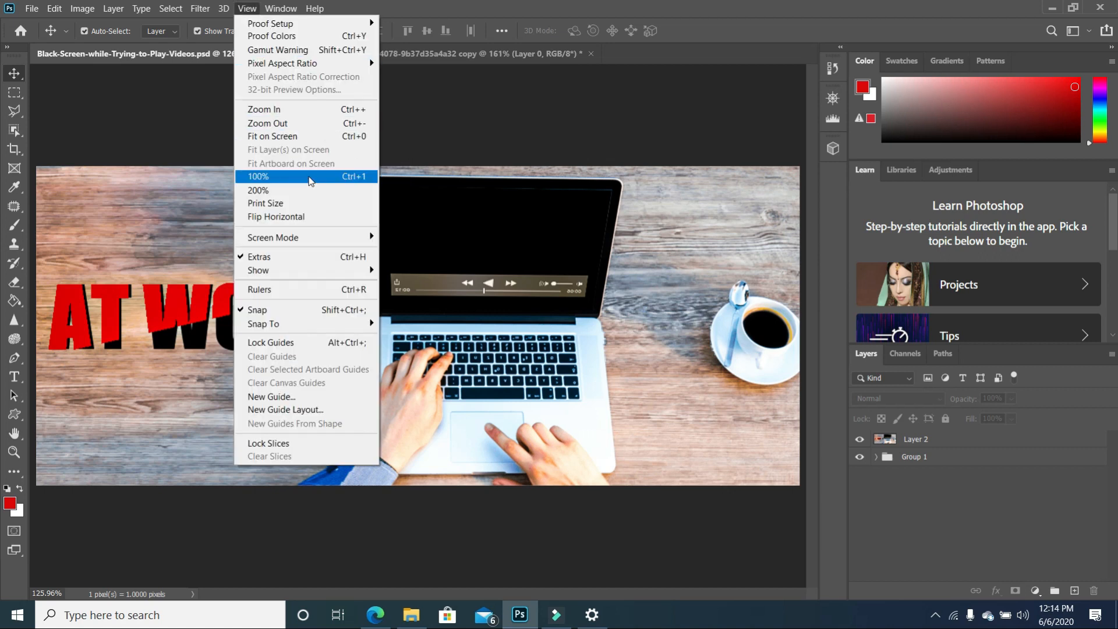
Step: View the AT WORK image at 100% and show the rulers
click(310, 178)
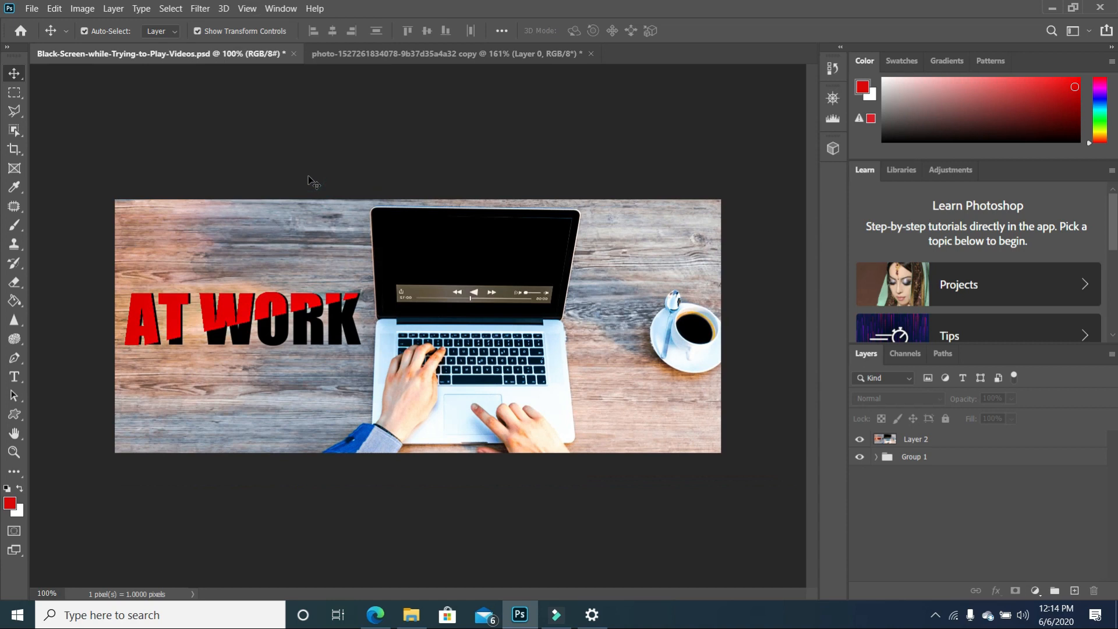
click(248, 9)
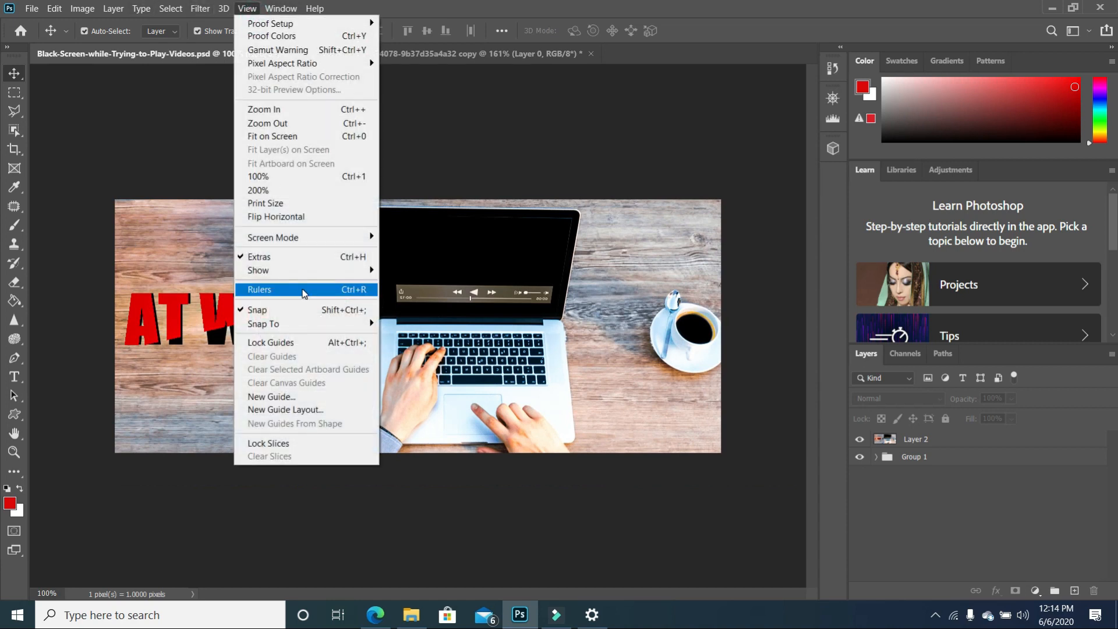
click(304, 293)
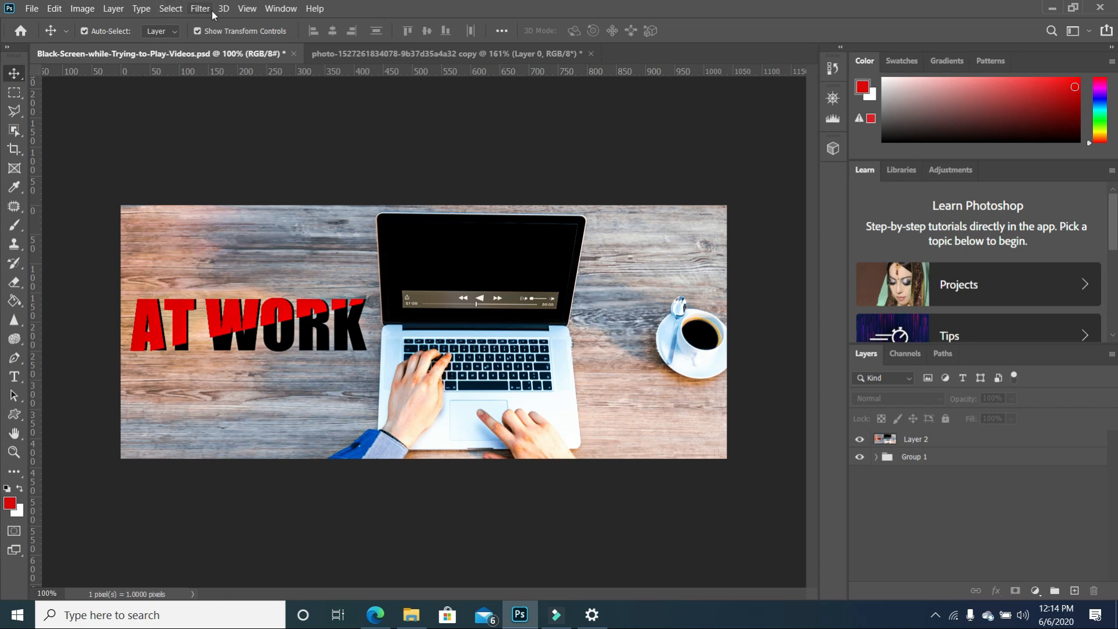
Step: Turn off snapping and place guides along all four edges of the image plus a vertical guide near its middle
click(242, 10)
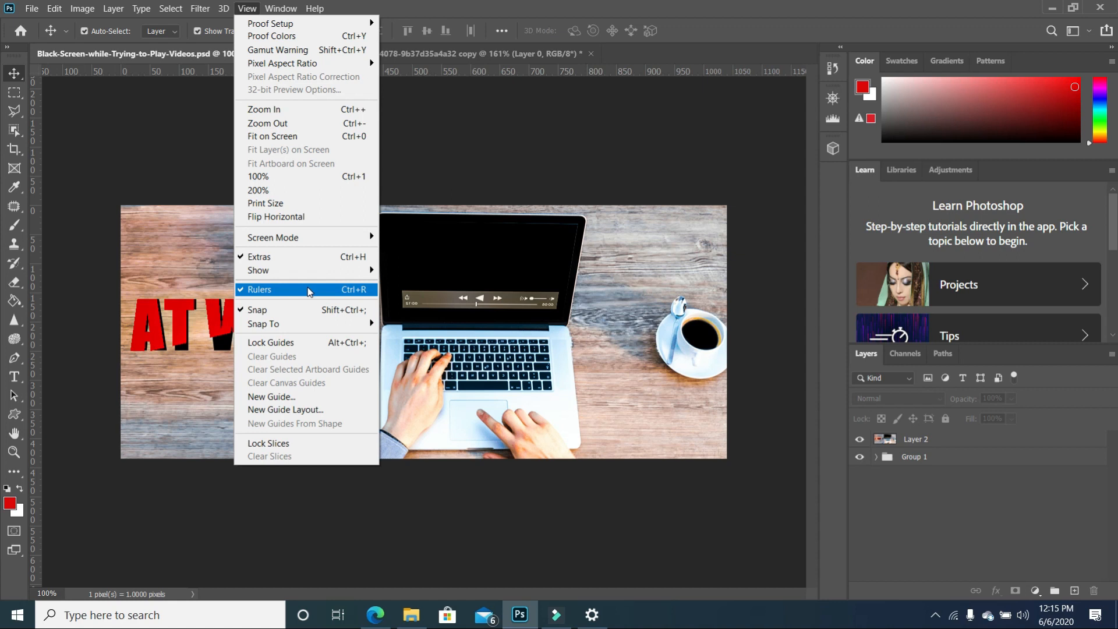
click(272, 311)
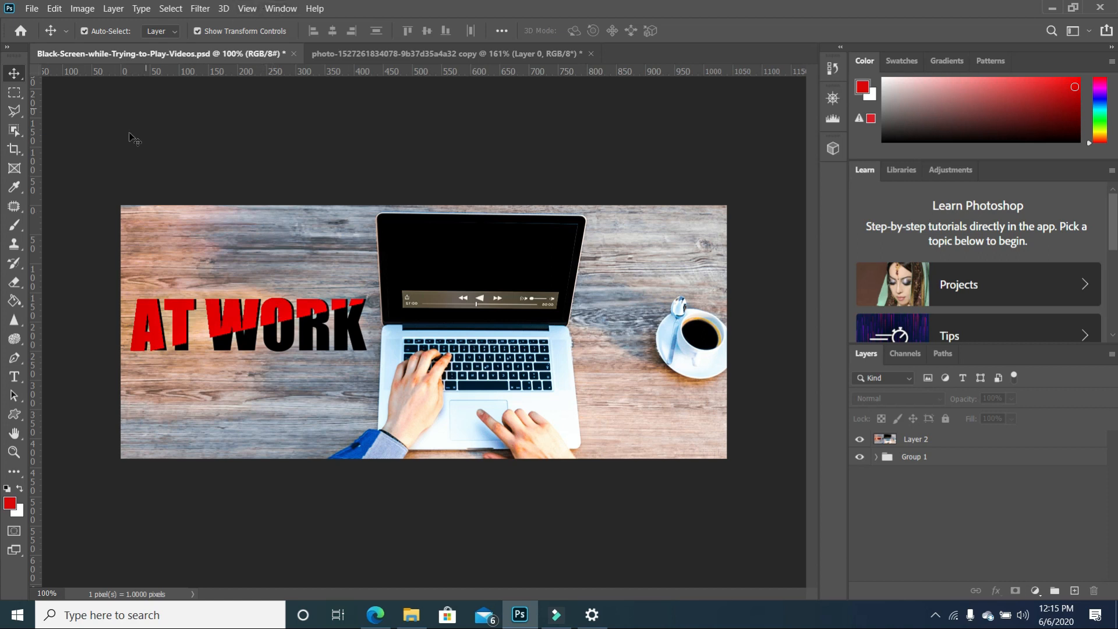
drag(36, 198, 120, 198)
drag(35, 198, 727, 249)
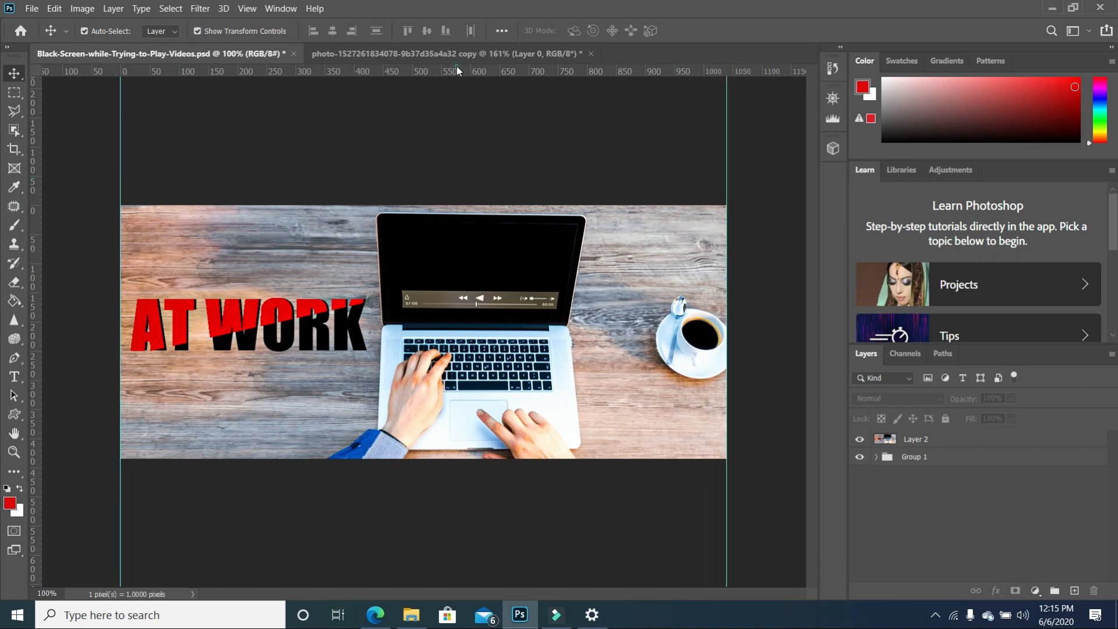
drag(457, 65, 455, 205)
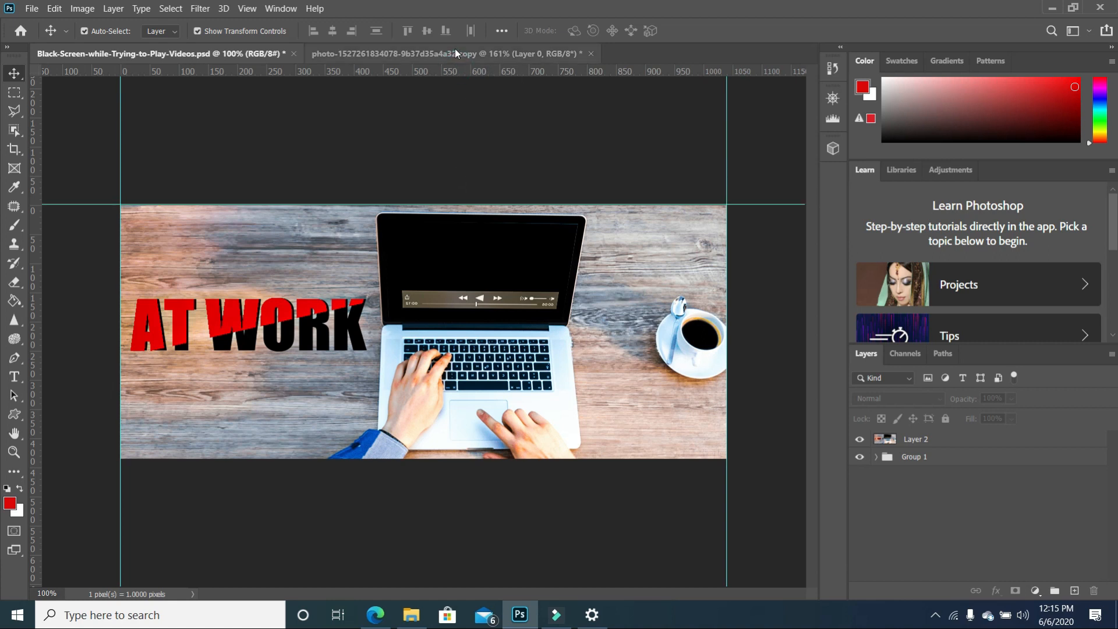
drag(453, 68, 449, 460)
drag(30, 266, 446, 277)
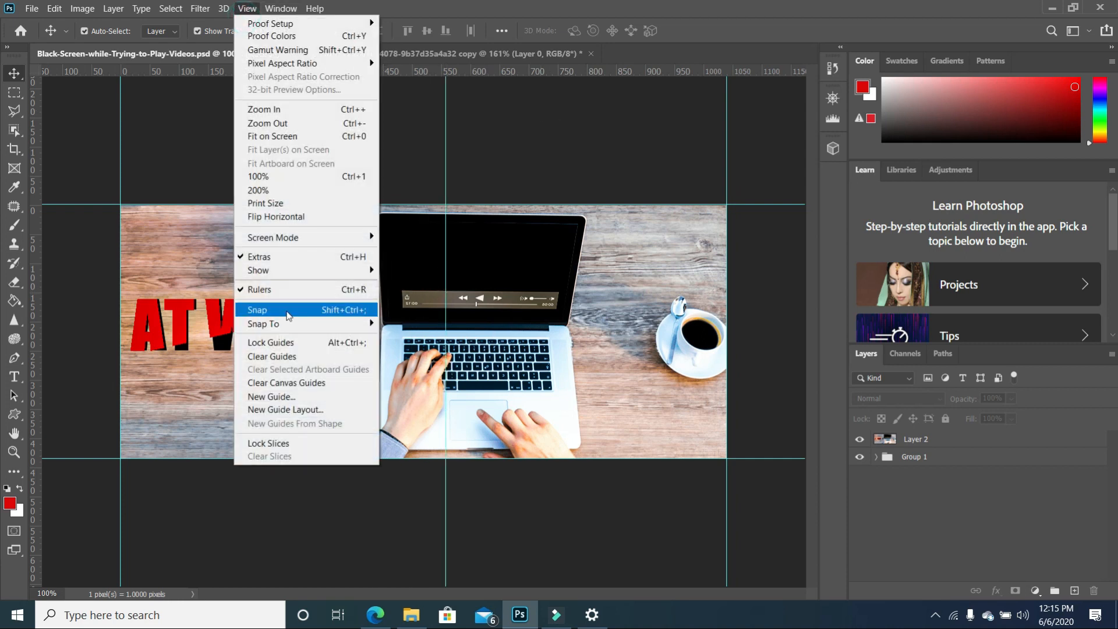
Step: Turn on snapping and set a vertical and a horizontal guide through the centre of the image
click(292, 312)
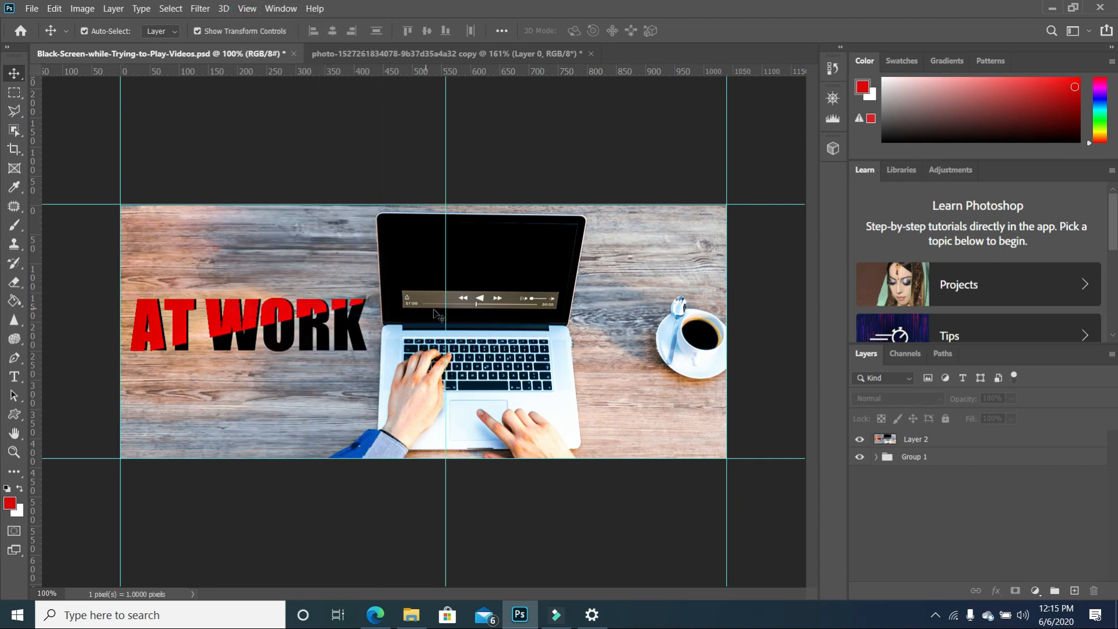
drag(446, 307, 420, 345)
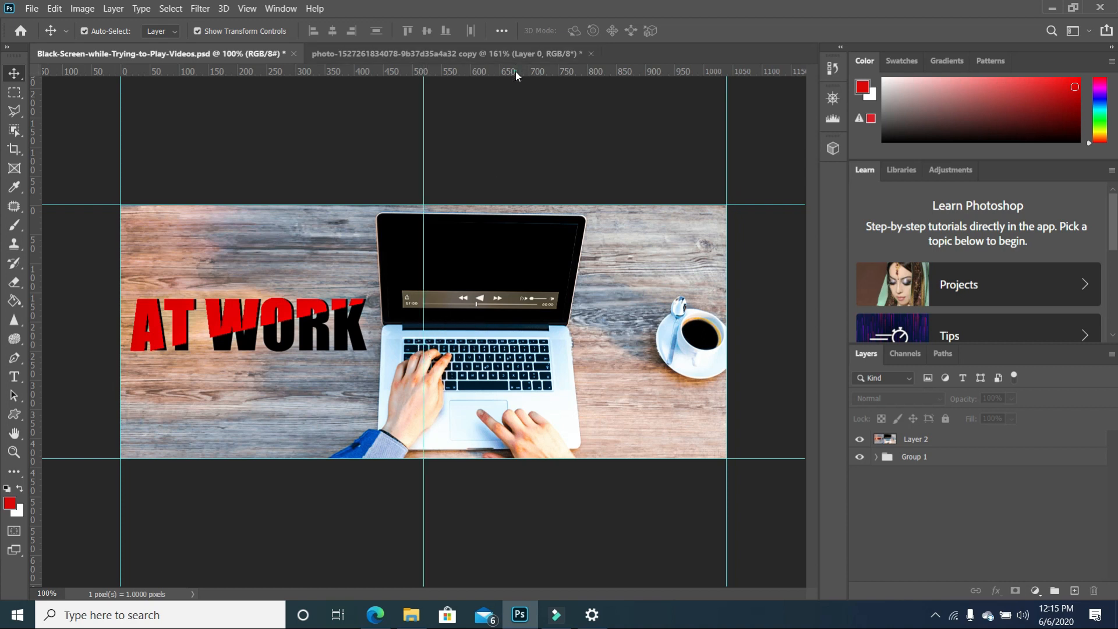
drag(515, 72, 499, 334)
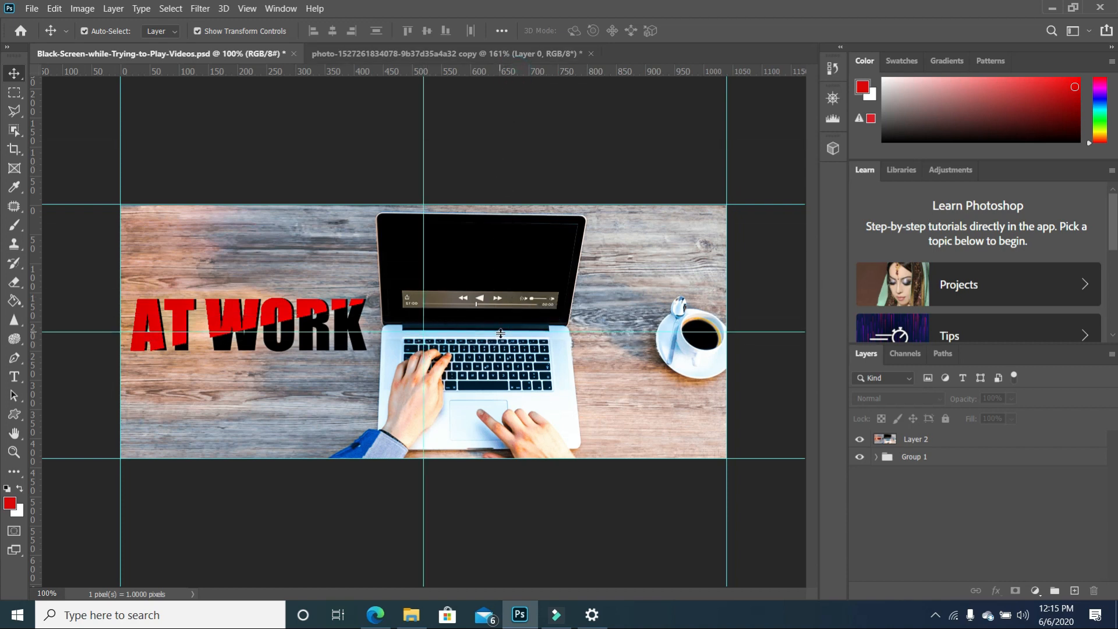
Step: Clear all guides from the image
click(229, 11)
mouse_move(249, 10)
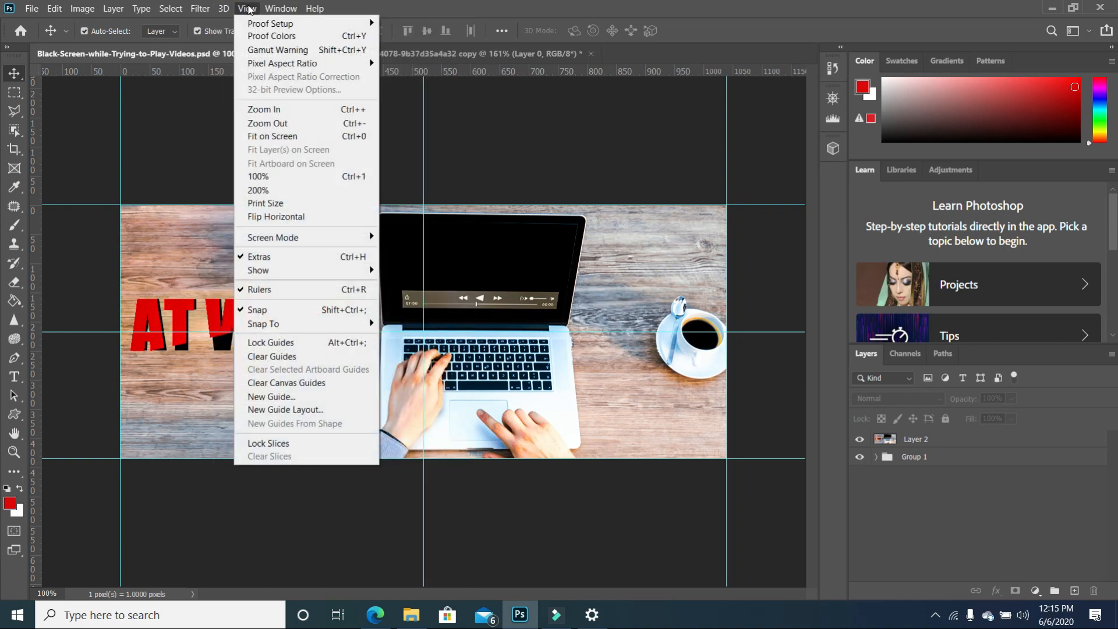
click(320, 358)
Step: Show the Styles panel and look at its Basics and Natural style groups
click(281, 8)
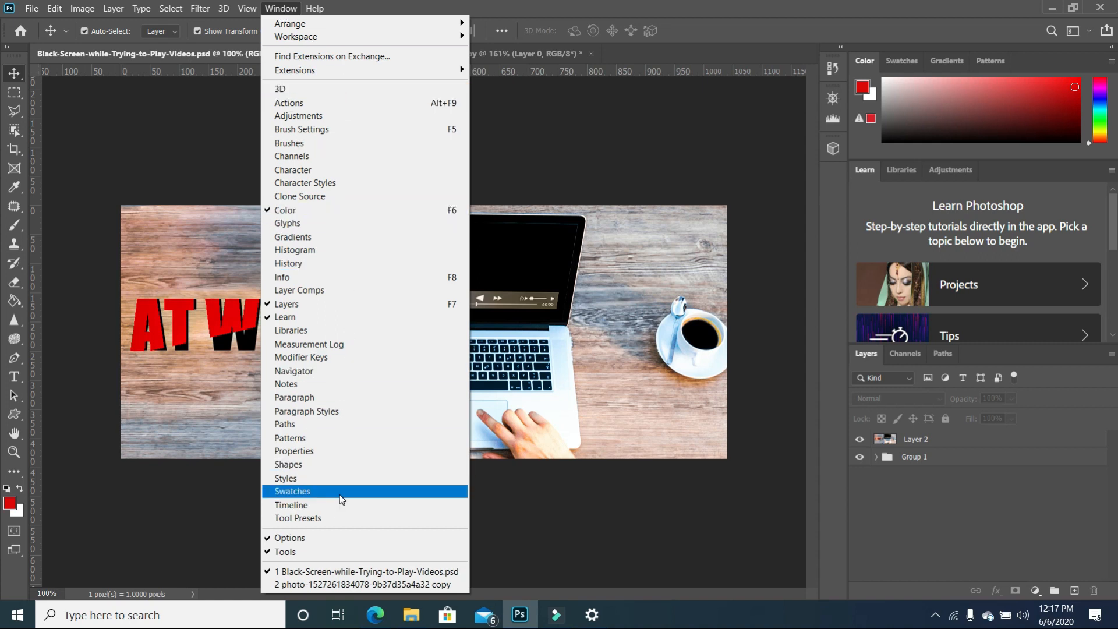
click(324, 478)
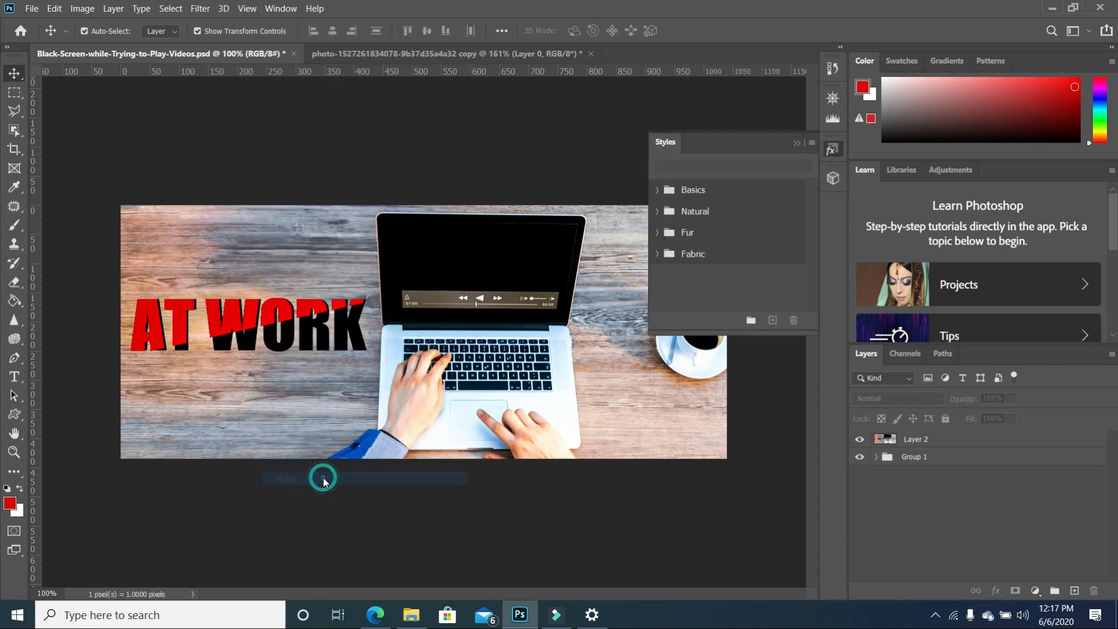
click(658, 189)
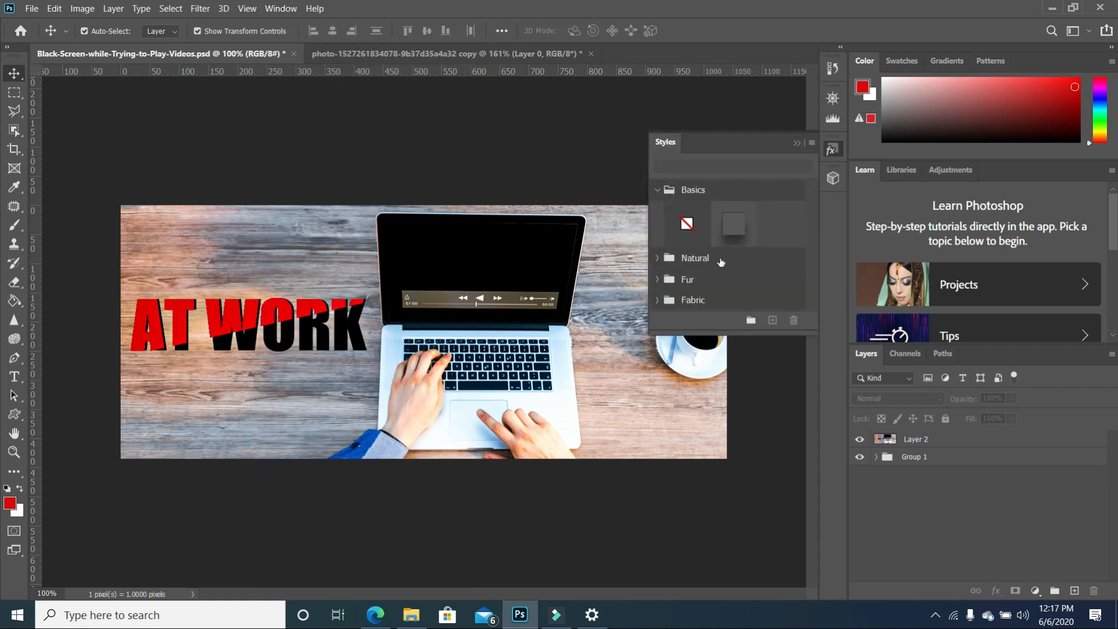
click(661, 259)
Step: Show the History panel and enlarge it so that more of the recorded states are listed
click(281, 8)
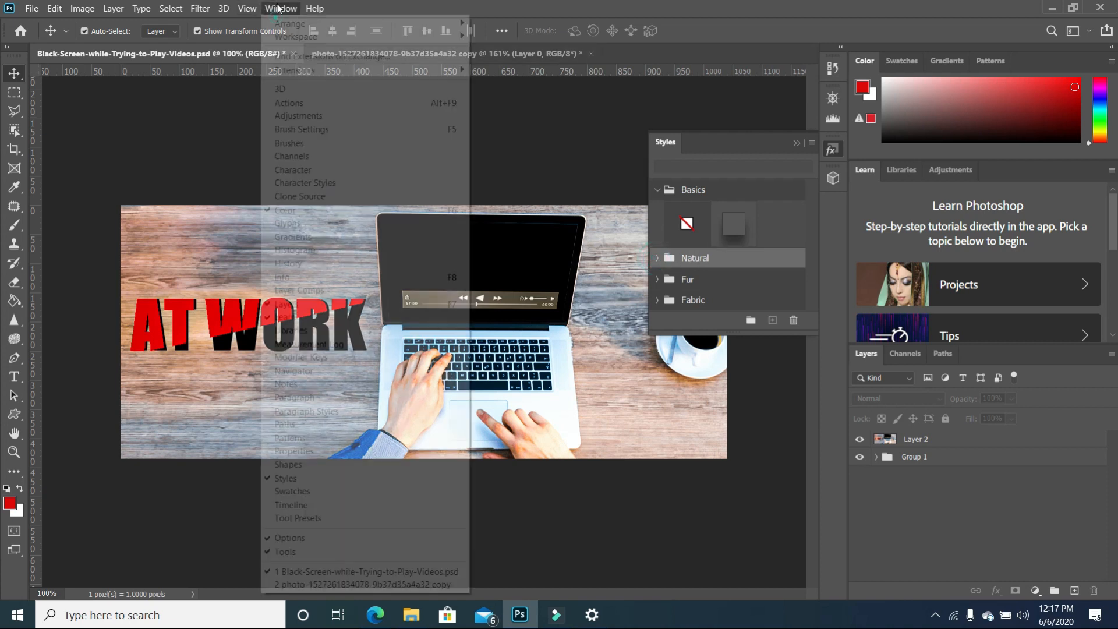
click(291, 263)
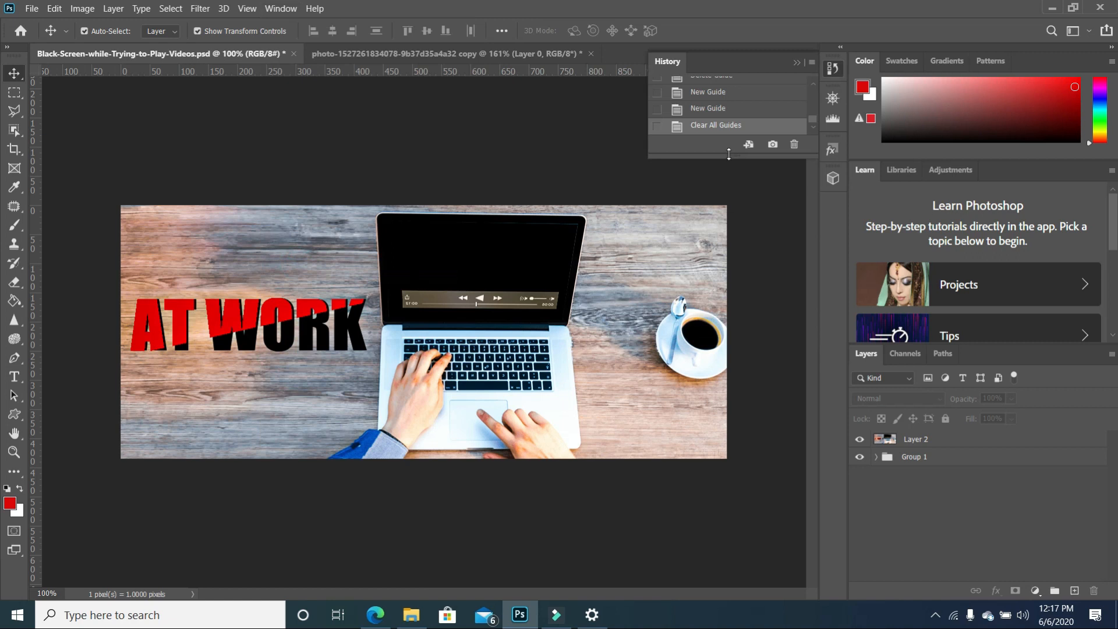
drag(729, 155, 742, 369)
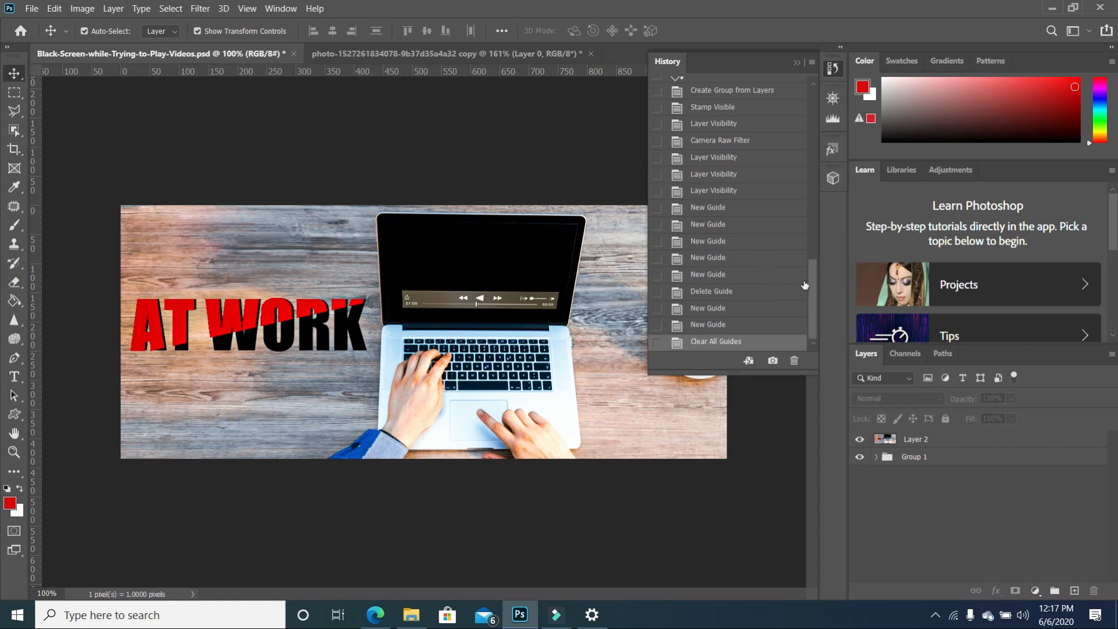
Step: Roll the document back to the Free Transform state following New Type Layer, restore the Clear All Guides state and collapse the history
drag(815, 290, 791, 162)
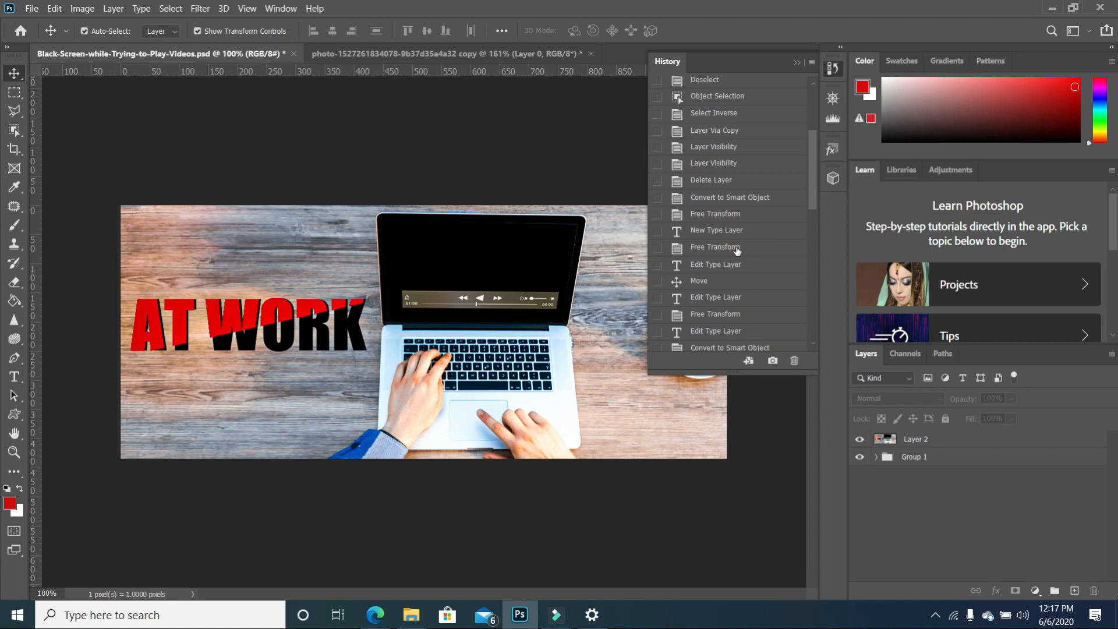
click(737, 249)
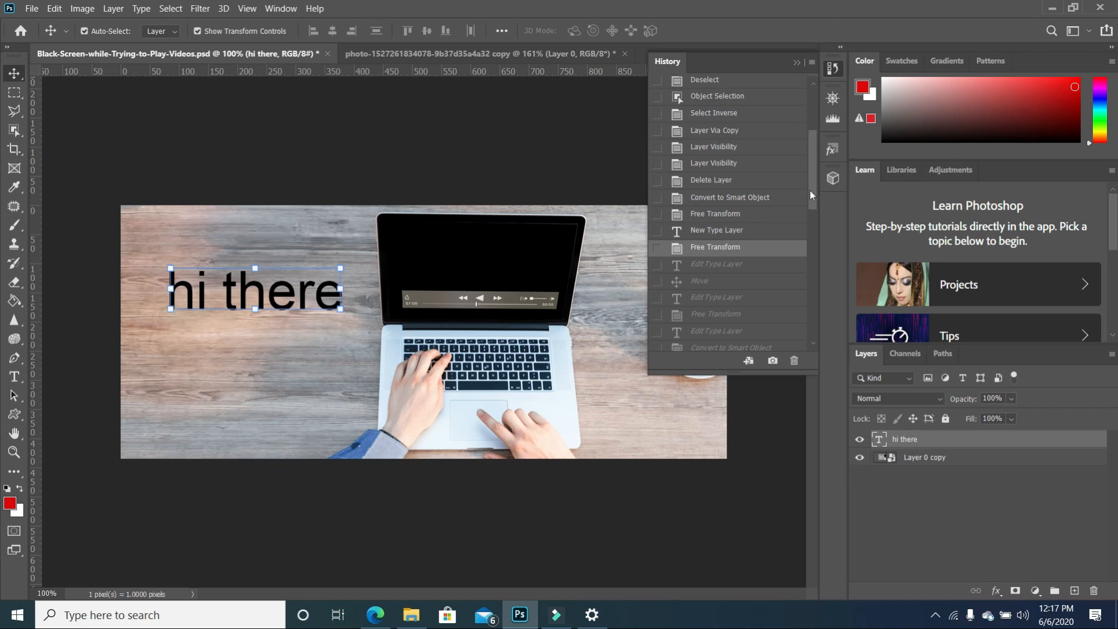
drag(814, 204, 817, 340)
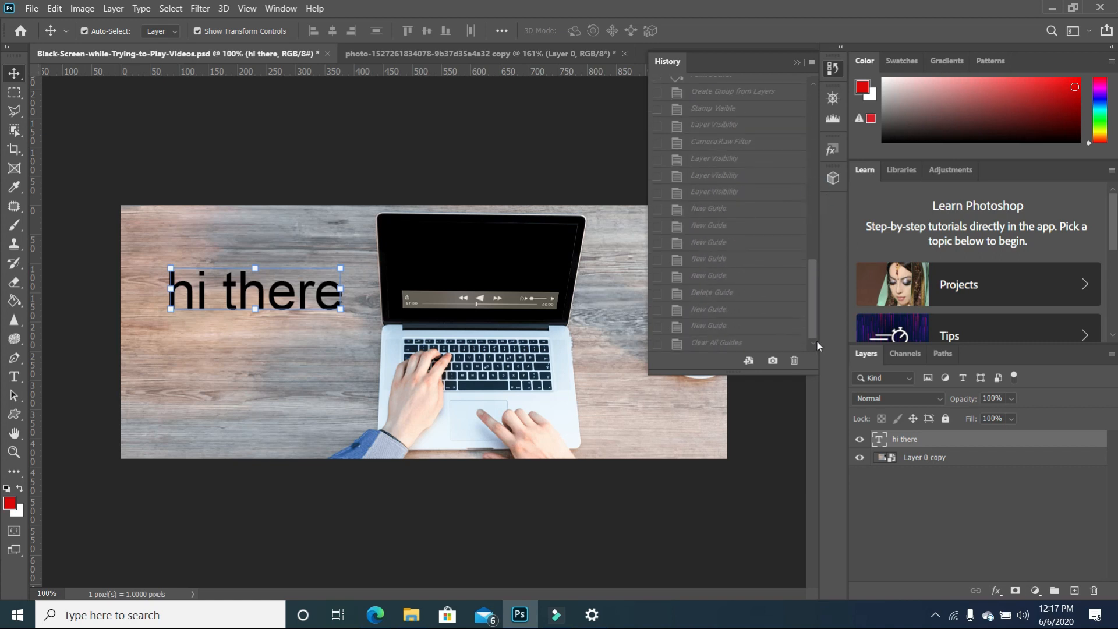
click(741, 343)
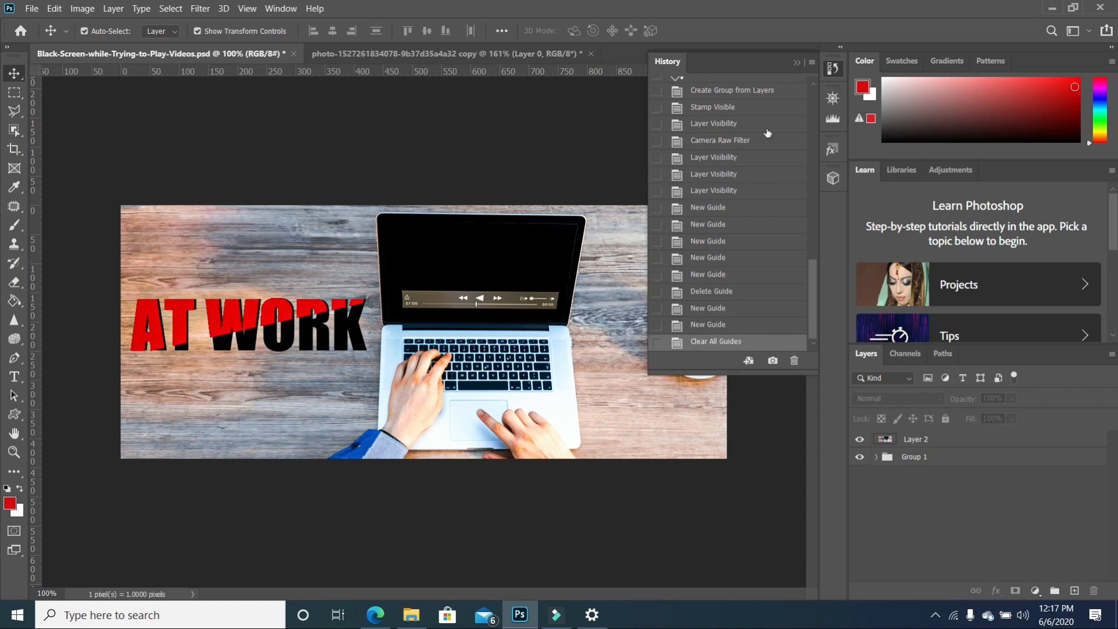
click(797, 63)
Step: Show the Gradients panel and reset the Essentials workspace to its default layout
click(280, 9)
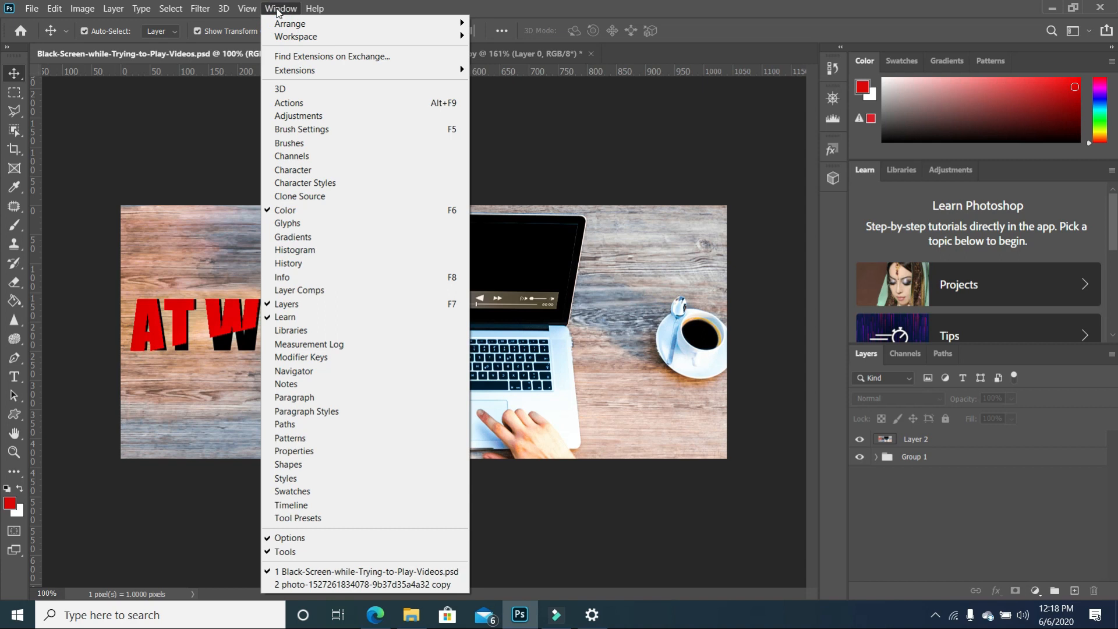
click(310, 238)
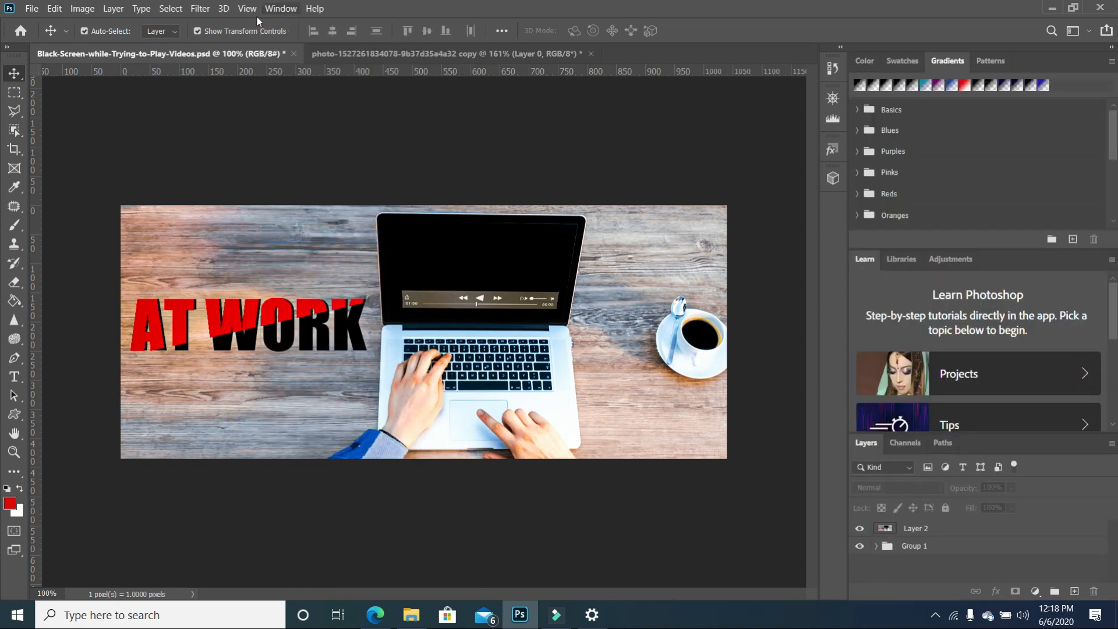
click(279, 9)
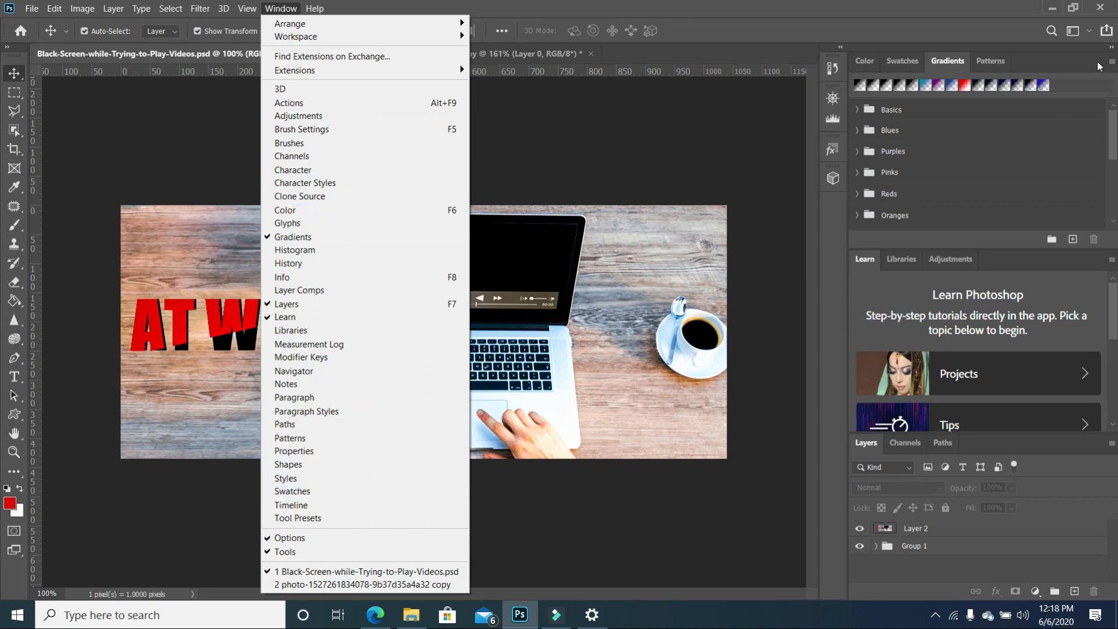
click(1089, 32)
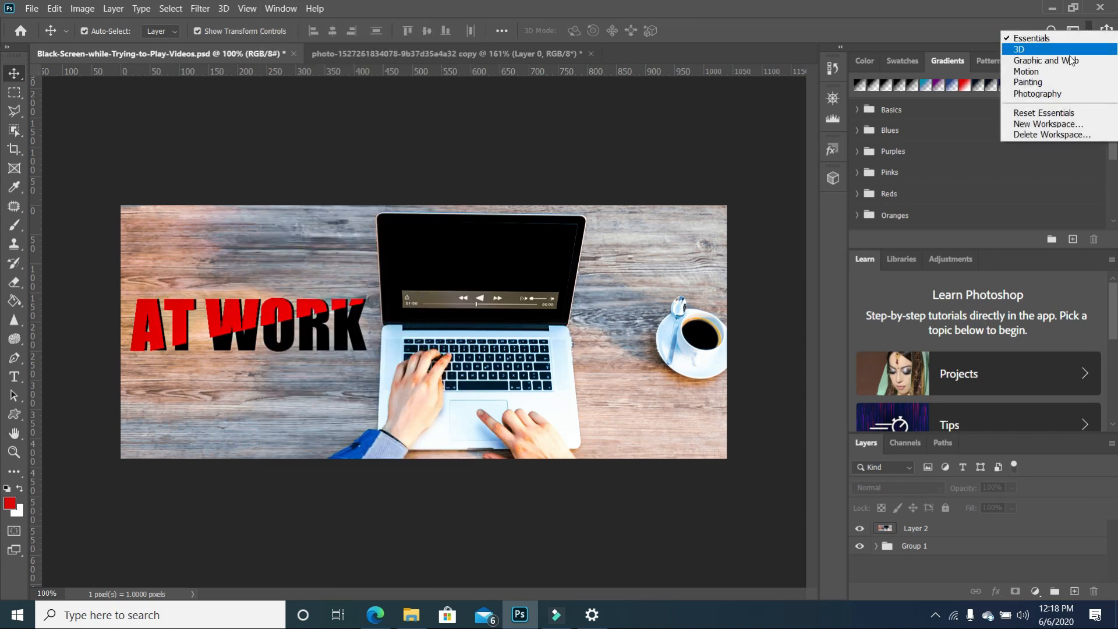
click(1044, 113)
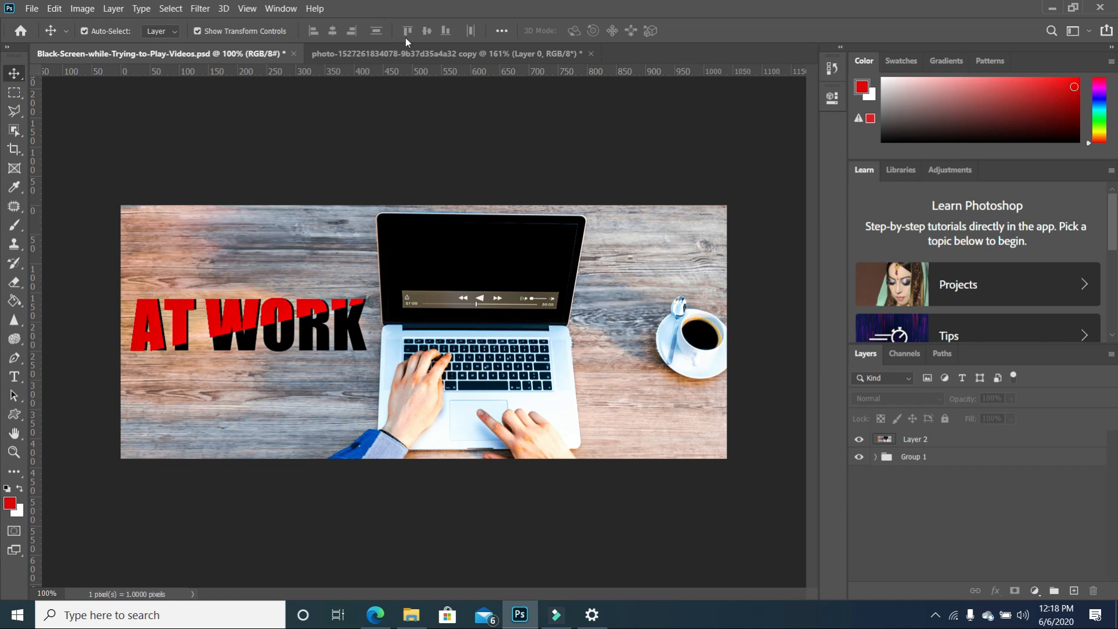
click(314, 10)
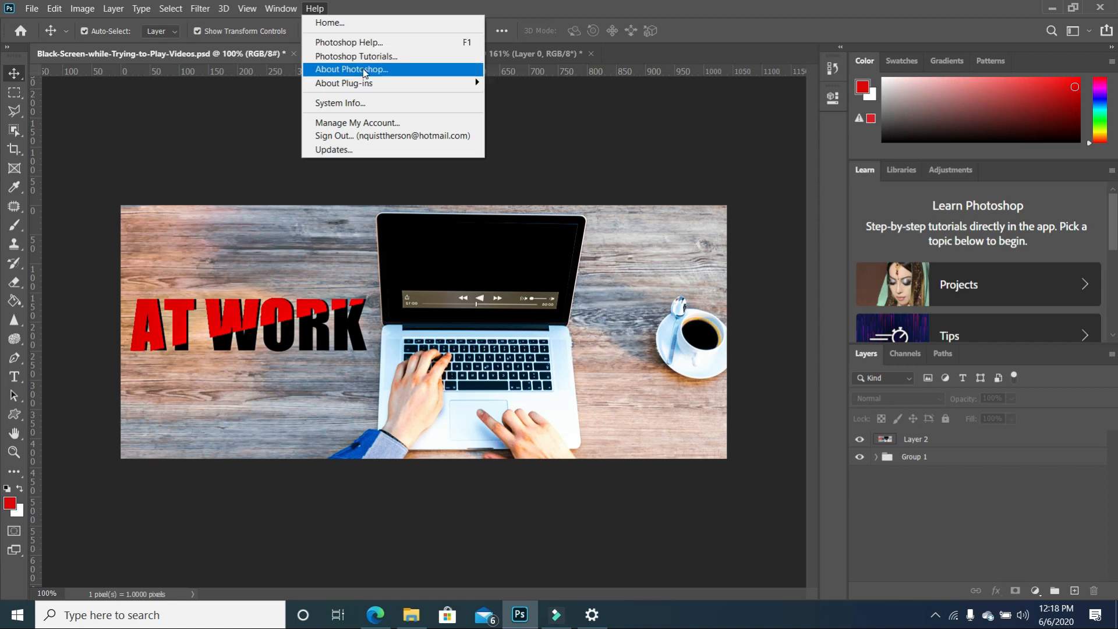
mouse_move(362, 86)
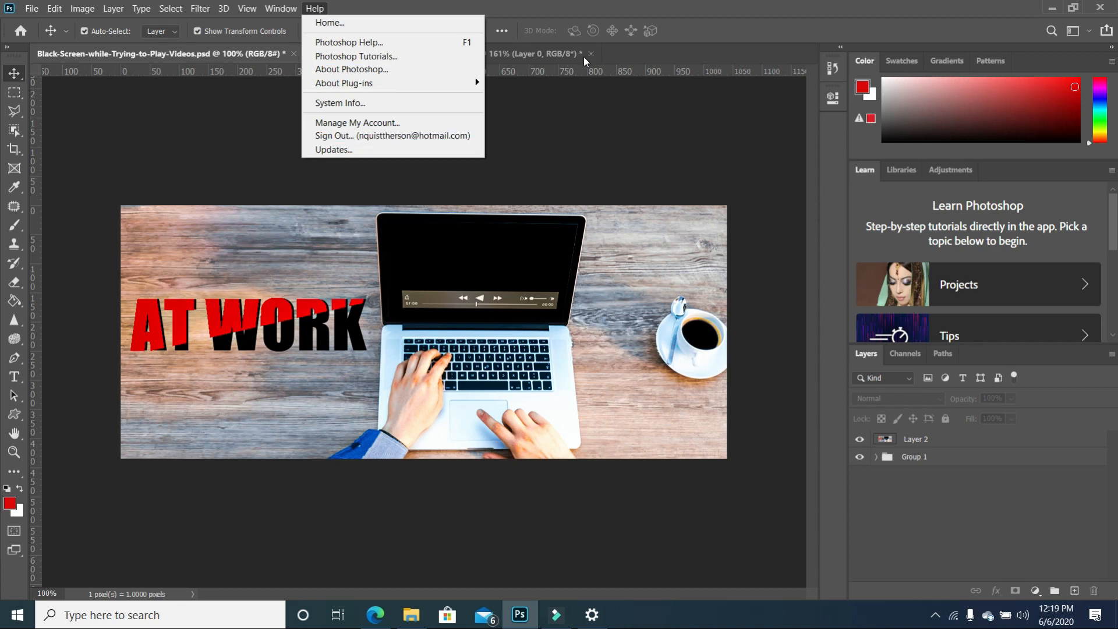
click(562, 104)
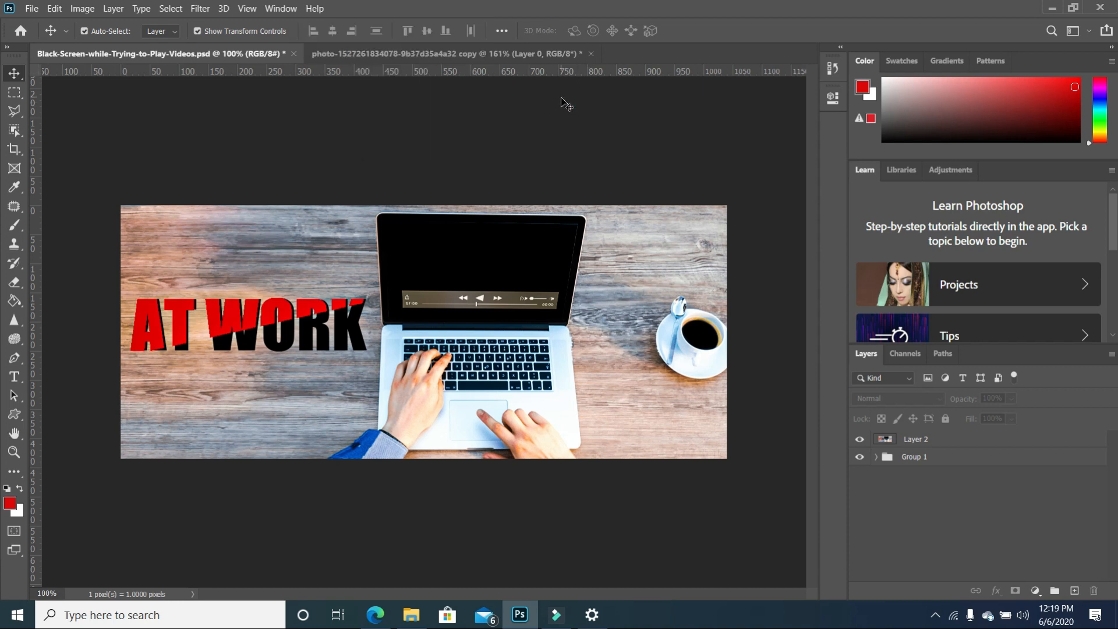